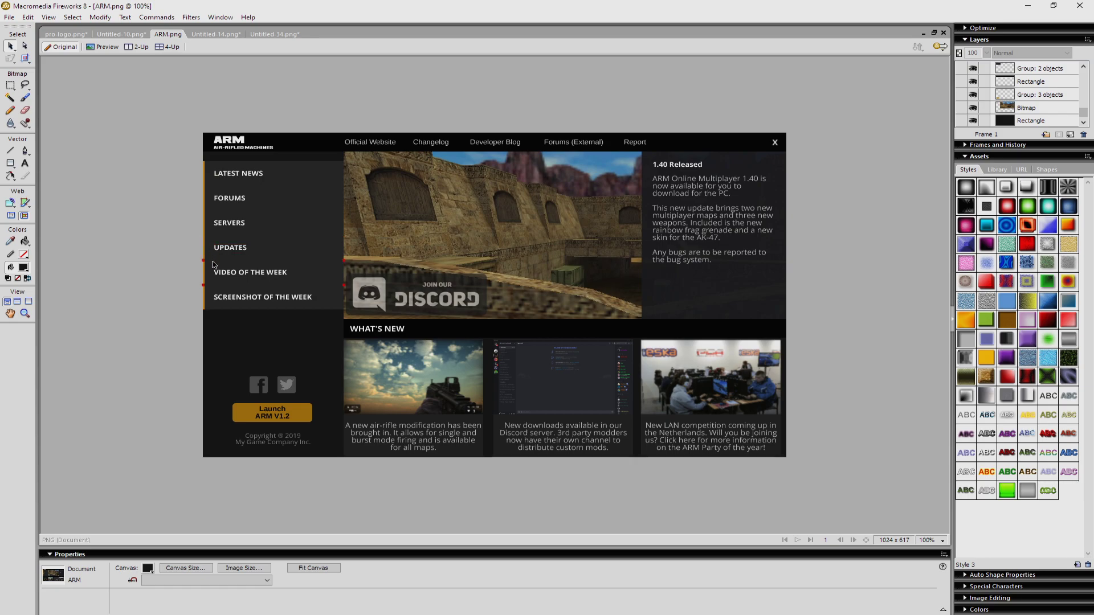
Try removing the highlight bars behind the sidebar entries below LATEST NEWS in the ARM.png mockup, and restore them.
{"action": "left_click", "coordinate": [208, 290]}
{"action": "left_click", "coordinate": [208, 264], "text": "shift"}
{"action": "left_click", "coordinate": [210, 231], "text": "shift"}
{"action": "left_click", "coordinate": [212, 202], "text": "shift"}
{"action": "key", "text": "Delete"}
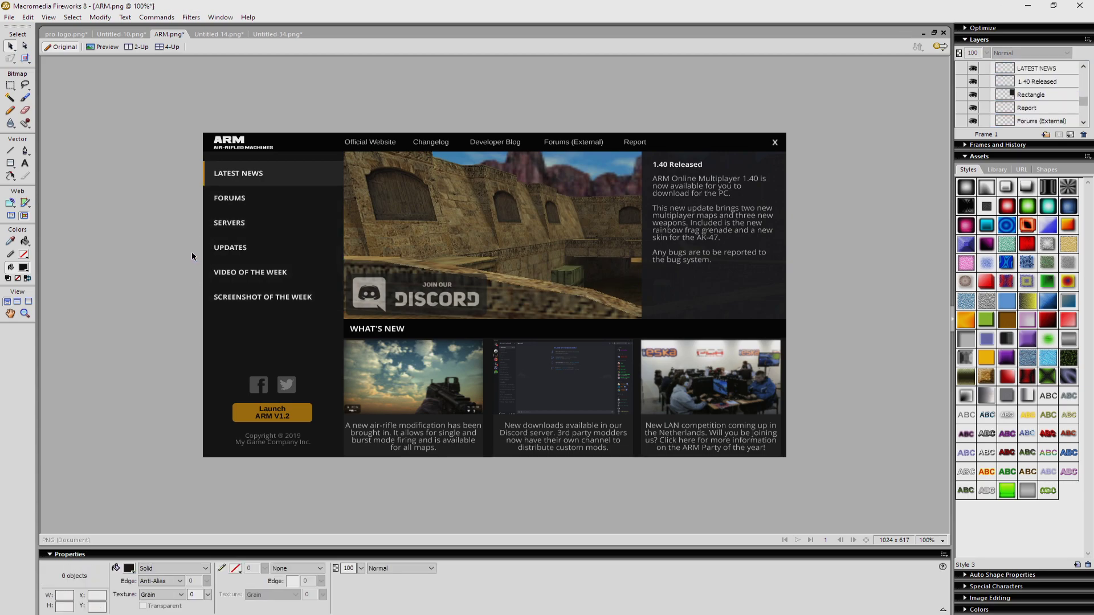
{"action": "left_click", "coordinate": [192, 252]}
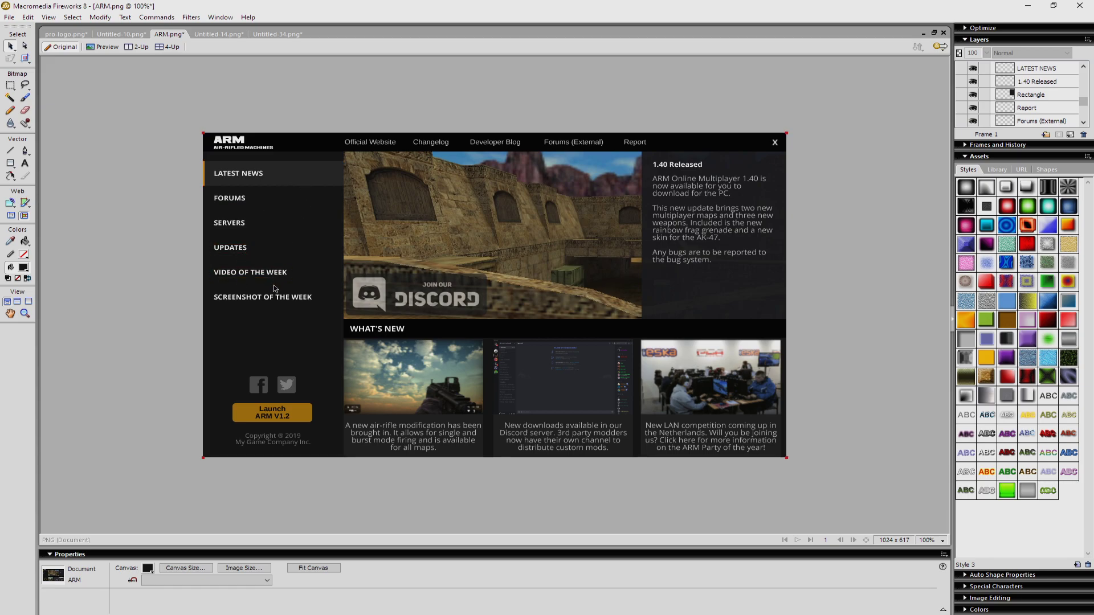
{"action": "key", "text": "ctrl+v"}
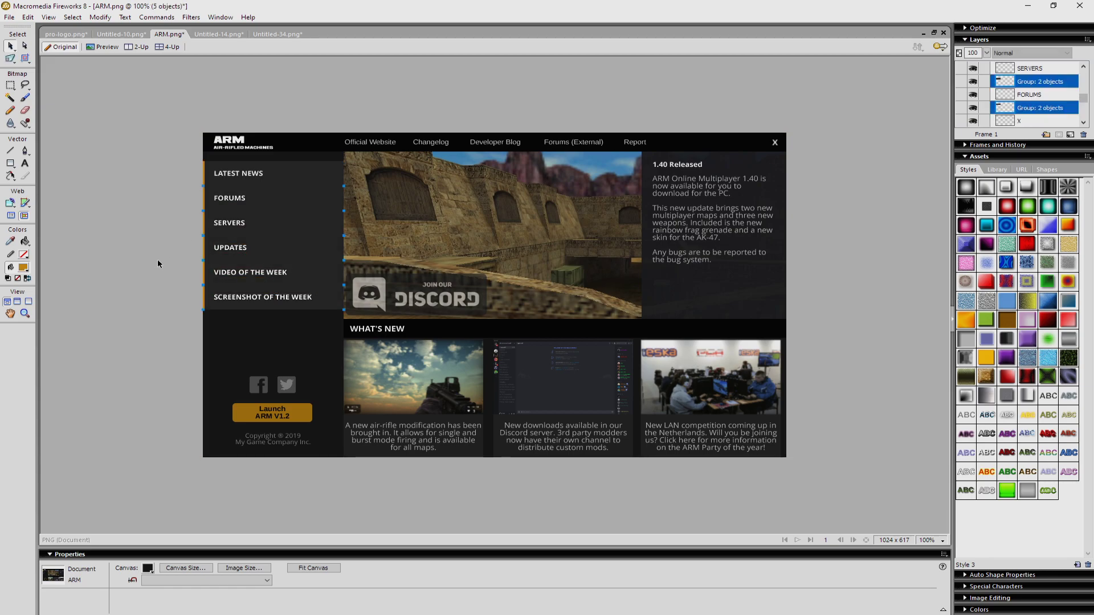
{"action": "left_click", "coordinate": [161, 259]}
Switch to File Explorer and examine the exported launcher images in the segments folder, including background.png.
{"action": "key", "text": "alt+Tab"}
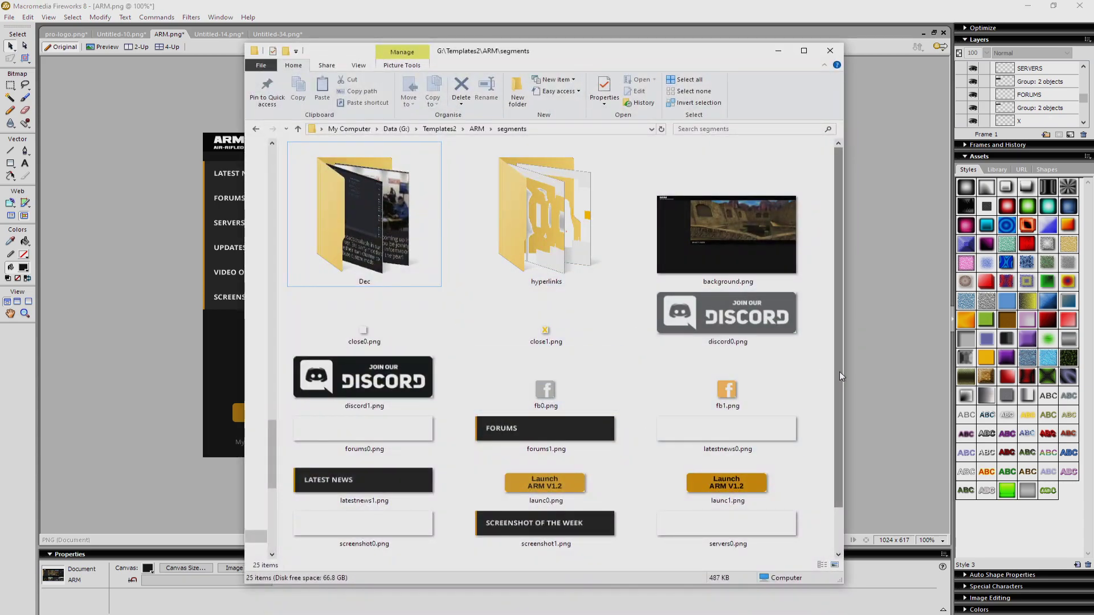
{"action": "left_click", "coordinate": [746, 233]}
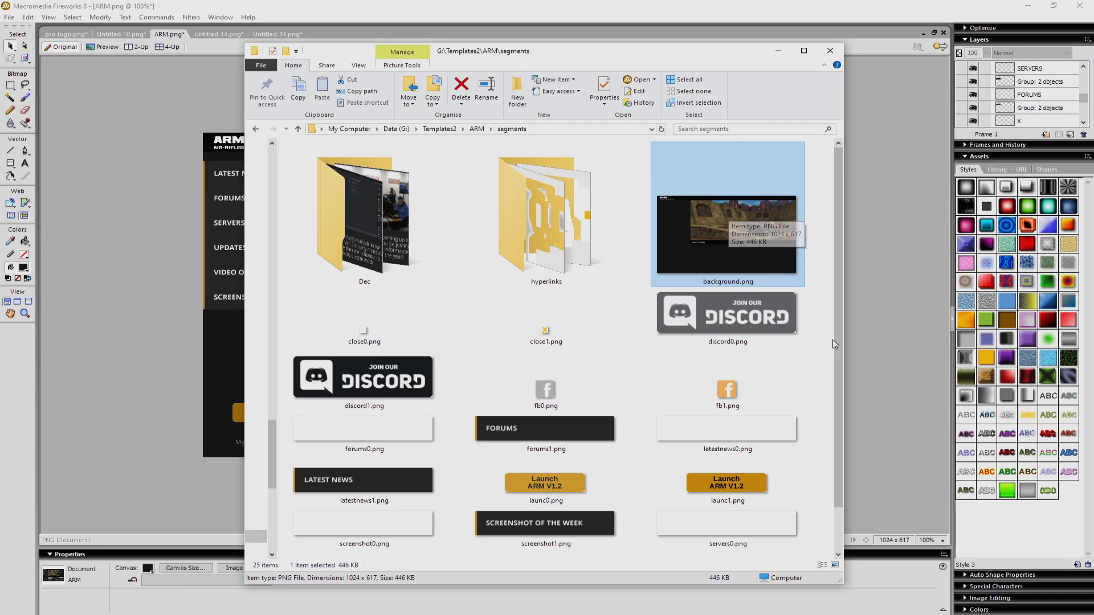
{"action": "mouse_move", "coordinate": [838, 348]}
{"action": "left_mouse_down"}
{"action": "mouse_move", "coordinate": [836, 405]}
{"action": "mouse_move", "coordinate": [837, 342]}
{"action": "left_mouse_up"}
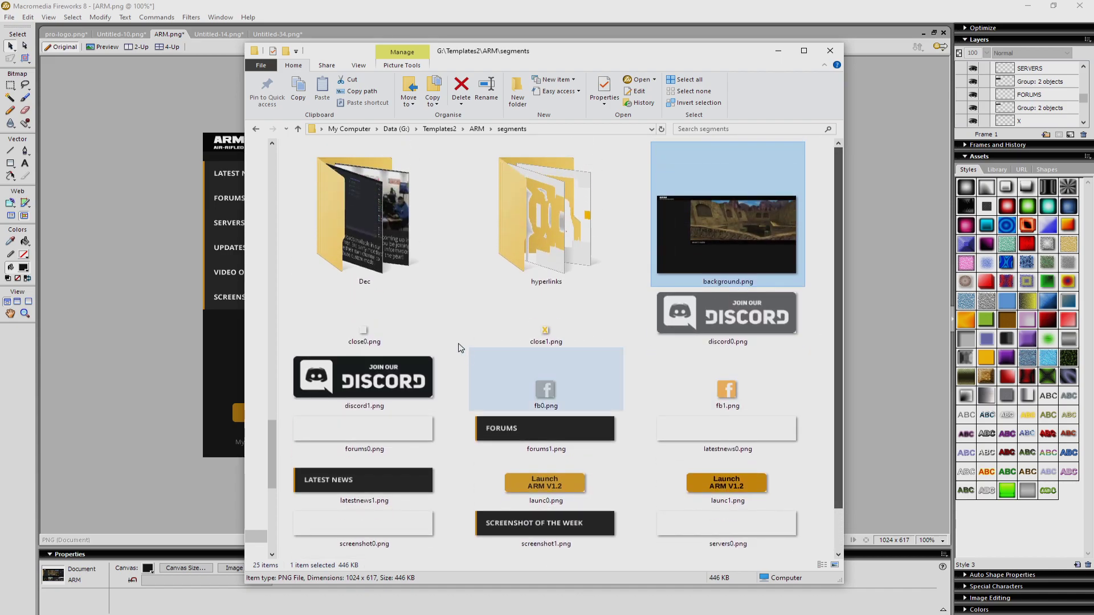
{"action": "left_click", "coordinate": [777, 54]}
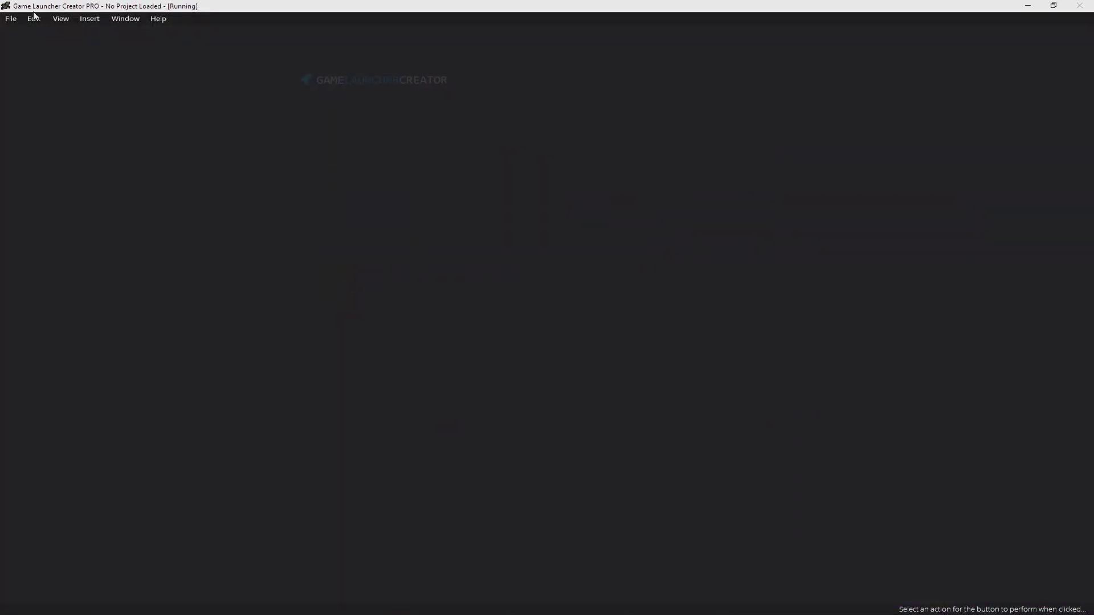
Create a new Game Launcher Creator project from the Blank 1280x720 template, named ARM, with the author's name filled in.
{"action": "left_click", "coordinate": [11, 18]}
{"action": "left_click", "coordinate": [34, 32]}
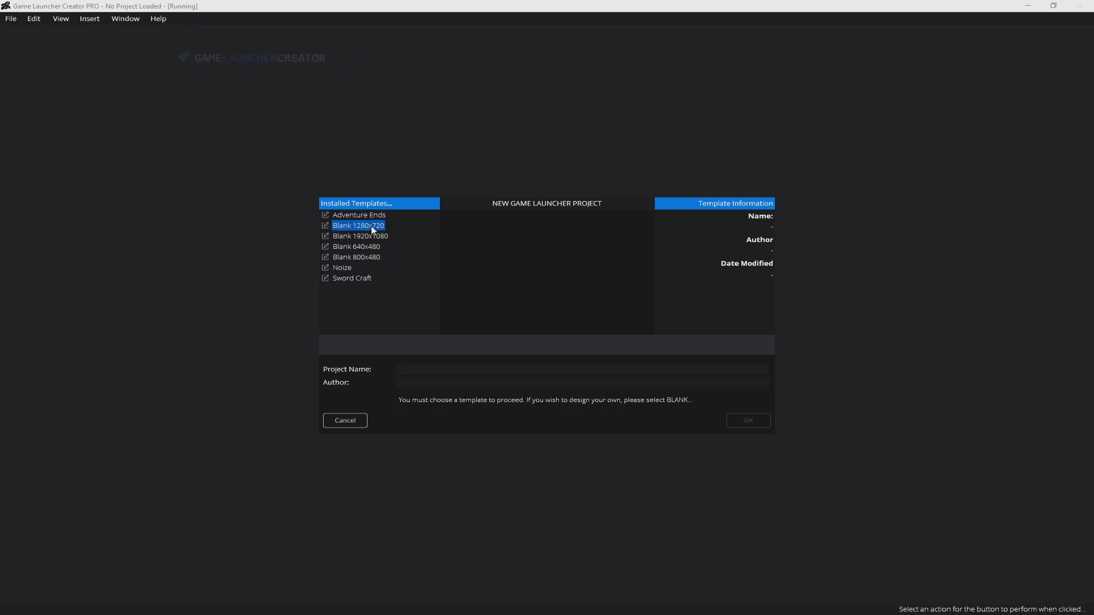
{"action": "left_click", "coordinate": [371, 226]}
{"action": "left_click", "coordinate": [422, 371]}
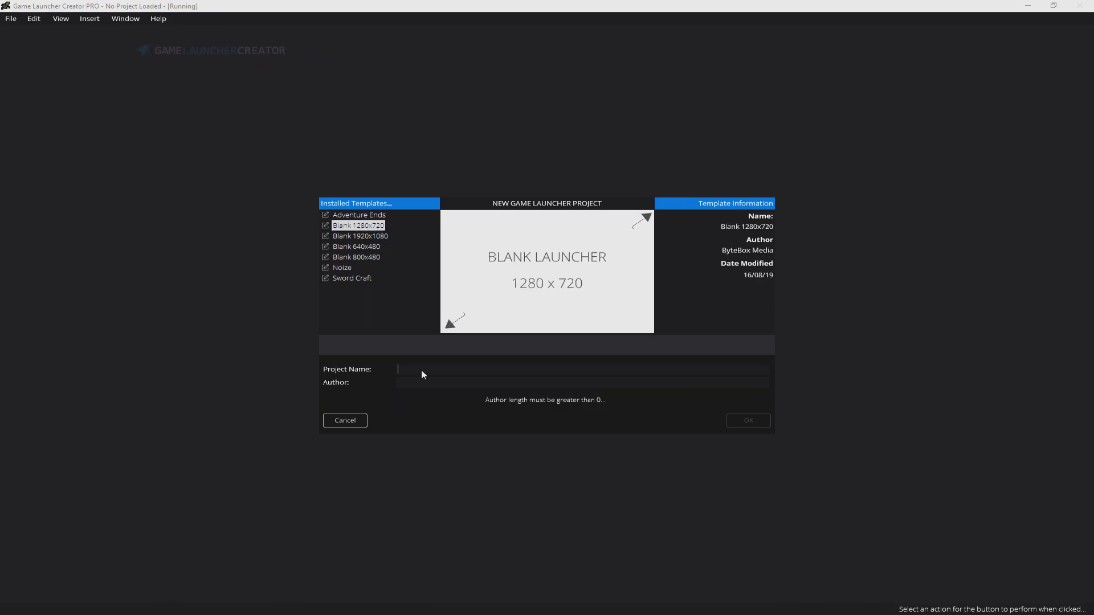
{"action": "type", "text": "ARM"}
{"action": "left_click", "coordinate": [449, 385]}
{"action": "type", "text": "Danny"}
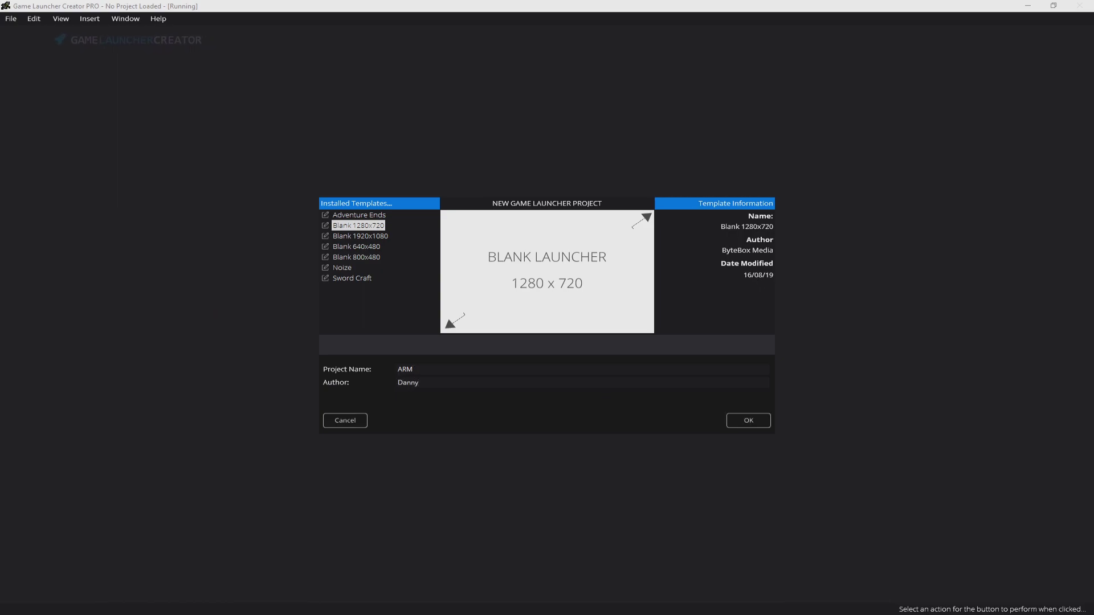
{"action": "left_click", "coordinate": [748, 424]}
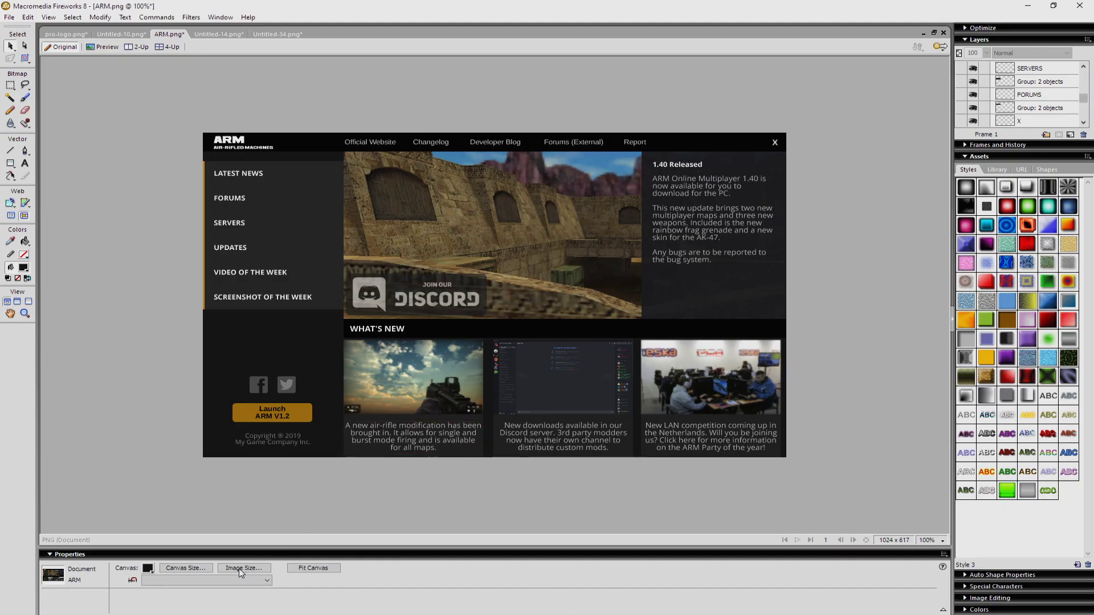
Check the ARM.png canvas size in Fireworks and set the launcher's window size to 1024 x 617 in Game Launcher Creator.
{"action": "left_click", "coordinate": [187, 568]}
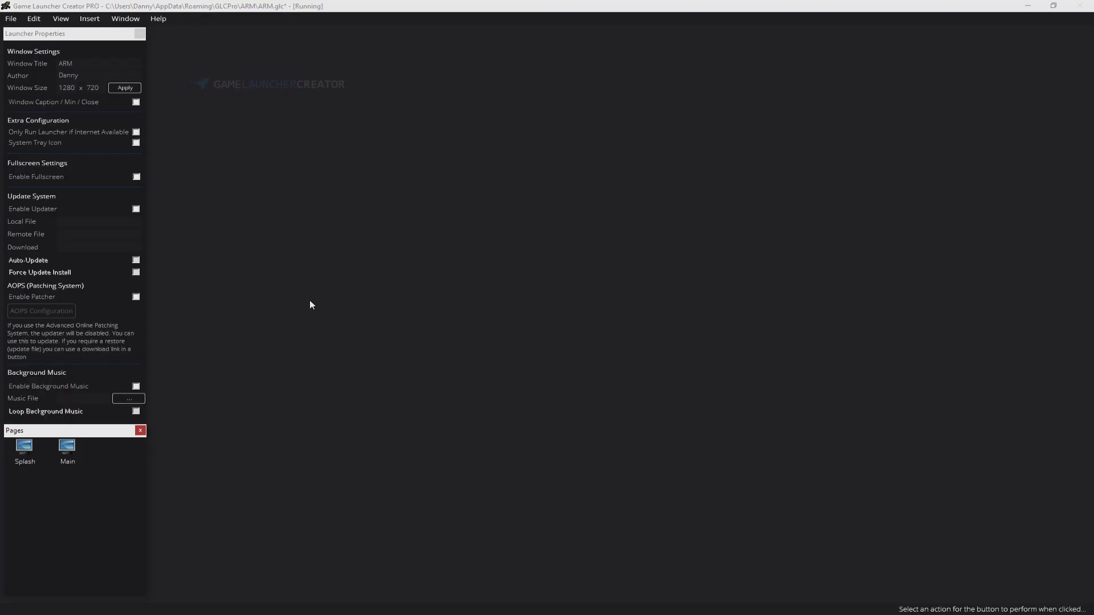
{"action": "left_click_drag", "start_coordinate": [74, 87], "coordinate": [60, 86]}
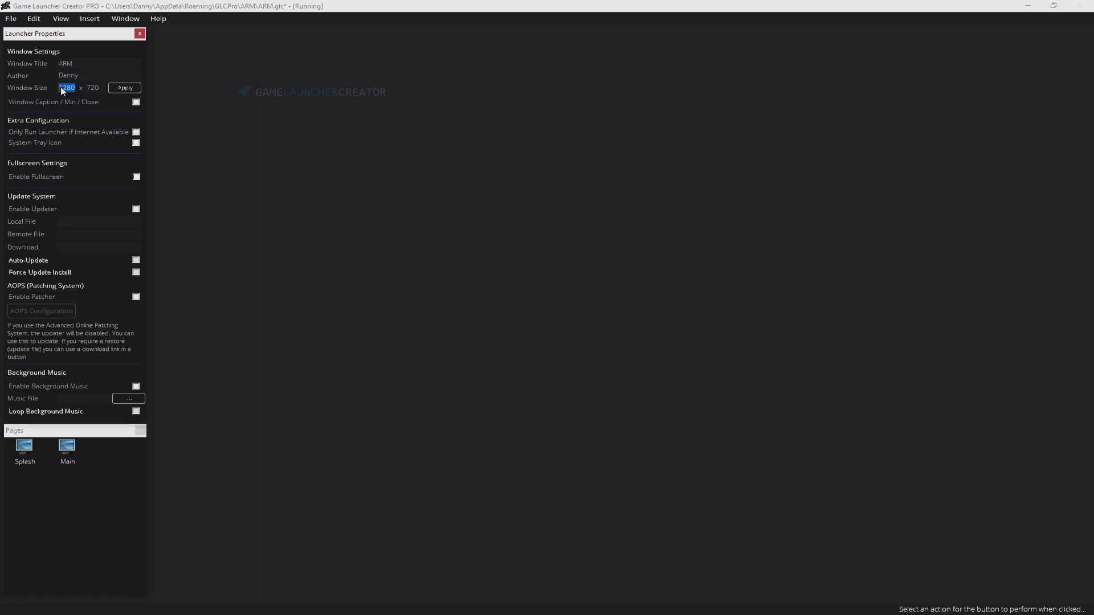
{"action": "type", "text": "1024"}
{"action": "double_click", "coordinate": [94, 88]}
{"action": "type", "text": "617"}
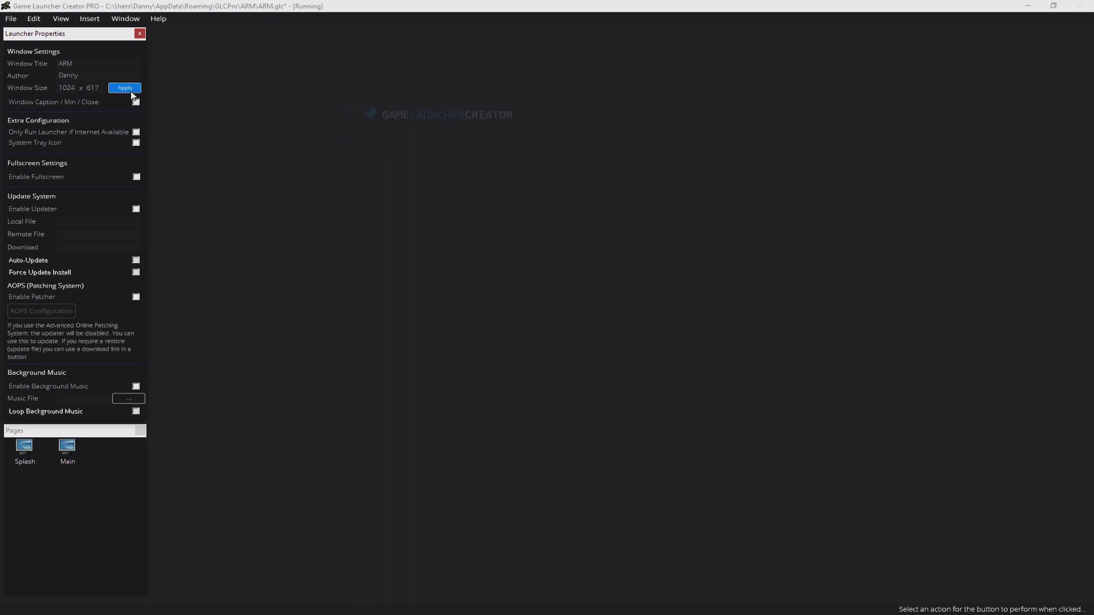
Open the Main page for editing and bring up its page properties.
{"action": "left_click", "coordinate": [70, 462]}
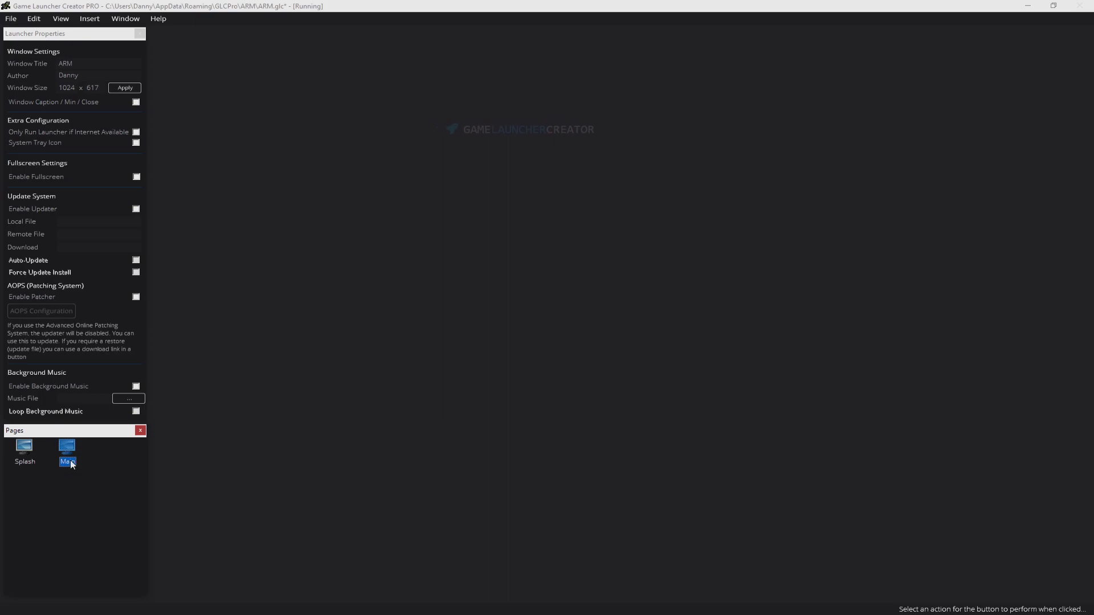
{"action": "right_click", "coordinate": [73, 463]}
{"action": "left_click", "coordinate": [94, 480]}
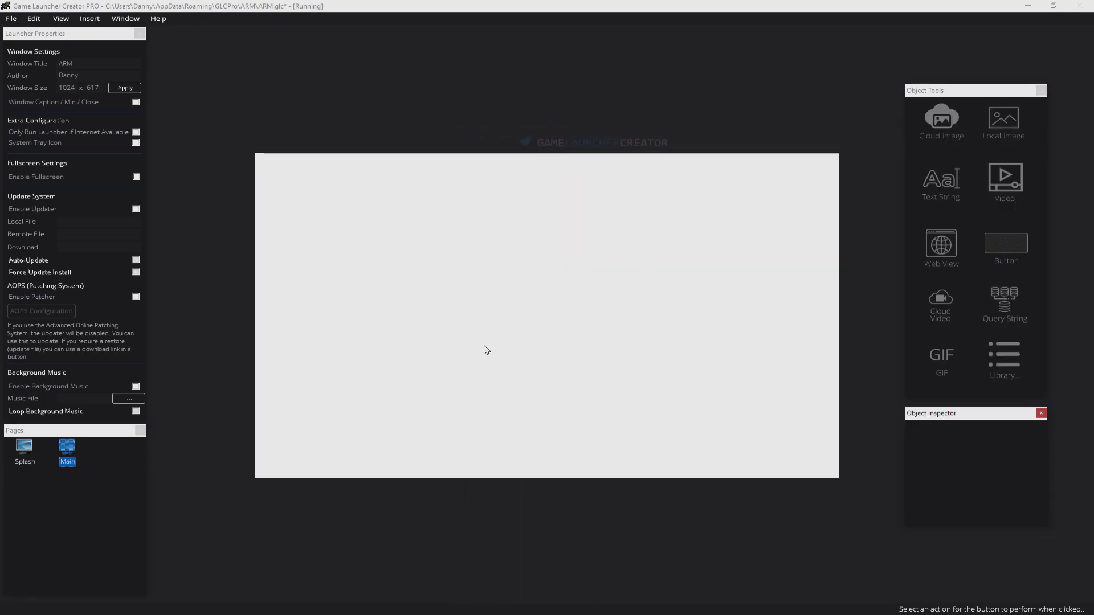
{"action": "right_click", "coordinate": [439, 416]}
{"action": "left_click", "coordinate": [457, 438]}
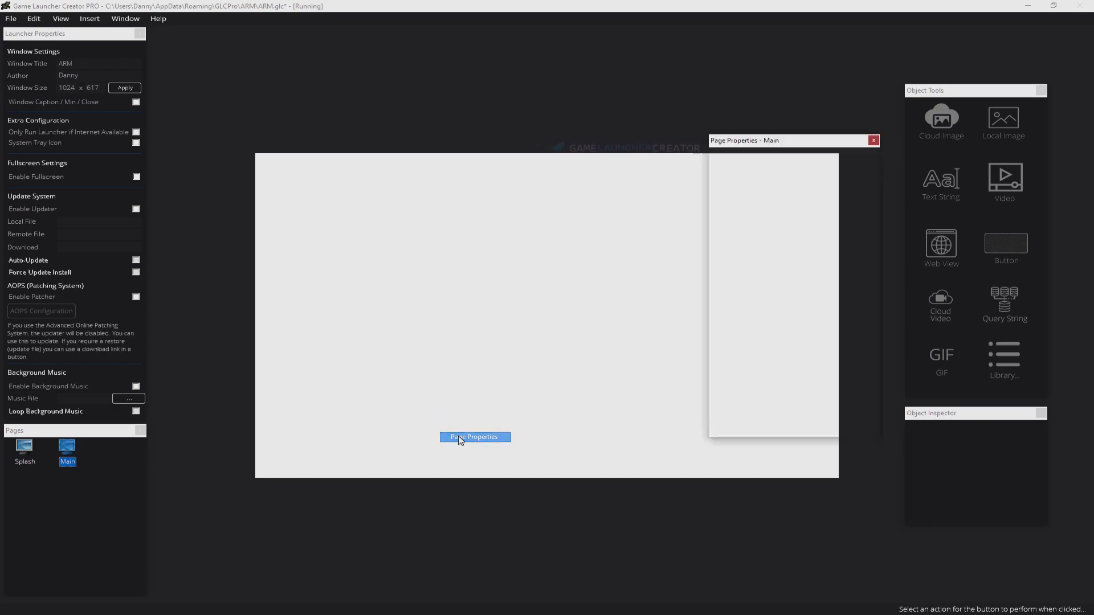
{"action": "left_click_drag", "start_coordinate": [823, 139], "coordinate": [723, 141]}
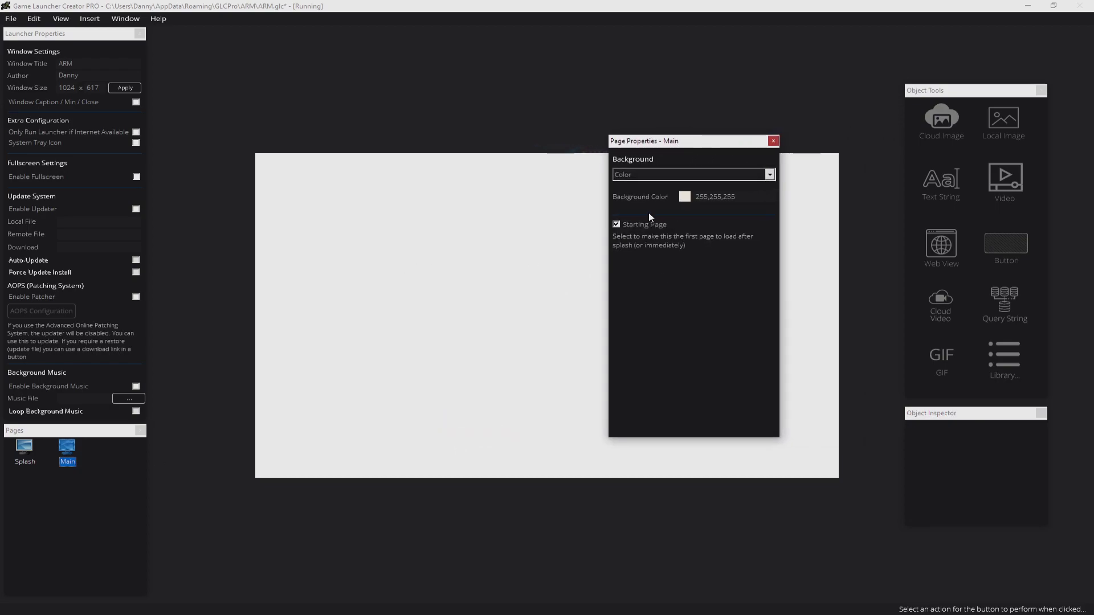
Set the Main page's background to the image background.png from G:\Templates2\ARM\segments and close the page properties.
{"action": "left_click", "coordinate": [672, 179]}
{"action": "left_click", "coordinate": [675, 193]}
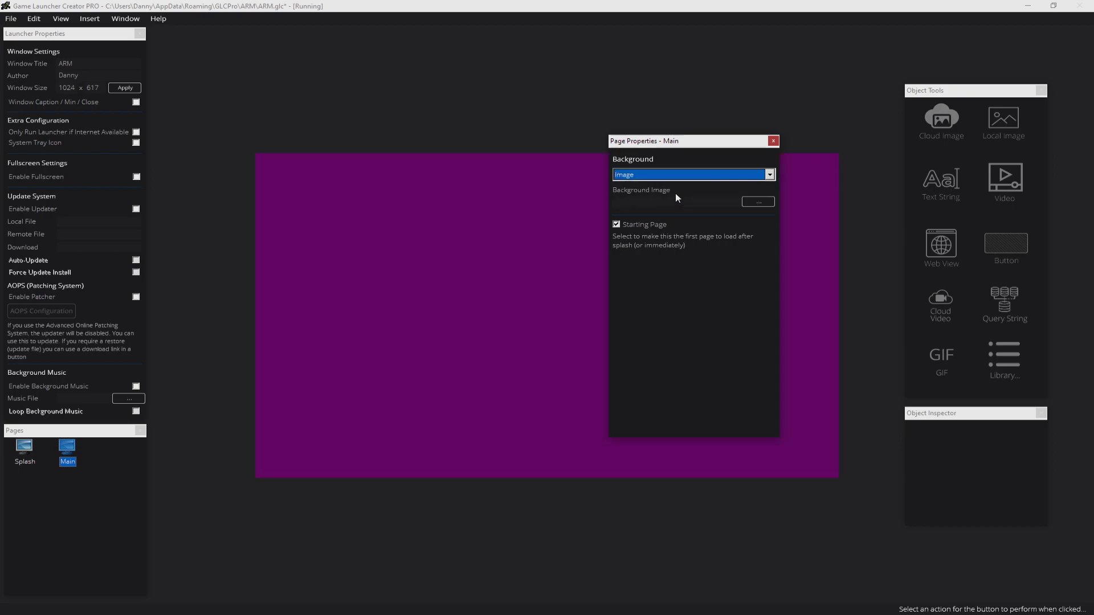
{"action": "left_click", "coordinate": [749, 204]}
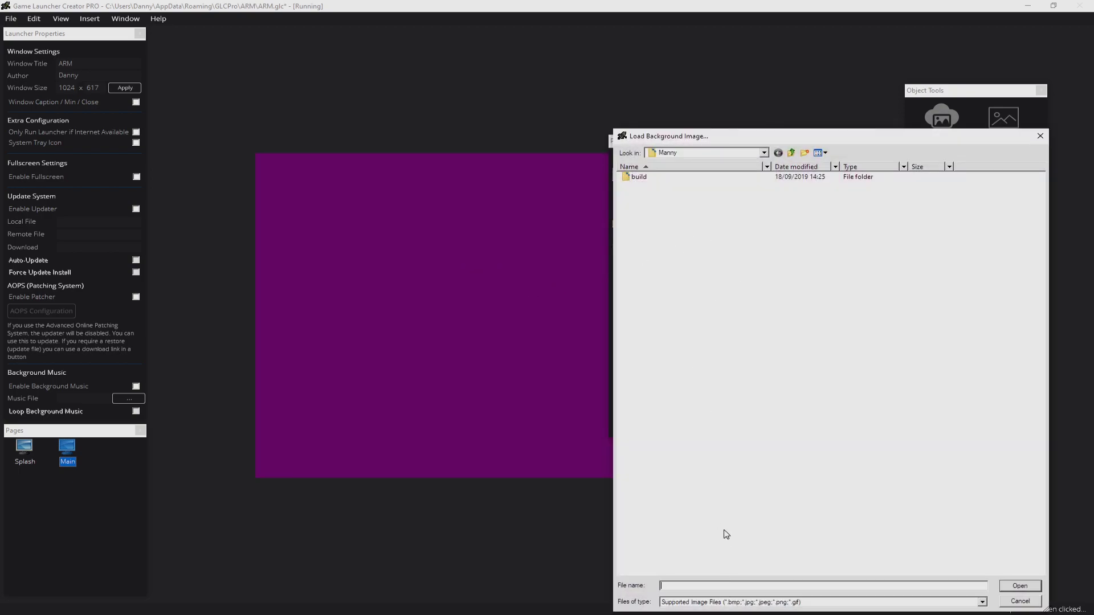
{"action": "type", "text": "g:\templates"}
{"action": "type", "text": "\\arm"}
{"action": "key", "text": "Return"}
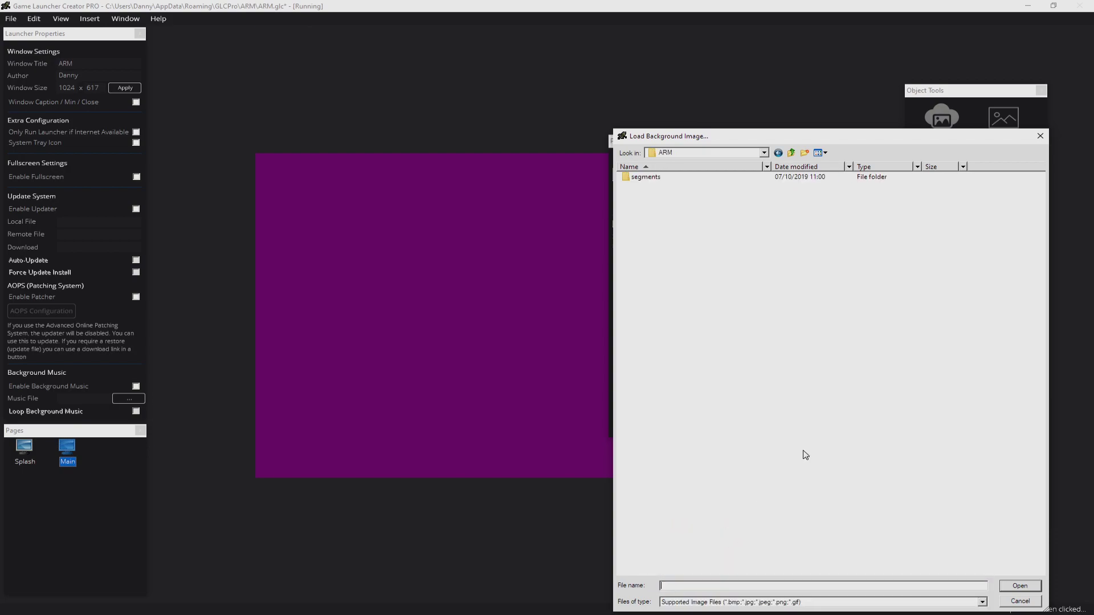
{"action": "double_click", "coordinate": [651, 178]}
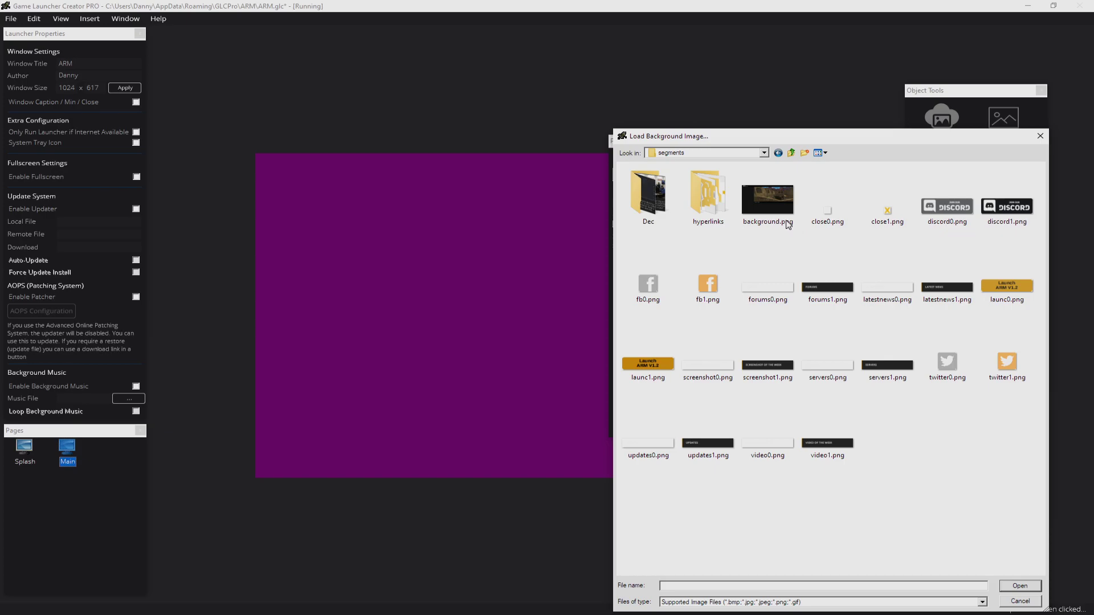
{"action": "left_click", "coordinate": [791, 224]}
{"action": "left_click", "coordinate": [1024, 586]}
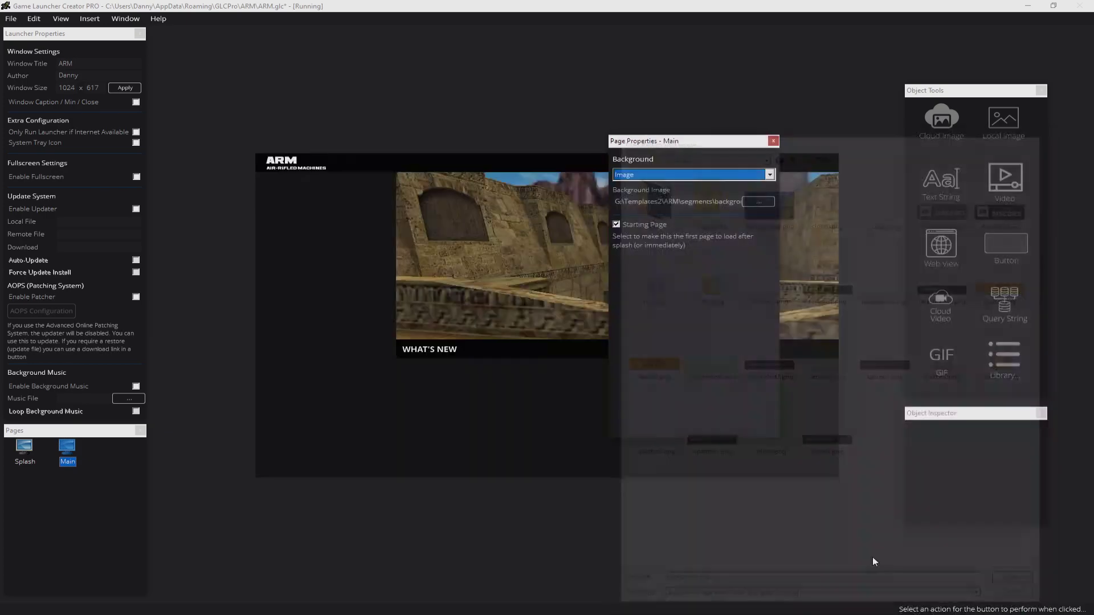
{"action": "left_click_drag", "start_coordinate": [717, 150], "coordinate": [775, 158]}
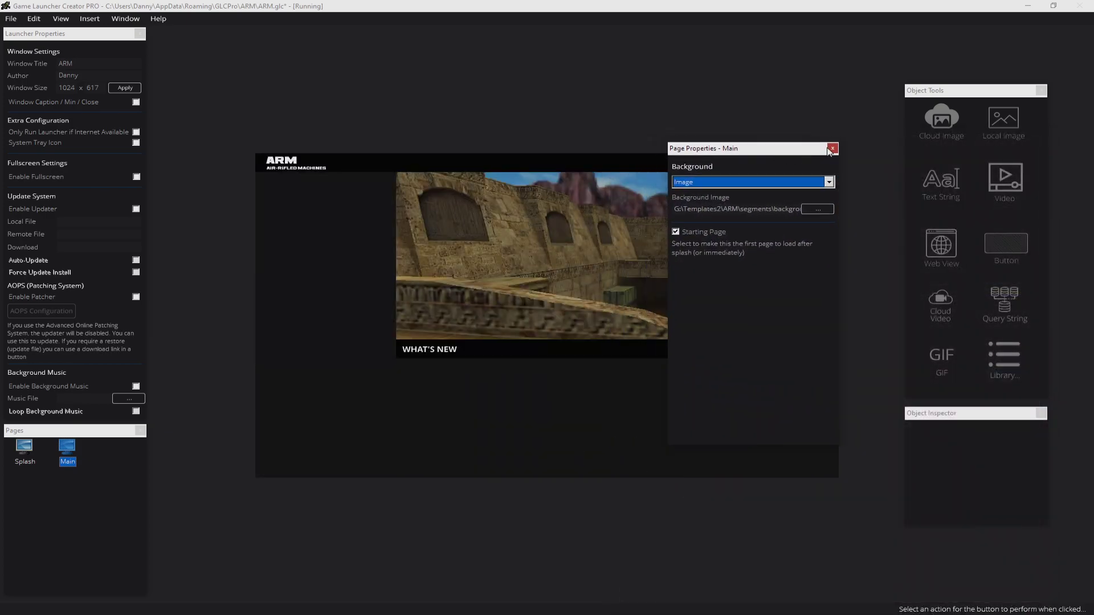
{"action": "left_click", "coordinate": [833, 149]}
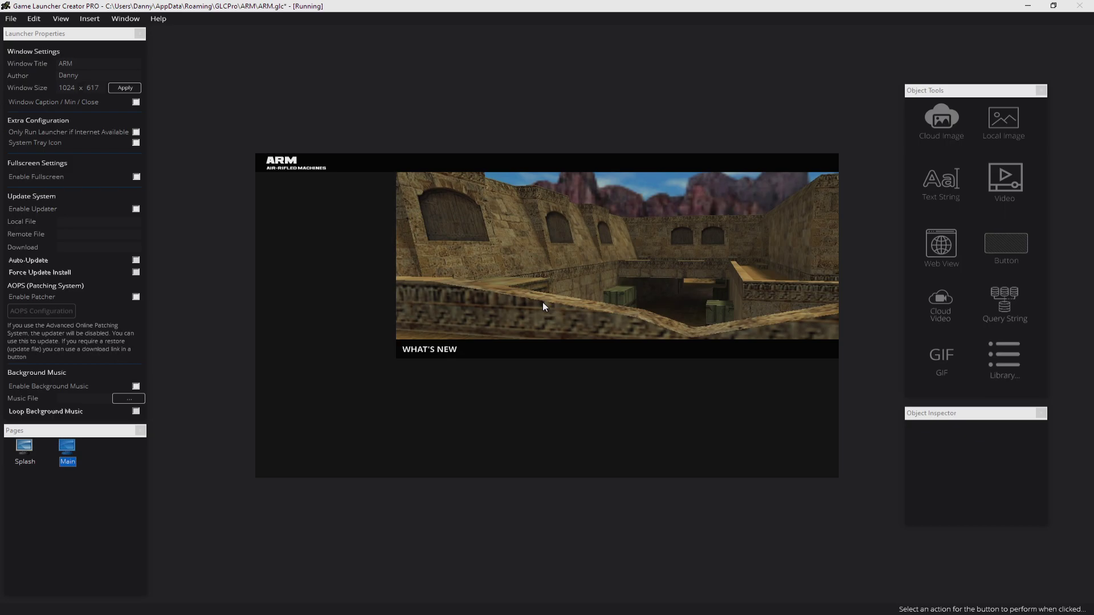
Switch to Fireworks and examine the Official Website link and LATEST NEWS menu entry in the ARM.png mockup.
{"action": "key", "text": "alt+Tab"}
{"action": "left_click", "coordinate": [594, 383]}
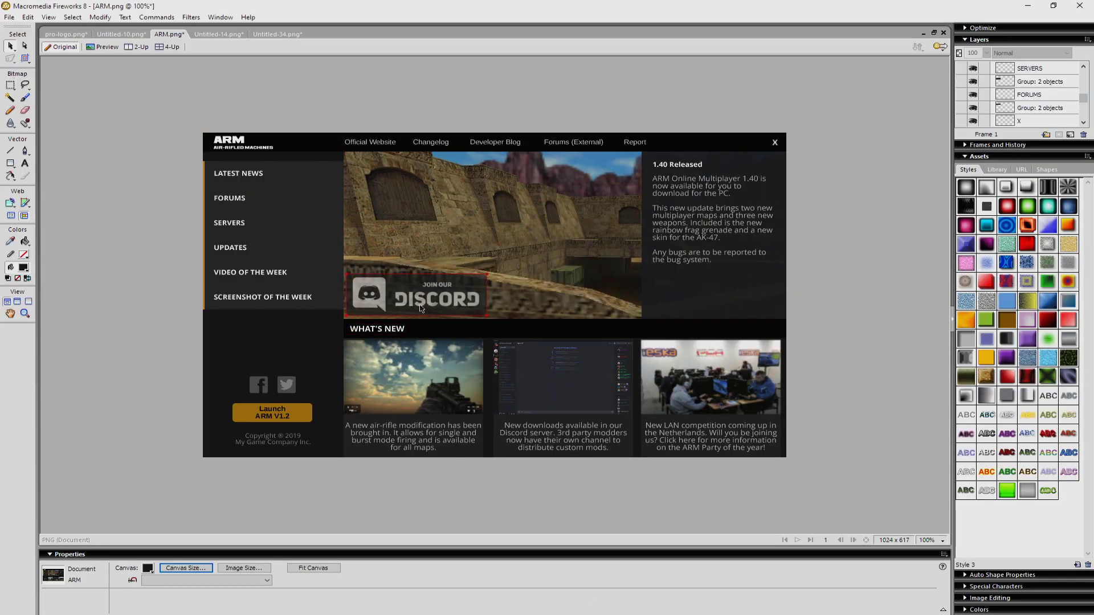
{"action": "left_click", "coordinate": [370, 142]}
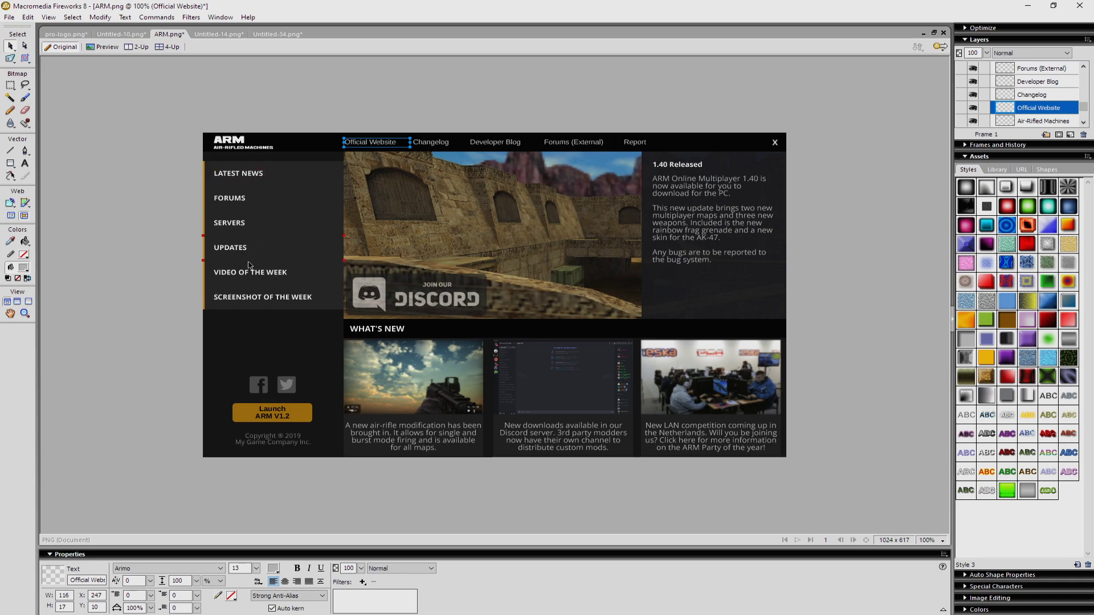
{"action": "left_click", "coordinate": [249, 177]}
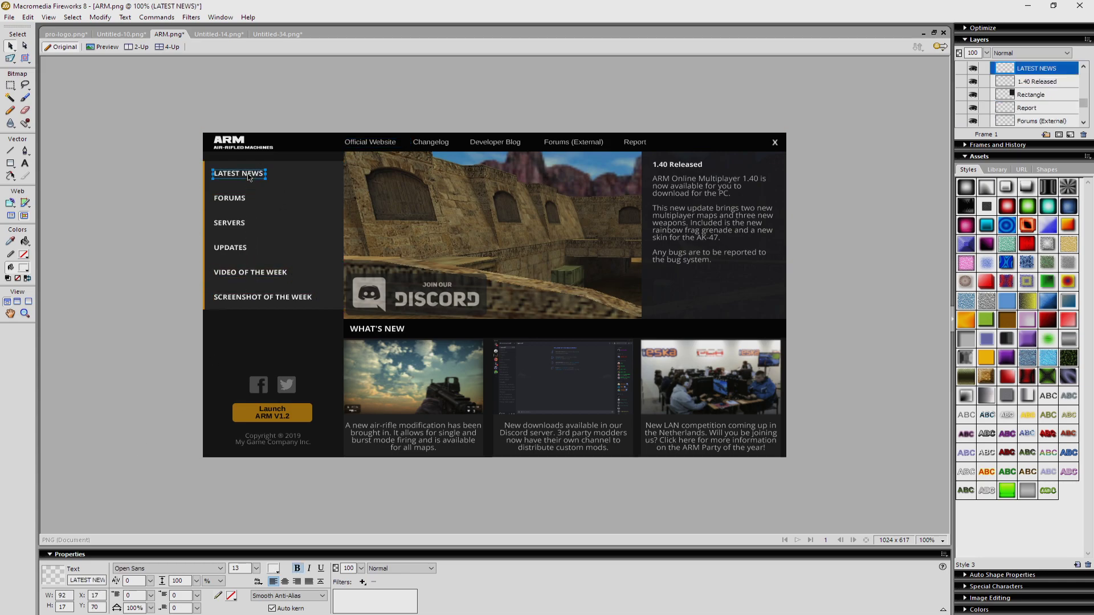
{"action": "left_click", "coordinate": [287, 177]}
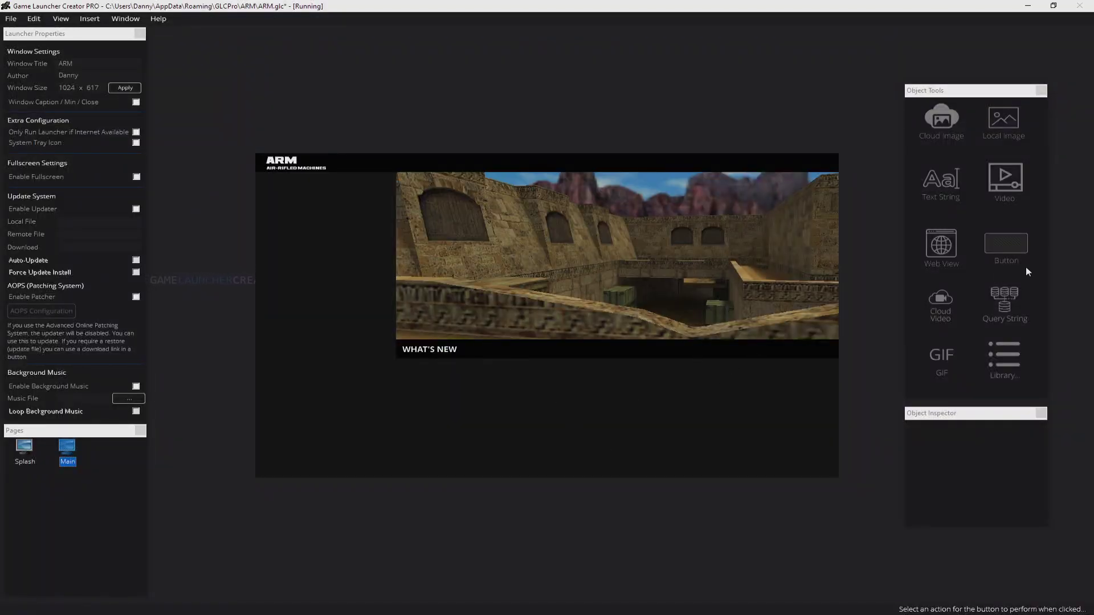
In Game Launcher Creator, place a button in the Main page's sidebar at about X 75, Y 146 and open its properties.
{"action": "left_click", "coordinate": [1010, 245]}
{"action": "left_click_drag", "start_coordinate": [315, 176], "coordinate": [344, 248]}
{"action": "right_click", "coordinate": [344, 248]}
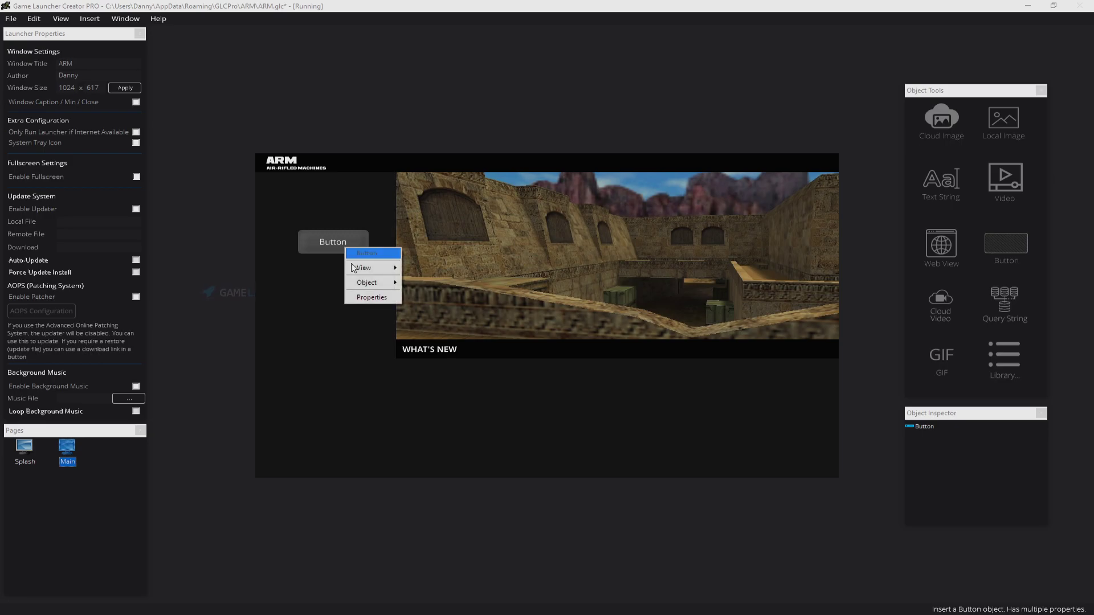
{"action": "left_click", "coordinate": [363, 298]}
Set the new button's up image to latestnews0.png and its hover and click images to latestnews1.png.
{"action": "left_click", "coordinate": [703, 217]}
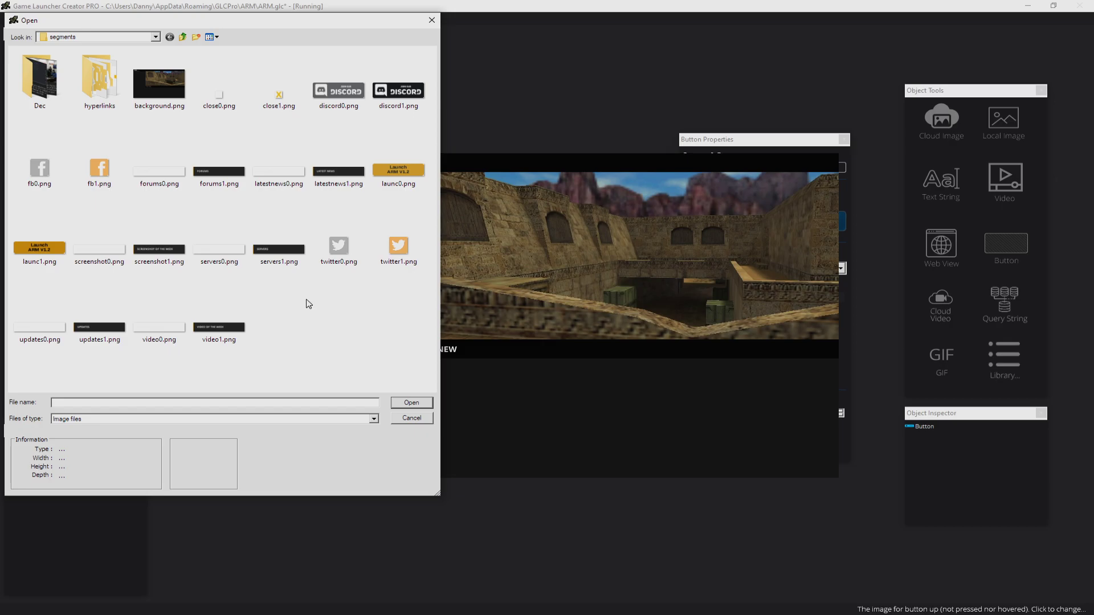
{"action": "double_click", "coordinate": [296, 186]}
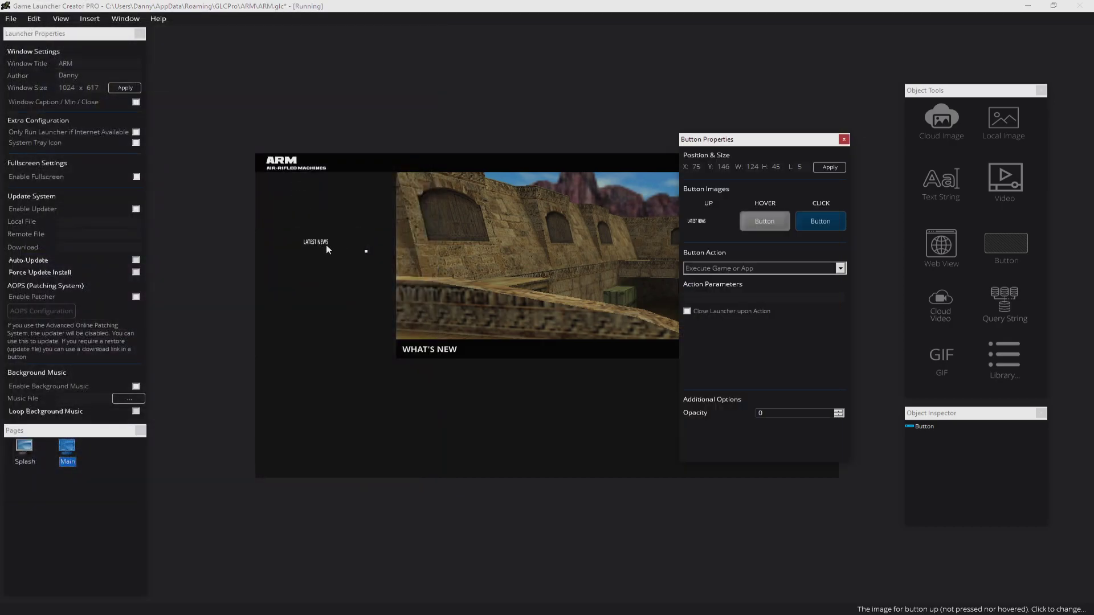
{"action": "left_click", "coordinate": [765, 222]}
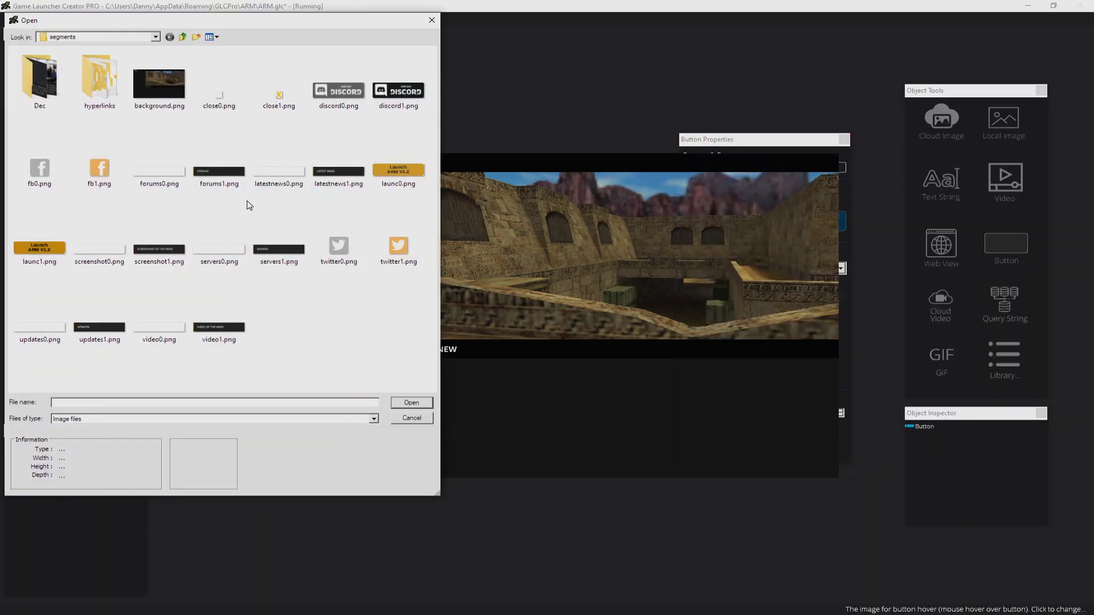
{"action": "double_click", "coordinate": [340, 186]}
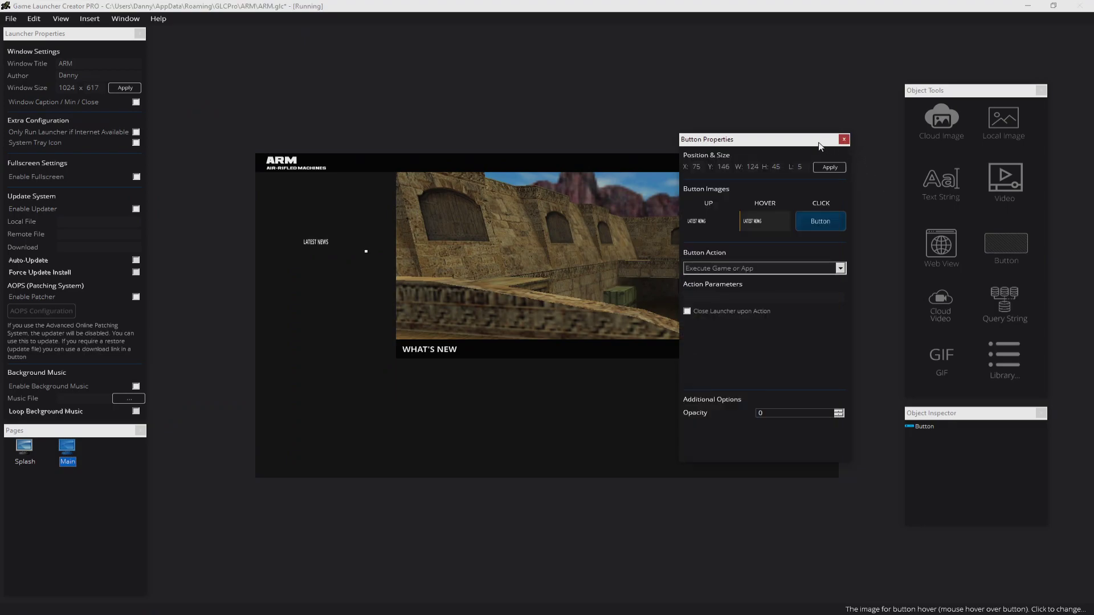
{"action": "key", "text": "alt+Tab"}
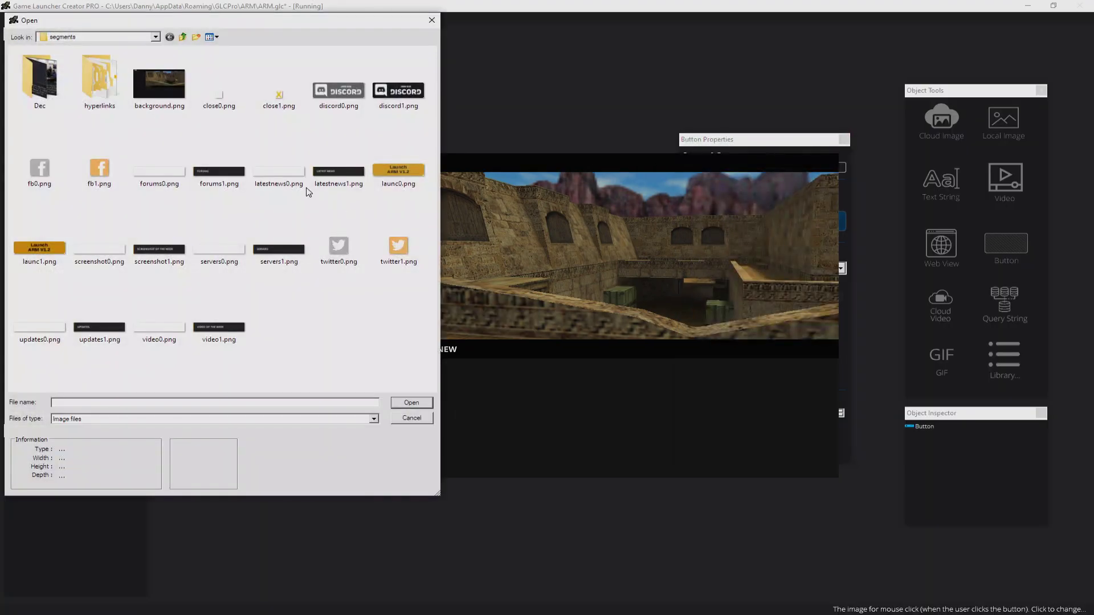
{"action": "double_click", "coordinate": [339, 182]}
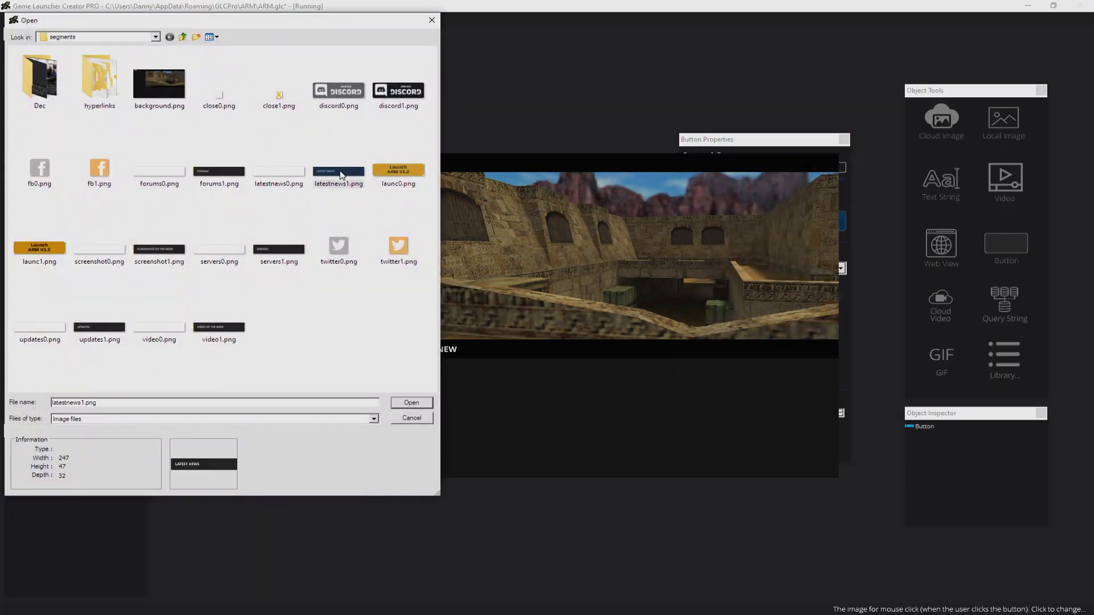
Move the LATEST NEWS button to about X 50, Y 115 and resize it to its original image size.
{"action": "left_click", "coordinate": [324, 245]}
{"action": "left_click_drag", "start_coordinate": [336, 248], "coordinate": [327, 244]}
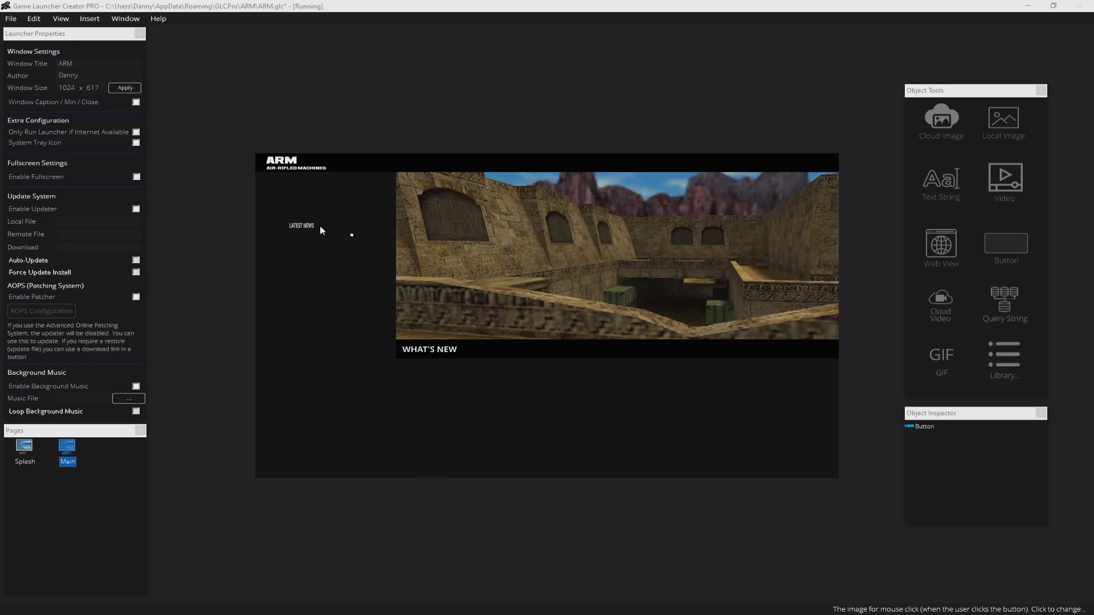
{"action": "right_click", "coordinate": [320, 229]}
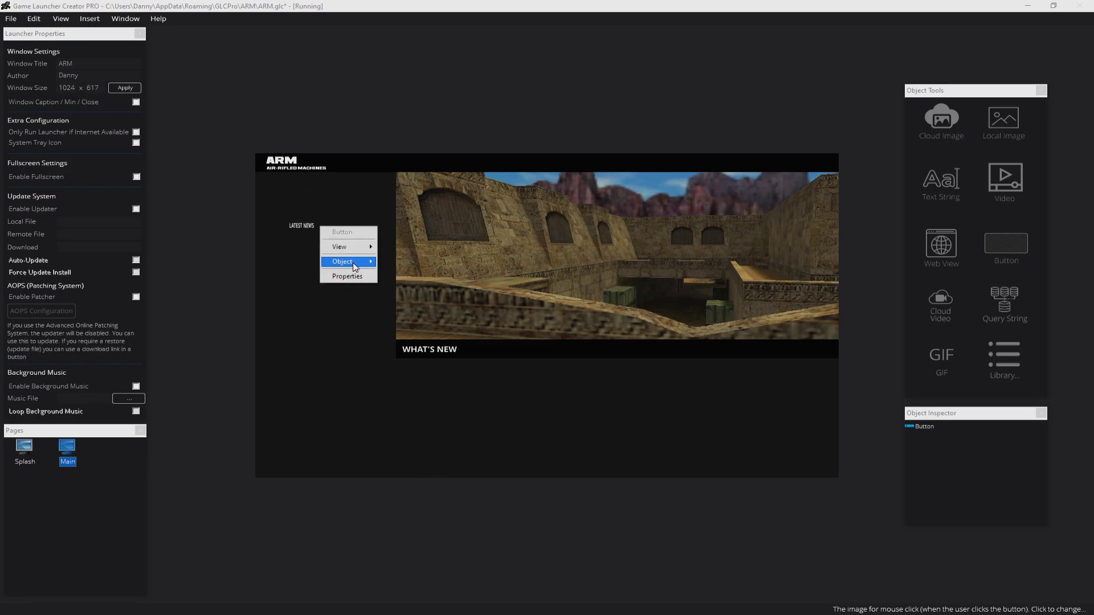
{"action": "mouse_move", "coordinate": [357, 263]}
{"action": "left_click", "coordinate": [433, 278]}
{"action": "left_click_drag", "start_coordinate": [337, 226], "coordinate": [307, 196]}
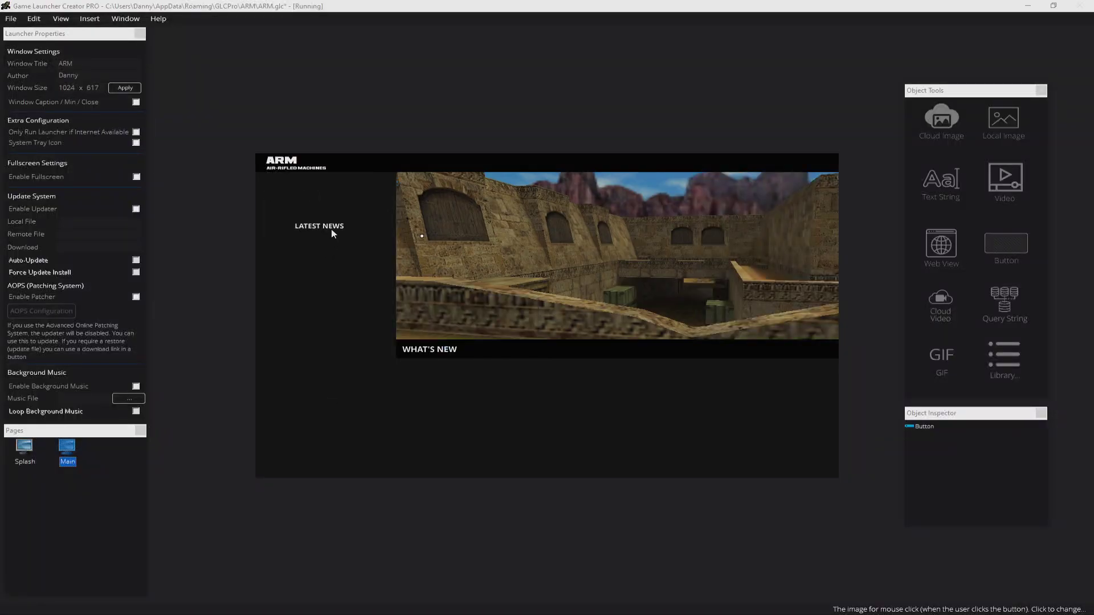
Set the LATEST NEWS button's position to X 0, Y 54 and save the project.
{"action": "right_click", "coordinate": [332, 229]}
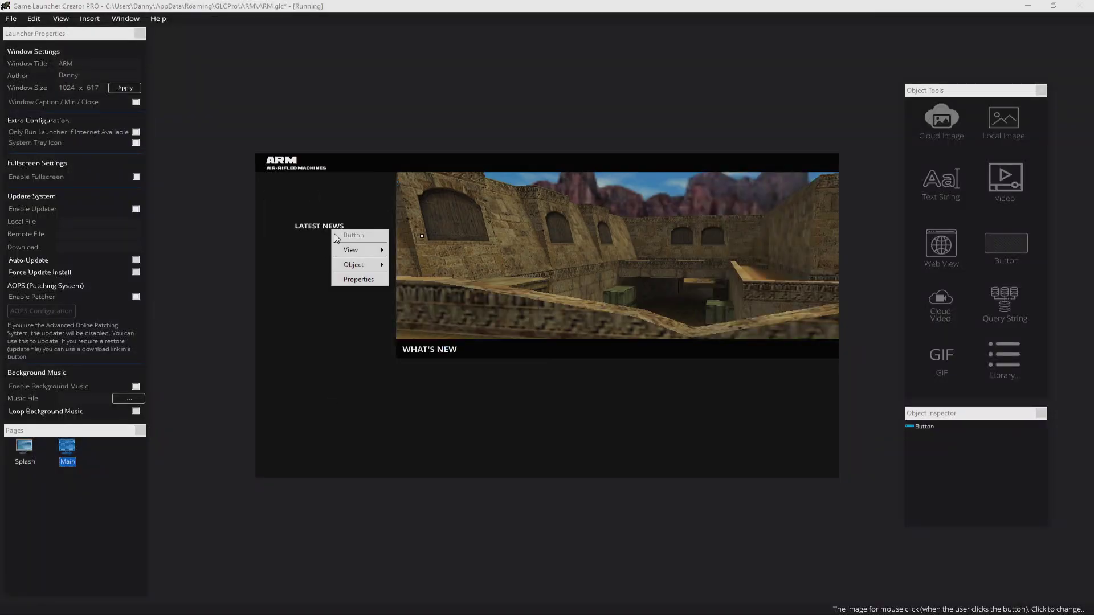
{"action": "left_click", "coordinate": [357, 282]}
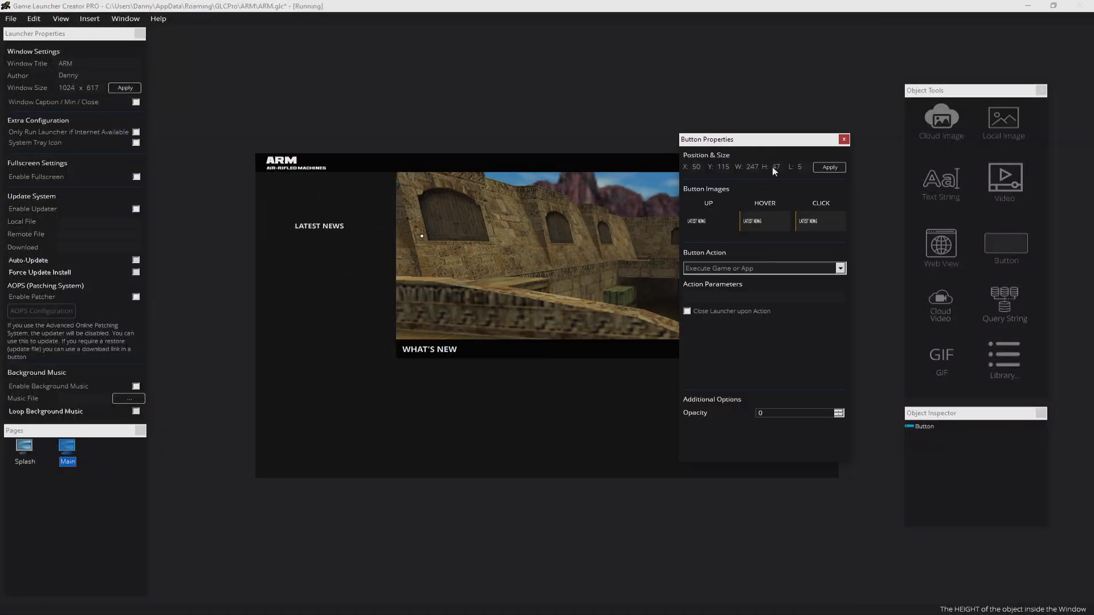
{"action": "double_click", "coordinate": [696, 168]}
{"action": "type", "text": "0"}
{"action": "double_click", "coordinate": [723, 167]}
{"action": "type", "text": "54"}
{"action": "left_click", "coordinate": [831, 170]}
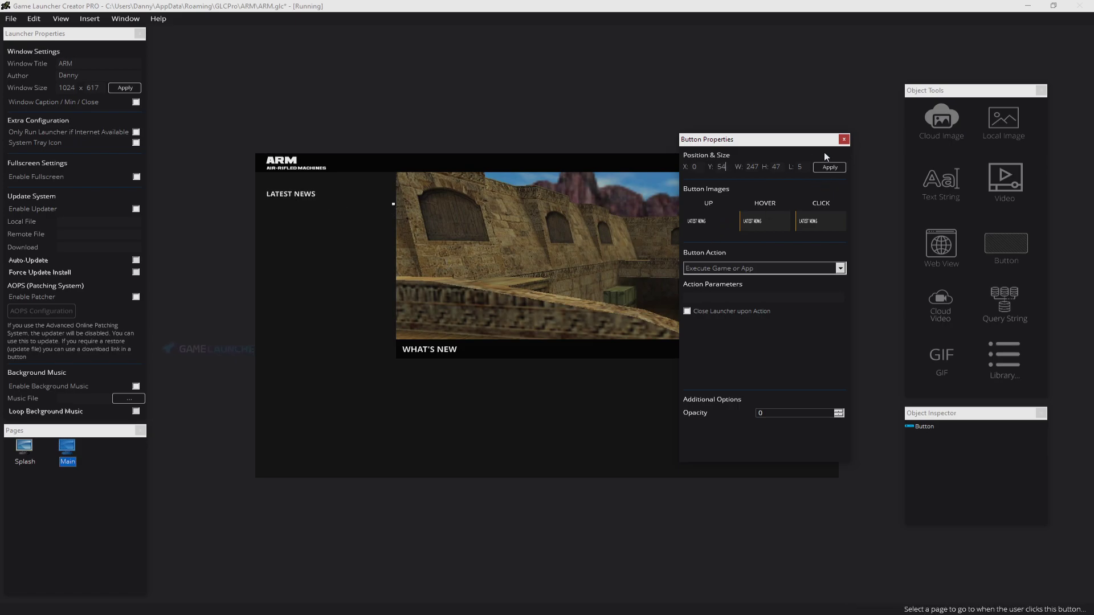
{"action": "left_click", "coordinate": [844, 139]}
{"action": "left_click", "coordinate": [11, 18]}
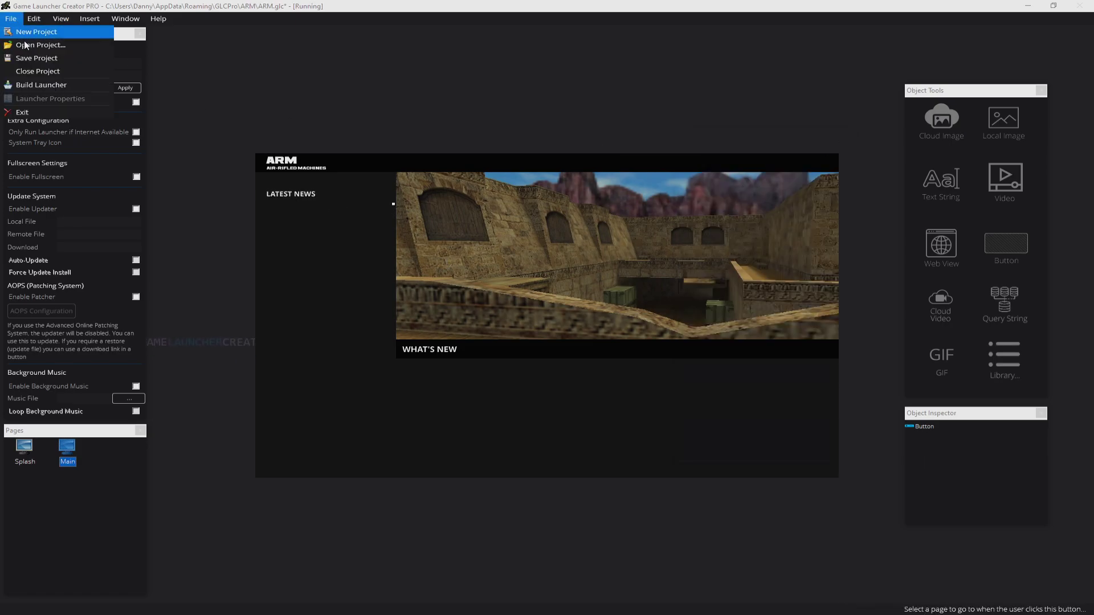
{"action": "left_click", "coordinate": [34, 54]}
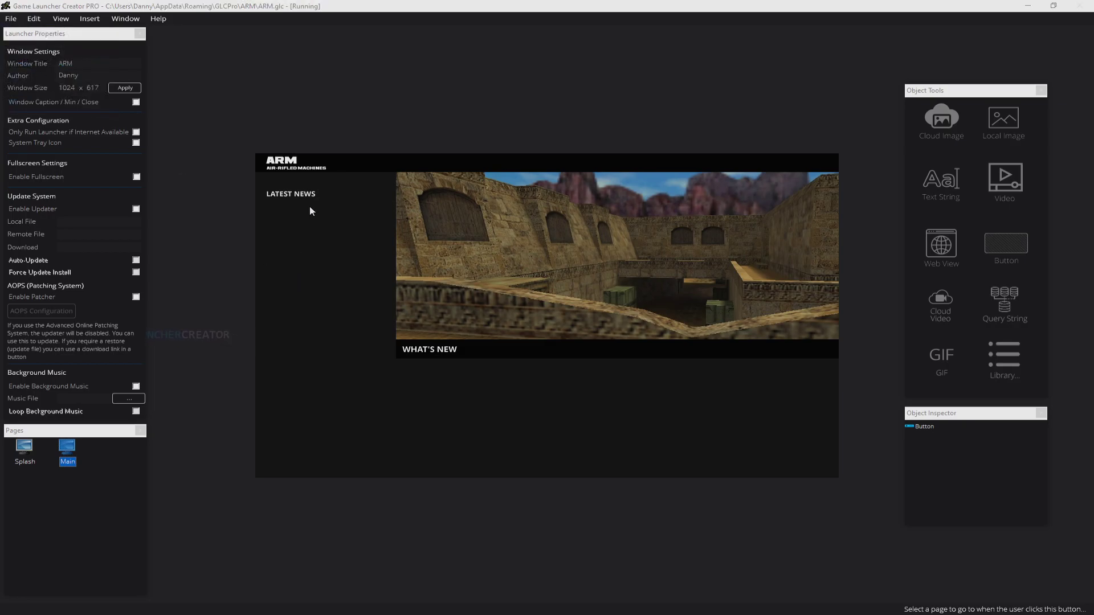
Add a second button below LATEST NEWS at about X 28, Y 158 and open its properties.
{"action": "left_click", "coordinate": [432, 258]}
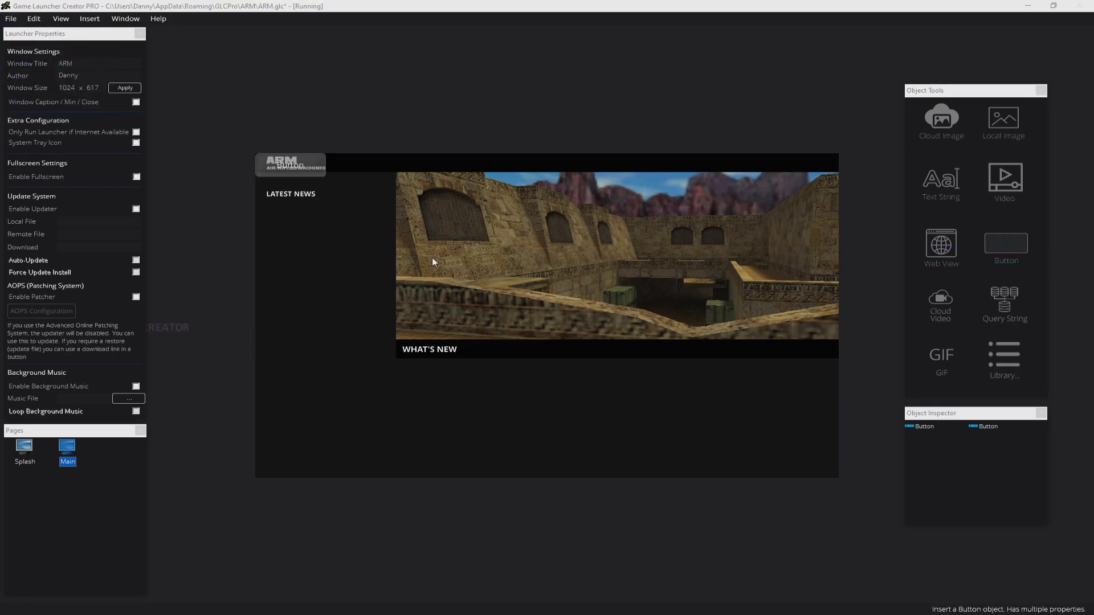
{"action": "left_click_drag", "start_coordinate": [295, 165], "coordinate": [312, 252]}
{"action": "right_click", "coordinate": [312, 252]}
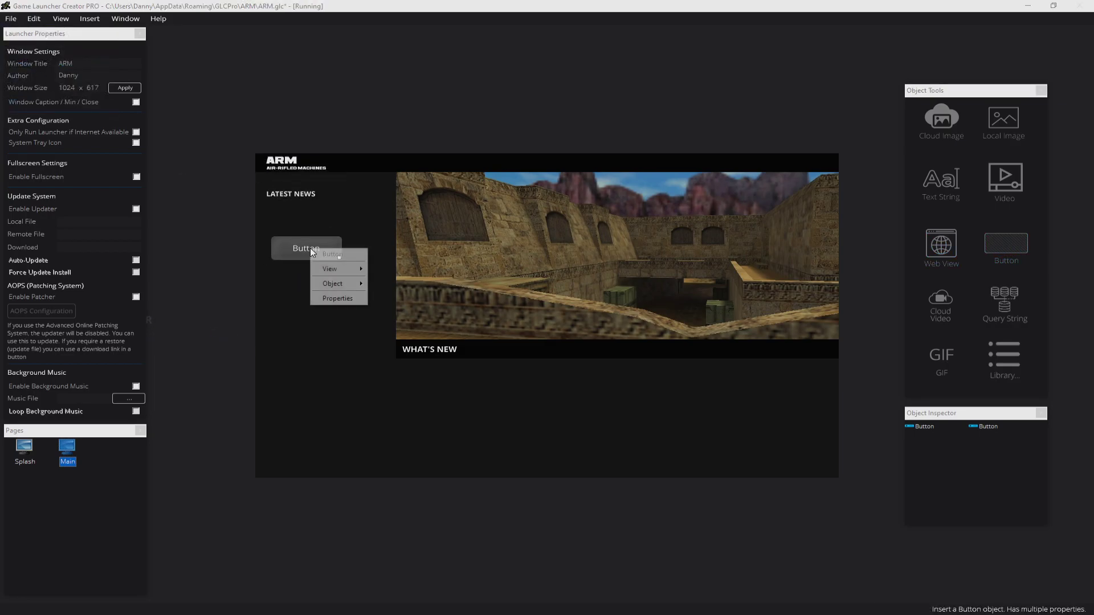
{"action": "left_click", "coordinate": [342, 301]}
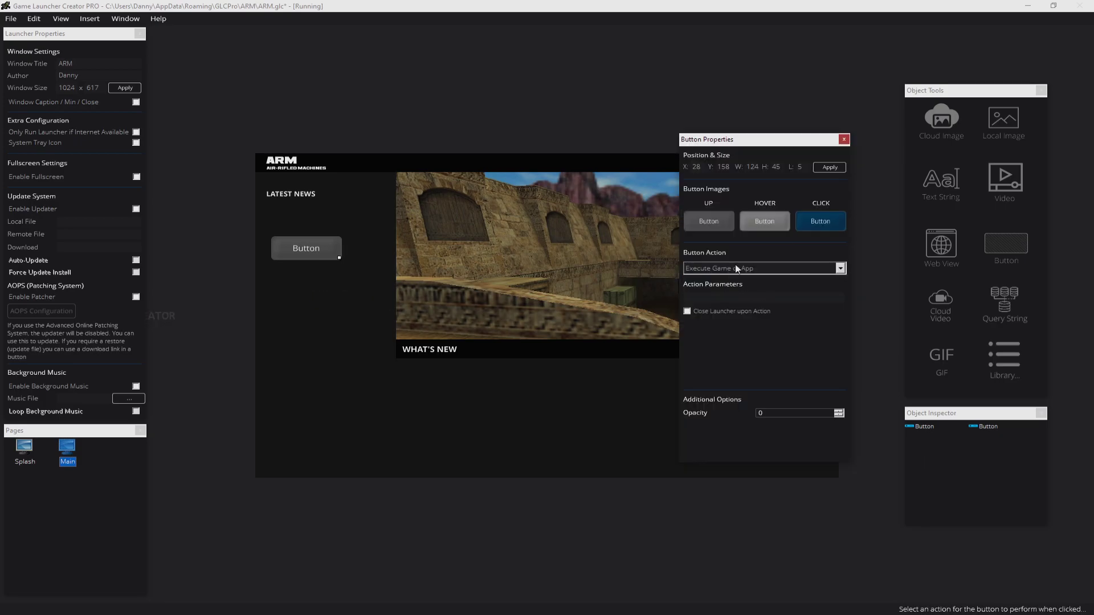
Check the menu entries in the Fireworks mockup, and set the second button's up image to forums0.png and its hover and click images to forums1.png.
{"action": "left_click", "coordinate": [712, 225]}
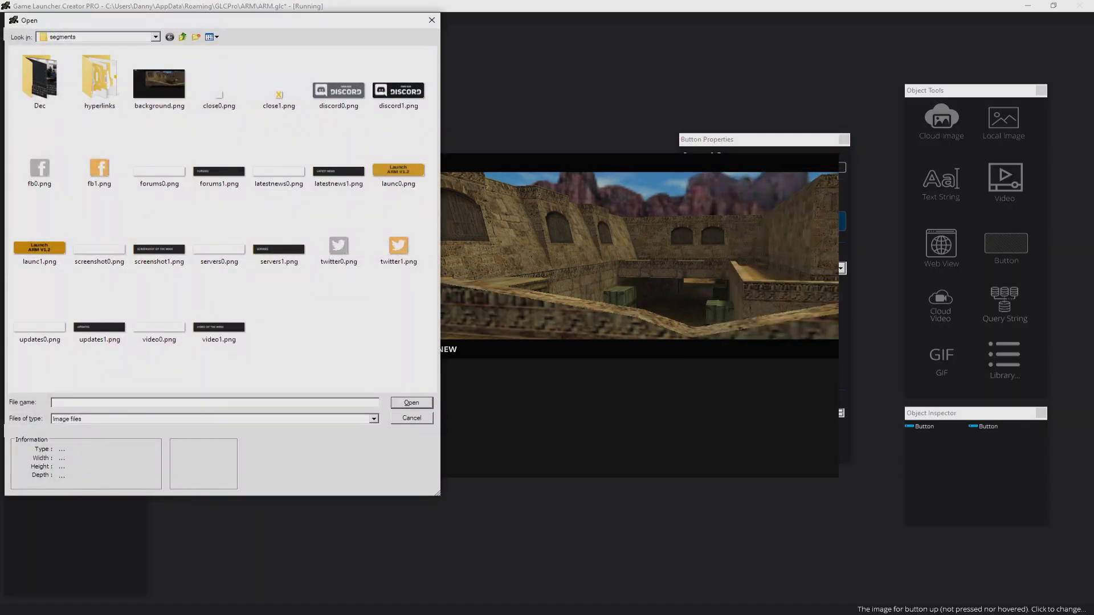
{"action": "key", "text": "alt+Tab"}
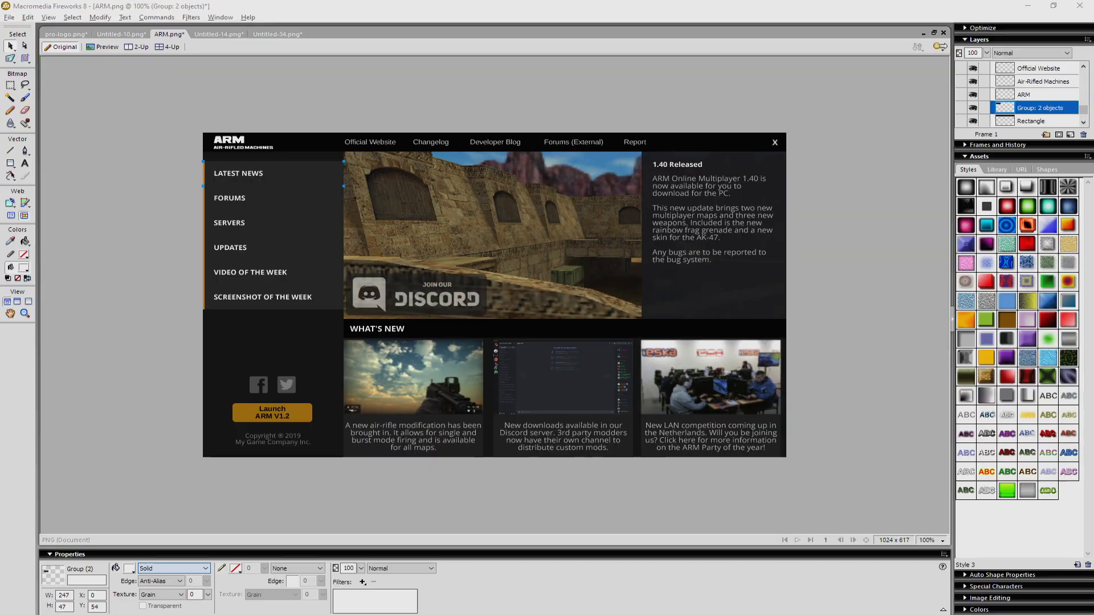
{"action": "left_click", "coordinate": [1026, 4]}
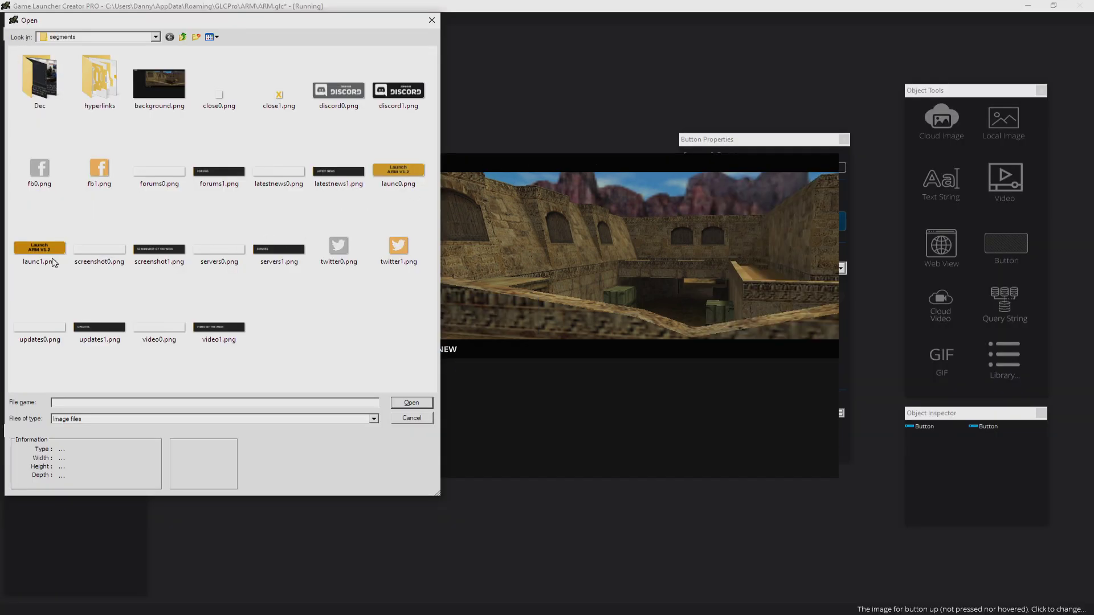
{"action": "double_click", "coordinate": [168, 183]}
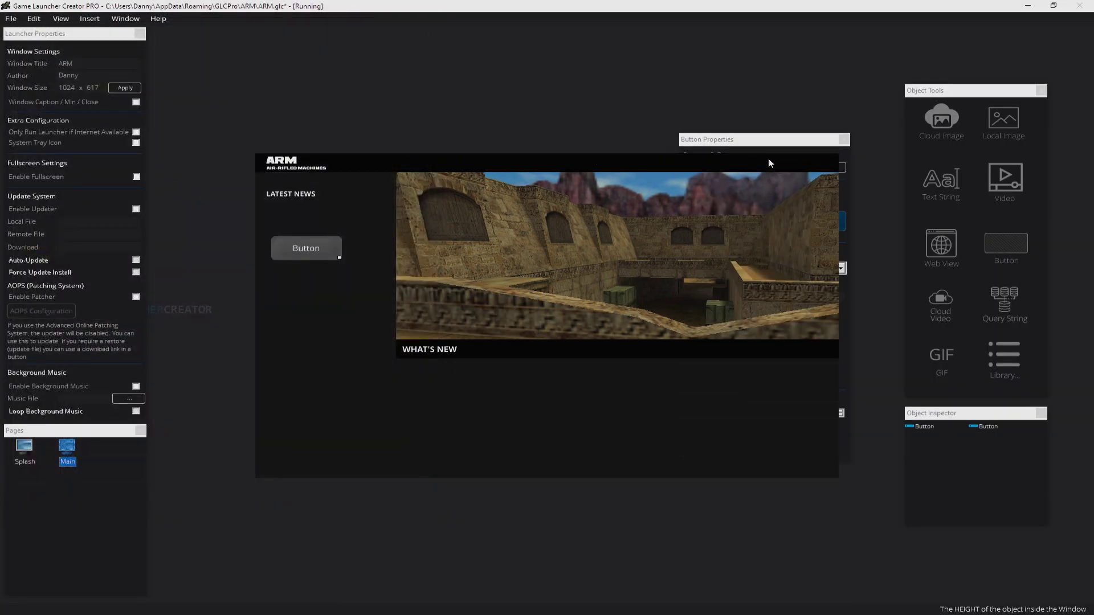
{"action": "left_click", "coordinate": [775, 220]}
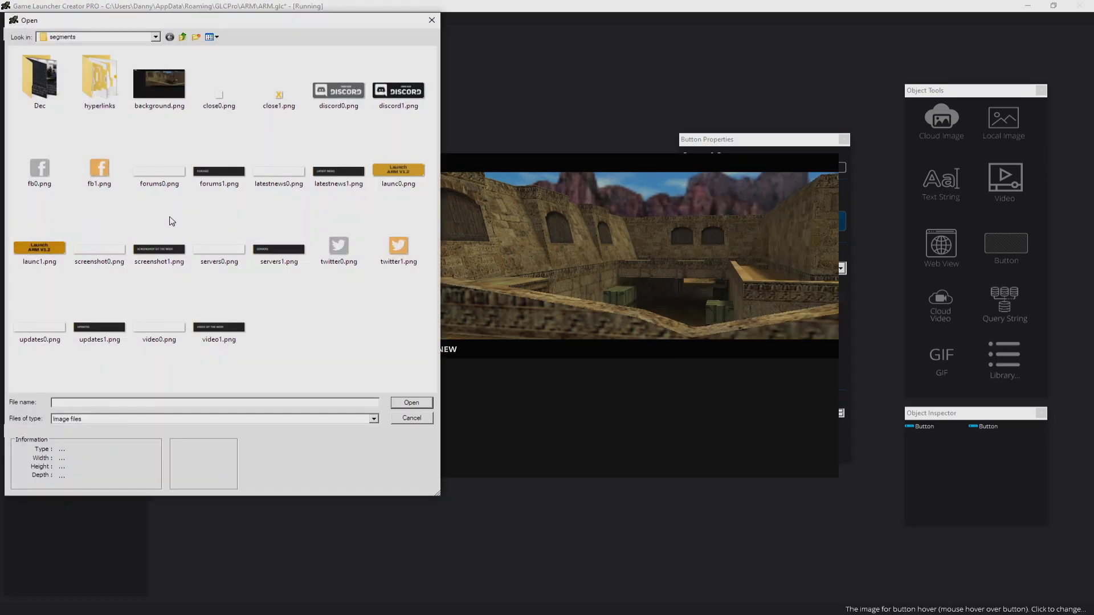
{"action": "double_click", "coordinate": [222, 188]}
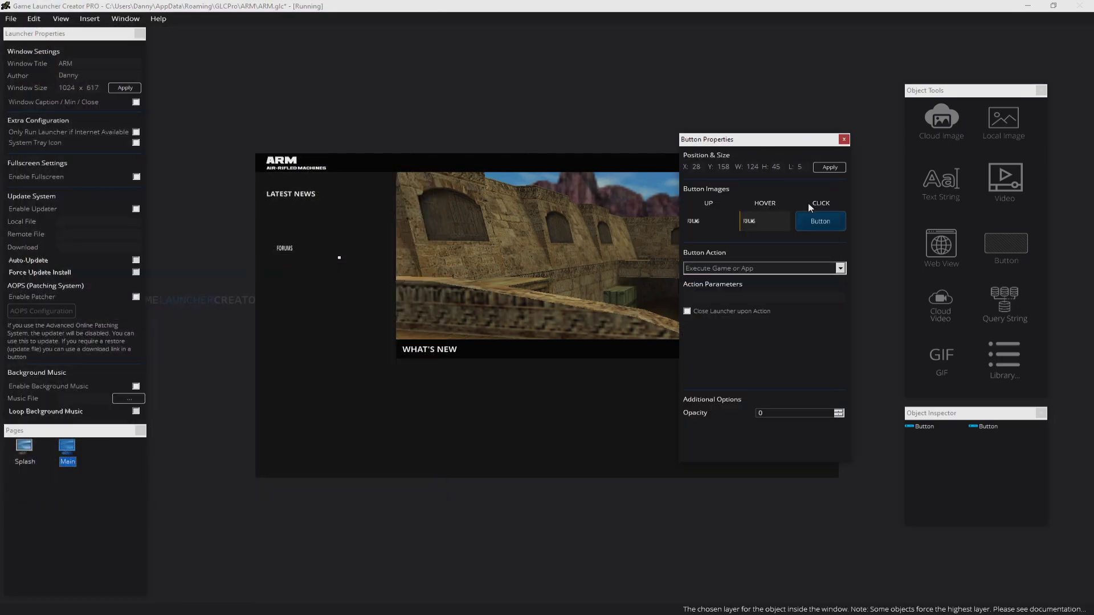
{"action": "left_click", "coordinate": [818, 219]}
{"action": "double_click", "coordinate": [223, 187]}
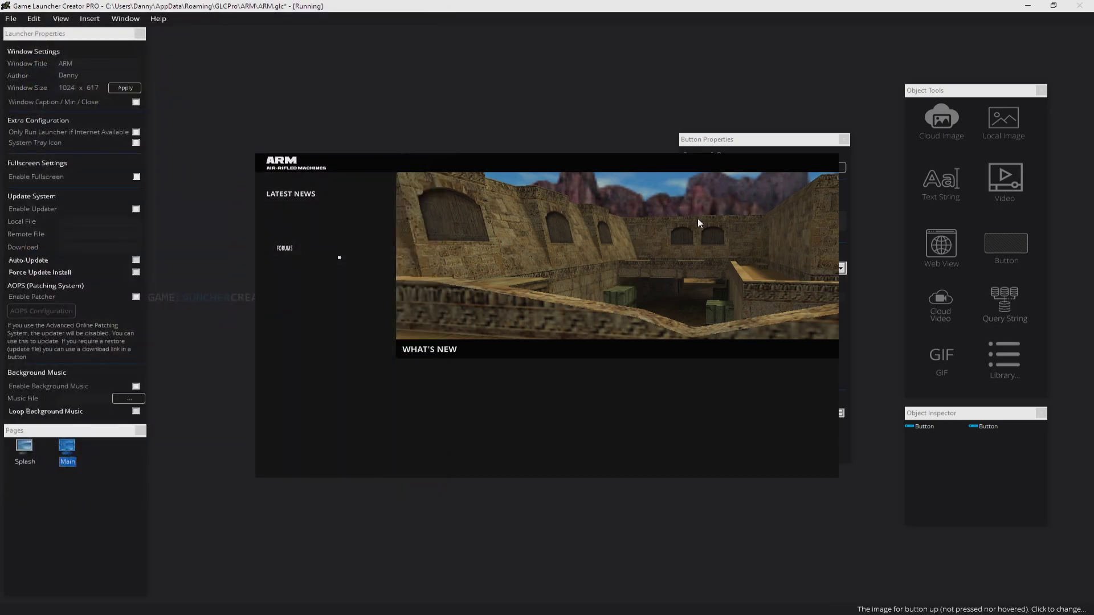
Resize the FORUMS button to its original image size and set its position to X 0, Y 101.
{"action": "right_click", "coordinate": [298, 249]}
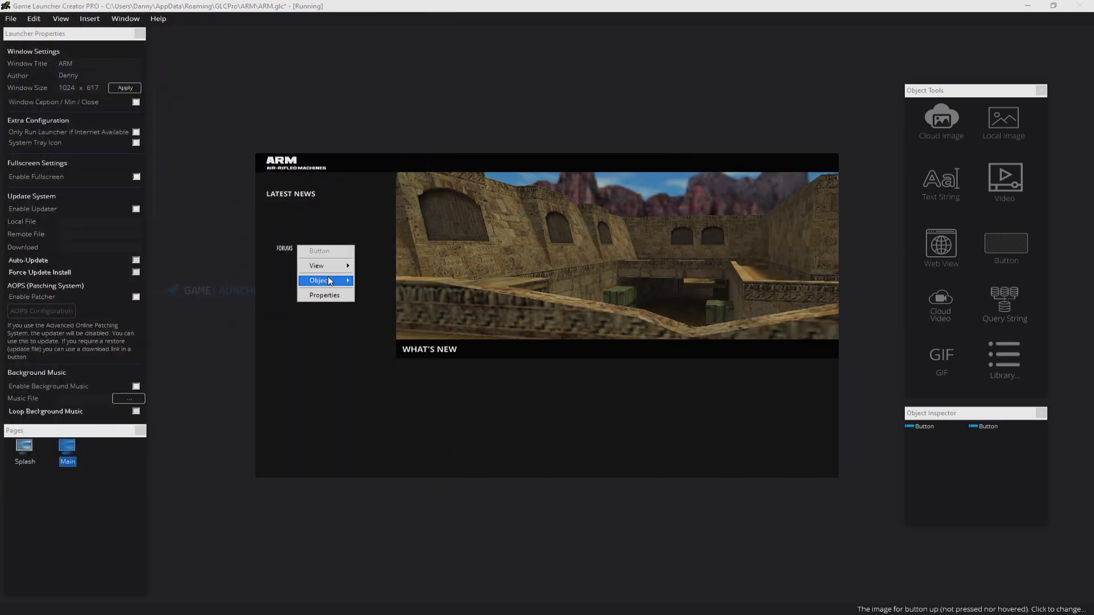
{"action": "left_click", "coordinate": [365, 295]}
{"action": "left_click_drag", "start_coordinate": [310, 246], "coordinate": [301, 232]}
{"action": "right_click", "coordinate": [310, 235]}
{"action": "left_click", "coordinate": [333, 287]}
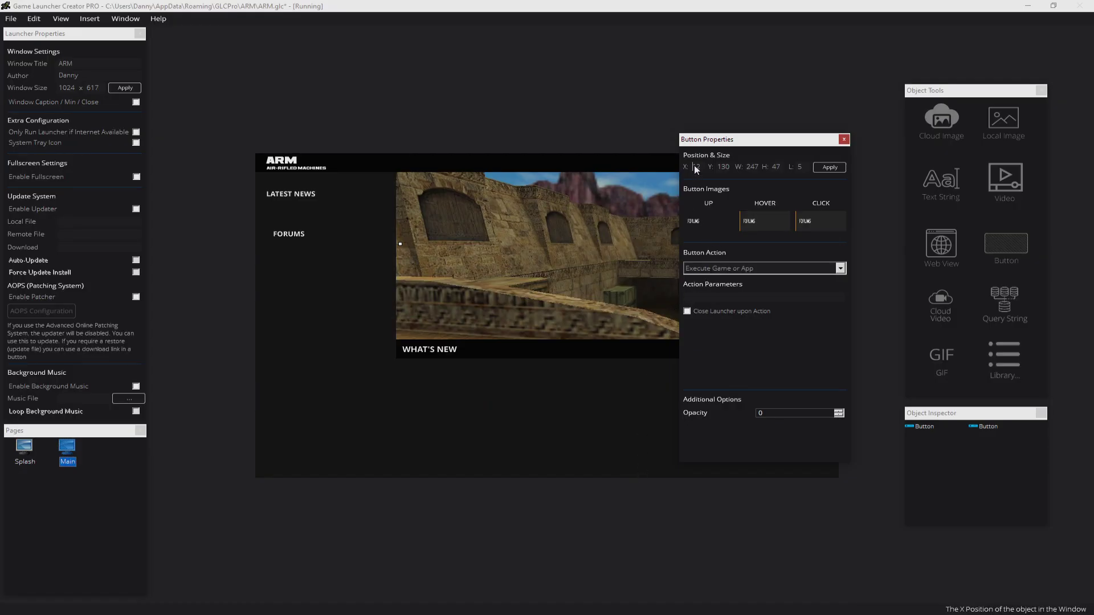
{"action": "type", "text": "101"}
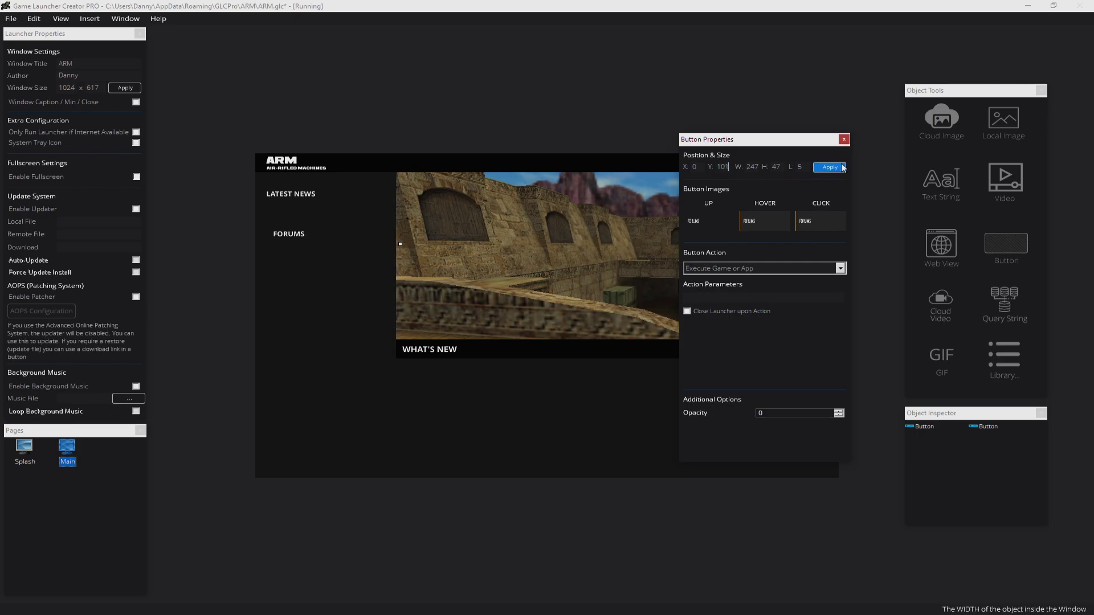
{"action": "left_click", "coordinate": [844, 168]}
{"action": "left_click", "coordinate": [843, 140]}
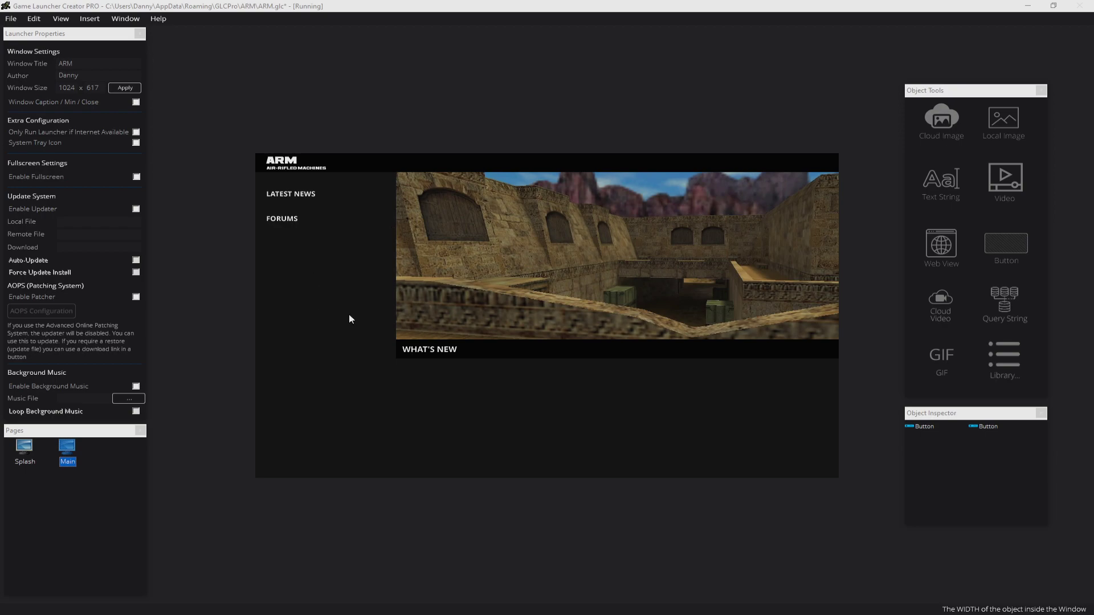
Place a third button below FORUMS at about X 18, Y 211, check the Fireworks mockup, and open the button's properties.
{"action": "left_click", "coordinate": [1012, 247]}
{"action": "left_click_drag", "start_coordinate": [320, 164], "coordinate": [327, 274]}
{"action": "key", "text": "alt+Tab"}
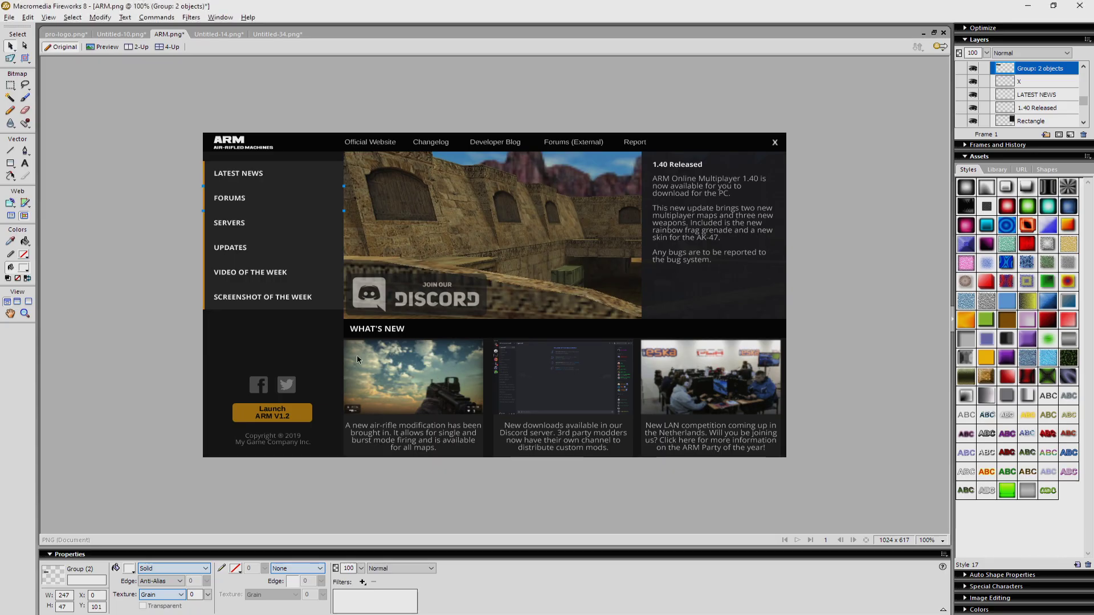
{"action": "key", "text": "alt+Tab"}
{"action": "right_click", "coordinate": [316, 282]}
{"action": "left_click", "coordinate": [343, 332]}
Set the third button's up image to servers0.png and its hover and click images to servers1.png.
{"action": "left_click", "coordinate": [720, 224]}
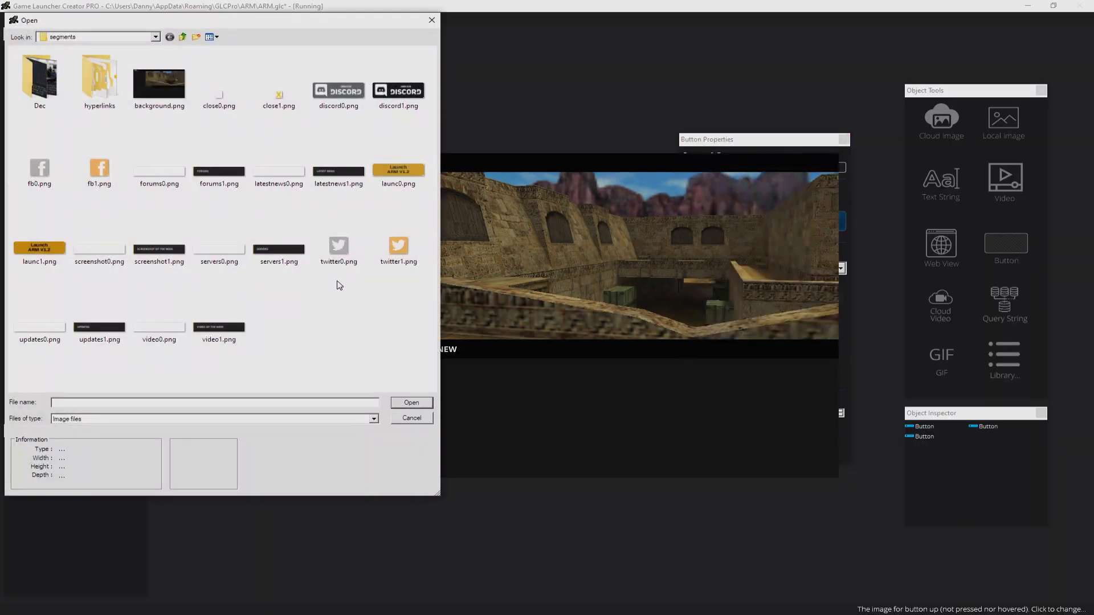
{"action": "double_click", "coordinate": [222, 252]}
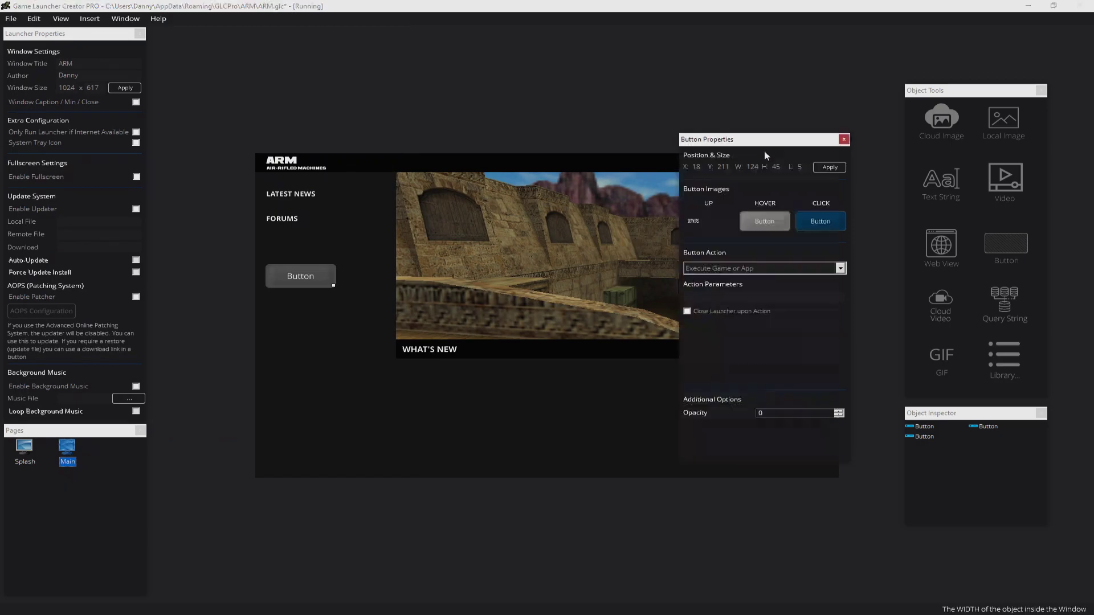
{"action": "left_click", "coordinate": [764, 226]}
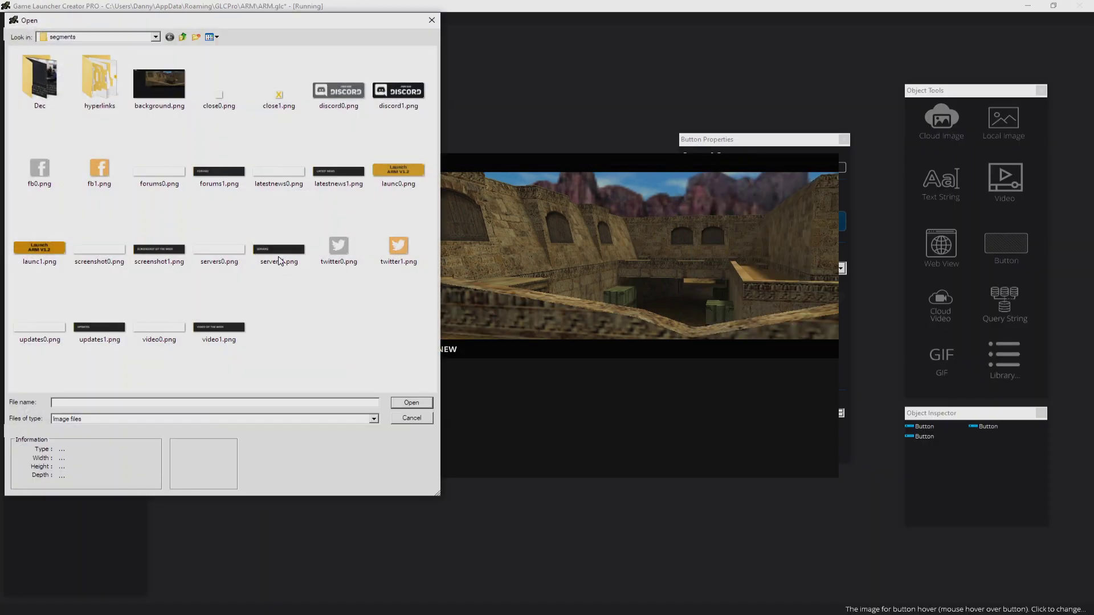
{"action": "double_click", "coordinate": [277, 259]}
{"action": "left_click", "coordinate": [809, 227]}
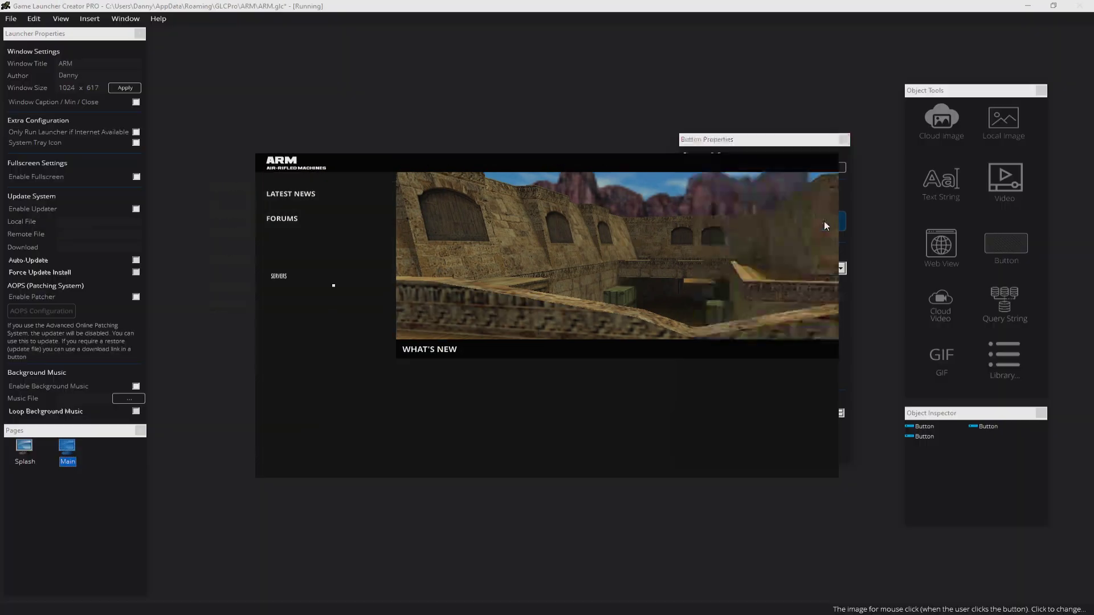
{"action": "double_click", "coordinate": [298, 262]}
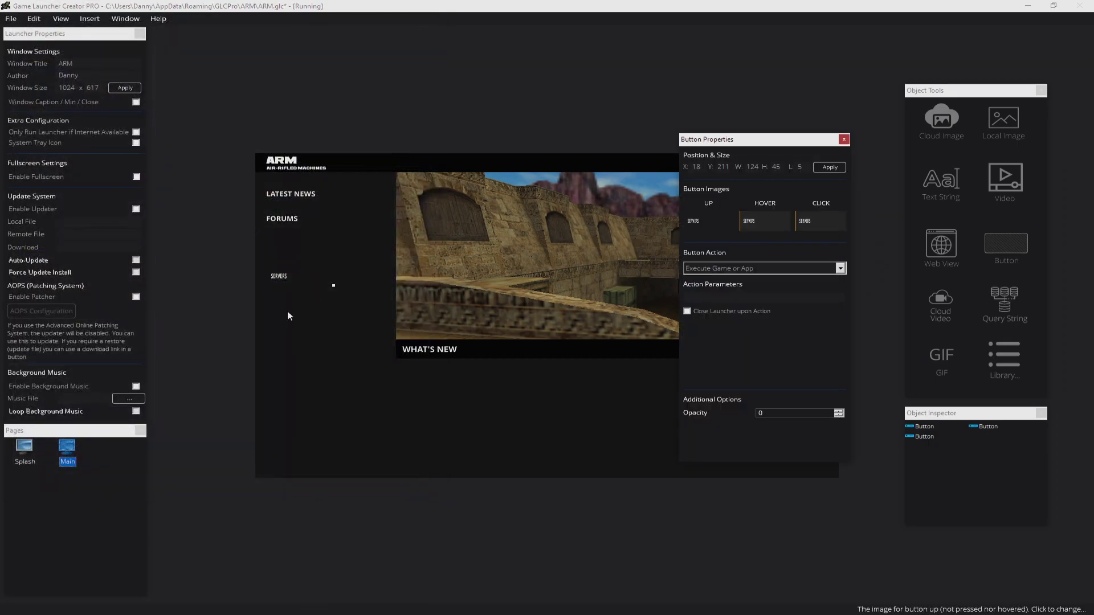
Resize the SERVERS button to its original image size.
{"action": "right_click", "coordinate": [287, 278]}
{"action": "mouse_move", "coordinate": [319, 311]}
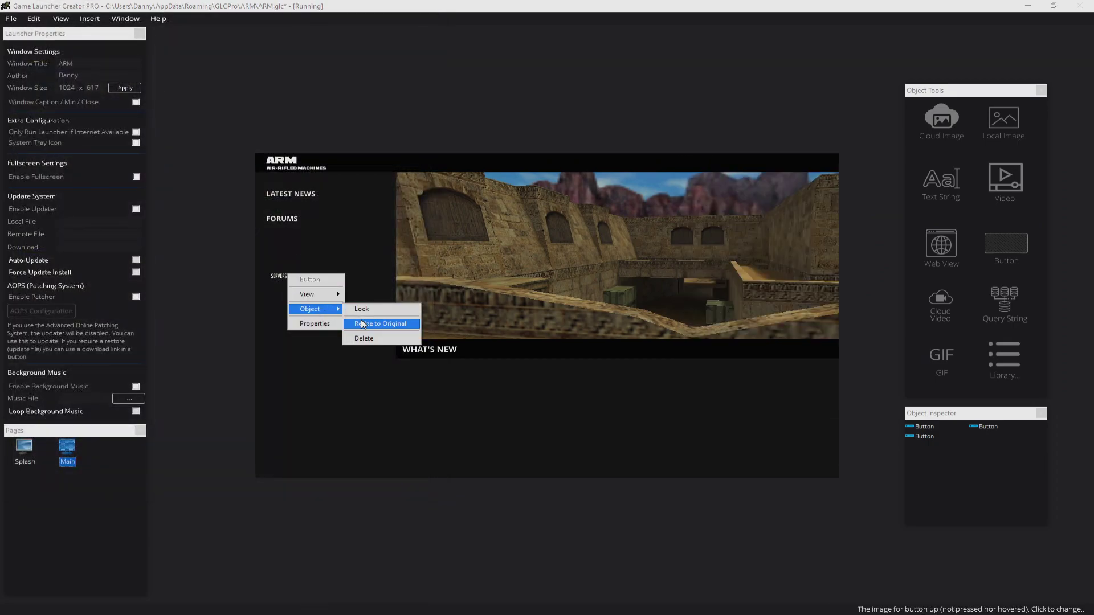
{"action": "left_click", "coordinate": [387, 319]}
Check the SERVERS entry's position in the Fireworks mockup, and set the launcher's SERVERS button to X 0, Y 148.
{"action": "right_click", "coordinate": [316, 280]}
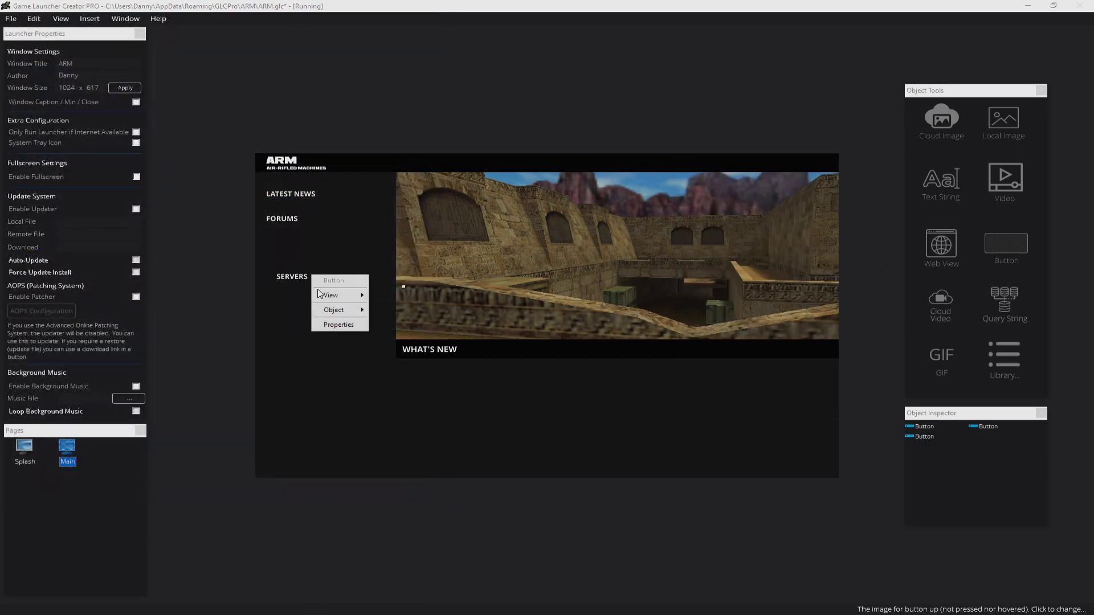
{"action": "left_click", "coordinate": [340, 324]}
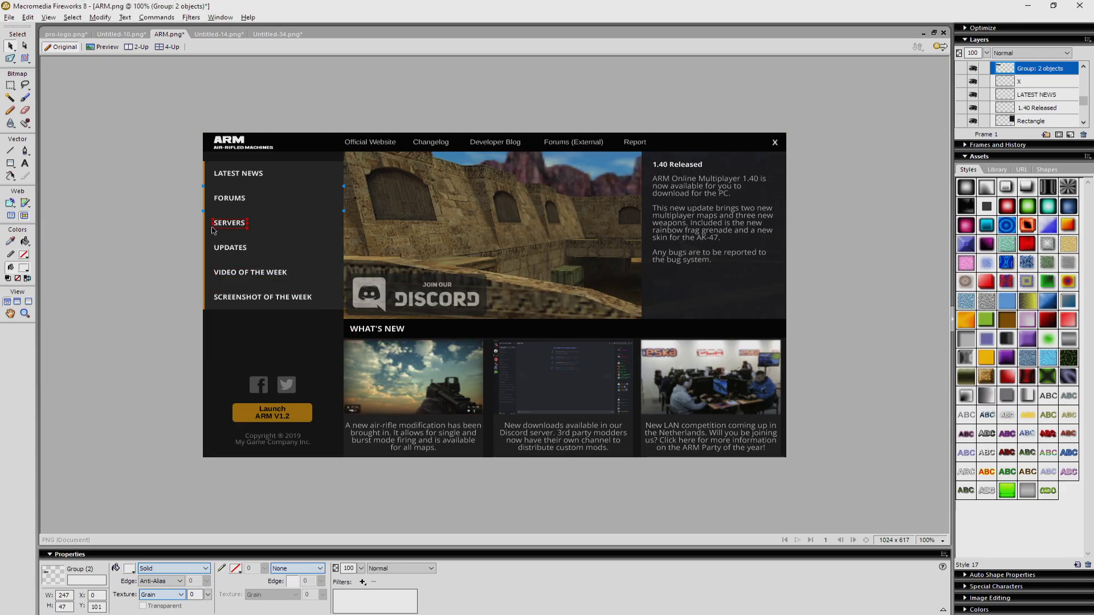
{"action": "left_click", "coordinate": [210, 229]}
{"action": "key", "text": "alt+Tab"}
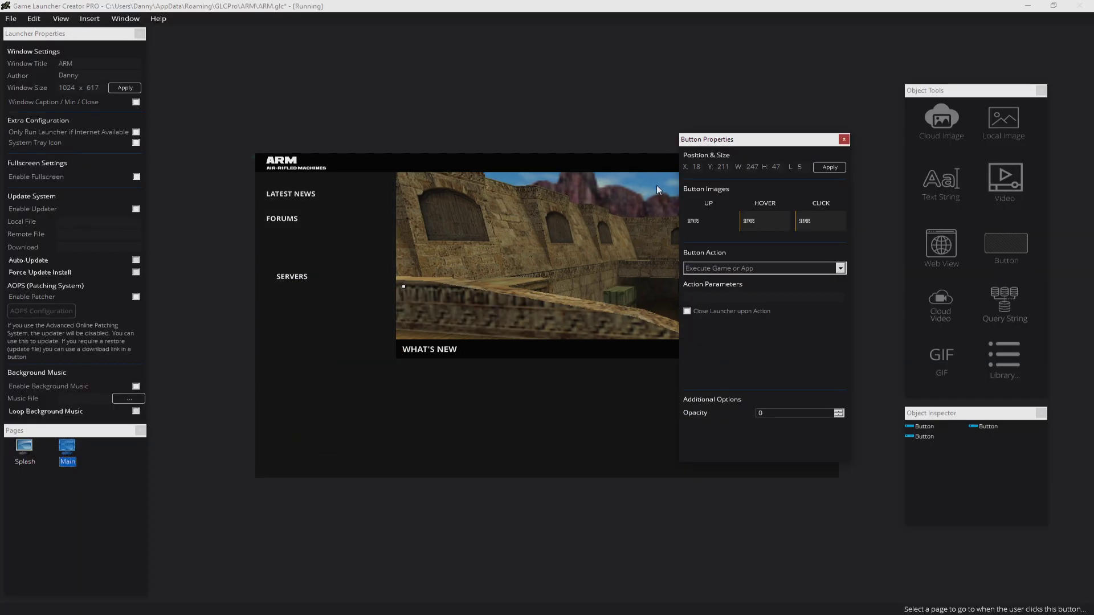
{"action": "double_click", "coordinate": [700, 167]}
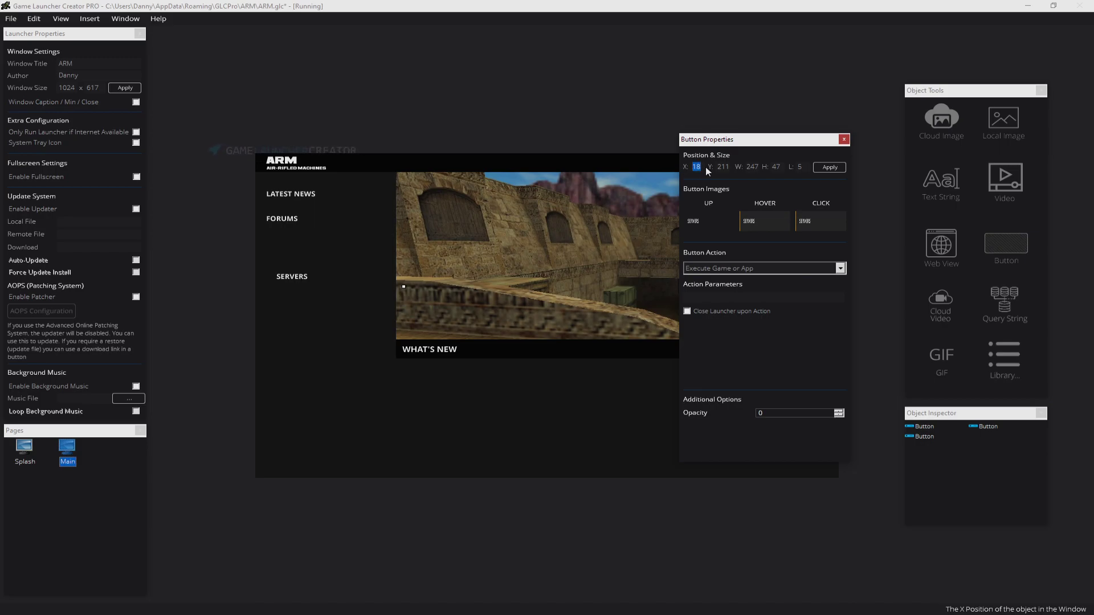
{"action": "double_click", "coordinate": [722, 167]}
{"action": "type", "text": "148"}
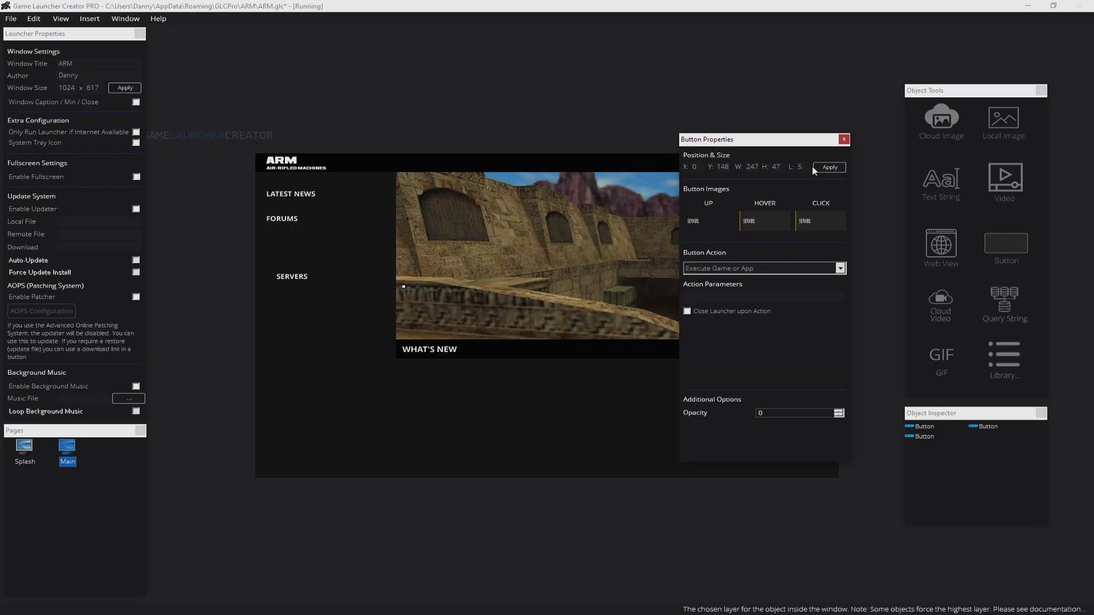
{"action": "key", "text": "Return"}
{"action": "left_click", "coordinate": [320, 296]}
Place a fourth button below SERVERS at about X 14, Y 277 and open its properties.
{"action": "left_click_drag", "start_coordinate": [1006, 245], "coordinate": [308, 306]}
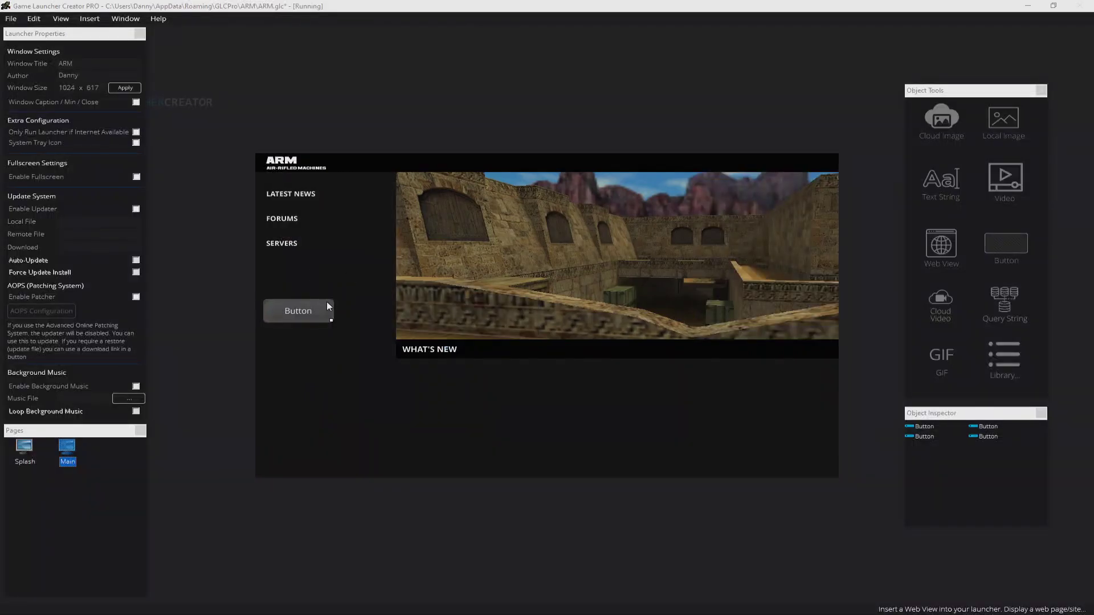
{"action": "right_click", "coordinate": [315, 318]}
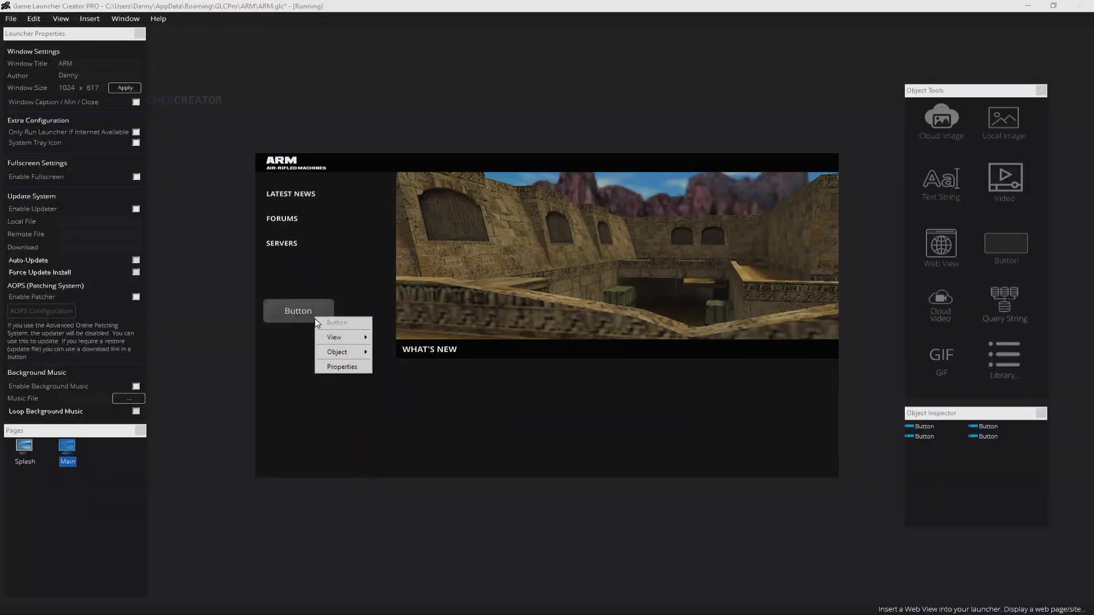
{"action": "left_click", "coordinate": [342, 367]}
Set the fourth button's up image to updates0.png and its hover and click images to updates1.png.
{"action": "left_click", "coordinate": [709, 222]}
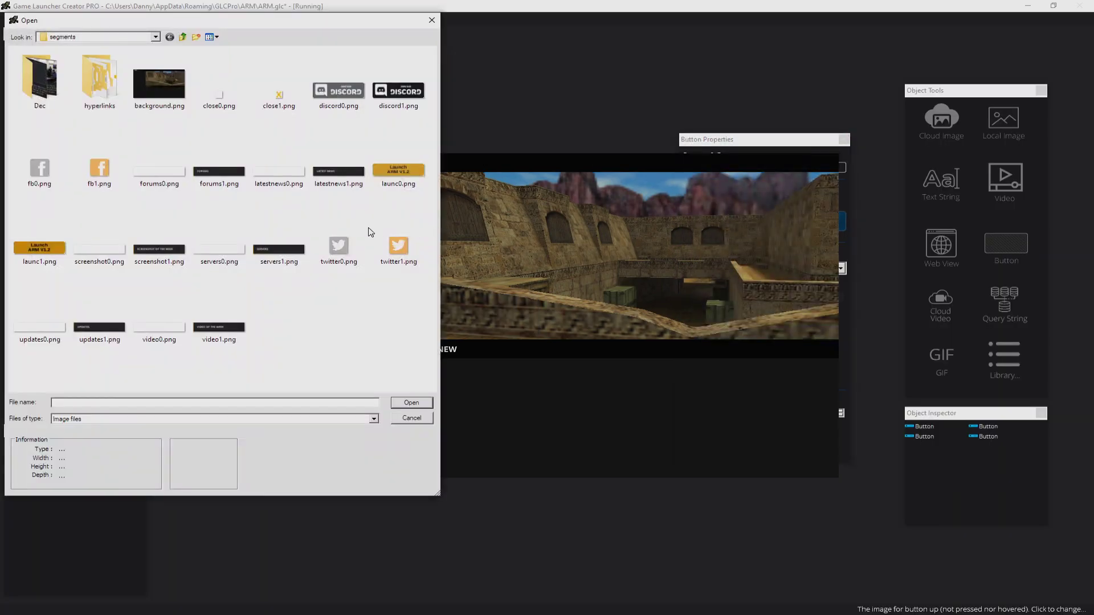
{"action": "double_click", "coordinate": [64, 329]}
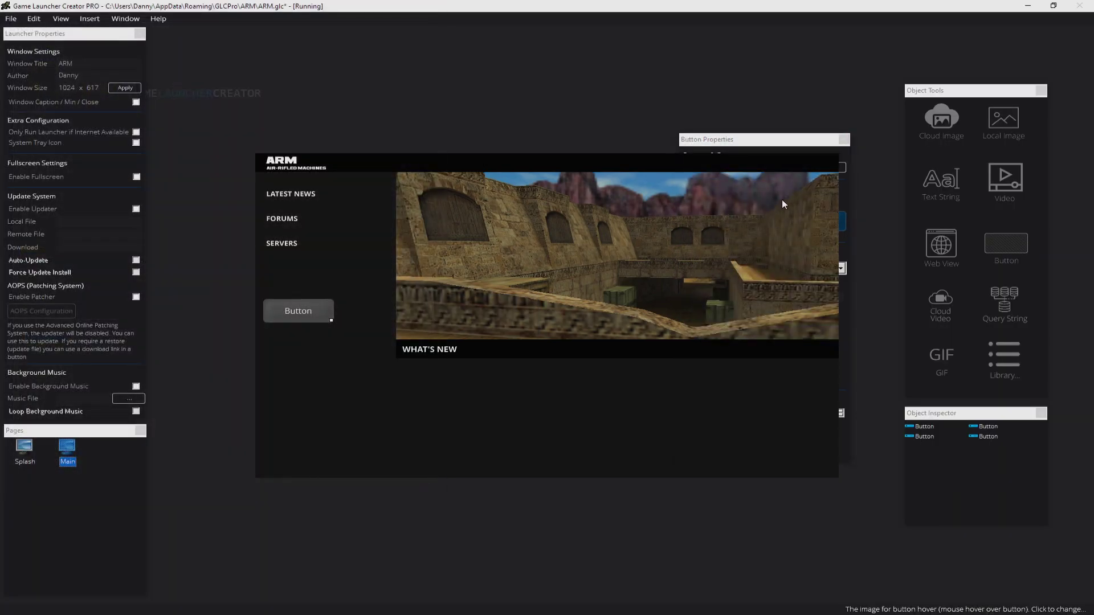
{"action": "left_click", "coordinate": [753, 223]}
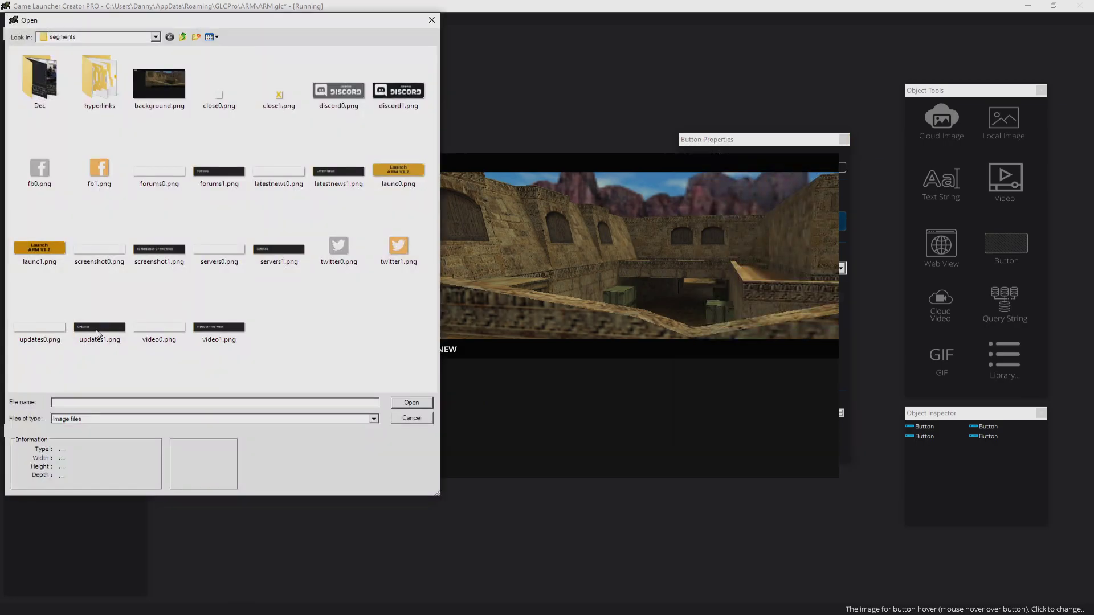
{"action": "double_click", "coordinate": [96, 334]}
{"action": "left_click", "coordinate": [825, 224]}
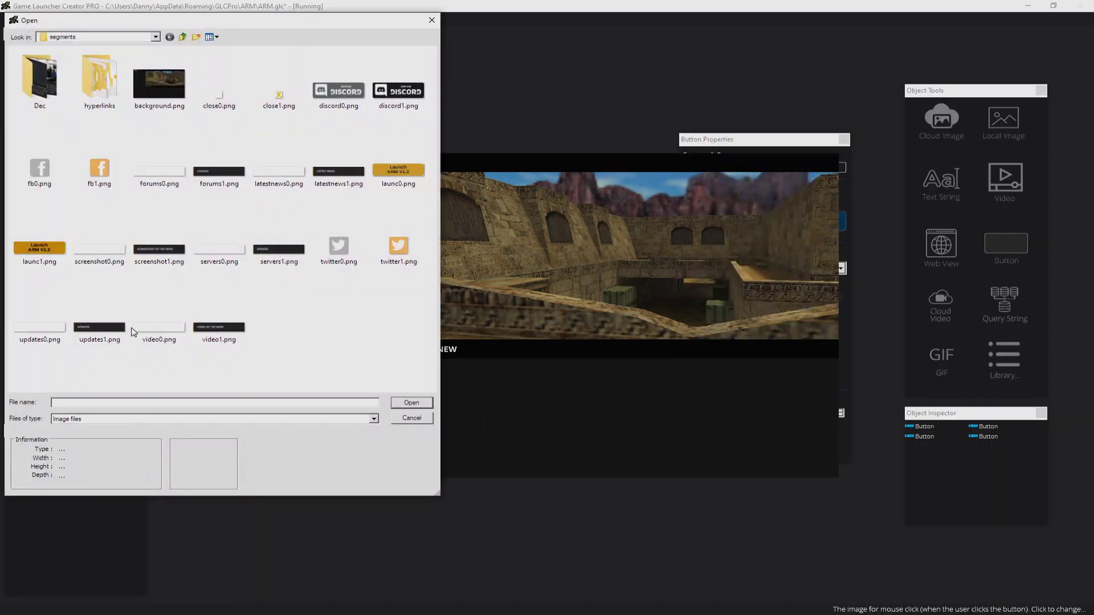
{"action": "double_click", "coordinate": [115, 340]}
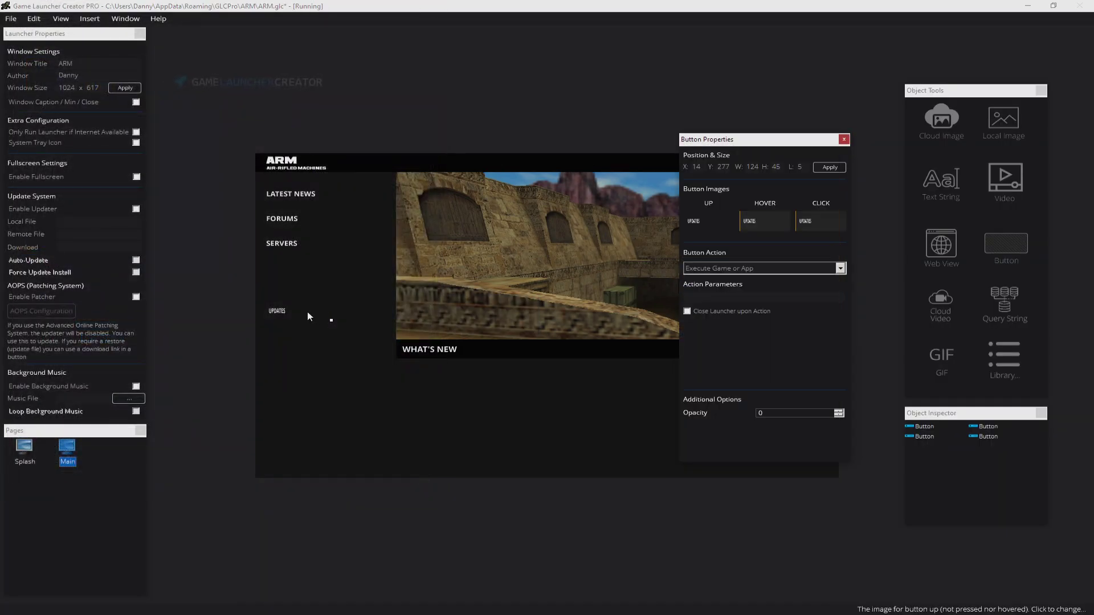
Resize the UPDATES button to its original image size.
{"action": "right_click", "coordinate": [300, 309]}
{"action": "mouse_move", "coordinate": [325, 343]}
{"action": "left_click", "coordinate": [360, 358]}
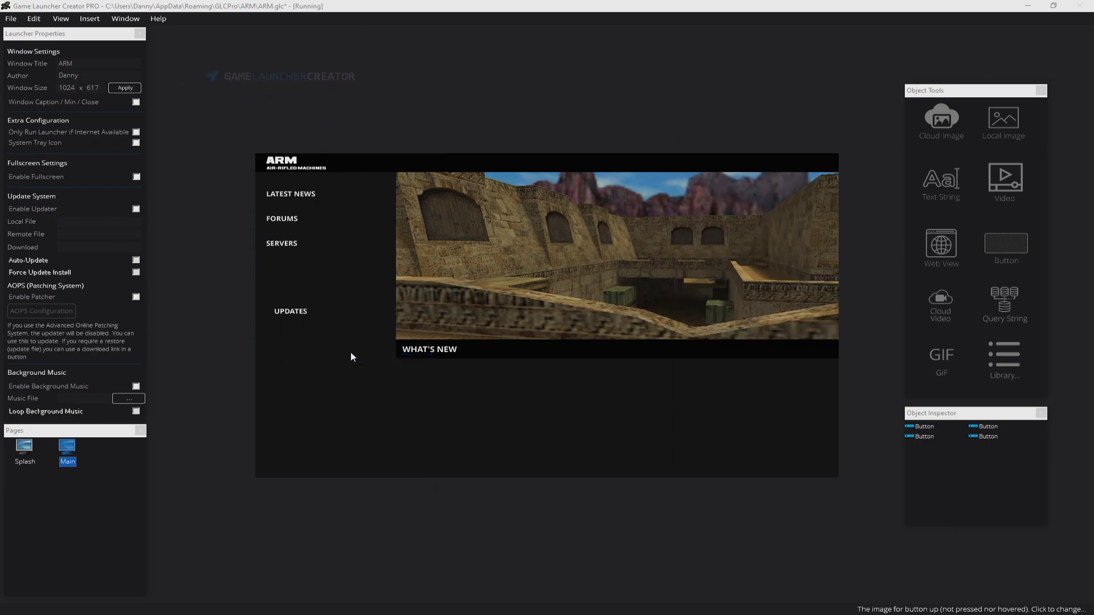
Look up the UPDATES group's position in the Fireworks mockup, and set the launcher's UPDATES button to X 0, Y 195.
{"action": "right_click", "coordinate": [304, 311]}
{"action": "left_click", "coordinate": [328, 359]}
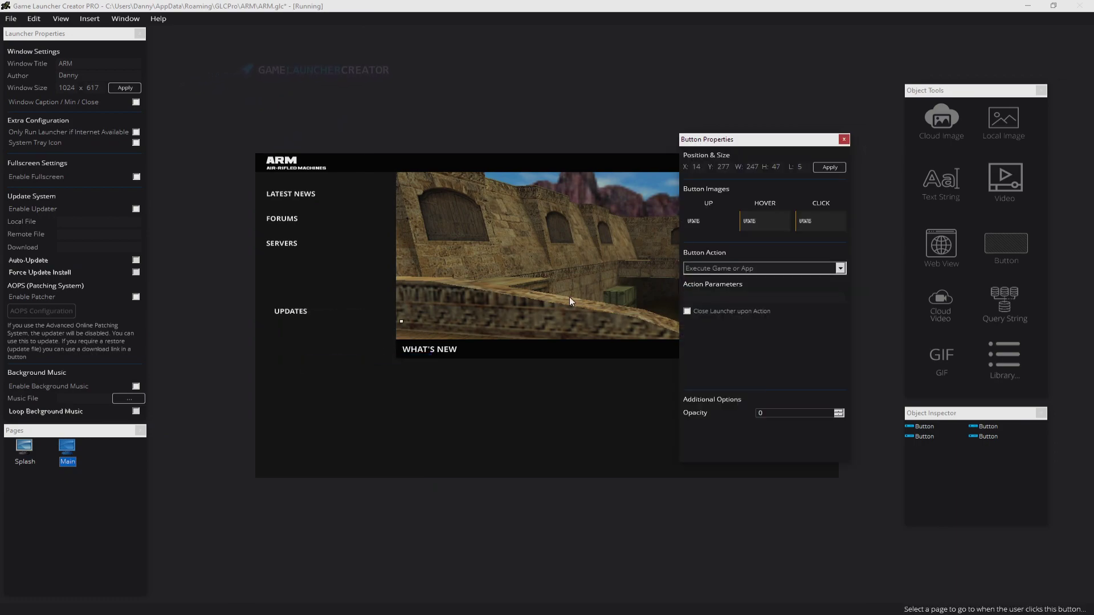
{"action": "key", "text": "alt+Tab"}
{"action": "left_click", "coordinate": [206, 266]}
{"action": "left_click", "coordinate": [205, 254]}
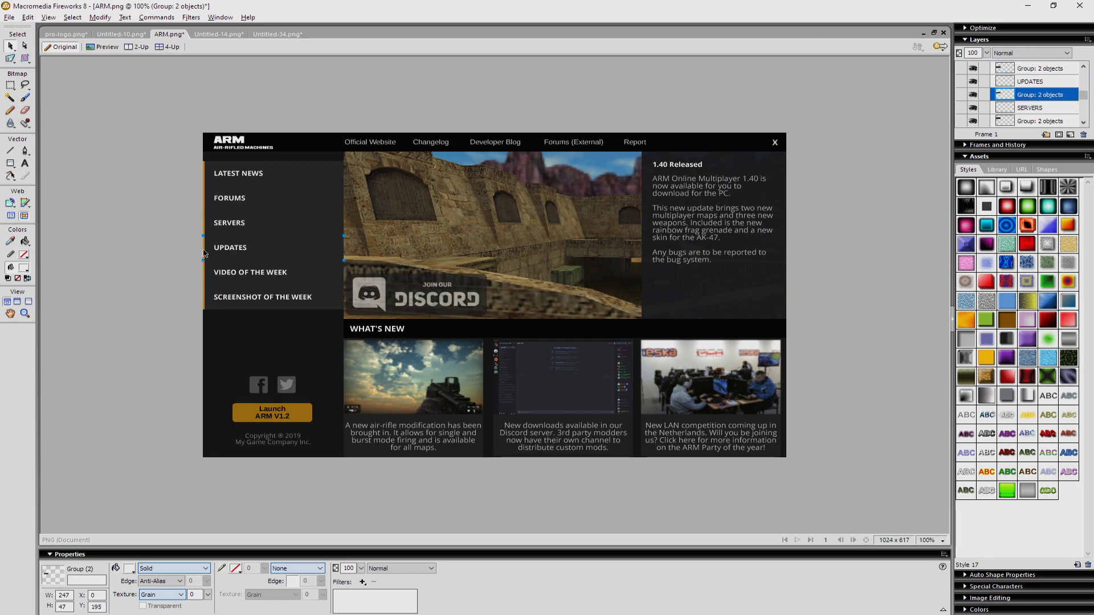
{"action": "key", "text": "alt+Tab"}
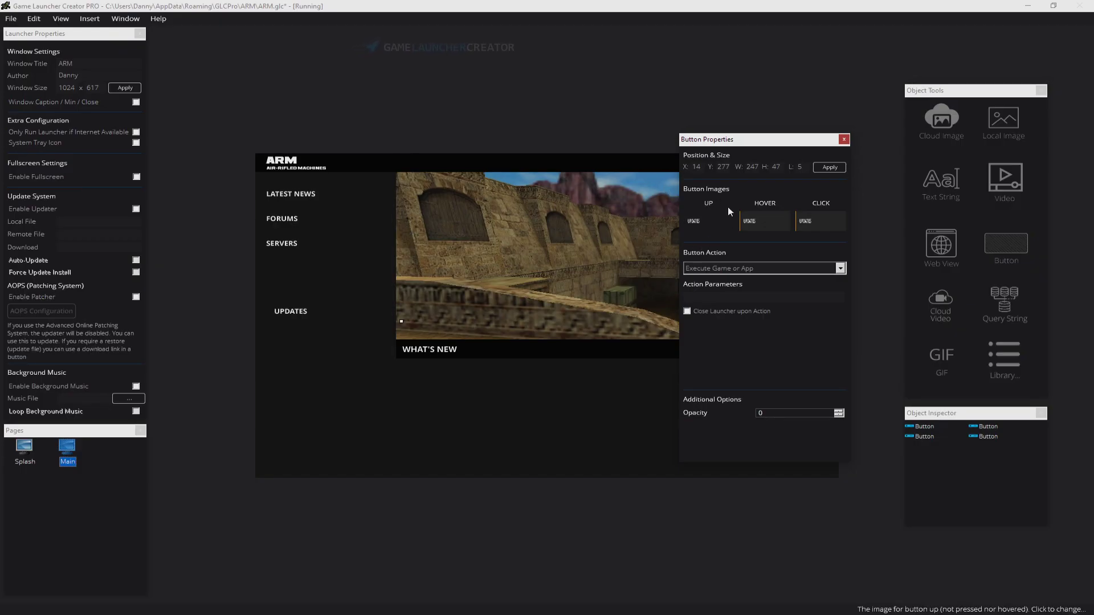
{"action": "double_click", "coordinate": [697, 167]}
{"action": "type", "text": "0"}
{"action": "key", "text": "Tab"}
{"action": "type", "text": "195"}
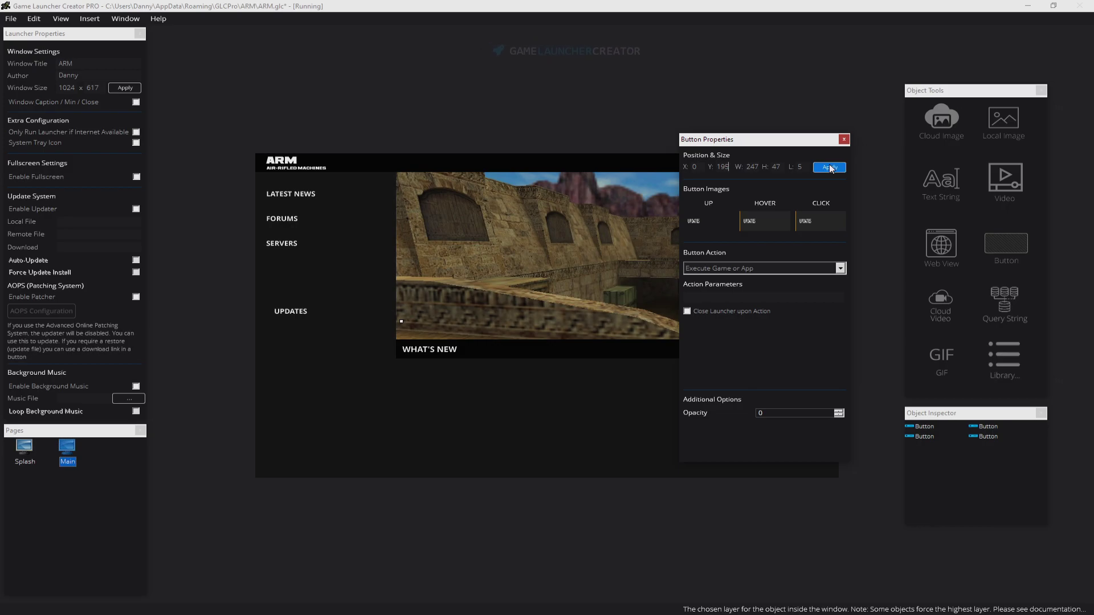
{"action": "key", "text": "Return"}
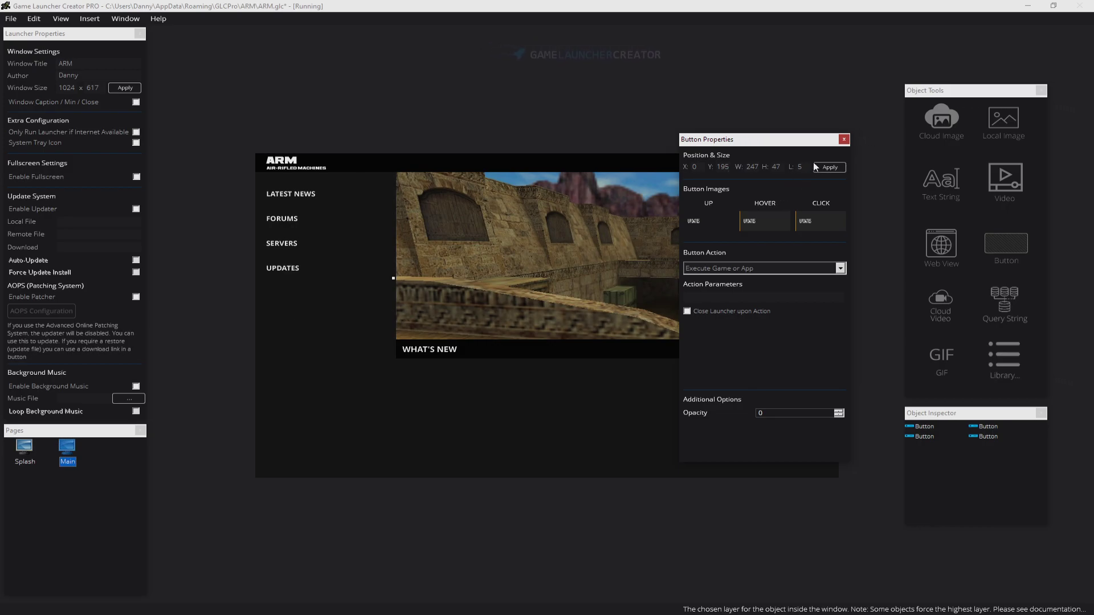
{"action": "left_click", "coordinate": [844, 140]}
Place a fifth button below UPDATES at about X 18, Y 289, open its properties, and check the Fireworks mockup.
{"action": "left_click", "coordinate": [1004, 244]}
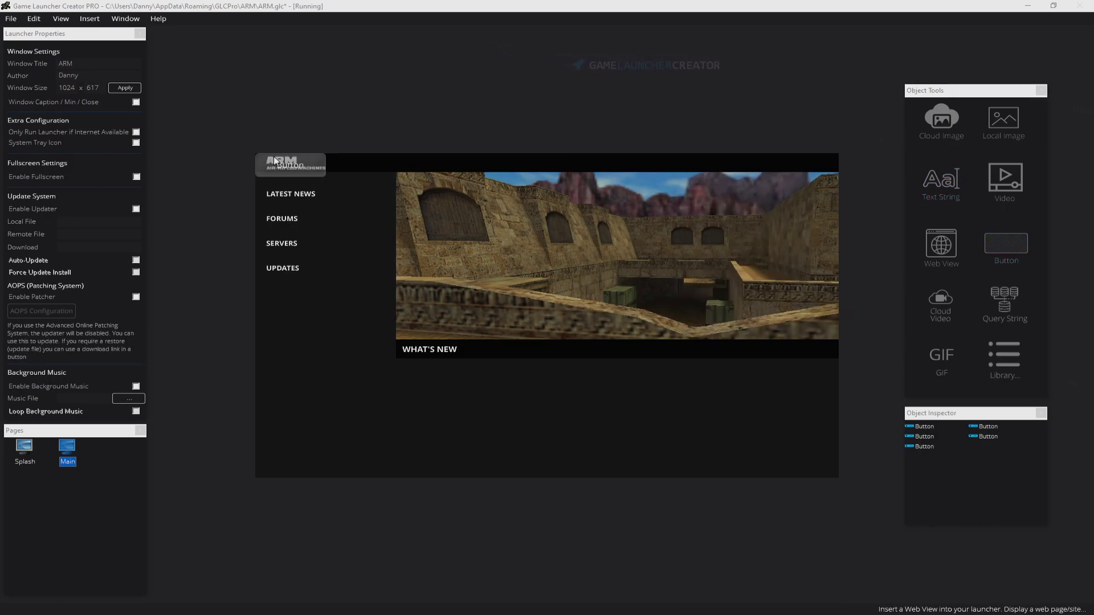
{"action": "left_click_drag", "start_coordinate": [296, 164], "coordinate": [305, 311]}
{"action": "right_click", "coordinate": [305, 311]}
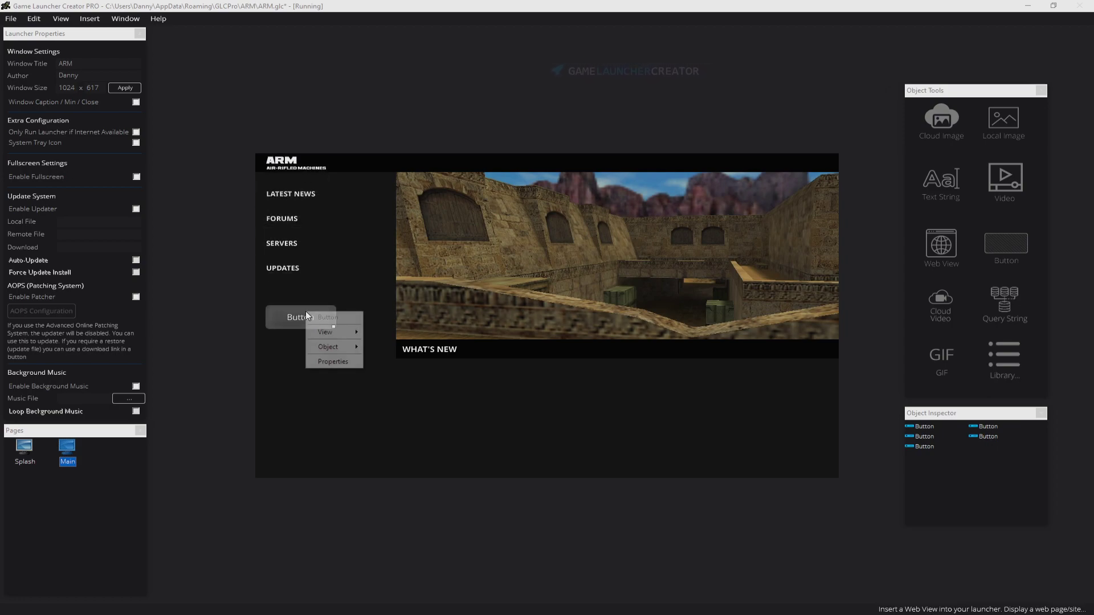
{"action": "left_click", "coordinate": [332, 363]}
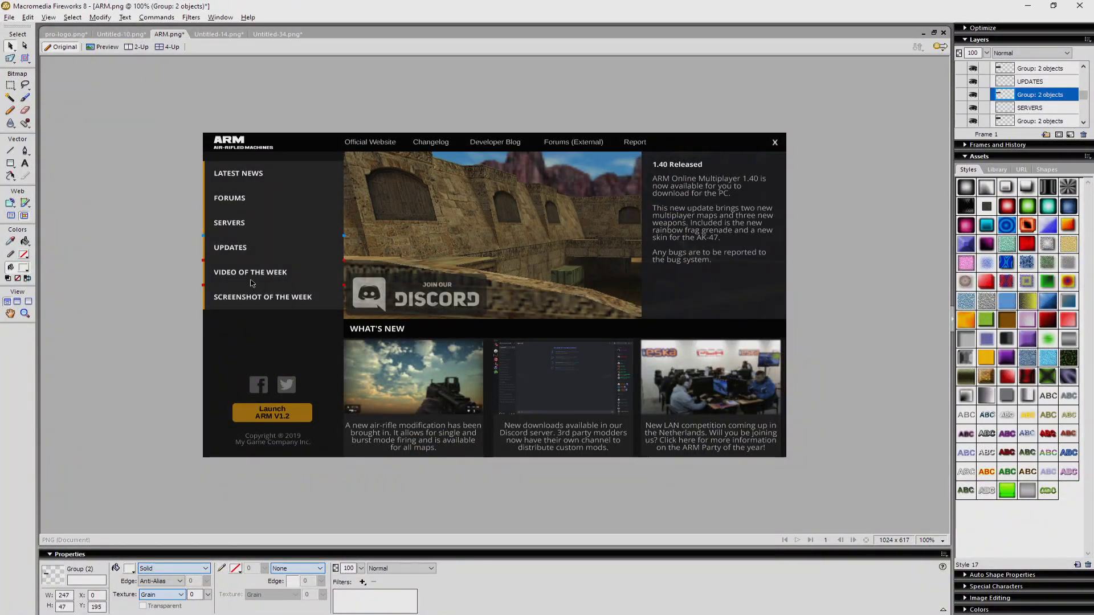
Set the fifth button's up image to video0.png and its hover and click images to video1.png, and close its properties.
{"action": "left_click", "coordinate": [708, 221]}
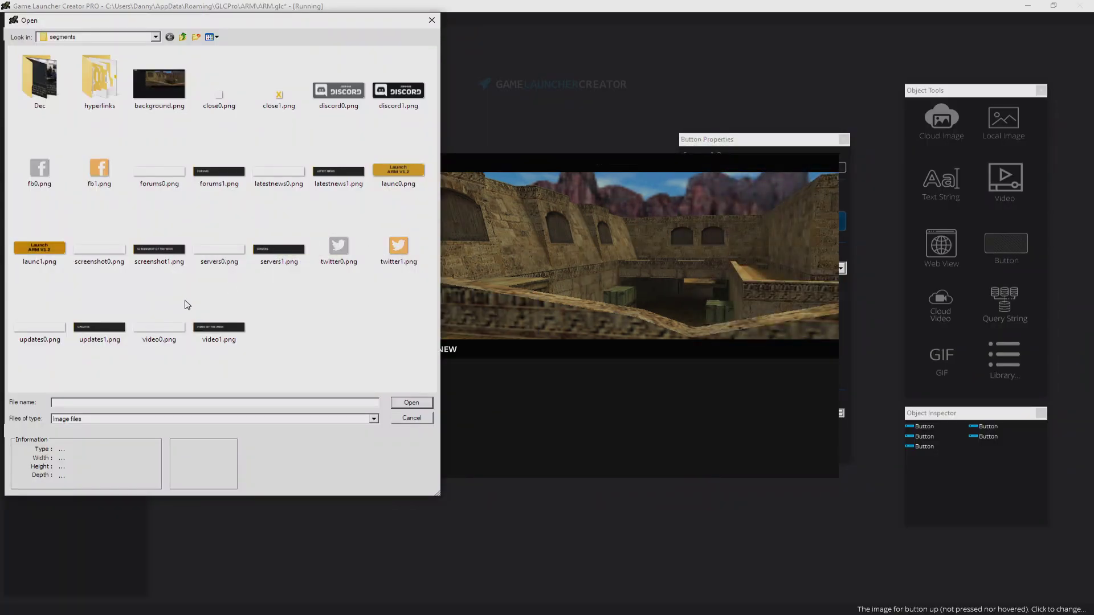
{"action": "left_click", "coordinate": [159, 329]}
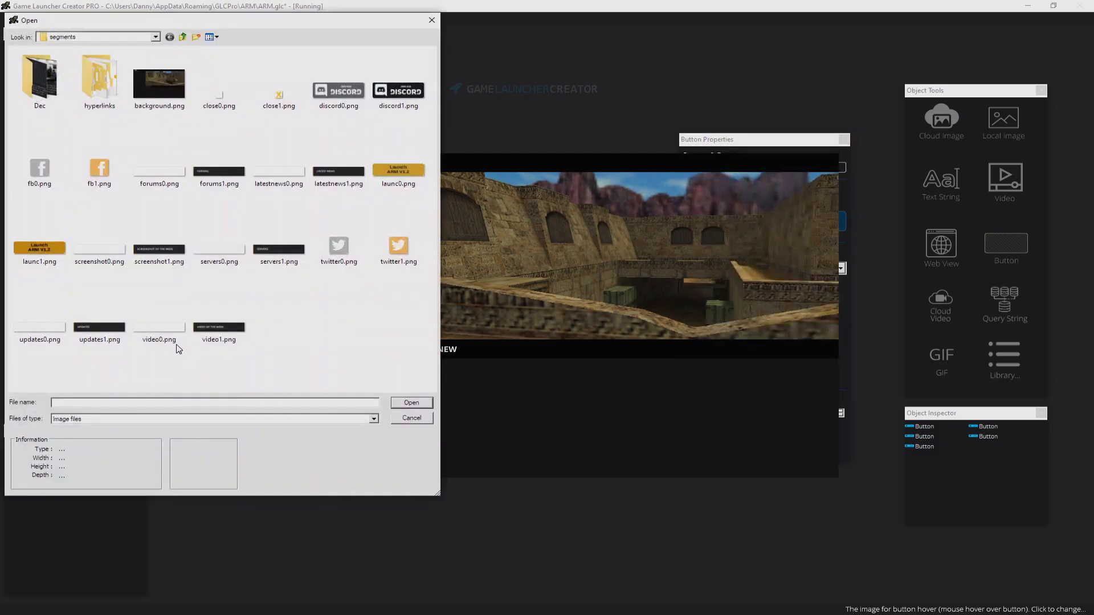
{"action": "left_click", "coordinate": [225, 332]}
{"action": "left_click", "coordinate": [225, 332]}
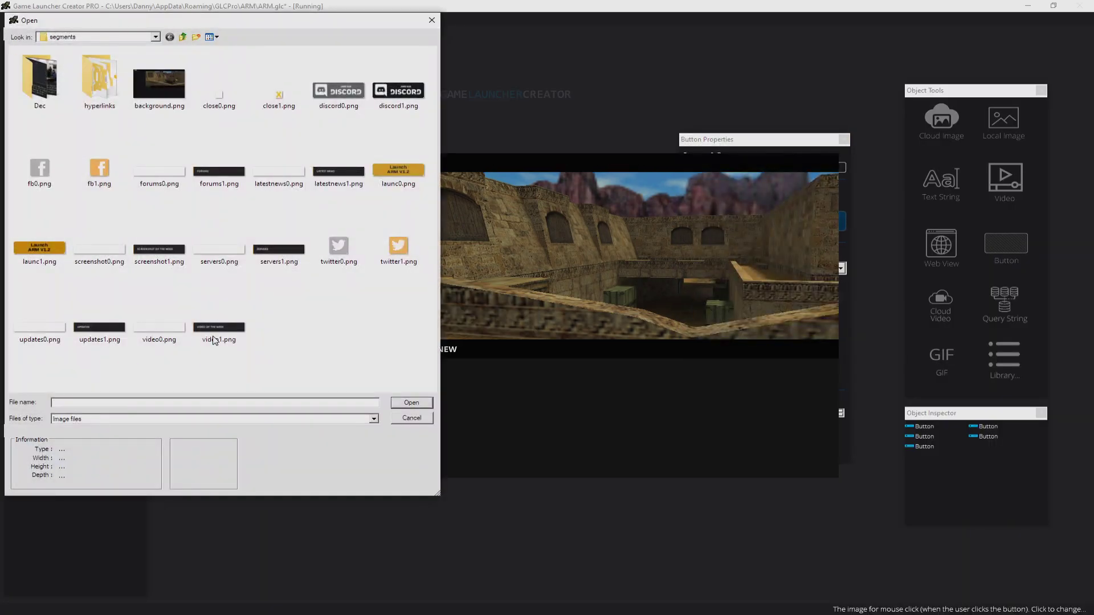
{"action": "double_click", "coordinate": [224, 330]}
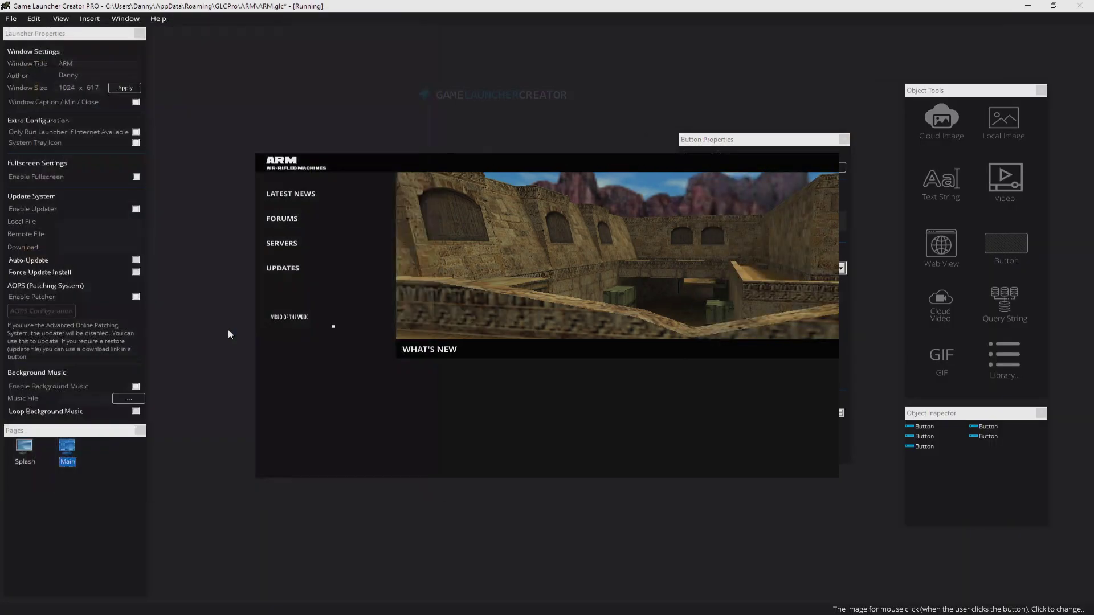
{"action": "left_click", "coordinate": [787, 142]}
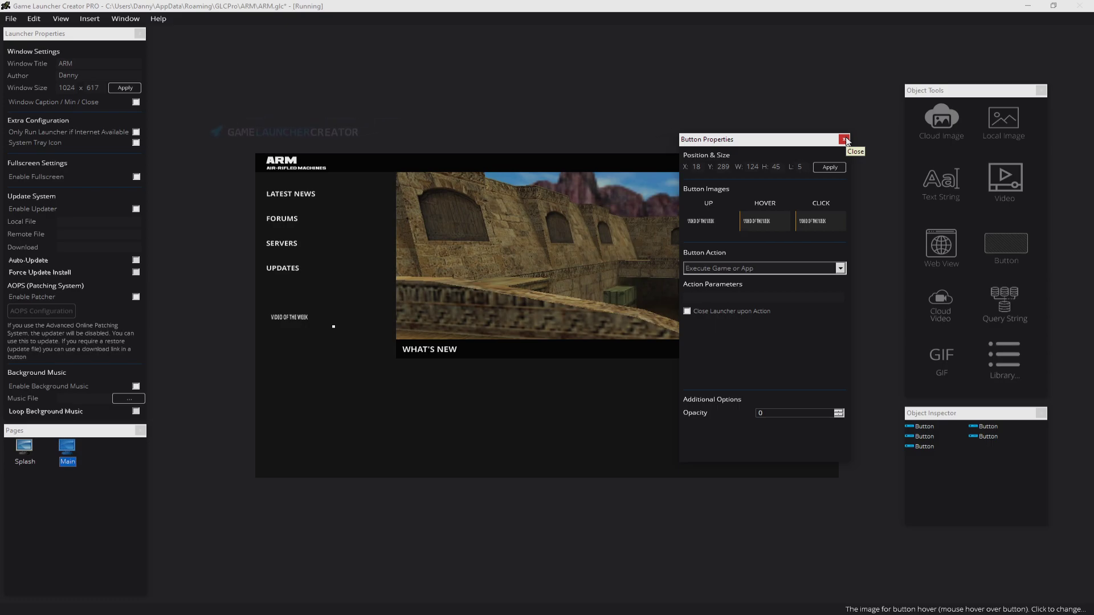
{"action": "left_click", "coordinate": [844, 140]}
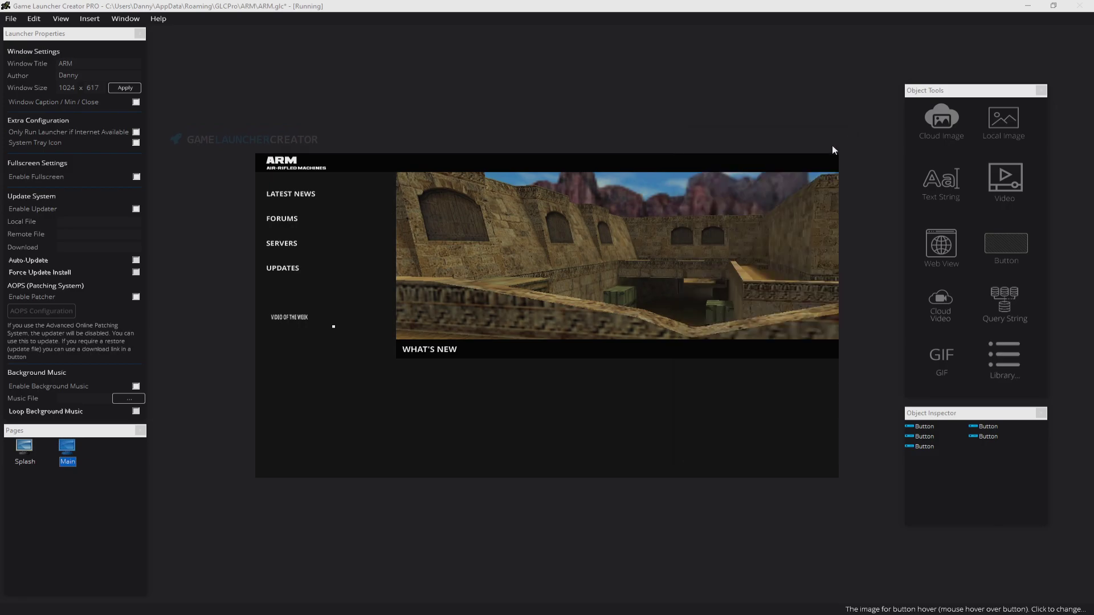
Resize the VIDEO OF THE WEEK button to its original image size.
{"action": "right_click", "coordinate": [293, 318]}
{"action": "mouse_move", "coordinate": [337, 352]}
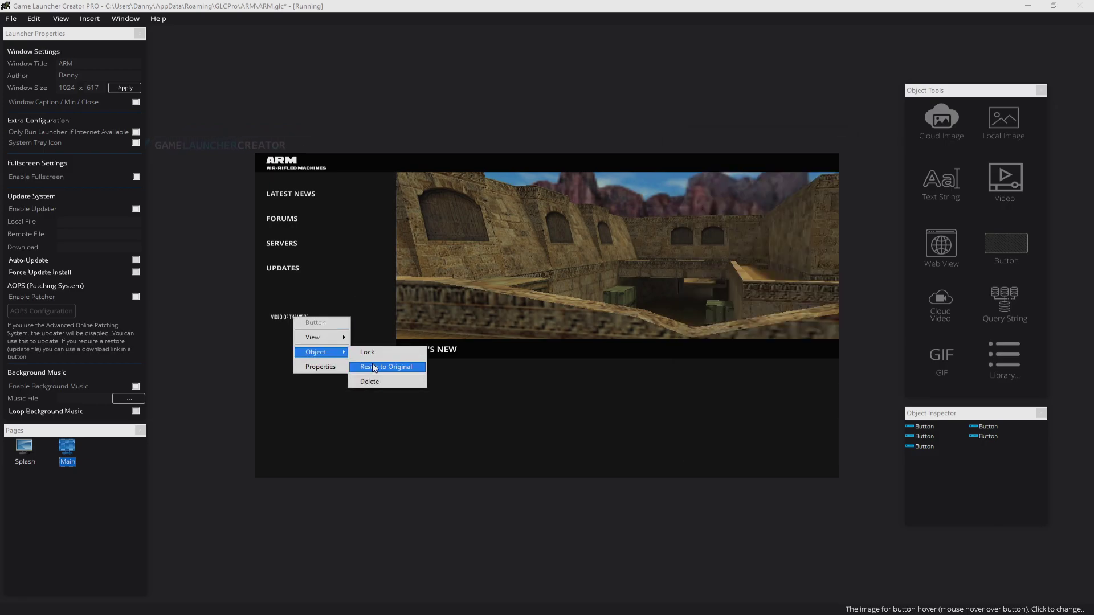
{"action": "left_click", "coordinate": [374, 367]}
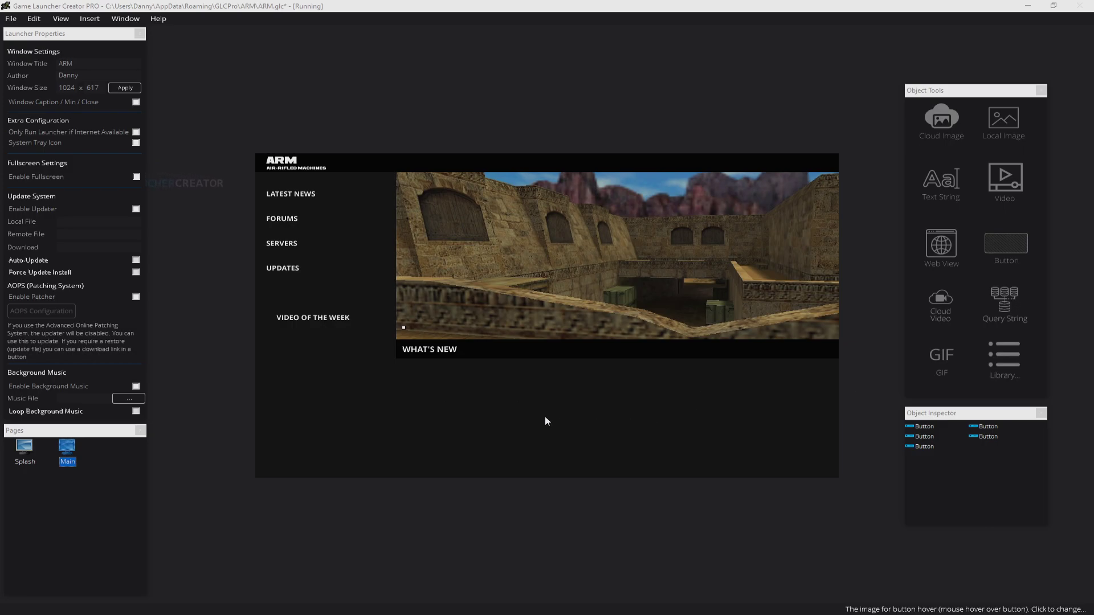
Look up the VIDEO OF THE WEEK group's position in the Fireworks mockup, and set the launcher's matching button to X 0, Y 242.
{"action": "key", "text": "alt+Tab"}
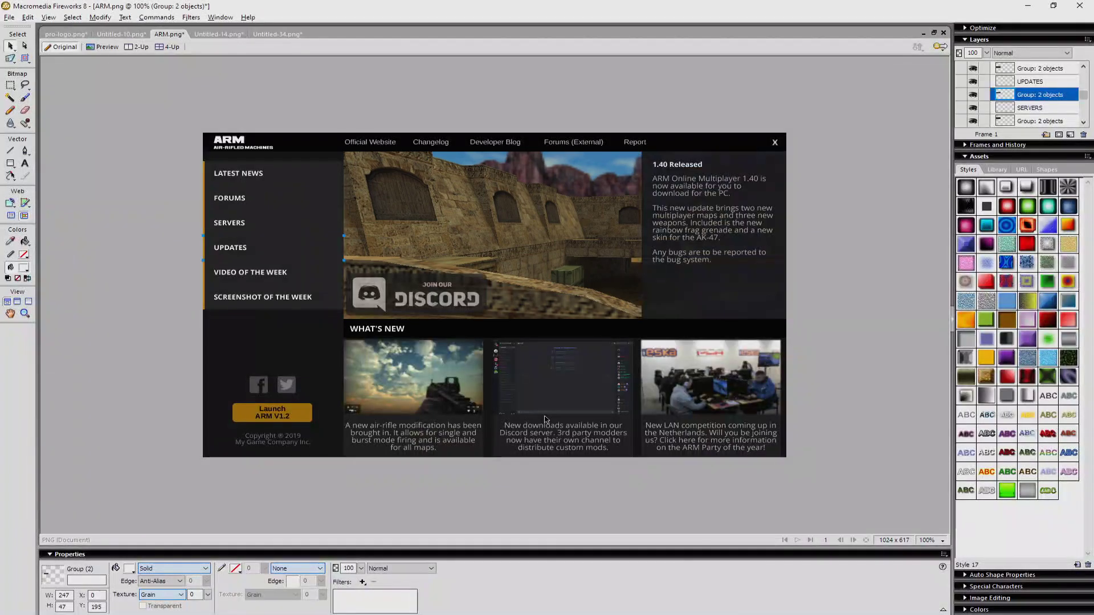
{"action": "left_click", "coordinate": [221, 275]}
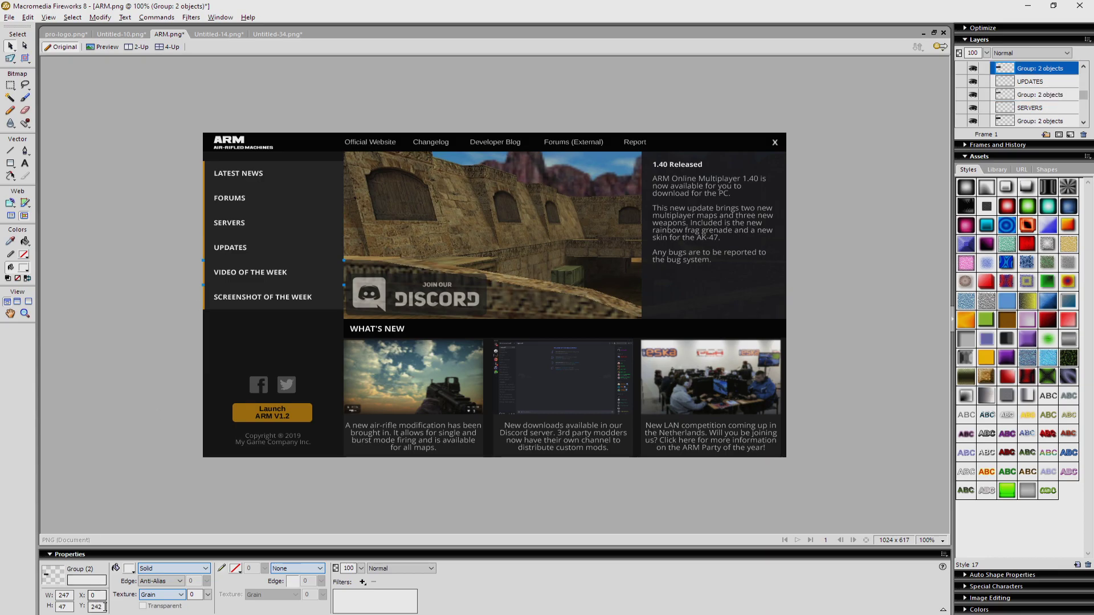
{"action": "key", "text": "alt+Tab"}
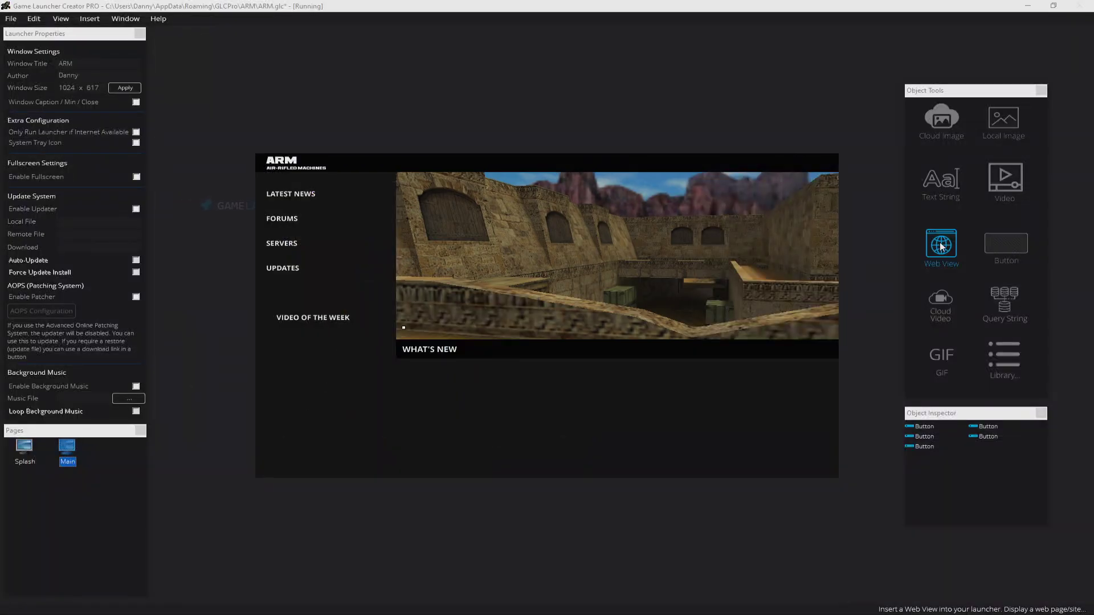
{"action": "right_click", "coordinate": [337, 319]}
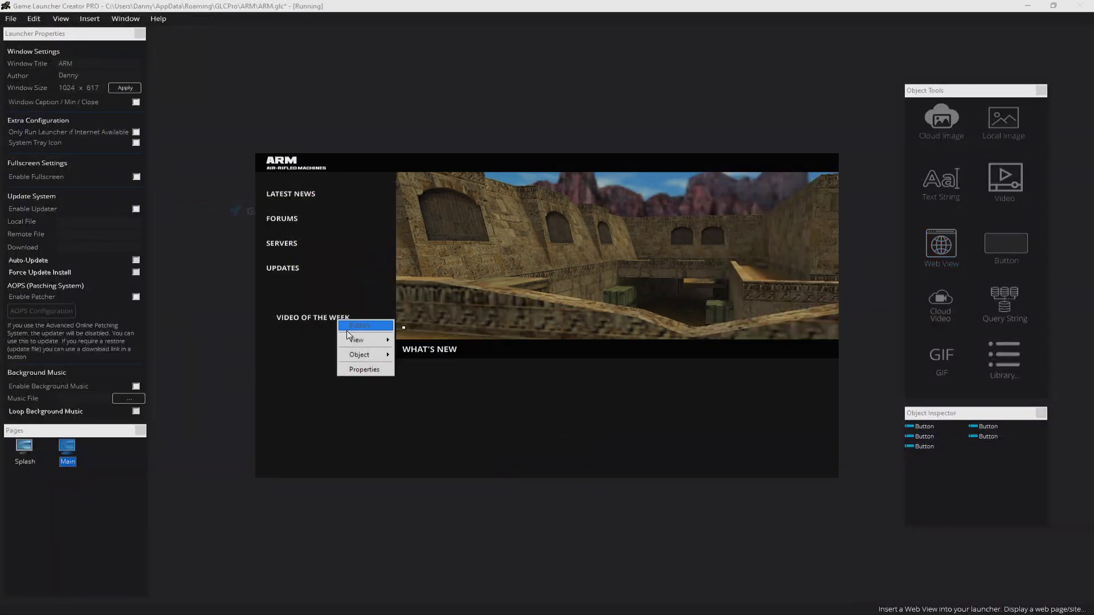
{"action": "left_click", "coordinate": [368, 373]}
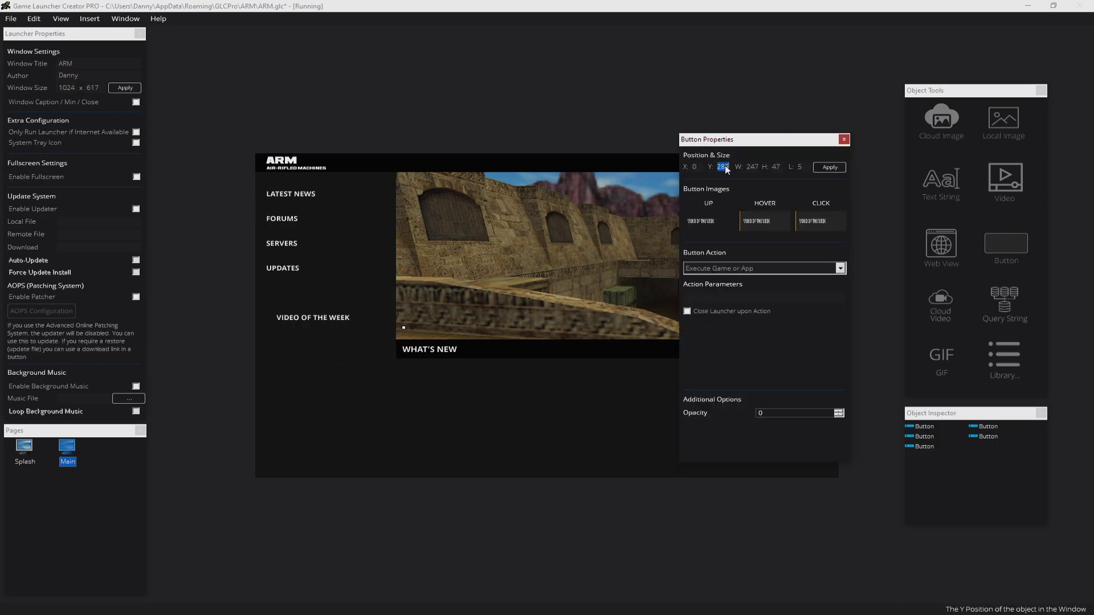
{"action": "type", "text": "42"}
{"action": "left_click", "coordinate": [839, 167]}
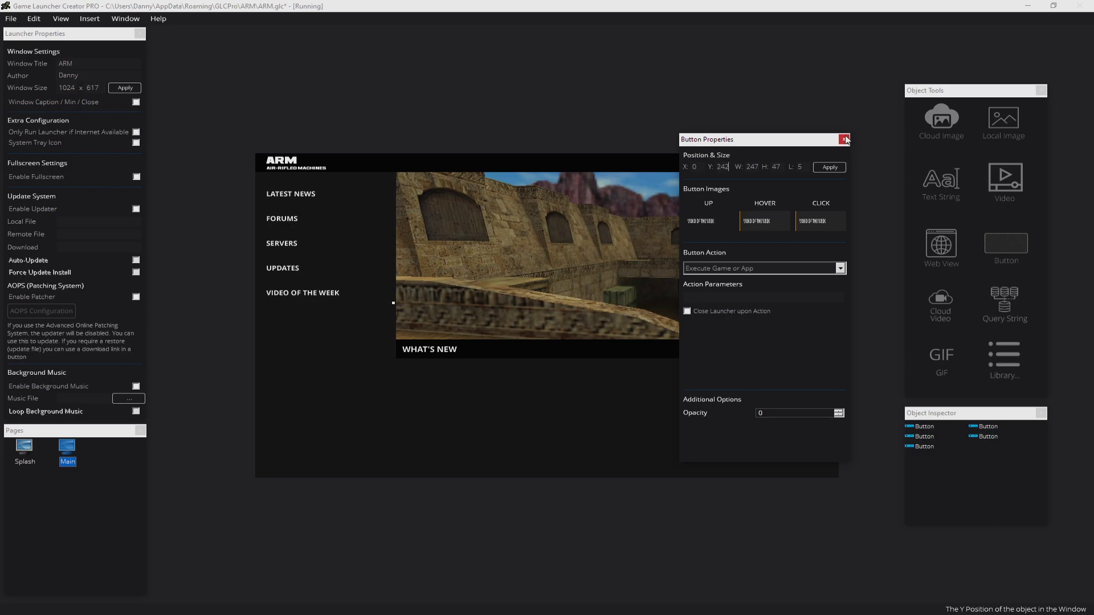
{"action": "left_click", "coordinate": [844, 139]}
Check the Fireworks mockup, then place a sixth button below VIDEO OF THE WEEK at about X 19, Y 344, and open its properties.
{"action": "key", "text": "alt+Tab"}
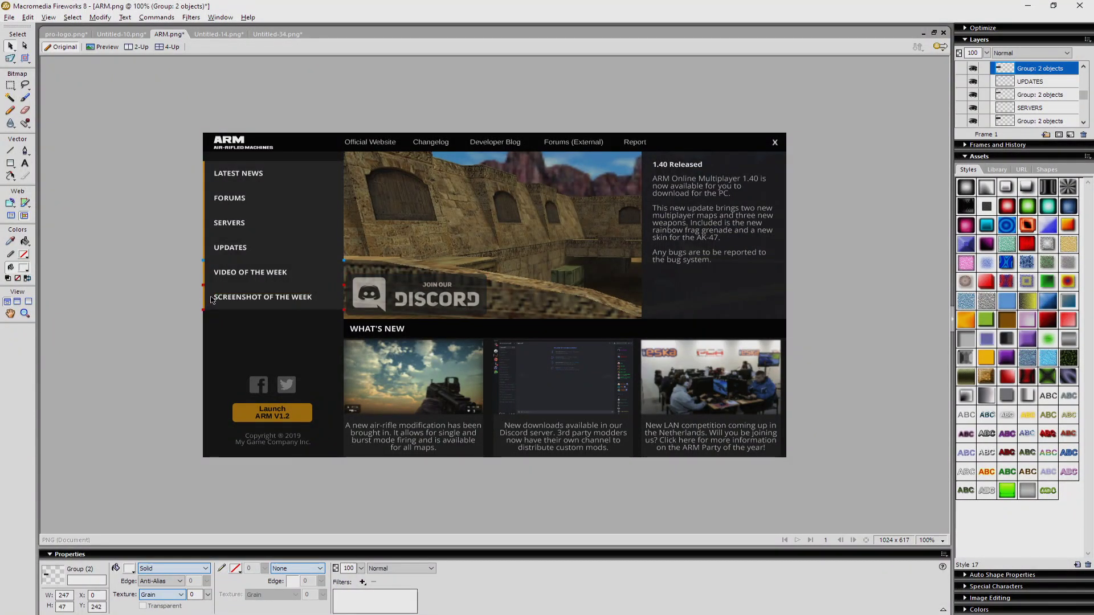
{"action": "key", "text": "alt+Tab"}
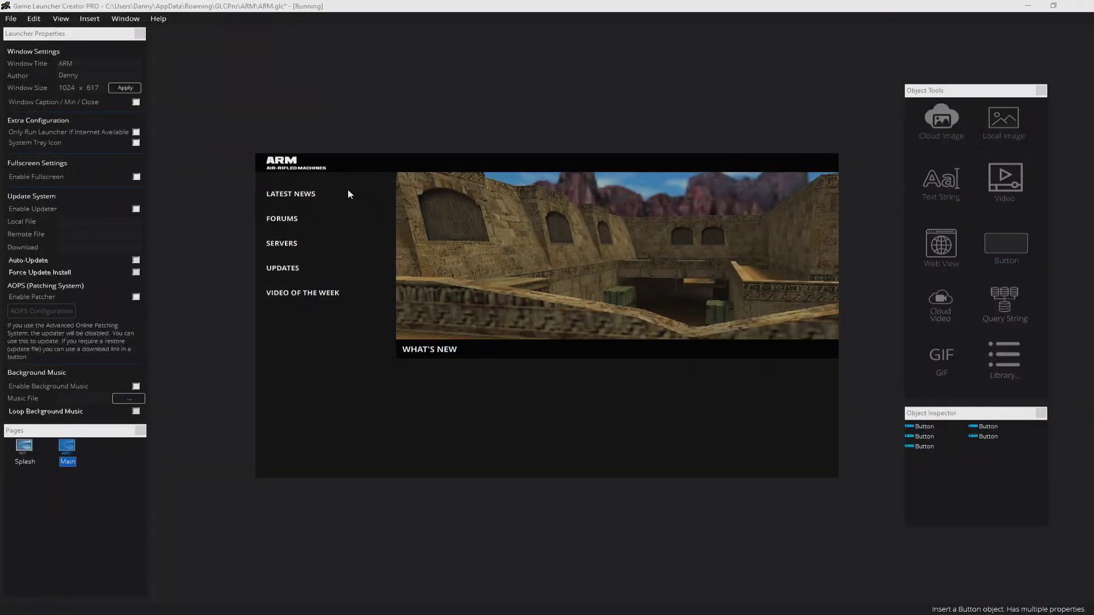
{"action": "left_click", "coordinate": [326, 347]}
{"action": "right_click", "coordinate": [325, 348]}
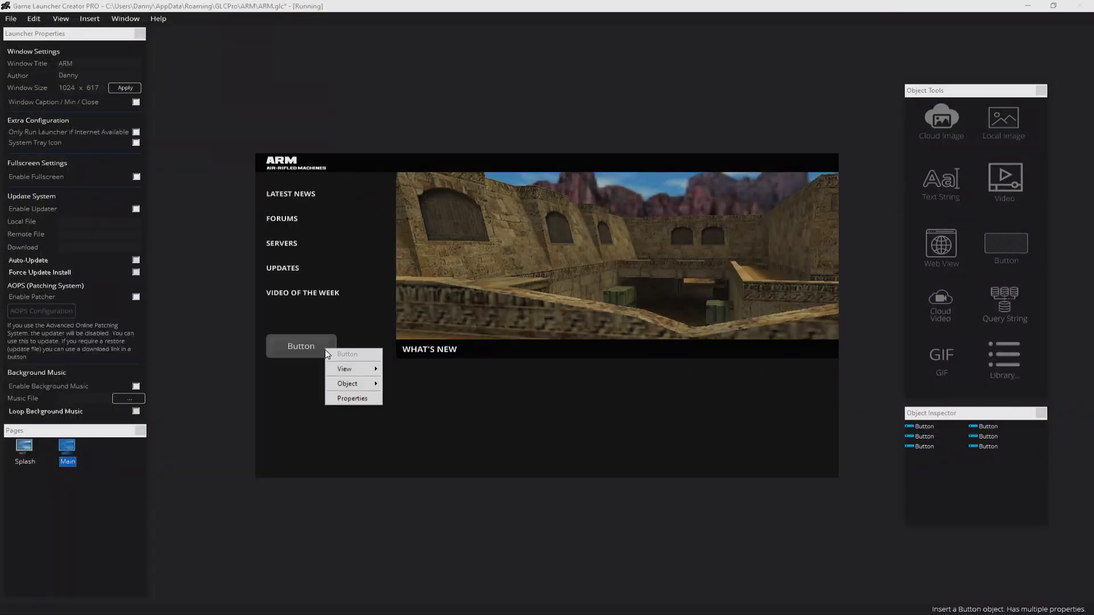
{"action": "left_click", "coordinate": [340, 400]}
Set the sixth button's up image to screenshot0.png and its hover and click images to screenshot1.png.
{"action": "left_click", "coordinate": [712, 227]}
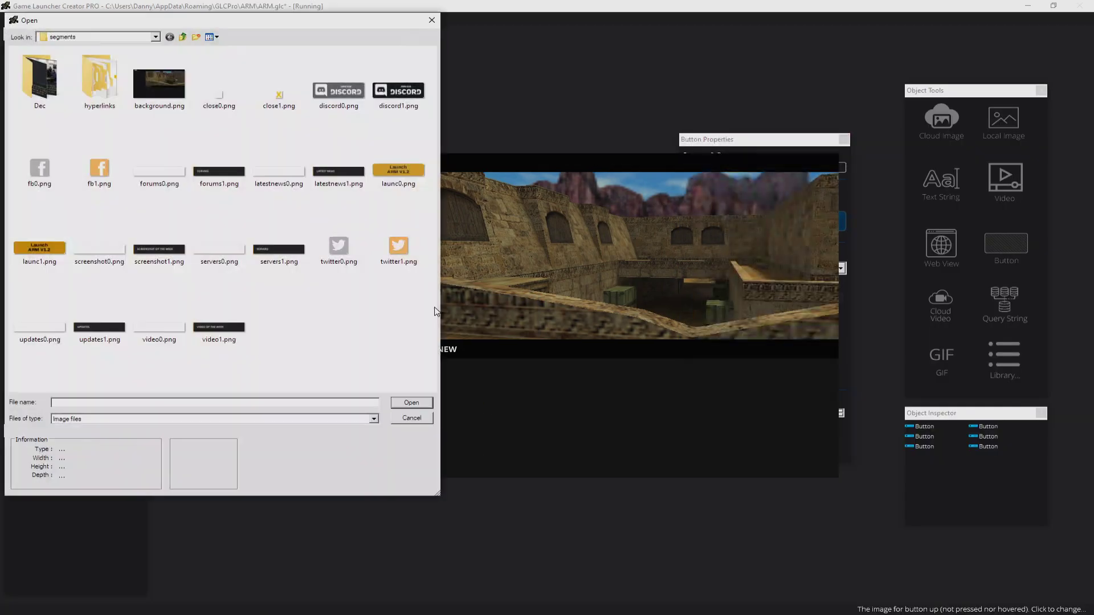
{"action": "double_click", "coordinate": [98, 251]}
{"action": "left_click", "coordinate": [765, 224]}
{"action": "double_click", "coordinate": [160, 251]}
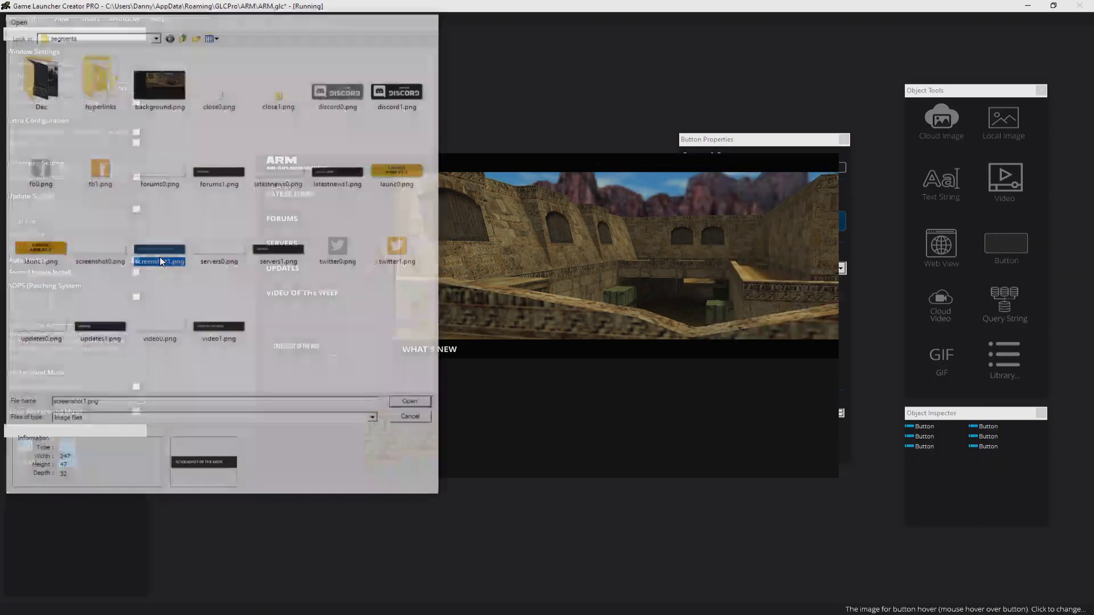
{"action": "left_click", "coordinate": [817, 225]}
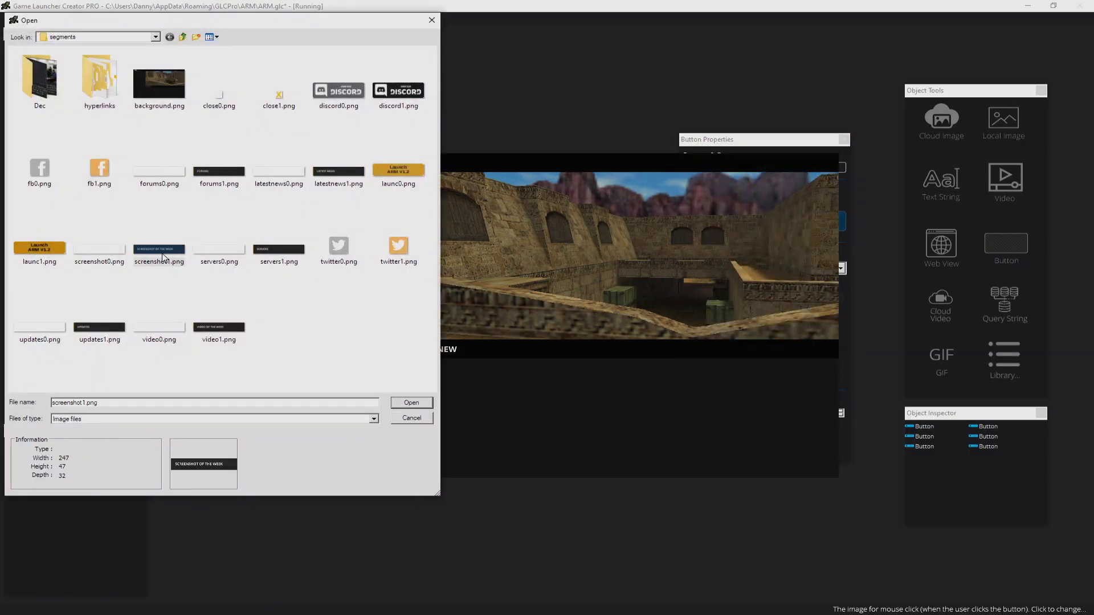
{"action": "double_click", "coordinate": [163, 258]}
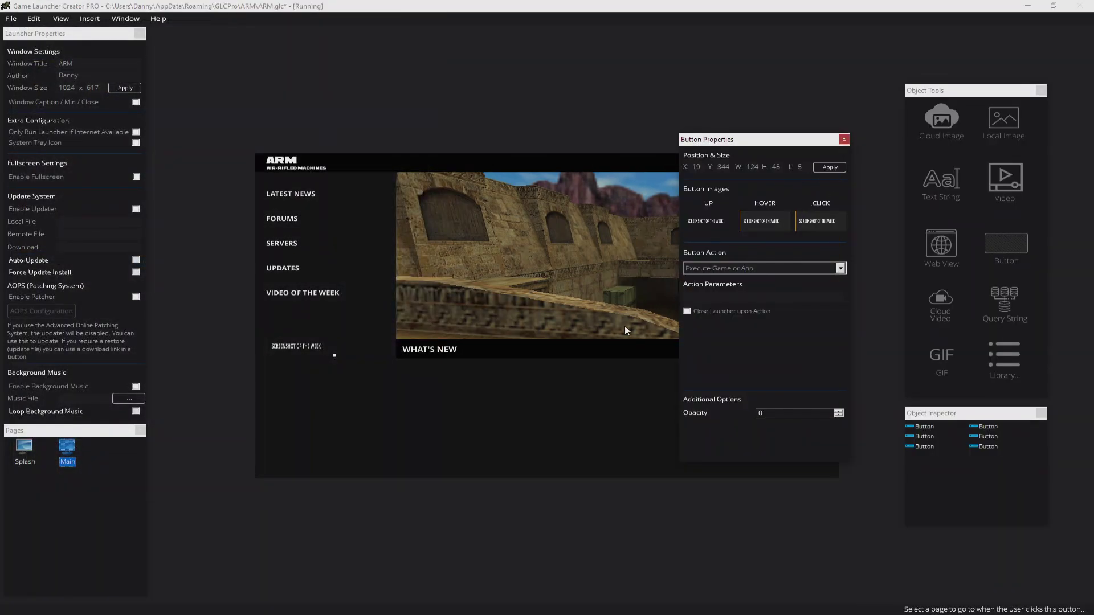
Look up the SCREENSHOT OF THE WEEK group's position in the Fireworks mockup, and set the launcher's matching button to X 0, Y 289.
{"action": "key", "text": "alt+Tab"}
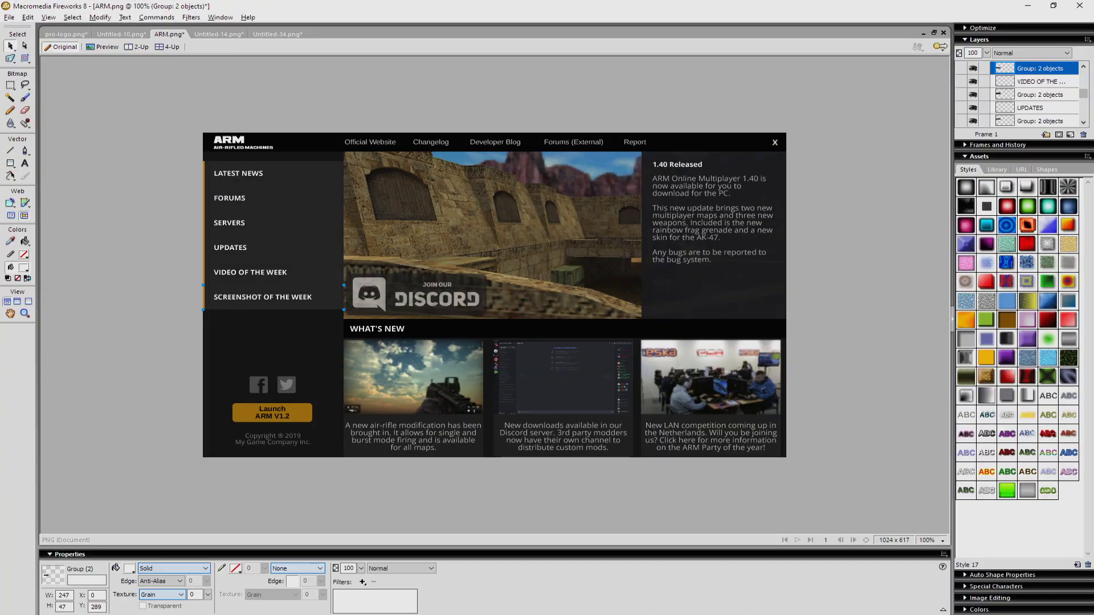
{"action": "key", "text": "alt+Tab"}
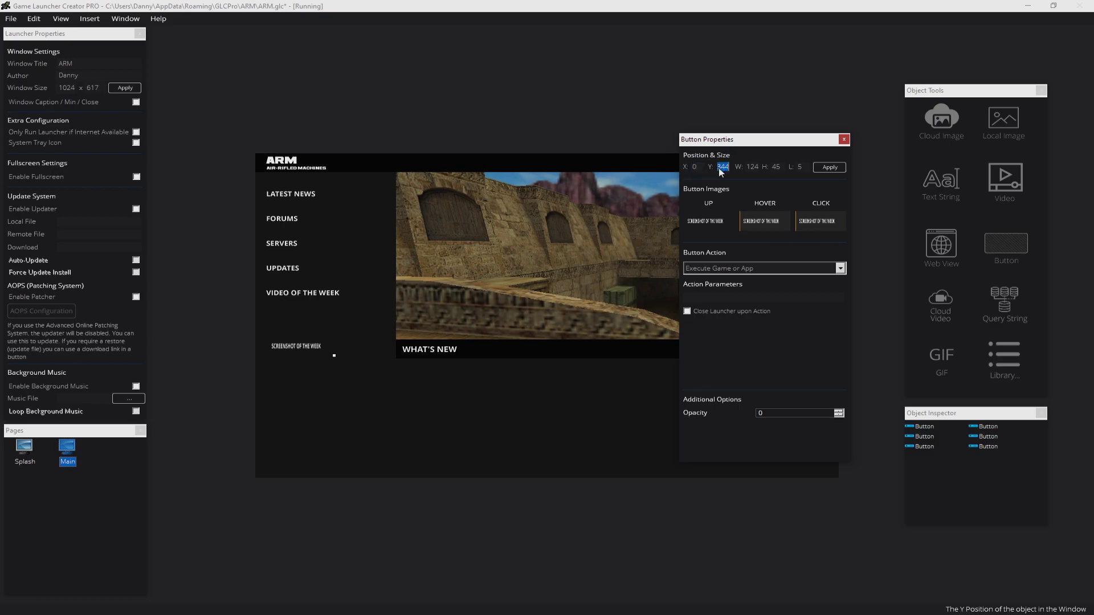
{"action": "left_click", "coordinate": [830, 168]}
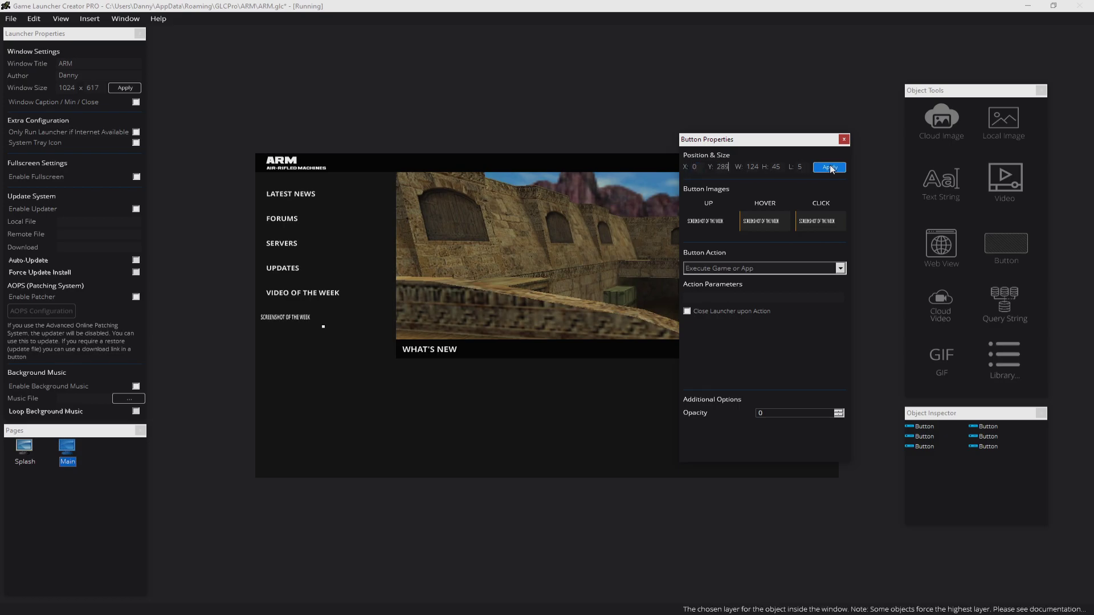
{"action": "left_click", "coordinate": [845, 141]}
Resize the SCREENSHOT OF THE WEEK button to its original image size.
{"action": "right_click", "coordinate": [311, 324]}
{"action": "mouse_move", "coordinate": [331, 354]}
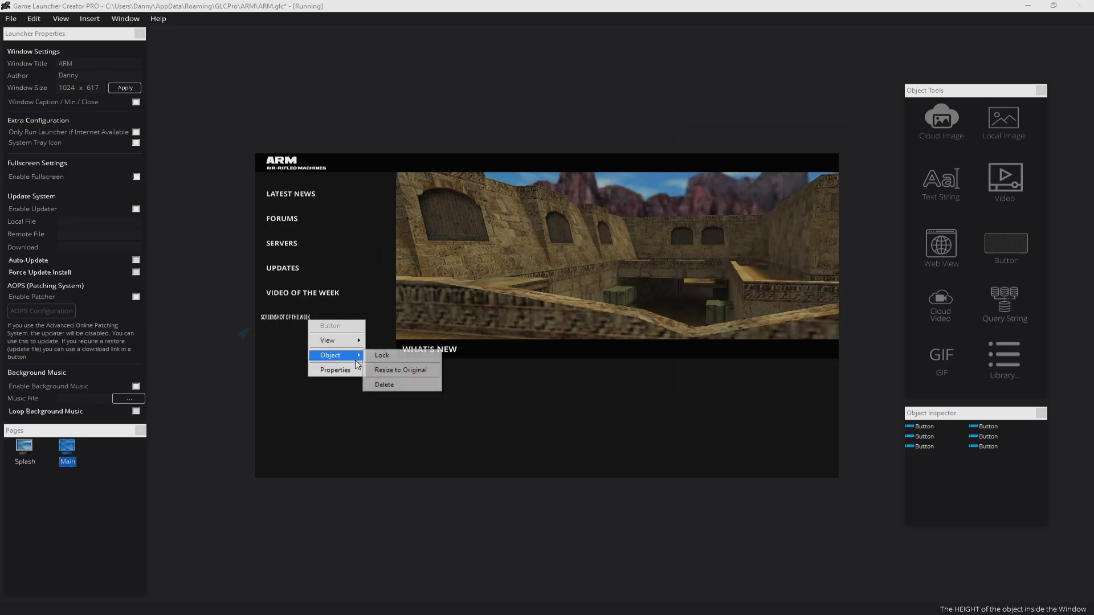
{"action": "left_click", "coordinate": [389, 371]}
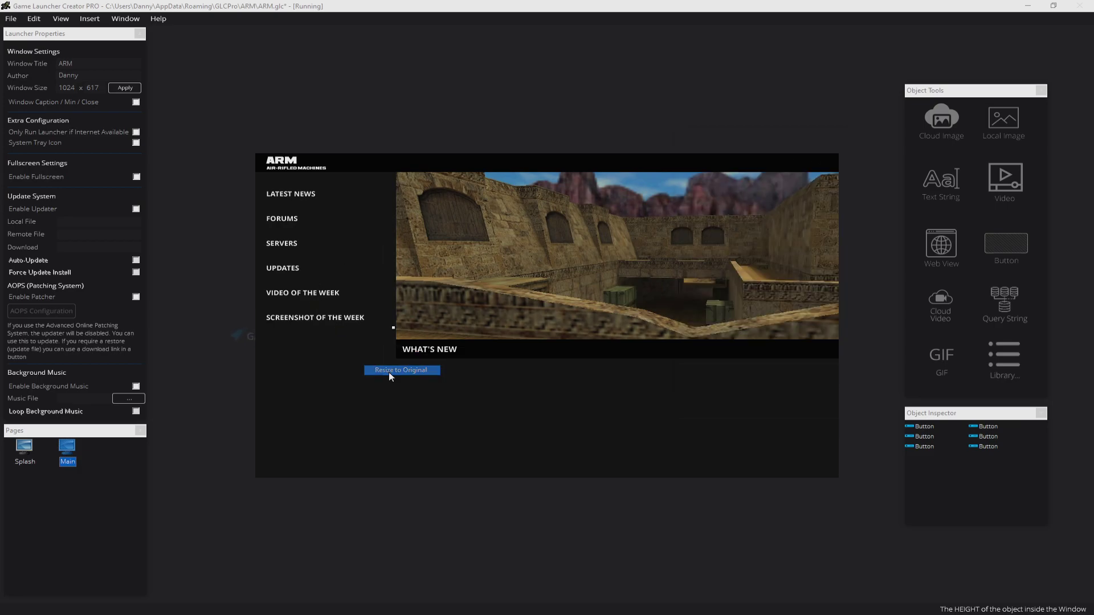
Save the launcher project with all six sidebar buttons in place.
{"action": "left_click", "coordinate": [33, 19]}
{"action": "mouse_move", "coordinate": [15, 21]}
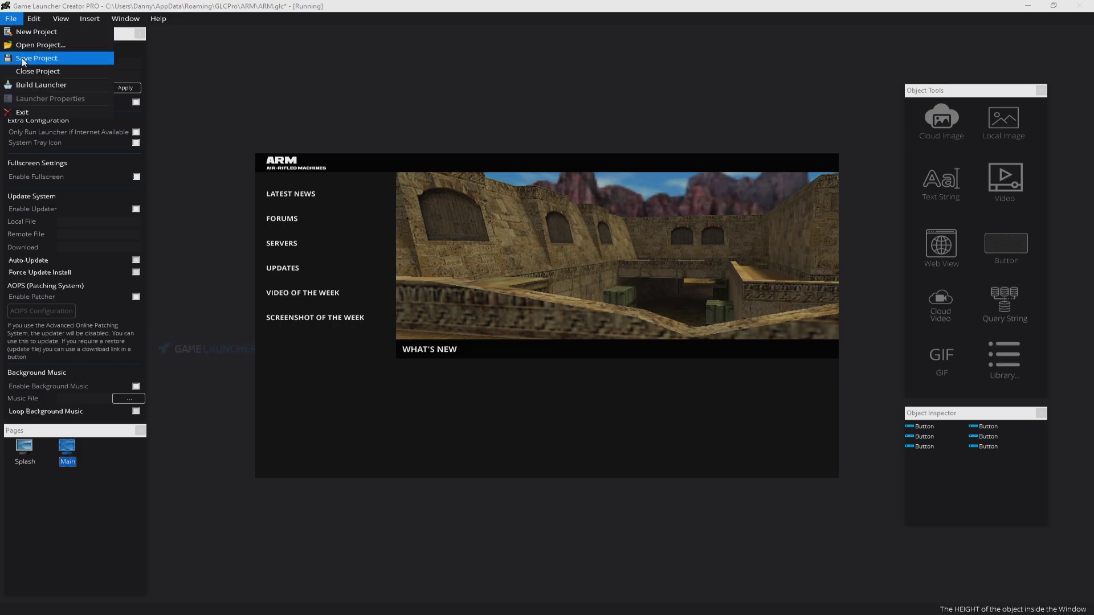
{"action": "left_click", "coordinate": [23, 57]}
{"action": "left_click", "coordinate": [6, 17]}
{"action": "left_click", "coordinate": [22, 58]}
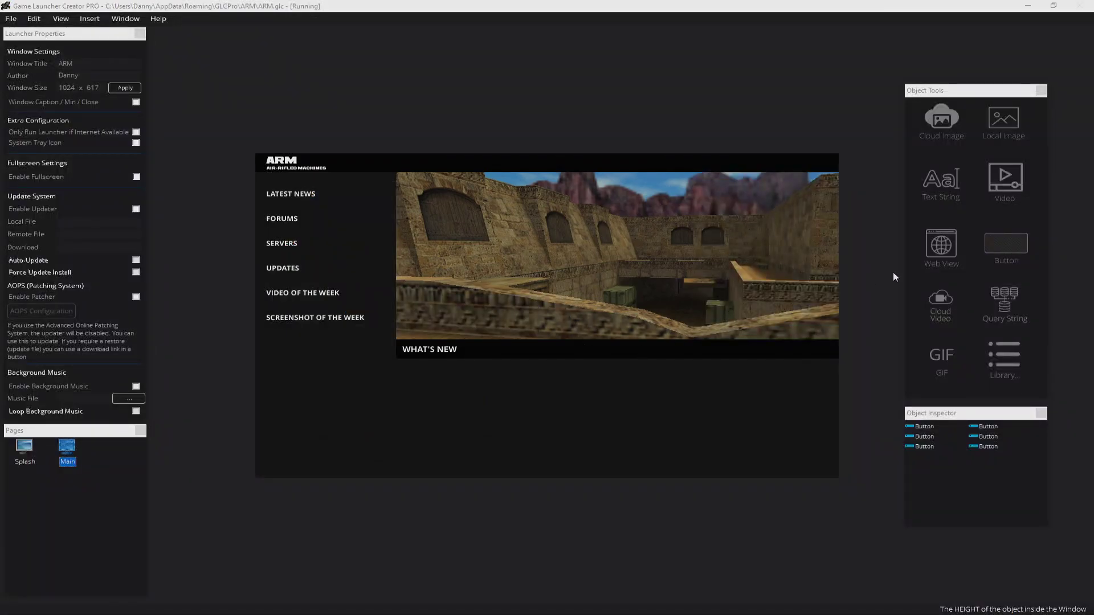
Insert a local image on the Main page at about X 436, Y 165, and open its properties.
{"action": "left_click", "coordinate": [1014, 134]}
{"action": "left_click_drag", "start_coordinate": [411, 221], "coordinate": [661, 309]}
{"action": "right_click", "coordinate": [633, 418]}
{"action": "left_click", "coordinate": [660, 467]}
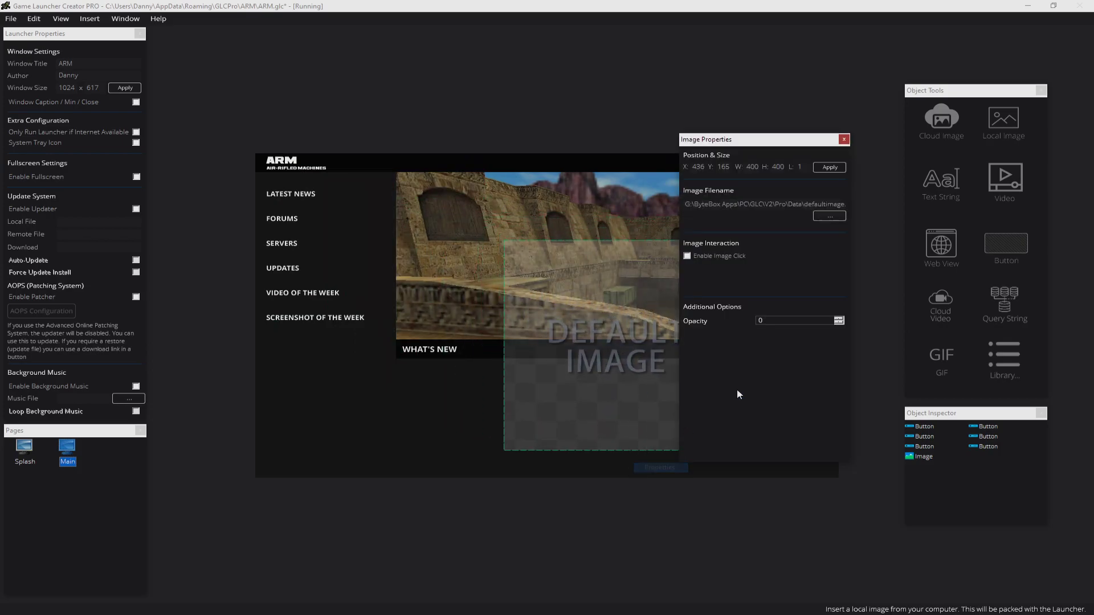
Load sidepanel.png from the Dec folder into the new image object.
{"action": "left_click", "coordinate": [830, 220]}
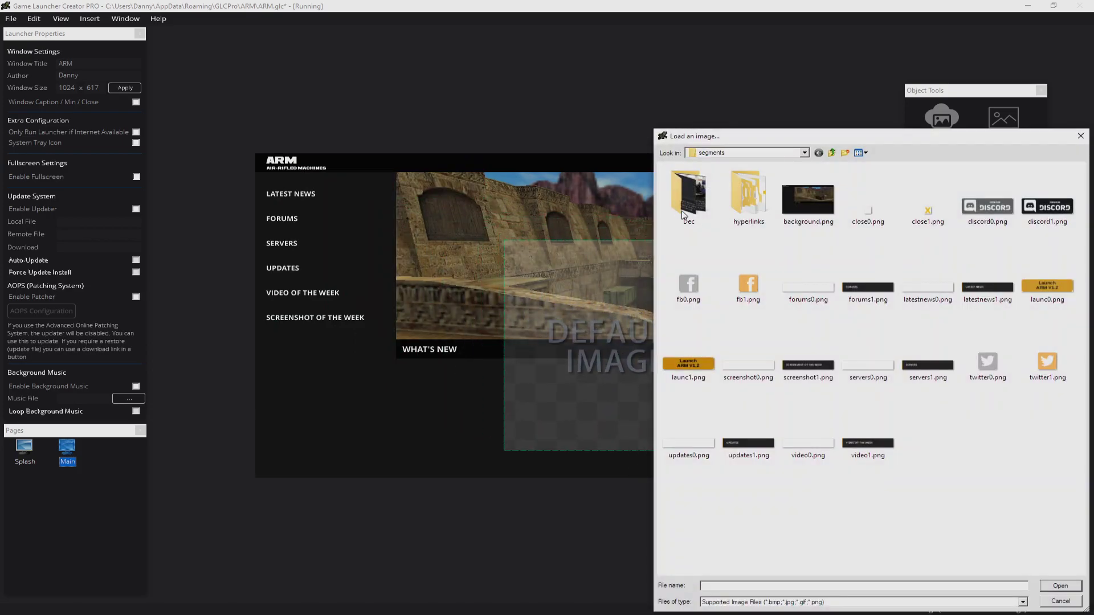
{"action": "left_click_drag", "start_coordinate": [715, 142], "coordinate": [674, 137]}
{"action": "double_click", "coordinate": [657, 197]}
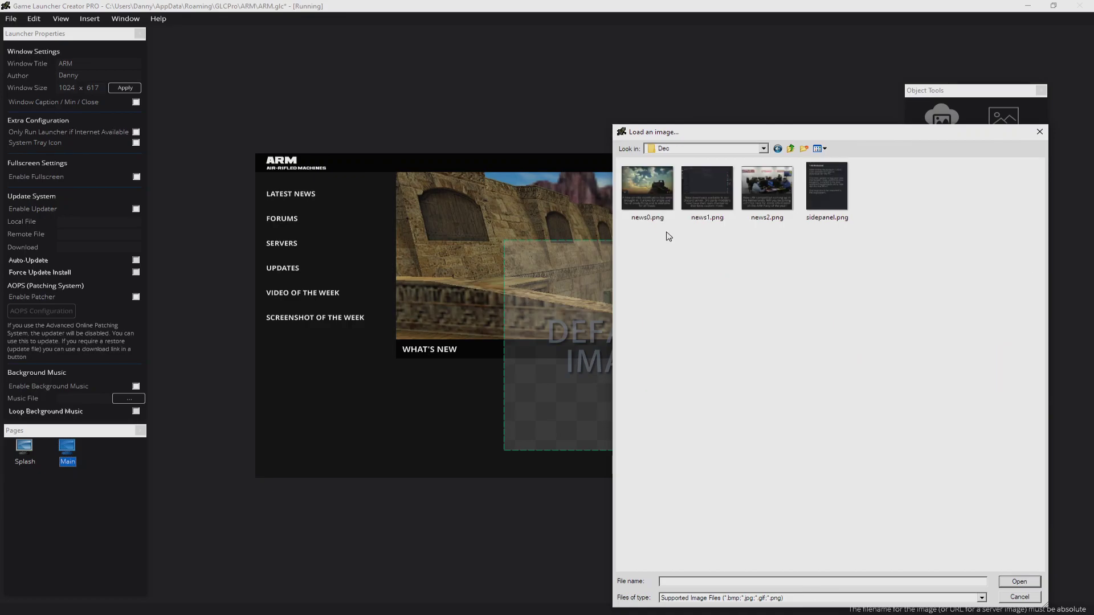
{"action": "double_click", "coordinate": [842, 212]}
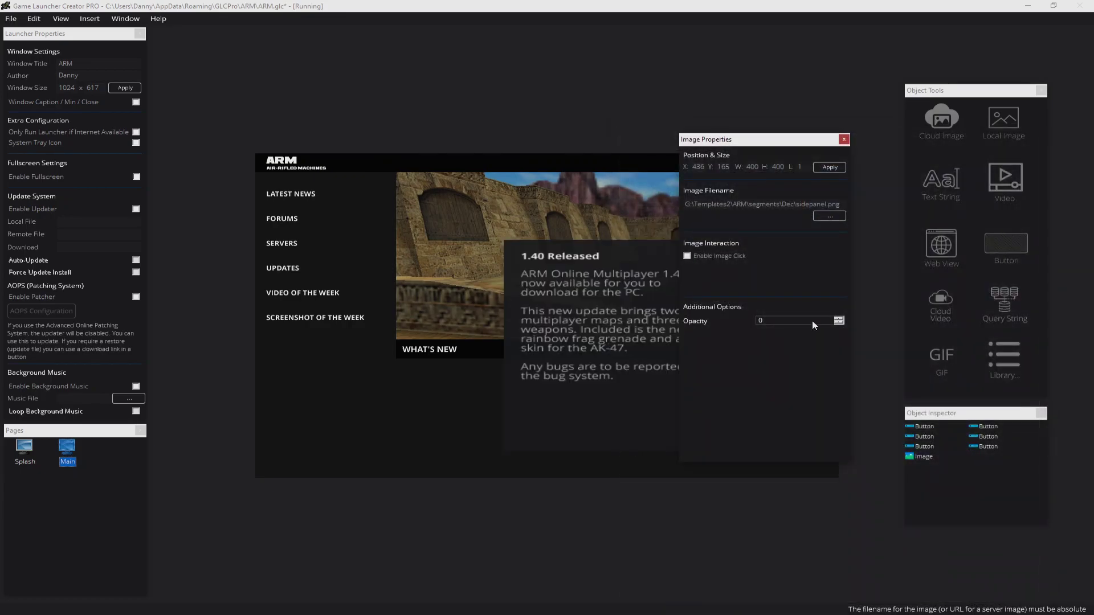
{"action": "left_click", "coordinate": [830, 167]}
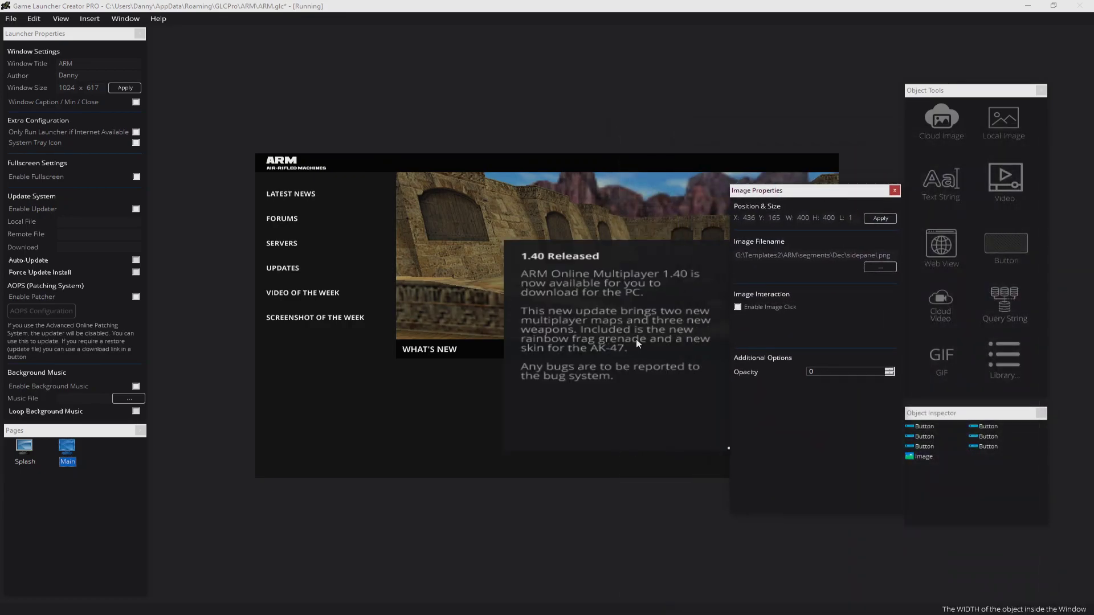
Move the side panel image toward the middle of the banner and resize it to its original image size.
{"action": "left_click_drag", "start_coordinate": [503, 358], "coordinate": [572, 326]}
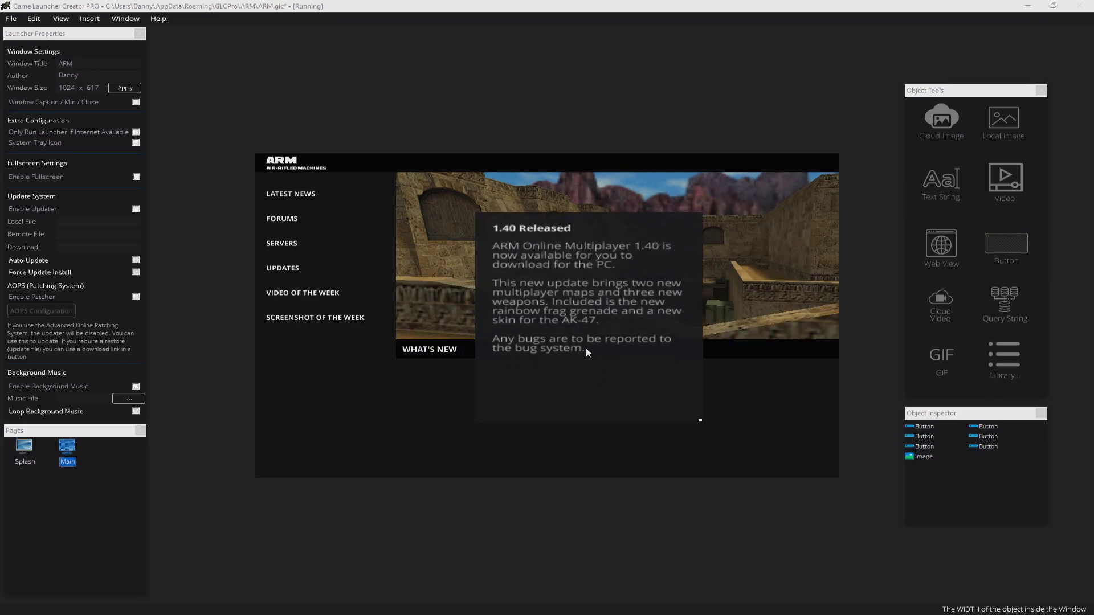
{"action": "right_click", "coordinate": [586, 349]}
{"action": "mouse_move", "coordinate": [617, 376]}
{"action": "left_click", "coordinate": [695, 399]}
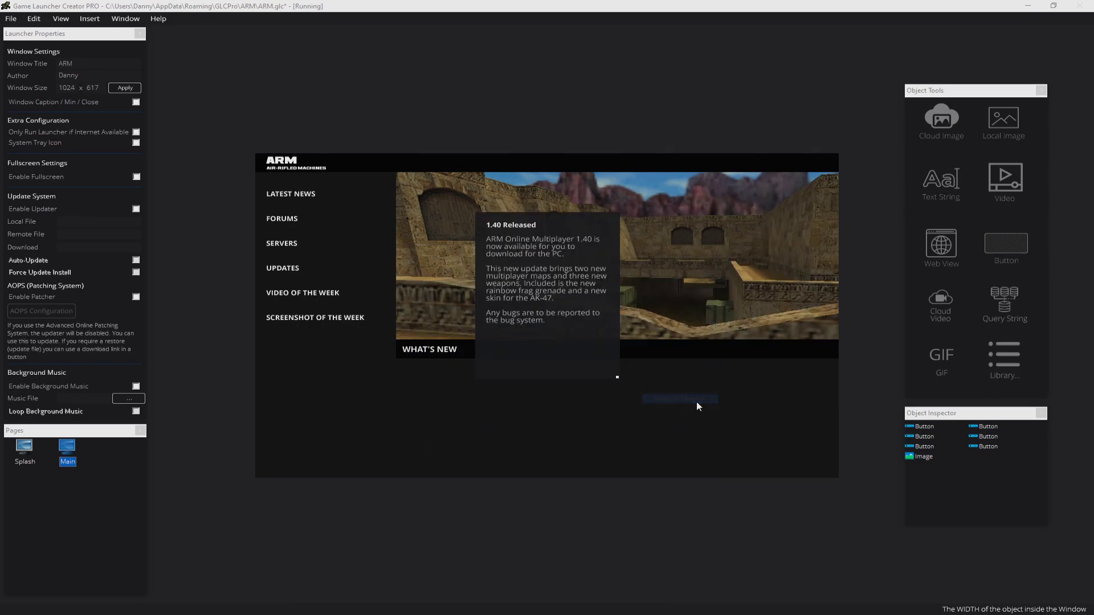
Move the side panel image to the banner's right end just below the header, testing small vertical adjustments.
{"action": "left_click_drag", "start_coordinate": [586, 352], "coordinate": [807, 314]}
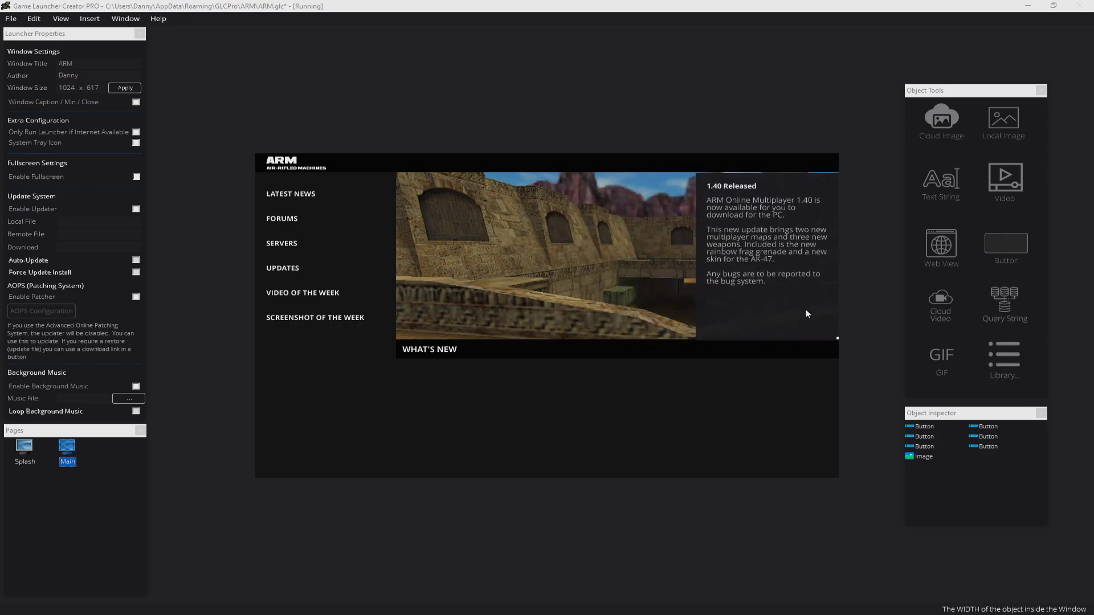
{"action": "key", "text": "Up"}
{"action": "key", "text": "Up"}
{"action": "key", "text": "Up"}
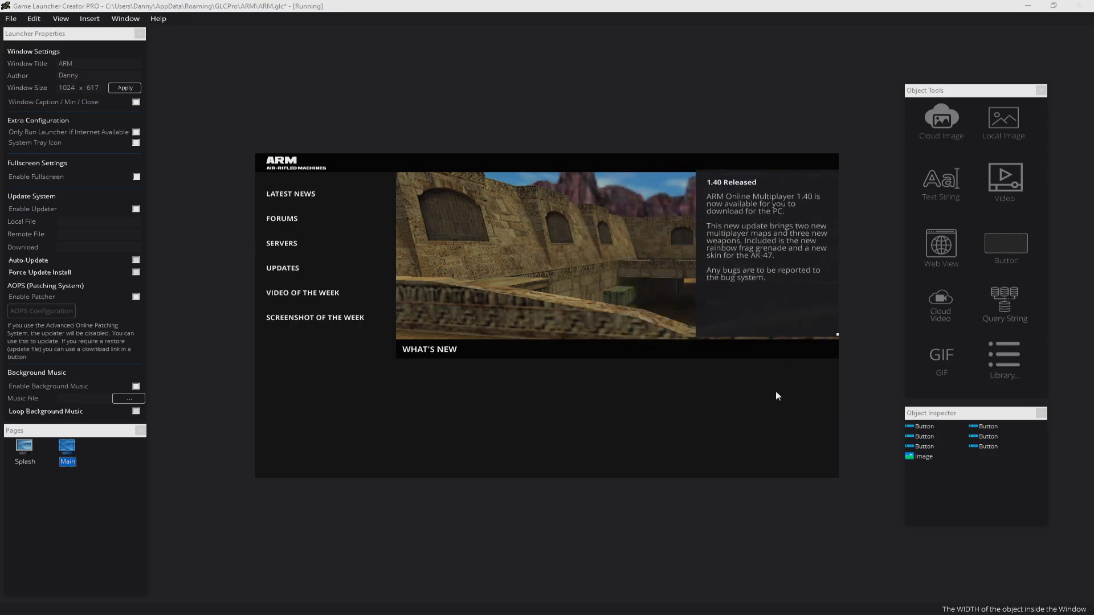
{"action": "key", "text": "Down"}
{"action": "key", "text": "Down"}
{"action": "key", "text": "Down"}
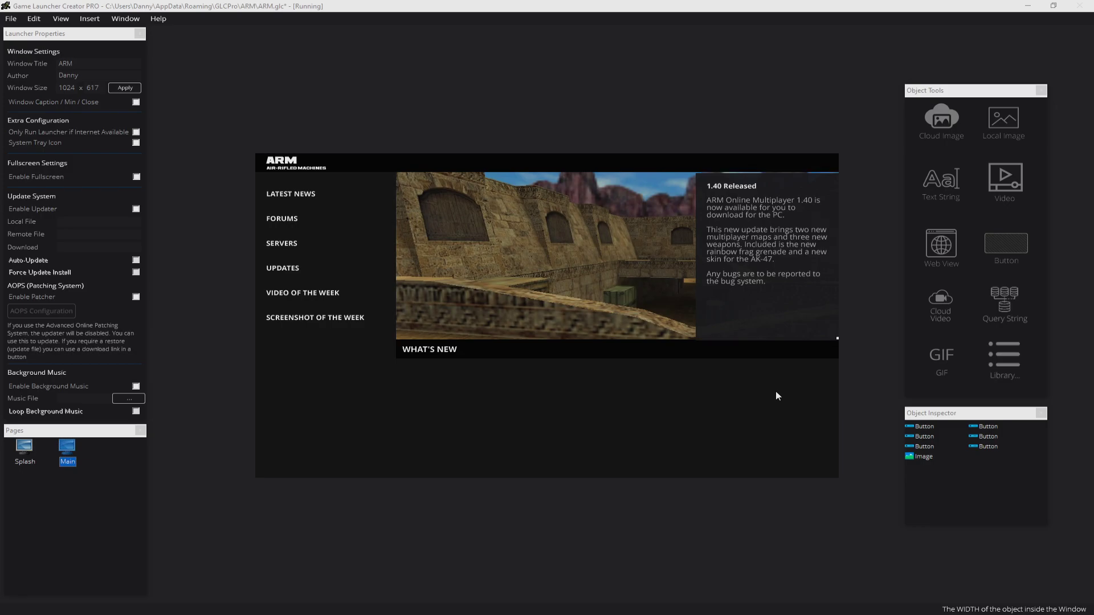
Nudge the side panel image slightly up and left to align it with the banner, and save the project.
{"action": "key", "text": "Up"}
{"action": "key", "text": "Up"}
{"action": "key", "text": "Left"}
{"action": "key", "text": "Left"}
{"action": "key", "text": "Left"}
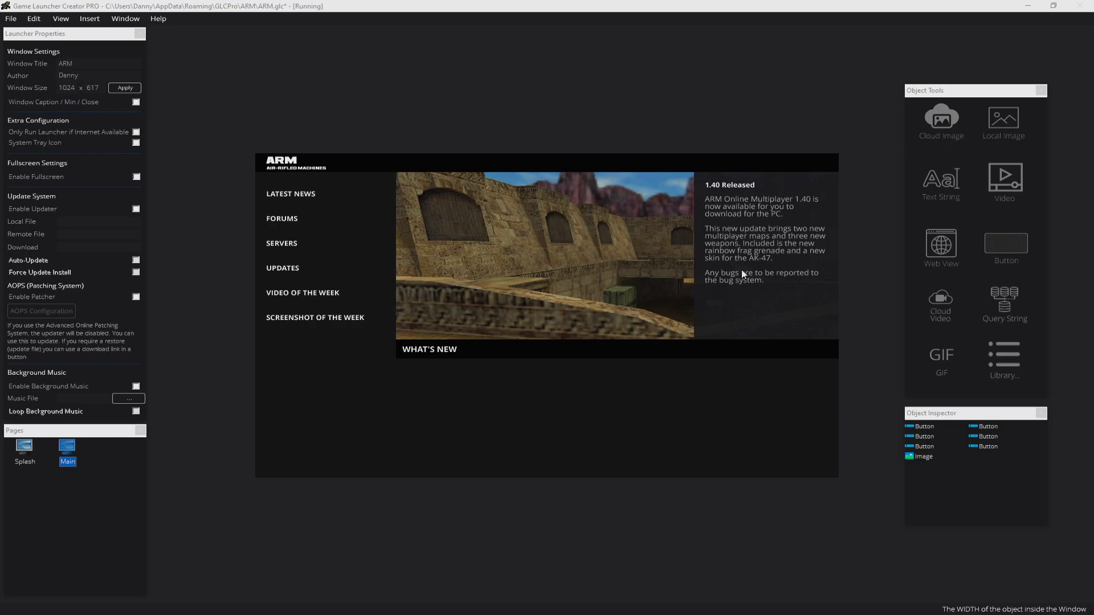
{"action": "left_click", "coordinate": [11, 18]}
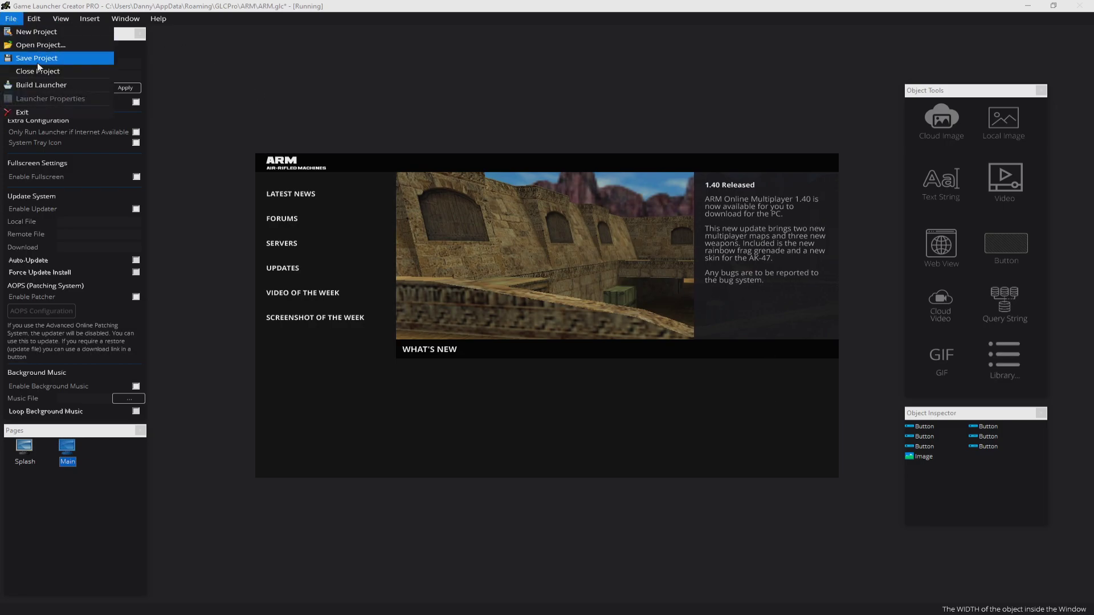
{"action": "left_click", "coordinate": [26, 59]}
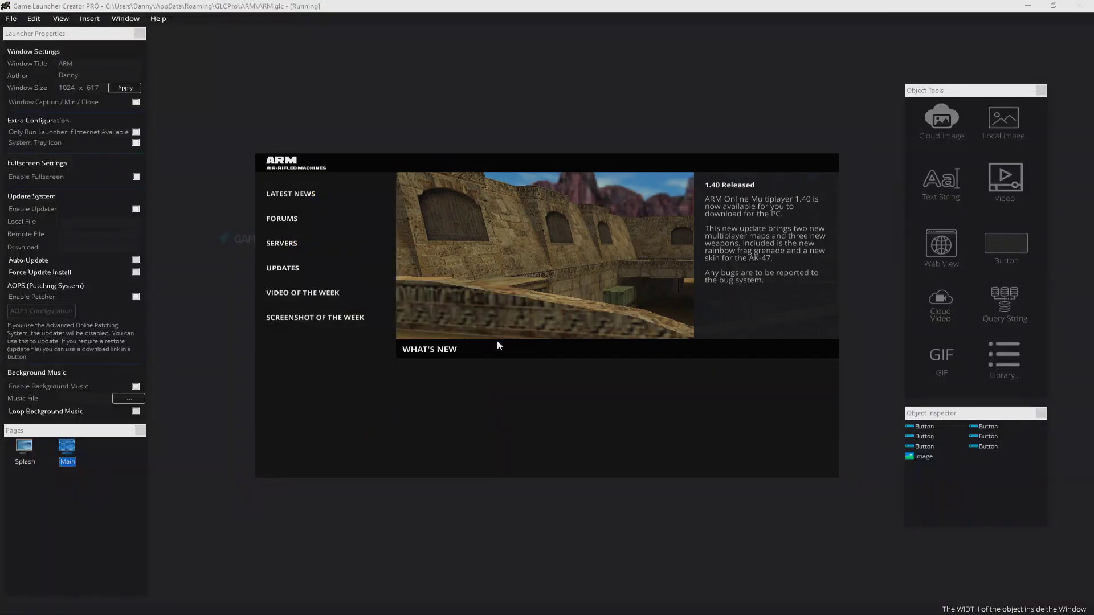
Place a seventh button over the lower part of the banner, left of the side panel, and open its properties.
{"action": "left_click", "coordinate": [1025, 252]}
{"action": "left_click_drag", "start_coordinate": [309, 179], "coordinate": [523, 299]}
{"action": "right_click", "coordinate": [523, 299]}
{"action": "left_click", "coordinate": [545, 350]}
Set the new banner button's up image to discord0.png and its hover and click images to discord1.png.
{"action": "left_click", "coordinate": [761, 272]}
{"action": "left_click", "coordinate": [182, 37]}
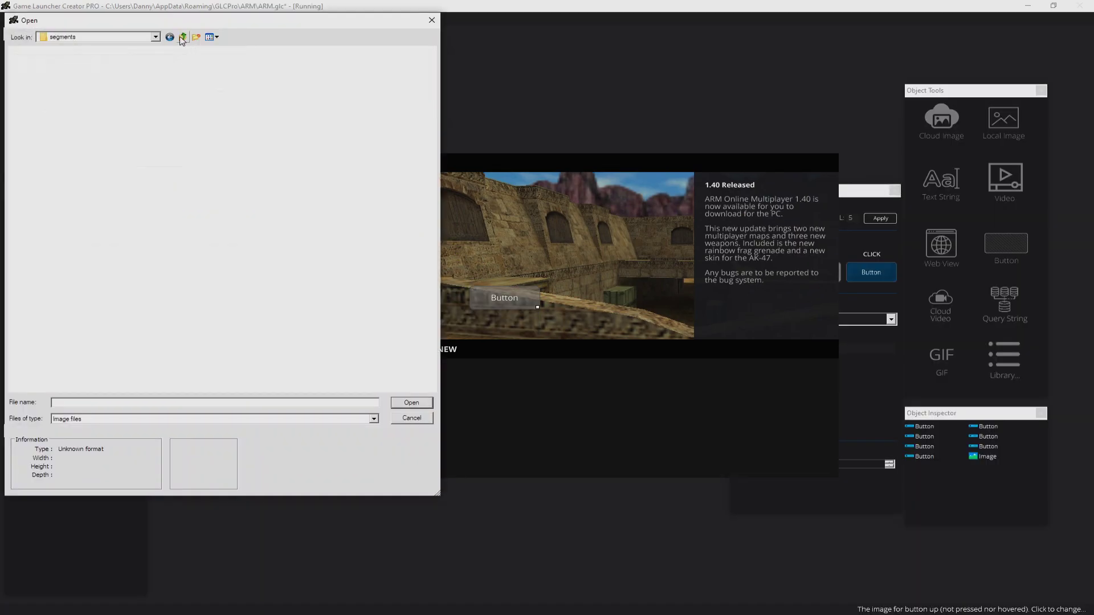
{"action": "double_click", "coordinate": [336, 96]}
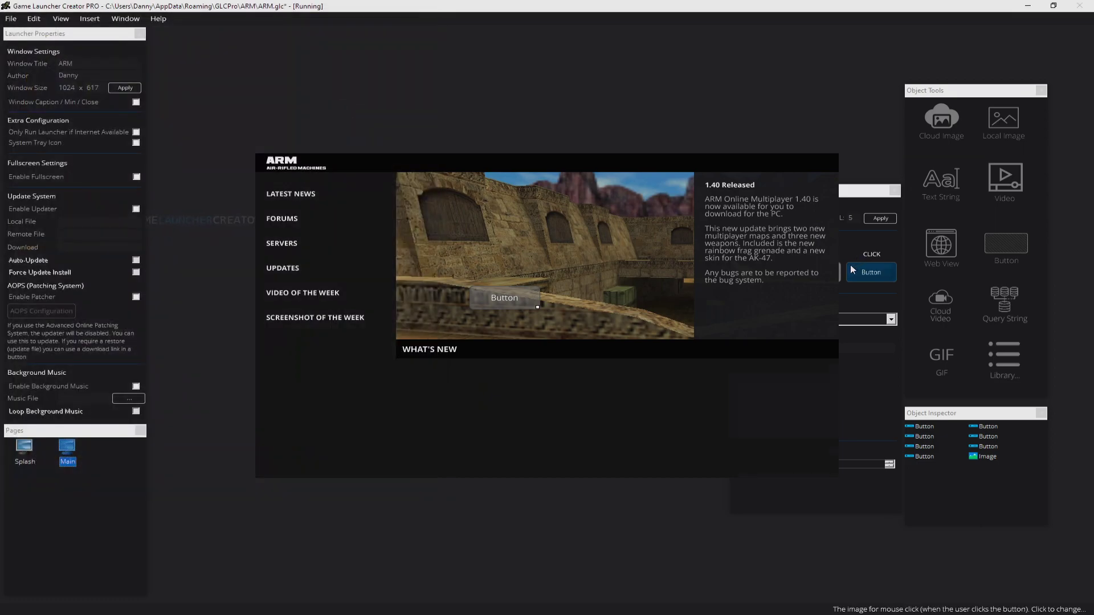
{"action": "left_click", "coordinate": [828, 272]}
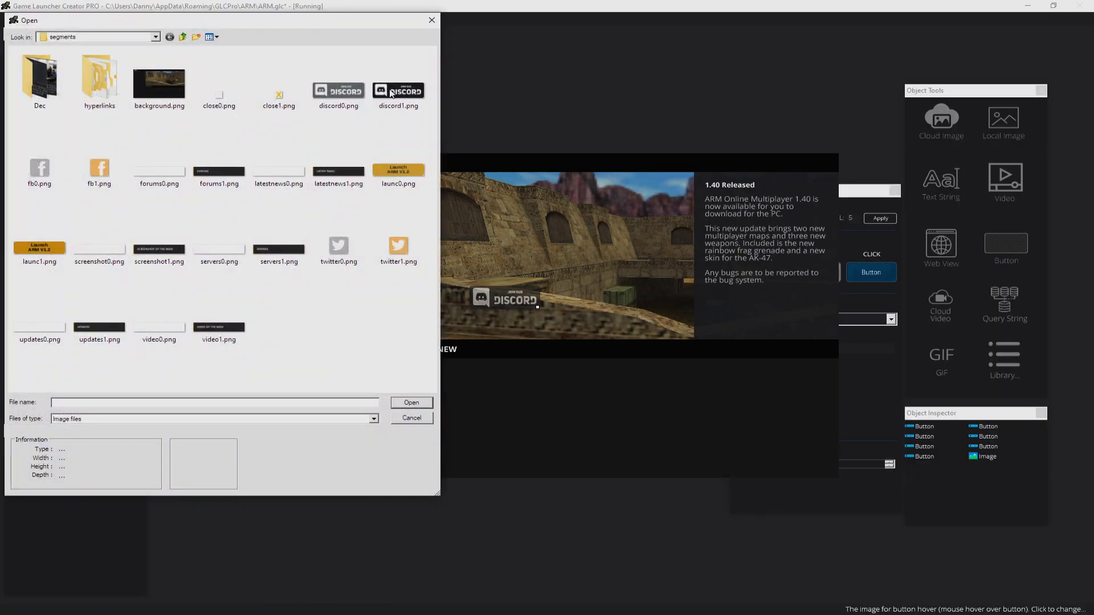
{"action": "double_click", "coordinate": [392, 94]}
{"action": "left_click", "coordinate": [879, 272]}
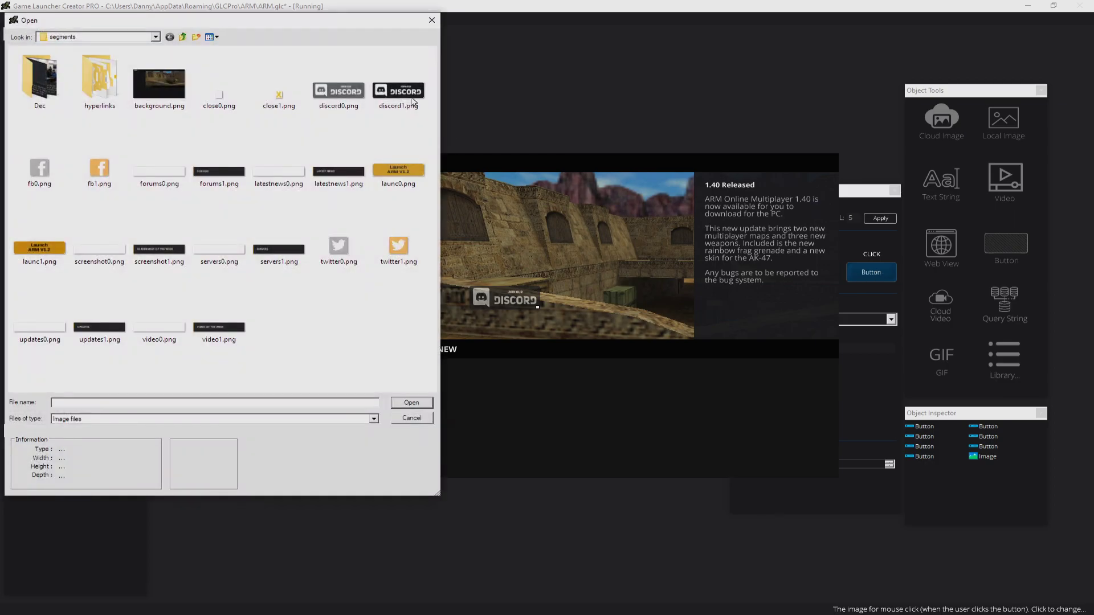
{"action": "double_click", "coordinate": [405, 94]}
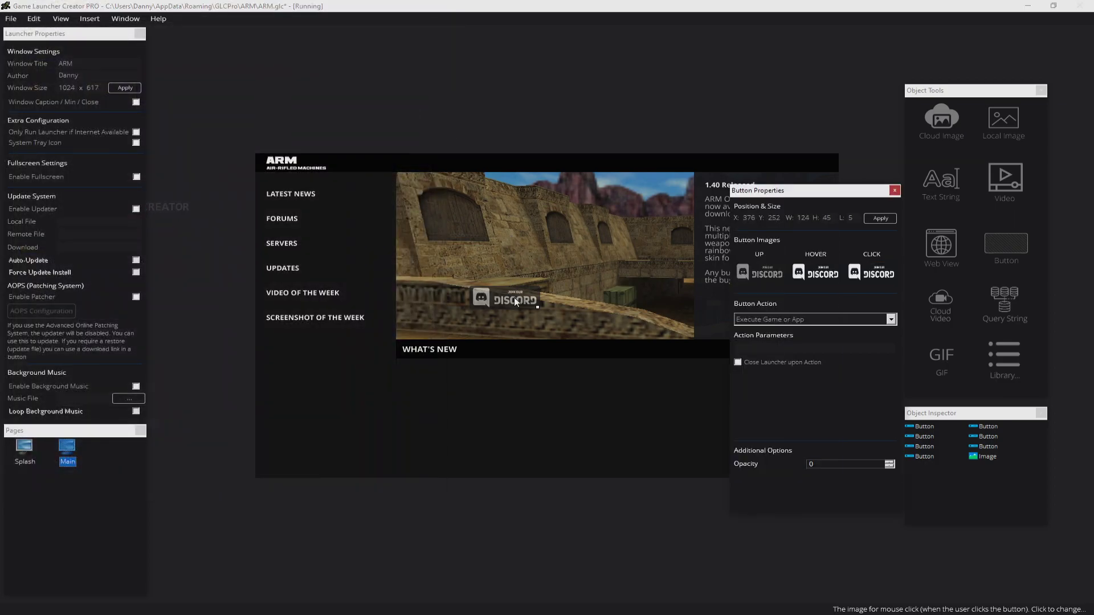
Resize the Discord button to its original image size, move it to the banner's lower-left corner, and save the project.
{"action": "right_click", "coordinate": [514, 298]}
{"action": "mouse_move", "coordinate": [542, 333]}
{"action": "left_click", "coordinate": [594, 348]}
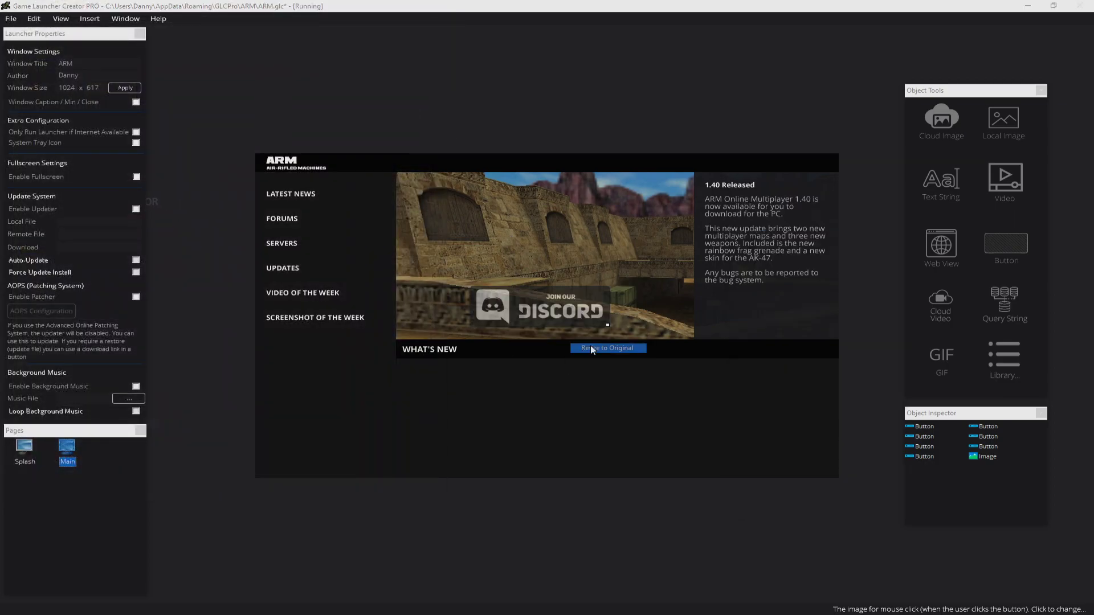
{"action": "left_click_drag", "start_coordinate": [521, 305], "coordinate": [458, 317]}
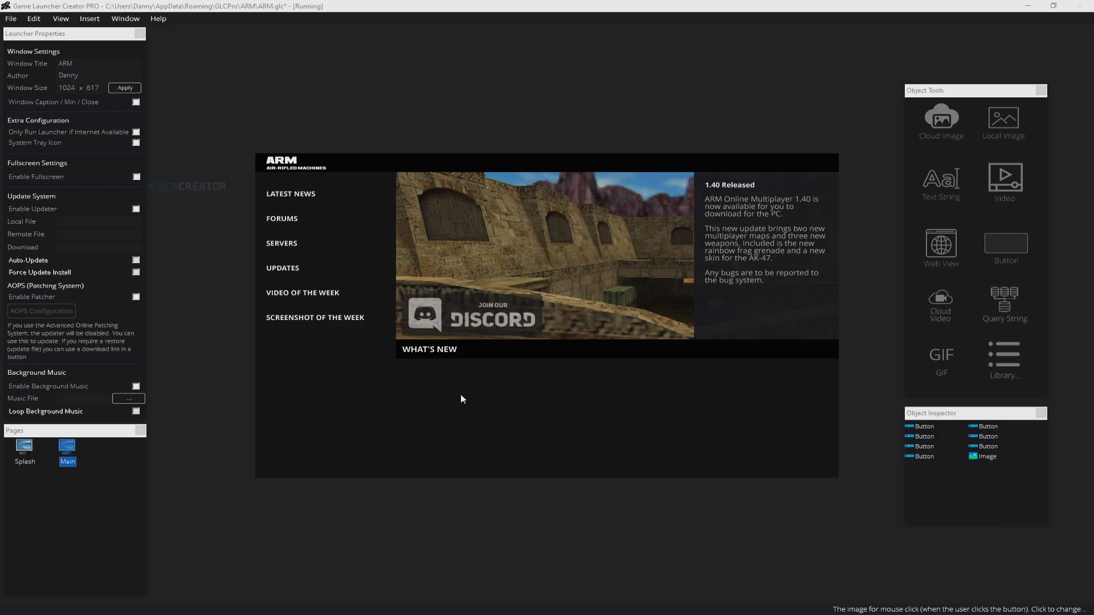
{"action": "left_click", "coordinate": [11, 18]}
{"action": "left_click", "coordinate": [27, 53]}
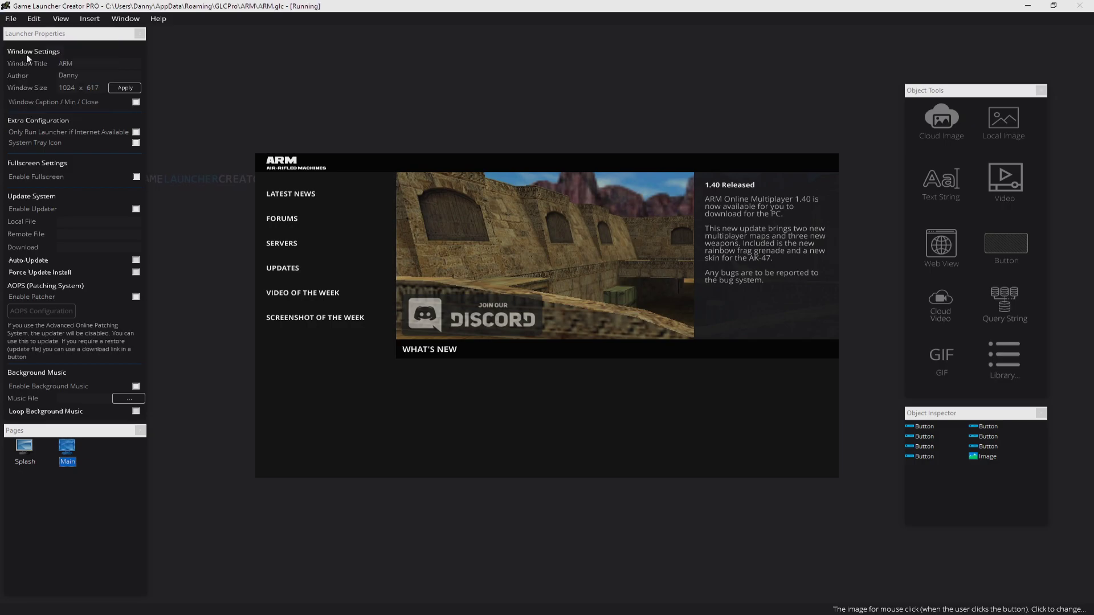
Check the Discord button's placement and compare the launcher with the mockup in Fireworks.
{"action": "left_click_drag", "start_coordinate": [575, 296], "coordinate": [507, 306]}
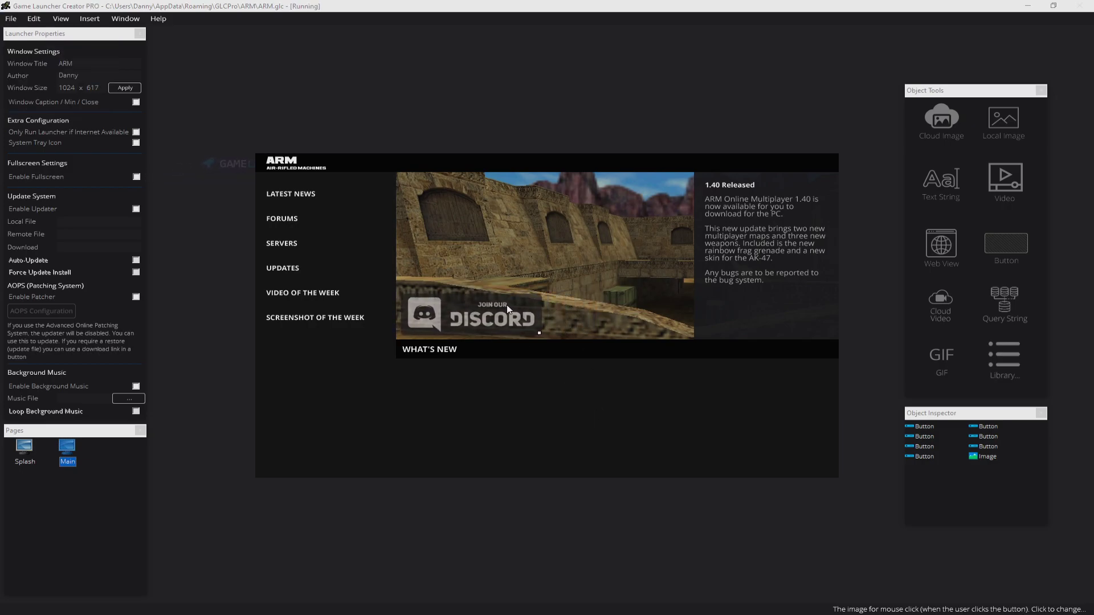
{"action": "right_click", "coordinate": [517, 321]}
{"action": "left_click", "coordinate": [536, 371]}
{"action": "key", "text": "alt+Tab"}
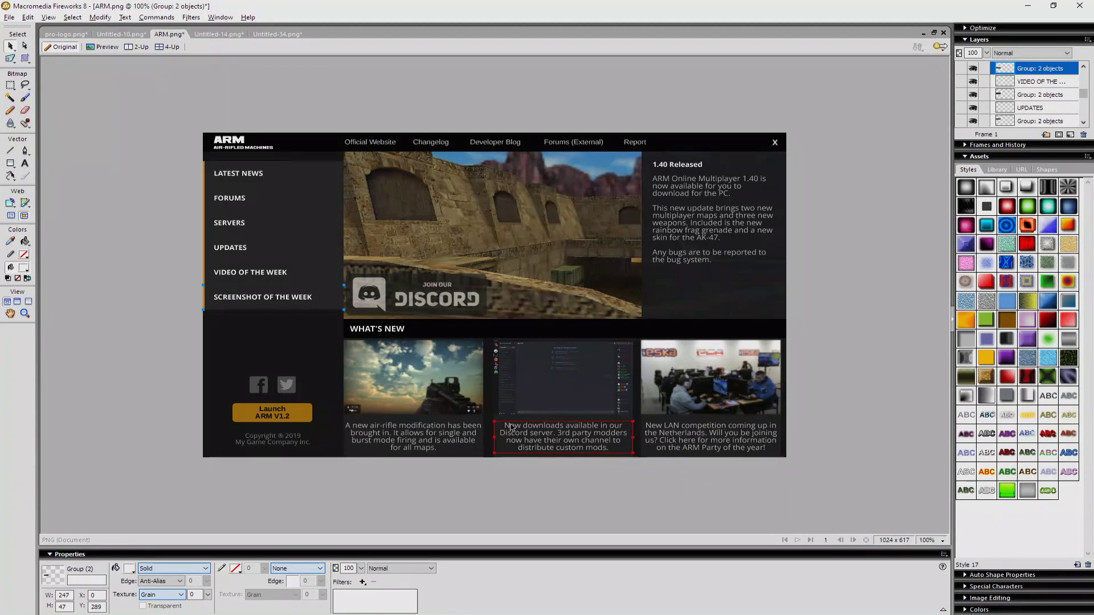
{"action": "left_click", "coordinate": [1036, 5]}
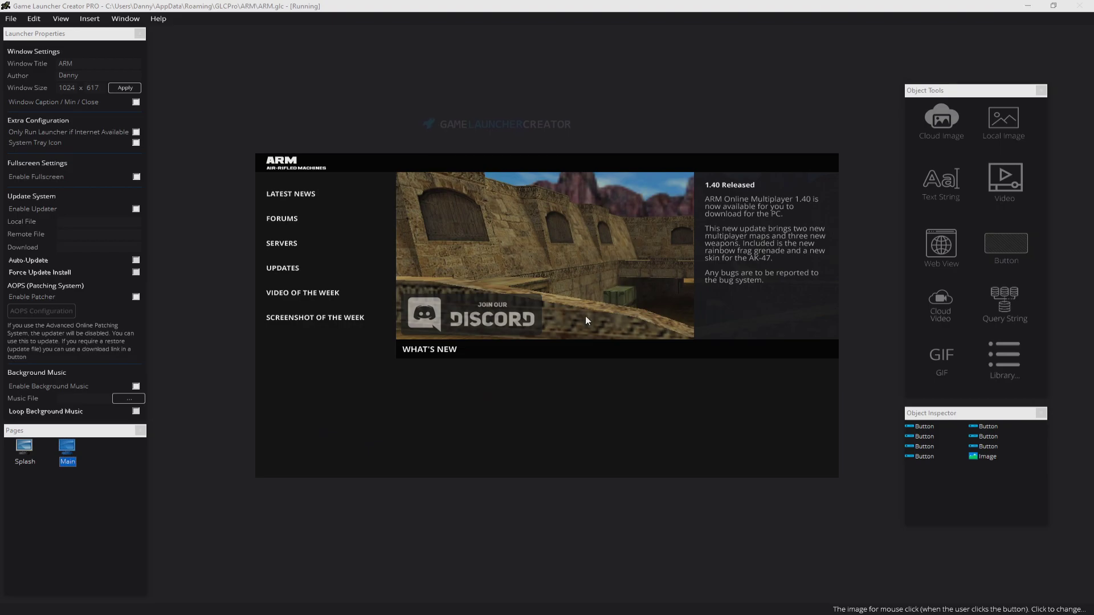
Place an eighth button in the empty sidebar area below the menu, at about X 34, Y 449, and open its properties.
{"action": "left_click", "coordinate": [999, 241]}
{"action": "left_click_drag", "start_coordinate": [278, 176], "coordinate": [312, 403]}
{"action": "right_click", "coordinate": [312, 403]}
{"action": "left_click", "coordinate": [330, 456]}
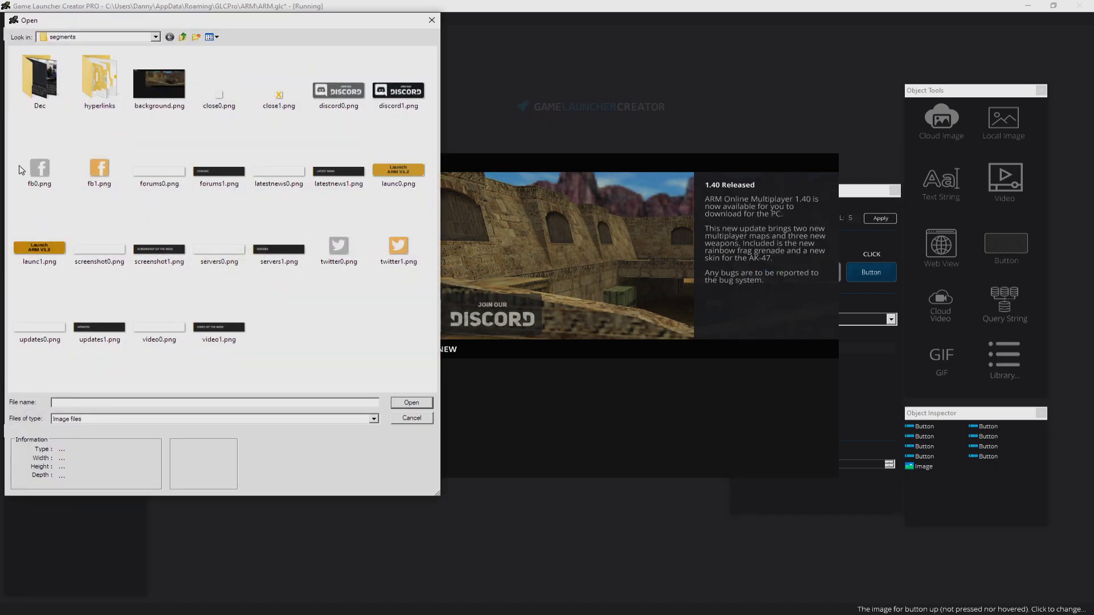
Set the eighth button's up, hover and click images to fb0.png.
{"action": "double_click", "coordinate": [32, 184]}
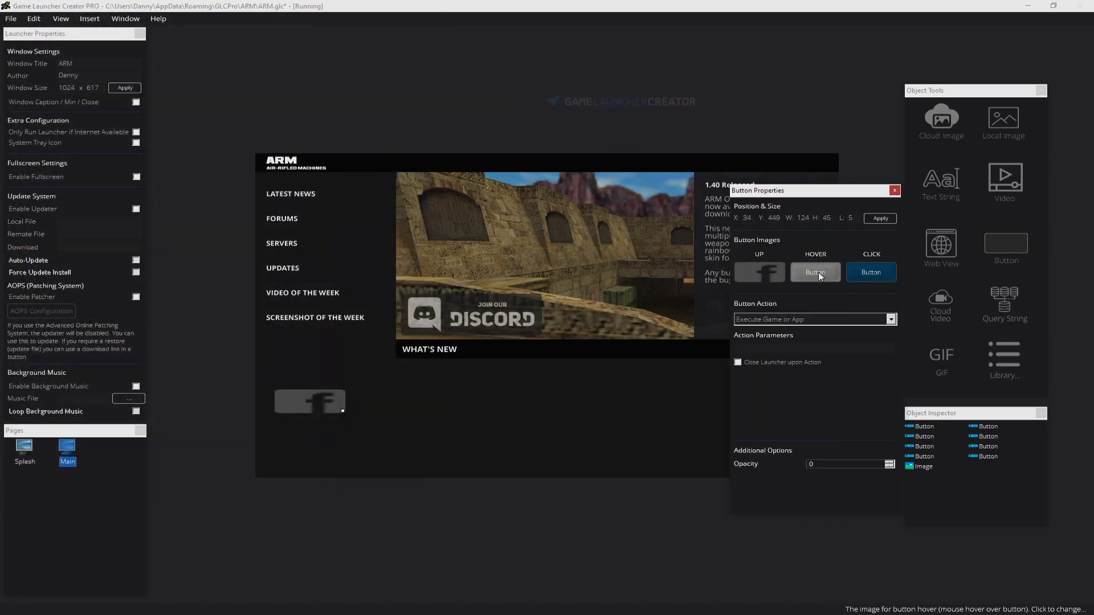
{"action": "left_click", "coordinate": [818, 272]}
{"action": "double_click", "coordinate": [37, 174]}
{"action": "left_click", "coordinate": [853, 279]}
{"action": "double_click", "coordinate": [63, 199]}
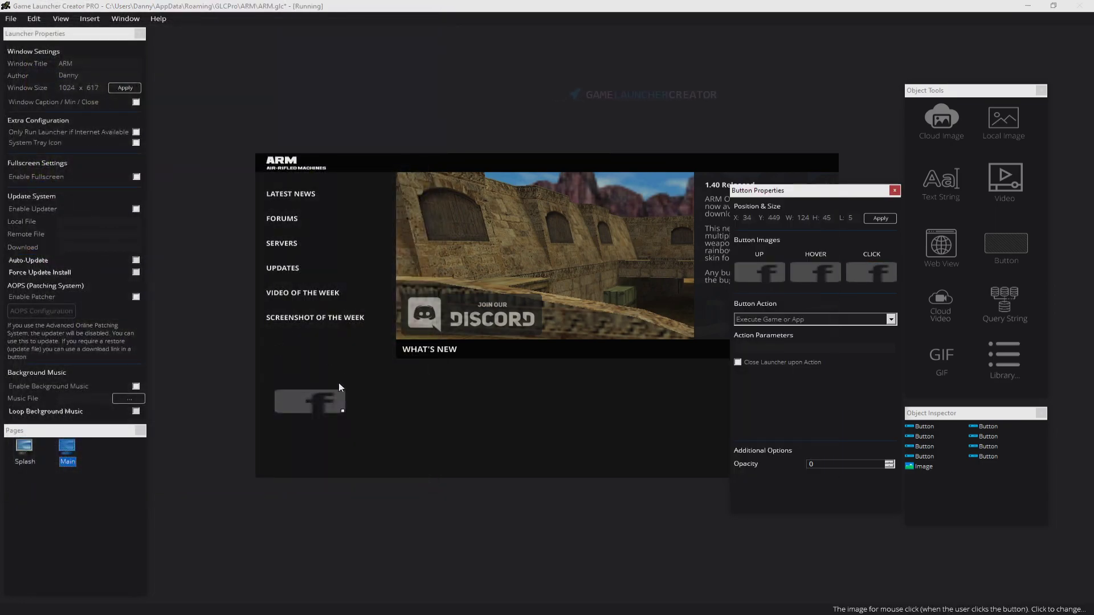
Resize the Facebook button to its original image size and look up the Facebook icon's position in the Fireworks mockup.
{"action": "right_click", "coordinate": [340, 405]}
{"action": "mouse_move", "coordinate": [369, 440]}
{"action": "left_click", "coordinate": [409, 456]}
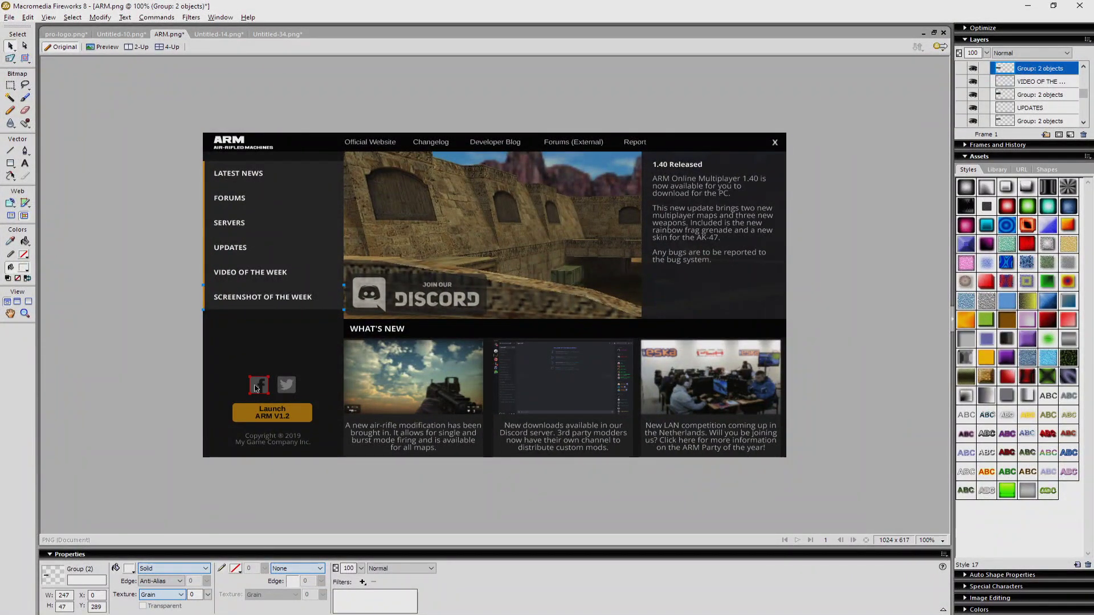
{"action": "left_click", "coordinate": [259, 384]}
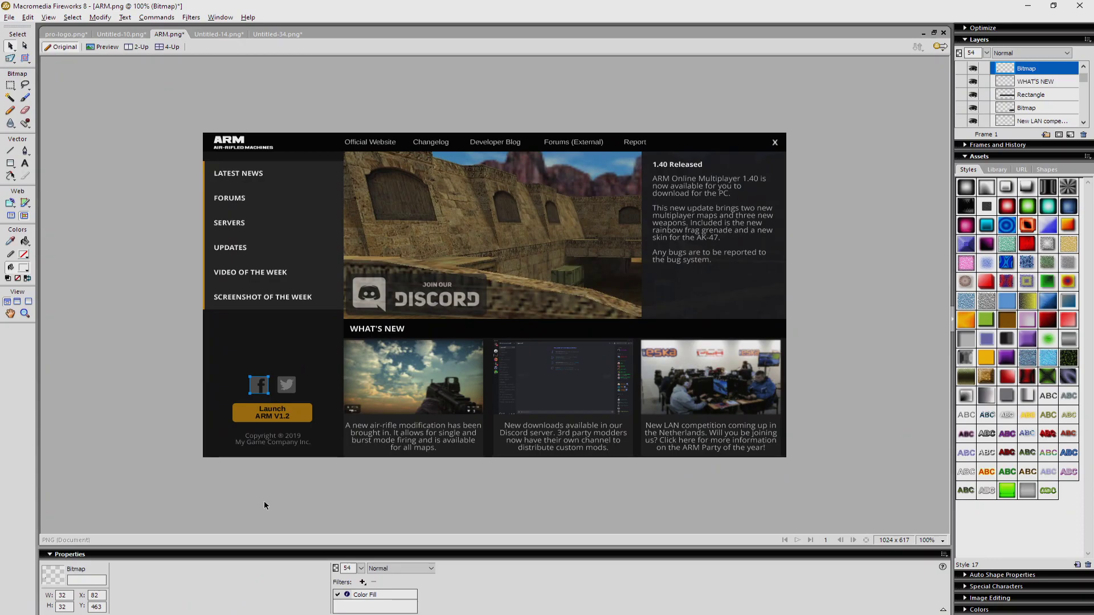
{"action": "key", "text": "alt+Tab"}
Set the Facebook button's position to X 82, Y 463 and close its properties.
{"action": "right_click", "coordinate": [280, 398]}
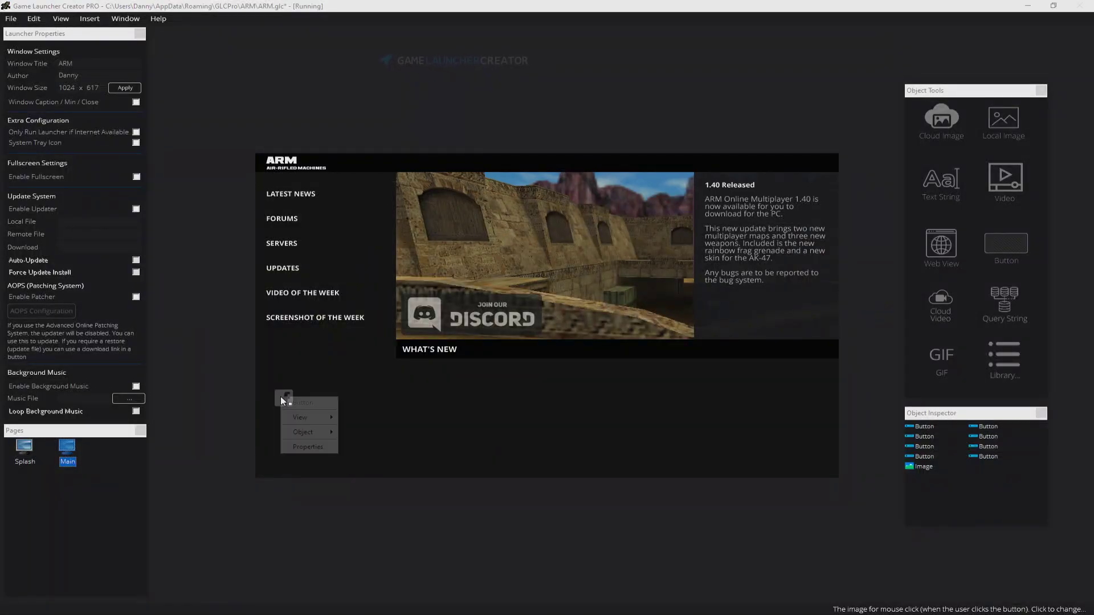
{"action": "left_click", "coordinate": [308, 449]}
{"action": "double_click", "coordinate": [742, 220]}
{"action": "type", "text": "0"}
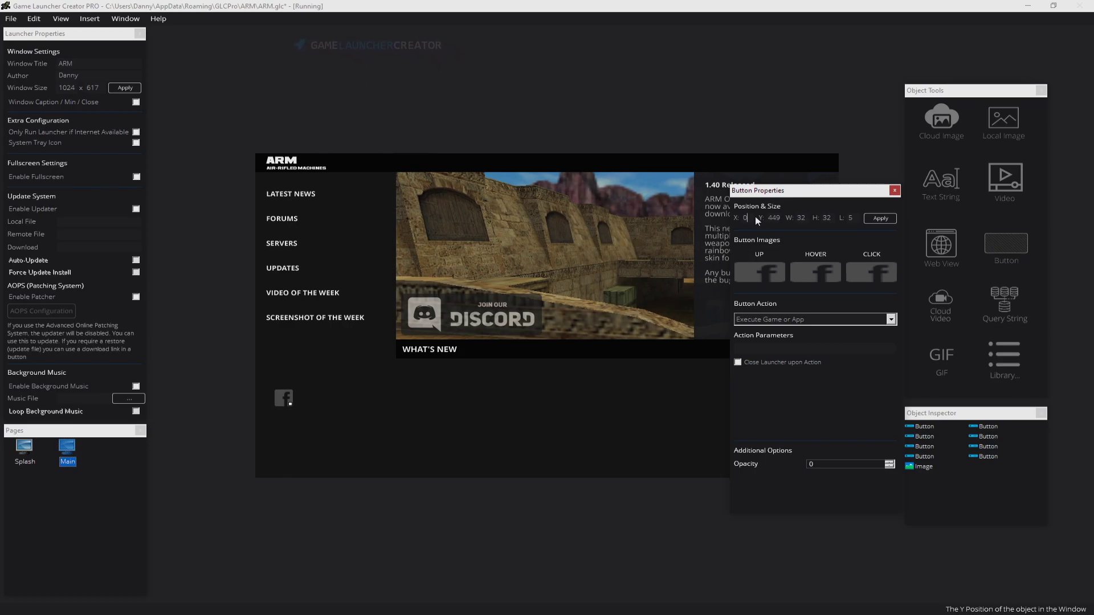
{"action": "type", "text": "82"}
{"action": "left_click", "coordinate": [778, 221]}
{"action": "double_click", "coordinate": [778, 221]}
{"action": "type", "text": "463"}
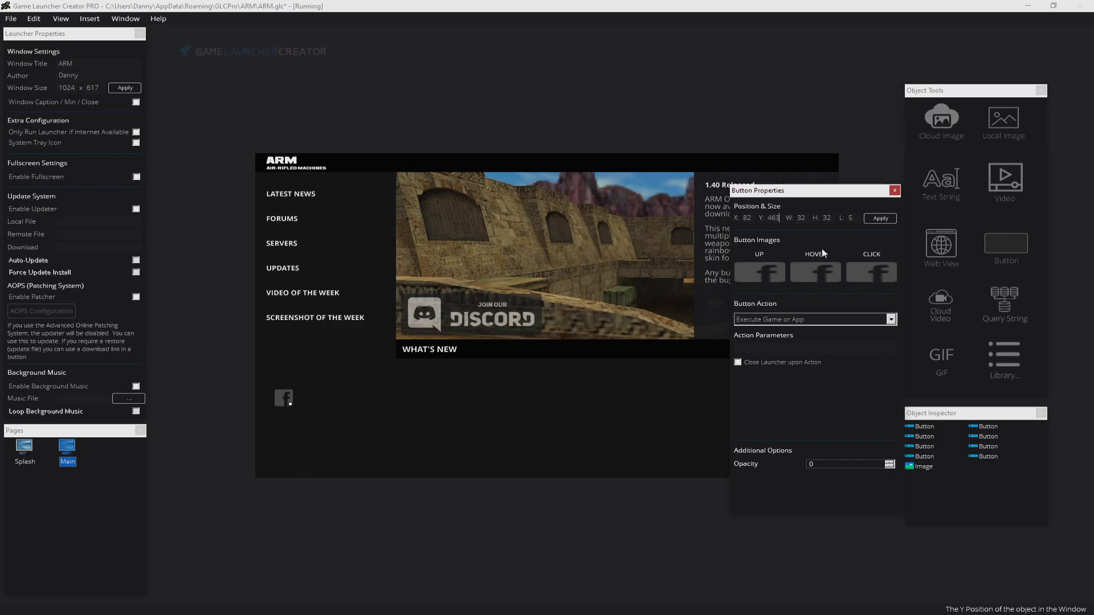
{"action": "left_click", "coordinate": [880, 218]}
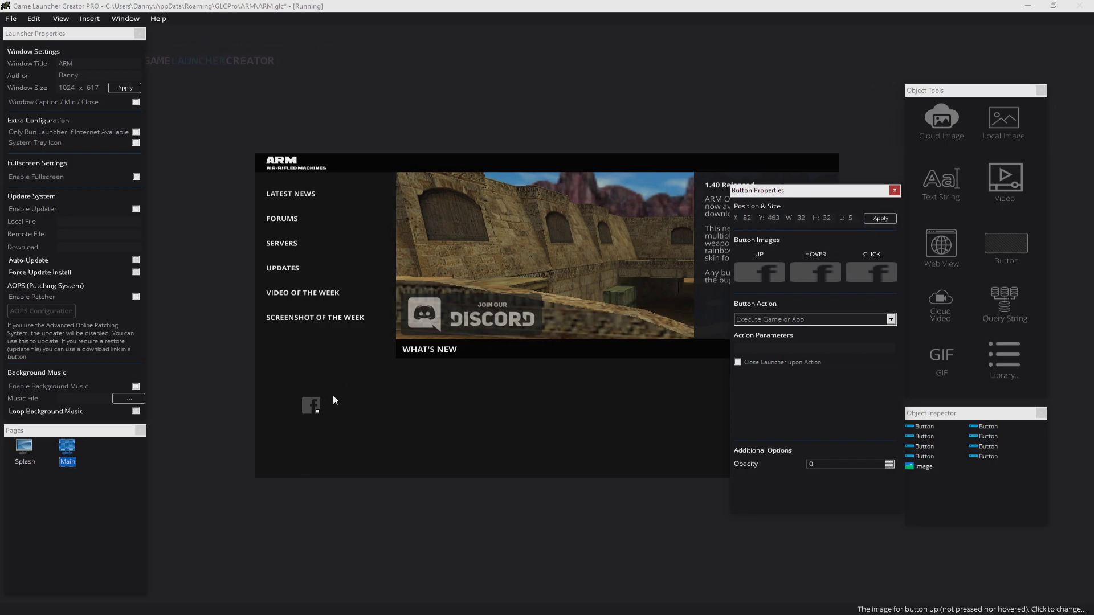
{"action": "left_click", "coordinate": [894, 191]}
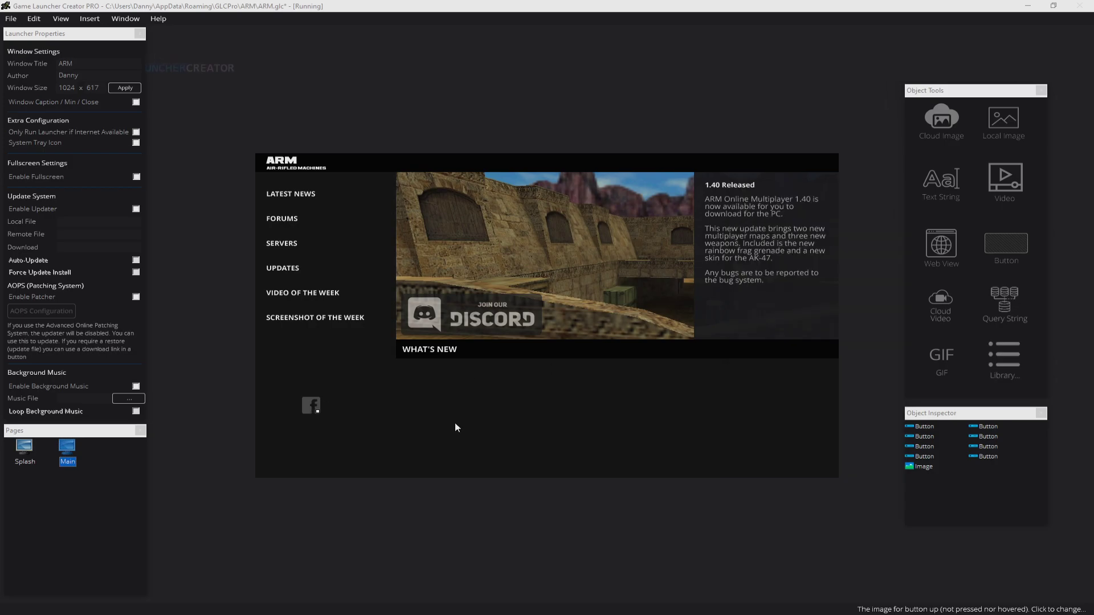
Place a ninth button beside the Facebook button, at about X 153, Y 486, and open its properties.
{"action": "left_click", "coordinate": [1006, 243]}
{"action": "left_click_drag", "start_coordinate": [317, 165], "coordinate": [405, 419]}
{"action": "right_click", "coordinate": [404, 420]}
{"action": "left_click", "coordinate": [441, 471]}
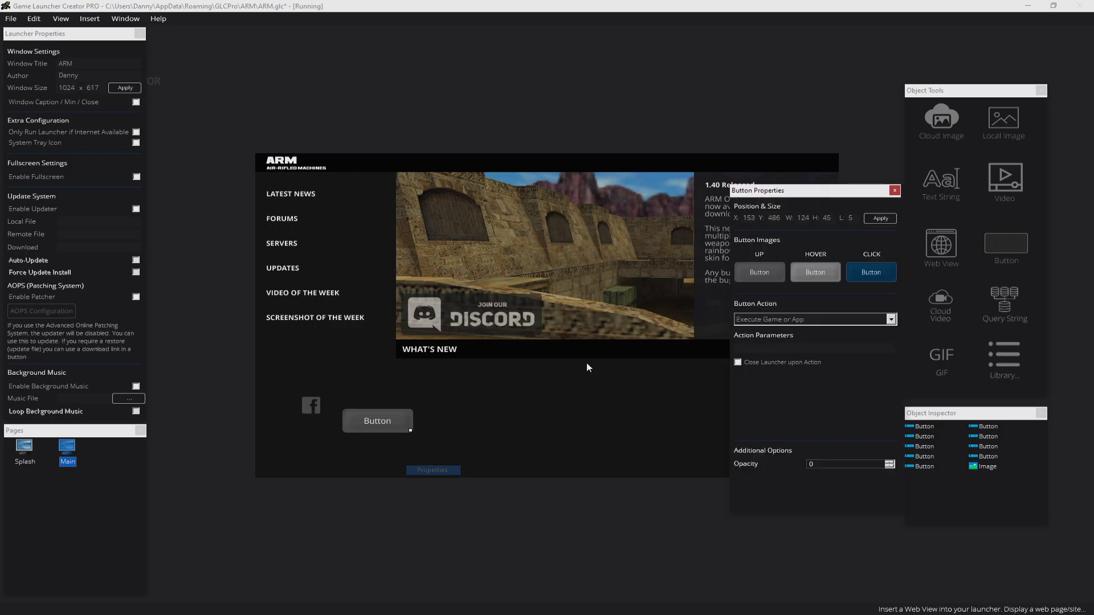
Set the ninth button's up image to twitter0.png and its hover and click images to twitter1.png.
{"action": "left_click", "coordinate": [782, 276]}
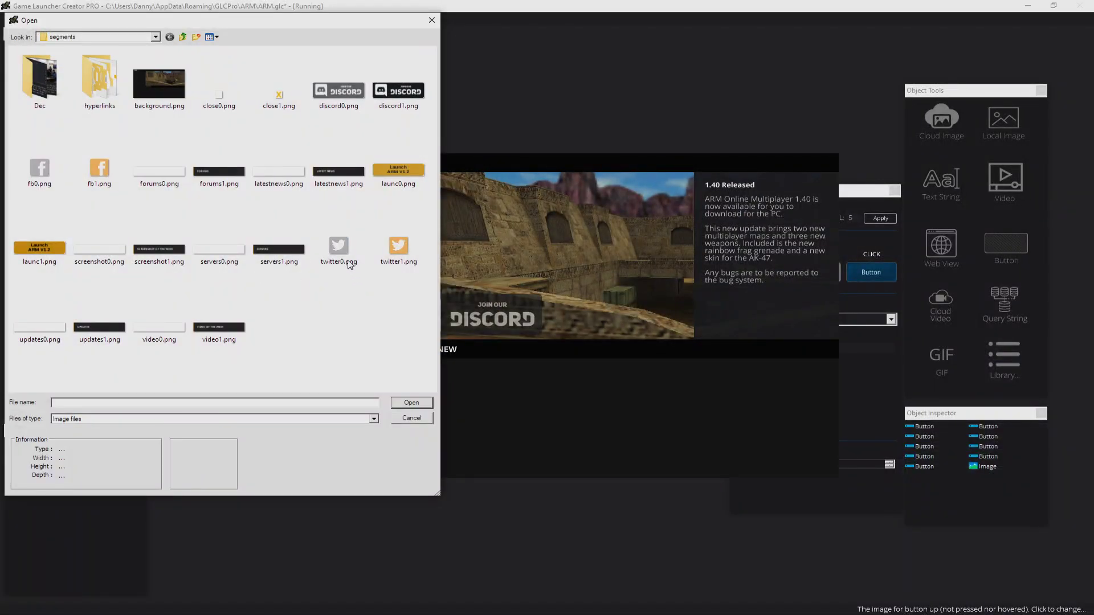
{"action": "double_click", "coordinate": [350, 259]}
{"action": "left_click", "coordinate": [826, 274]}
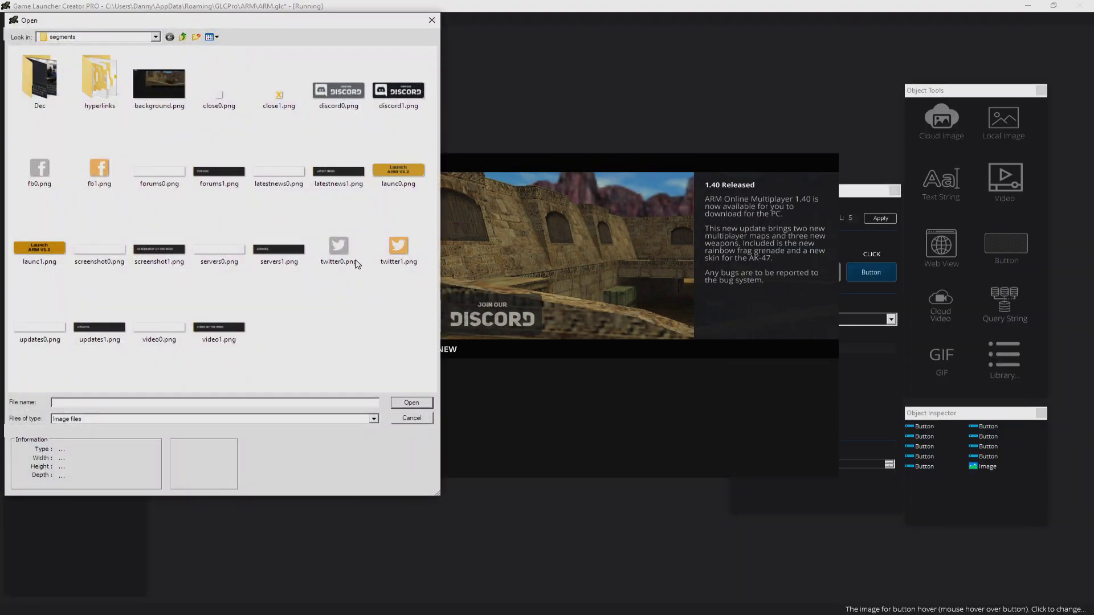
{"action": "double_click", "coordinate": [402, 261]}
{"action": "left_click", "coordinate": [864, 273]}
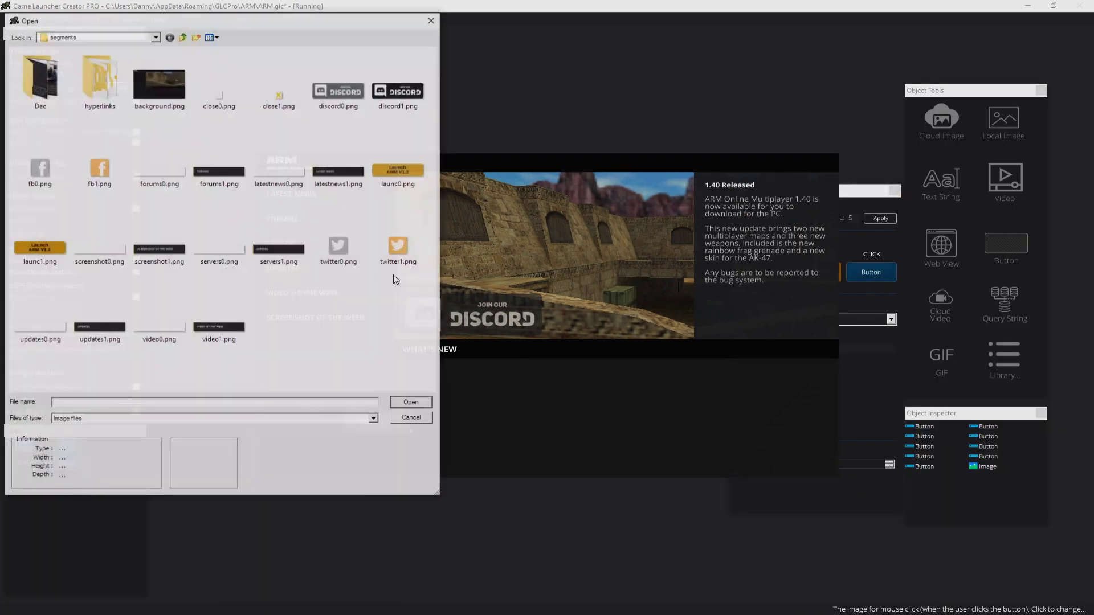
{"action": "double_click", "coordinate": [397, 260]}
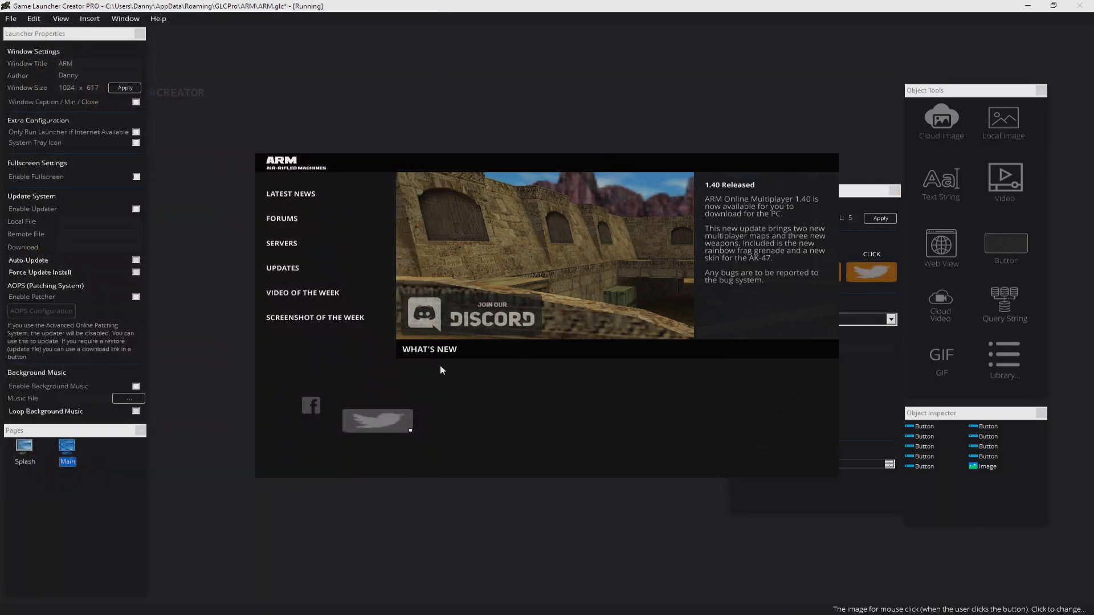
Resize the Twitter button to its original image size and look up the Twitter icon's position in the Fireworks mockup.
{"action": "right_click", "coordinate": [385, 422]}
{"action": "mouse_move", "coordinate": [416, 452]}
{"action": "left_click", "coordinate": [478, 468]}
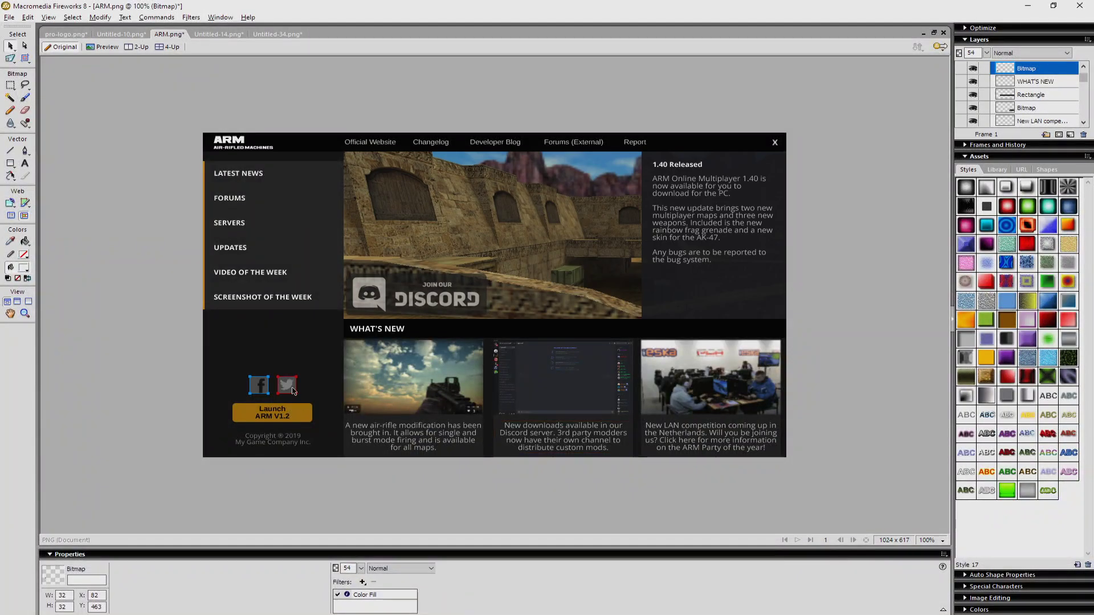
{"action": "left_click", "coordinate": [284, 382]}
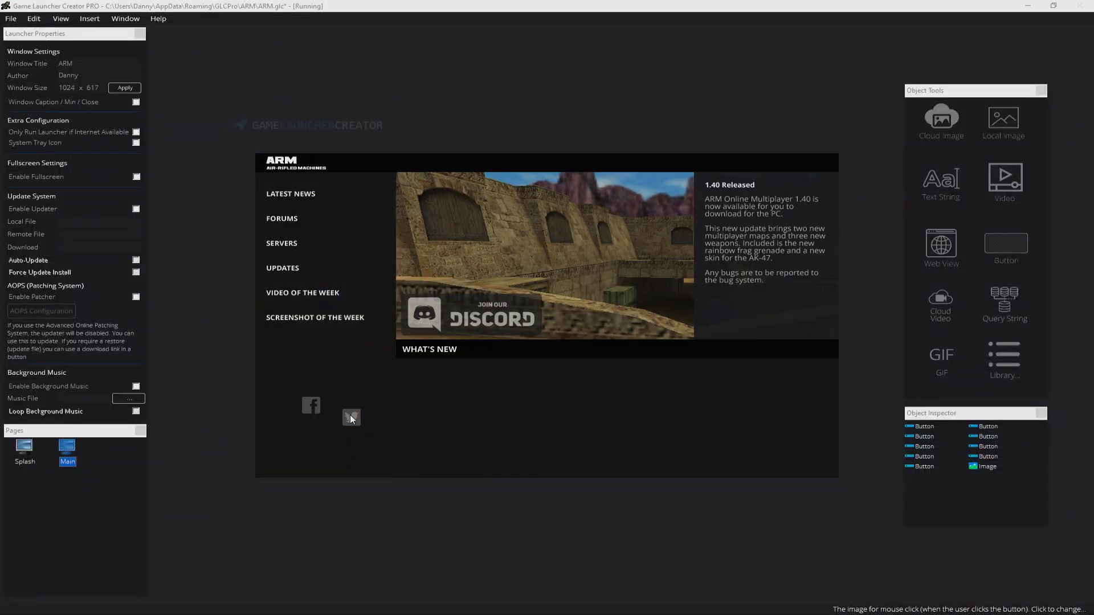
Set the Twitter button's position to X 131, Y 463 and close its properties.
{"action": "right_click", "coordinate": [351, 419]}
{"action": "left_click", "coordinate": [367, 466]}
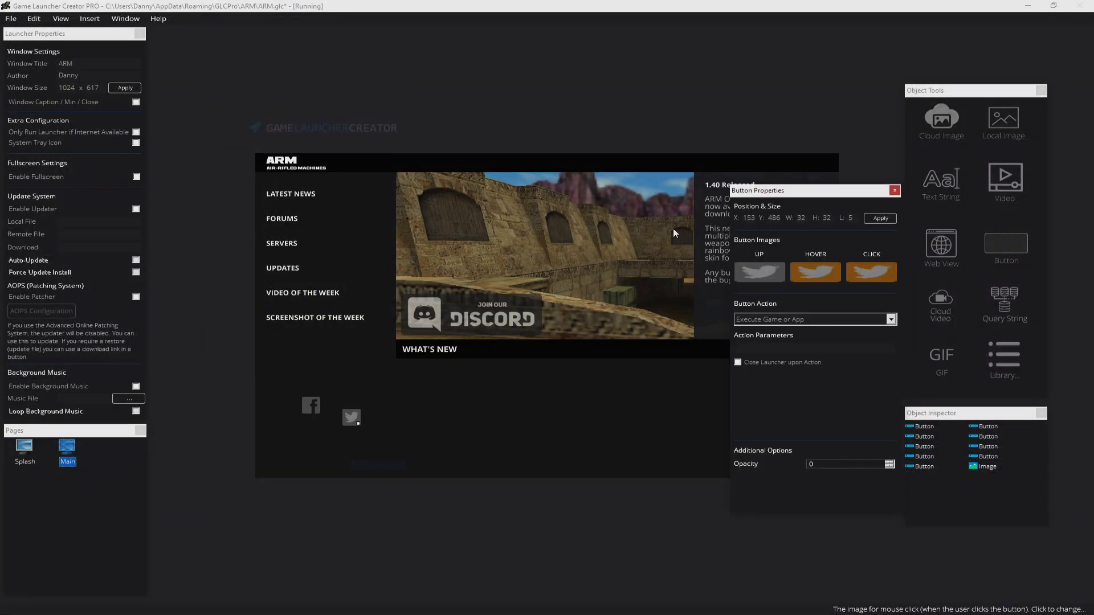
{"action": "double_click", "coordinate": [773, 218]}
{"action": "type", "text": "463"}
{"action": "left_click", "coordinate": [880, 218]}
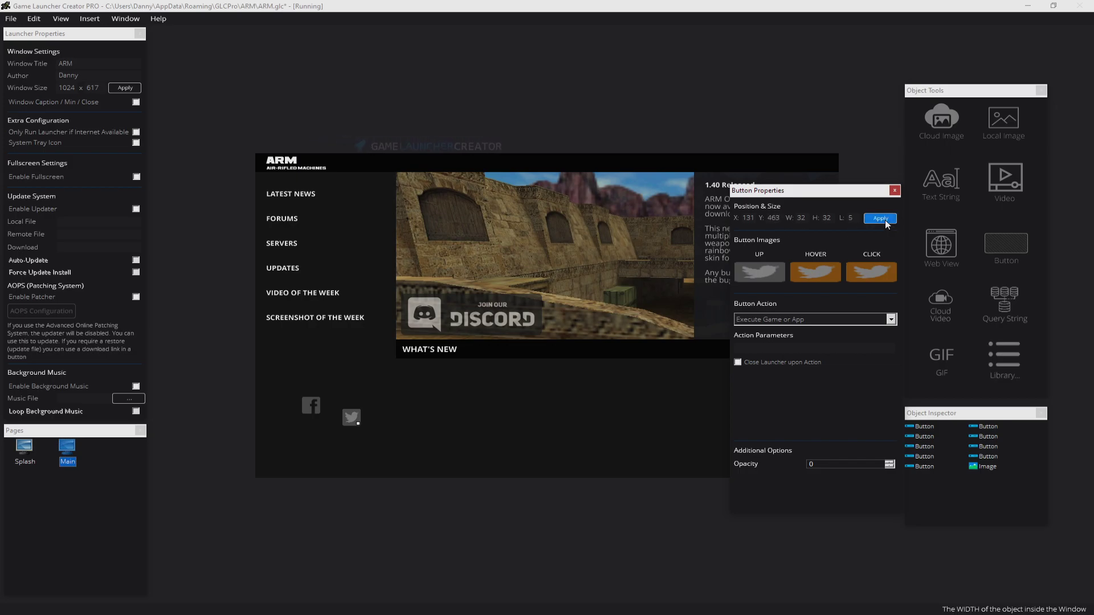
{"action": "left_click", "coordinate": [894, 192]}
Place a tenth button below and to the right of the Twitter icon and open its properties.
{"action": "left_click", "coordinate": [1004, 258]}
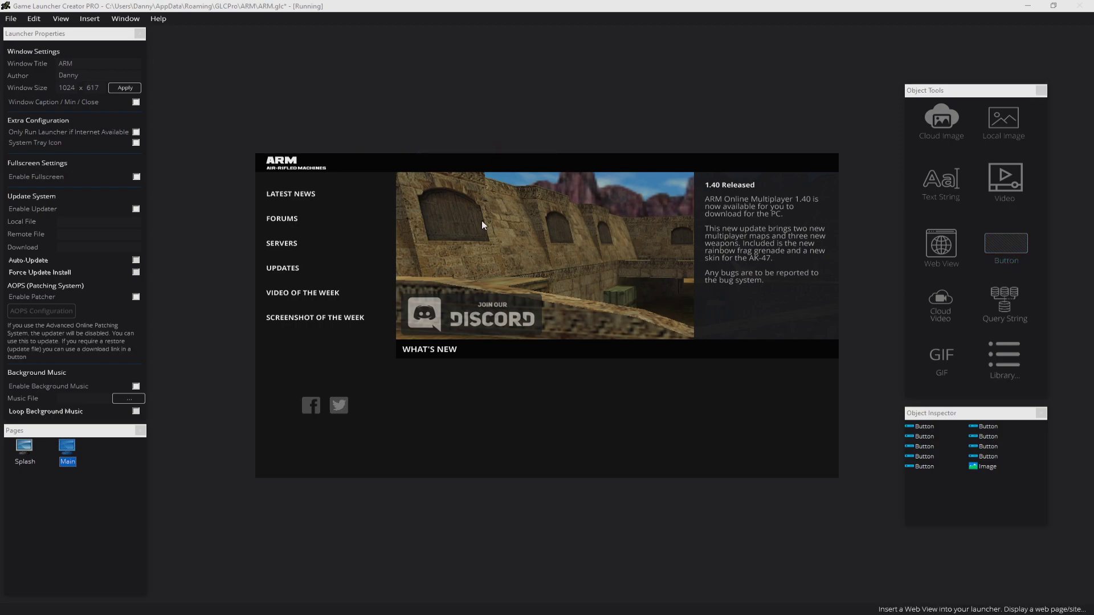
{"action": "left_click_drag", "start_coordinate": [327, 171], "coordinate": [423, 422]}
{"action": "right_click", "coordinate": [423, 422]}
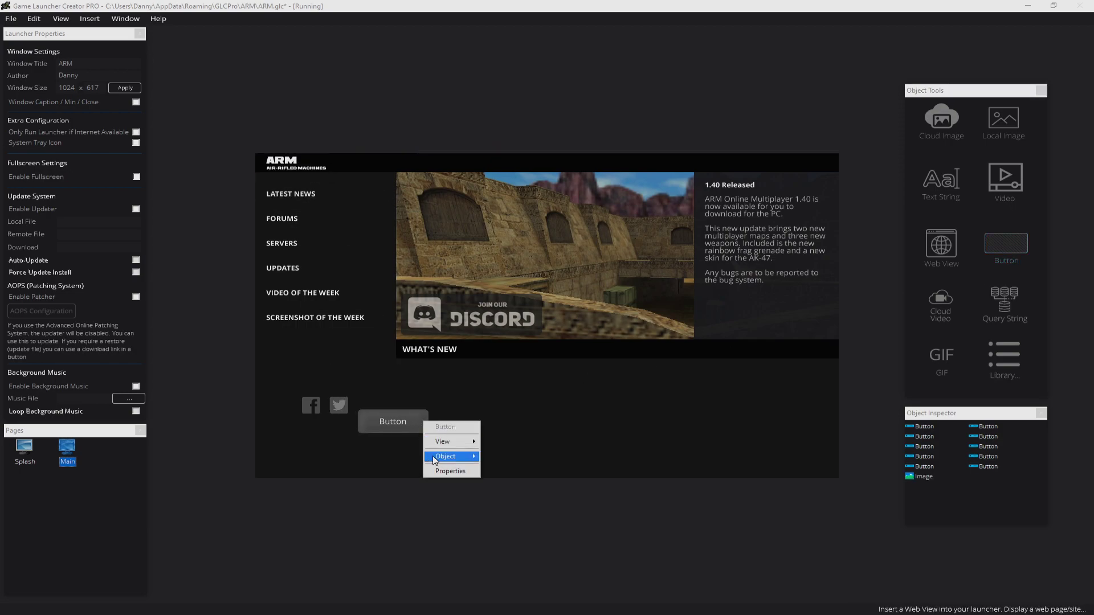
{"action": "left_click", "coordinate": [451, 472]}
Set the tenth button's up image to launc0.png and its hover and click images to launc1.png.
{"action": "left_click", "coordinate": [766, 272]}
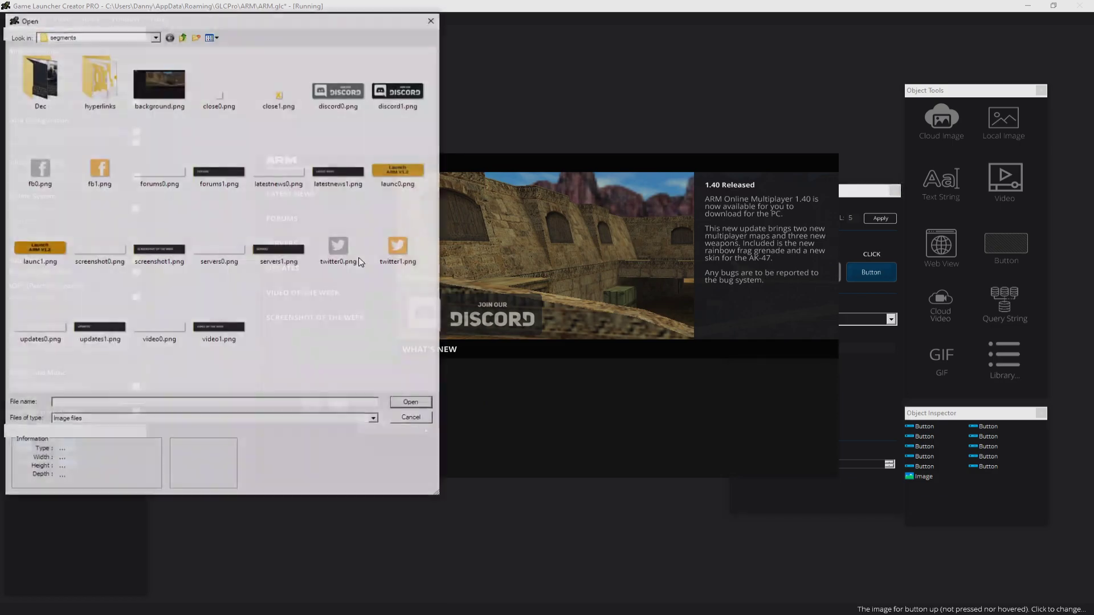
{"action": "double_click", "coordinate": [398, 171]}
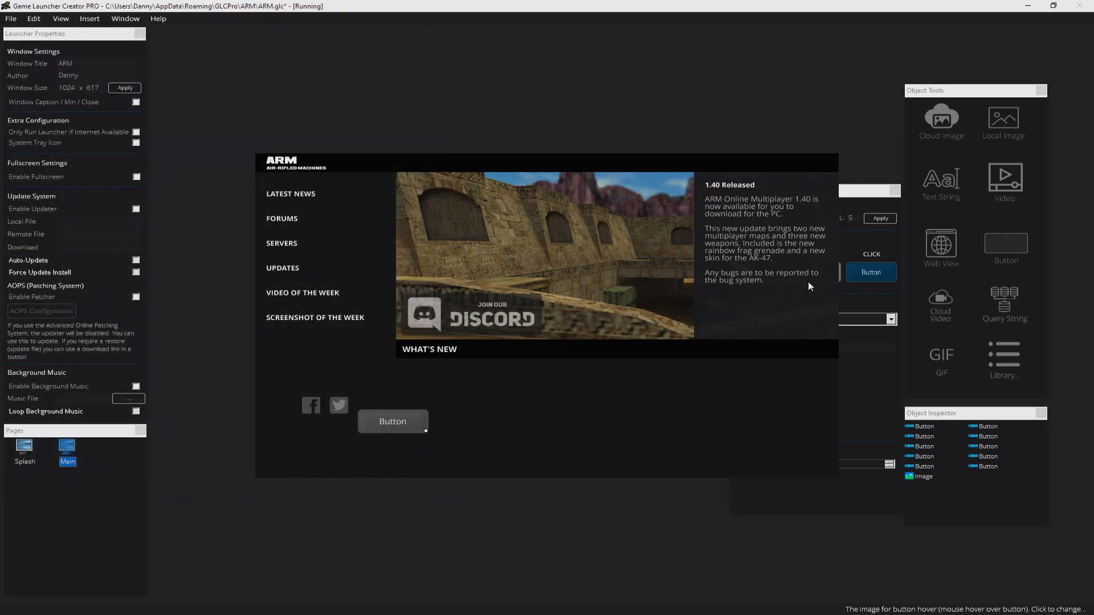
{"action": "left_click", "coordinate": [815, 273]}
{"action": "double_click", "coordinate": [38, 238]}
{"action": "left_click", "coordinate": [879, 271]}
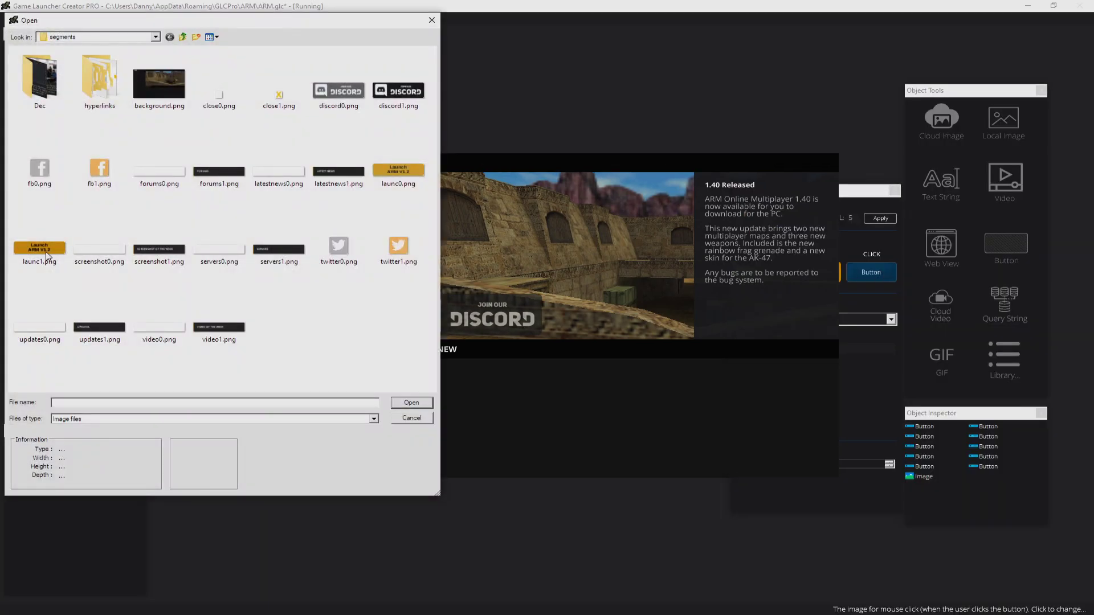
{"action": "double_click", "coordinate": [47, 253]}
Resize the Launch button to its original image size and look up the Launch button's position in the Fireworks mockup.
{"action": "right_click", "coordinate": [411, 422]}
{"action": "mouse_move", "coordinate": [444, 456]}
{"action": "left_click", "coordinate": [489, 472]}
{"action": "left_click_drag", "start_coordinate": [403, 431], "coordinate": [338, 434]}
{"action": "key", "text": "alt+Tab"}
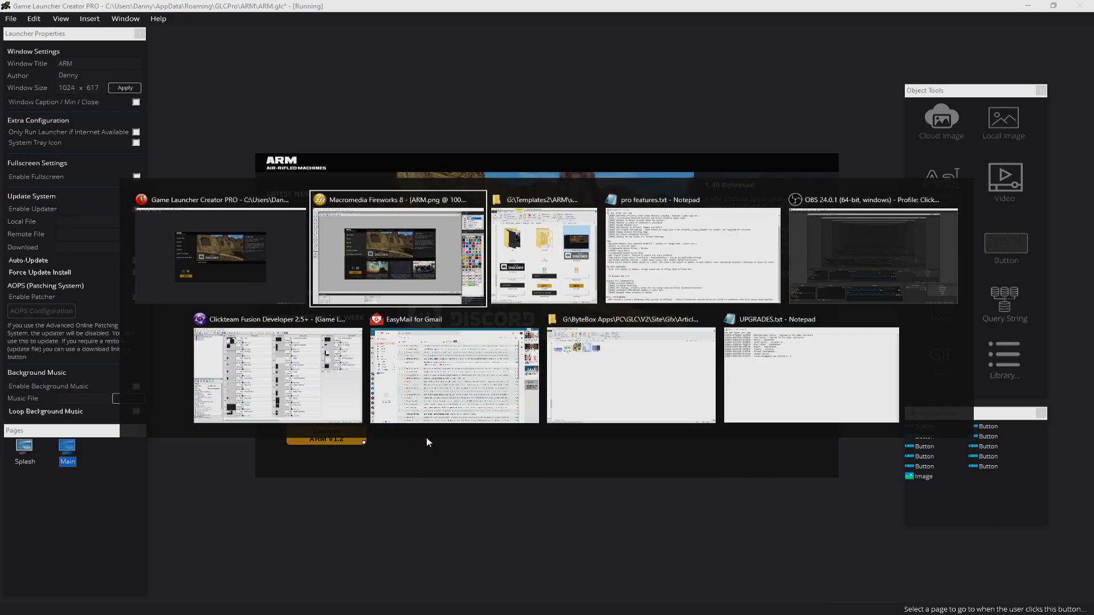
{"action": "left_click", "coordinate": [294, 420]}
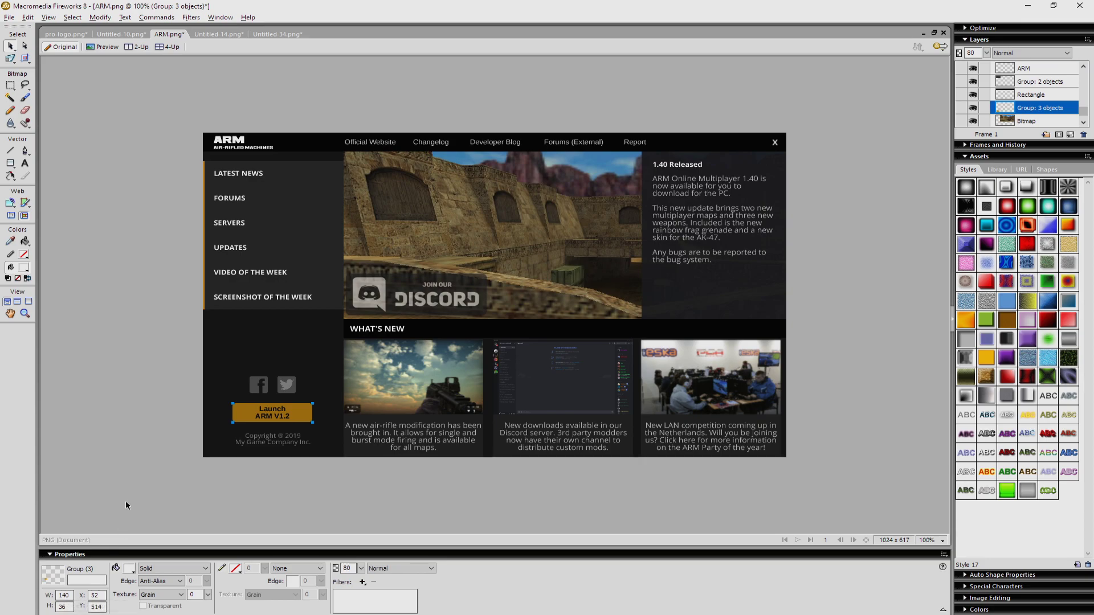
Back in Game Launcher Creator, set the Launch button's position to X 52, Y 514 and close its properties.
{"action": "key", "text": "alt+Tab"}
{"action": "right_click", "coordinate": [379, 423]}
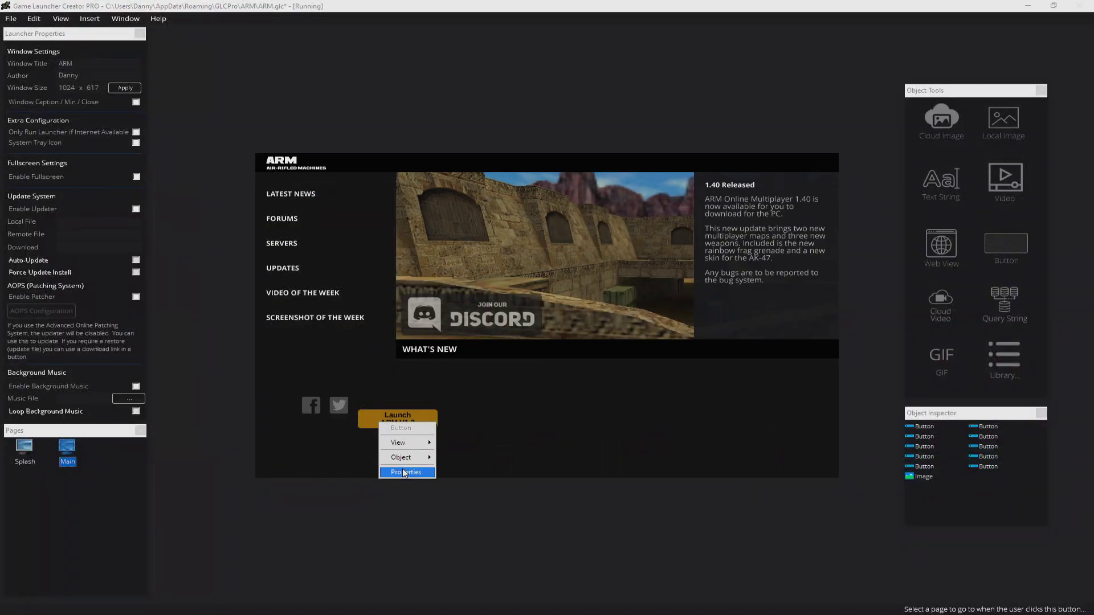
{"action": "left_click", "coordinate": [404, 473]}
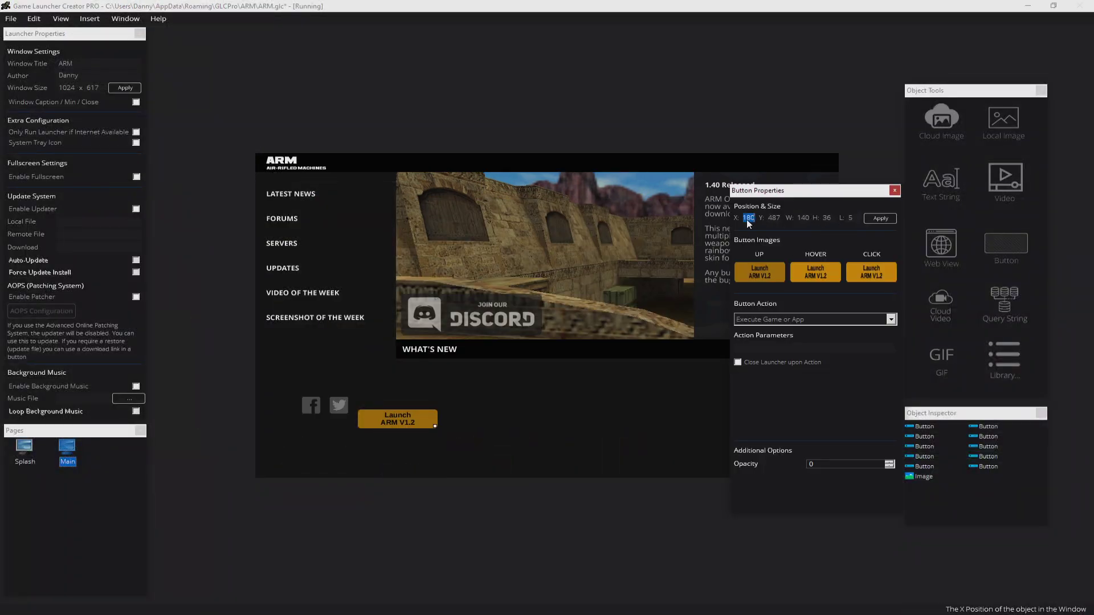
{"action": "type", "text": "52"}
{"action": "type", "text": "514"}
{"action": "left_click", "coordinate": [885, 220]}
{"action": "left_click", "coordinate": [893, 192]}
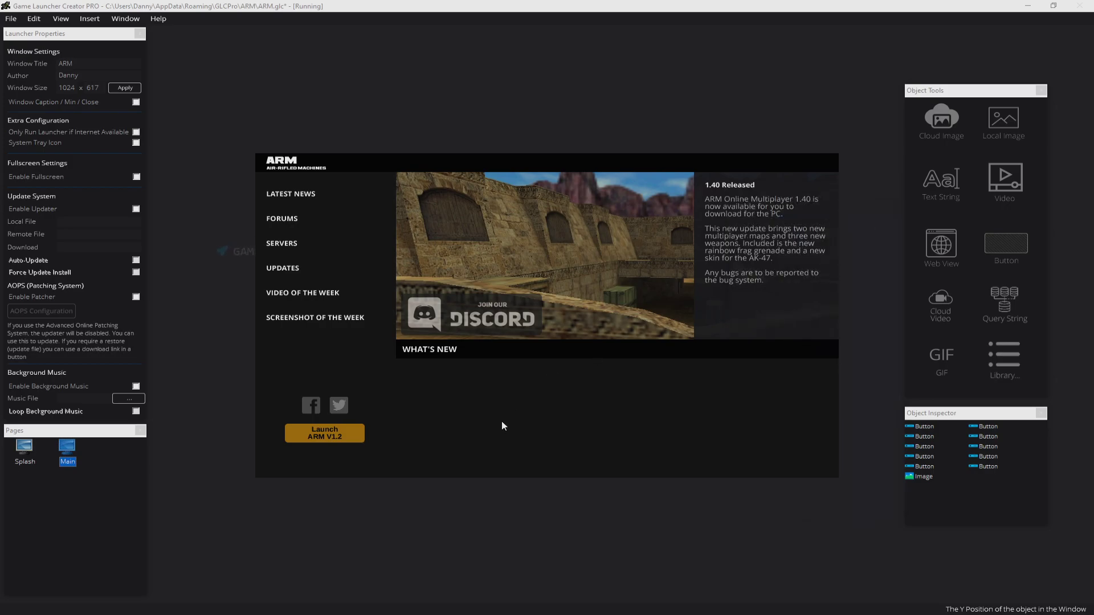
Check the news panels in the Fireworks mockup, then insert a local image and move it to the launcher's lower area.
{"action": "key", "text": "alt+Tab"}
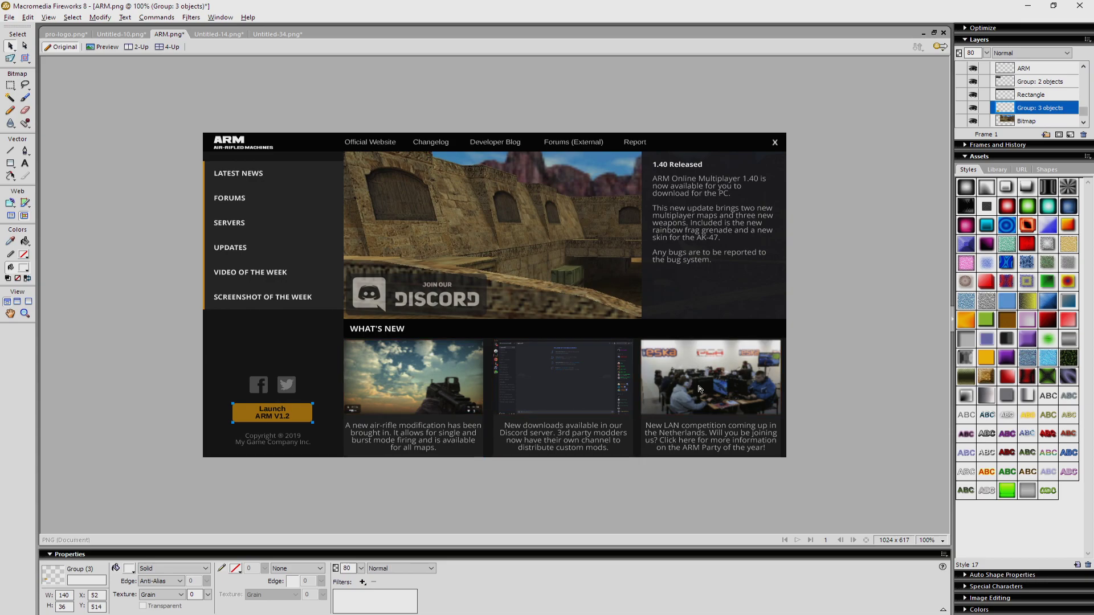
{"action": "key", "text": "alt+Tab"}
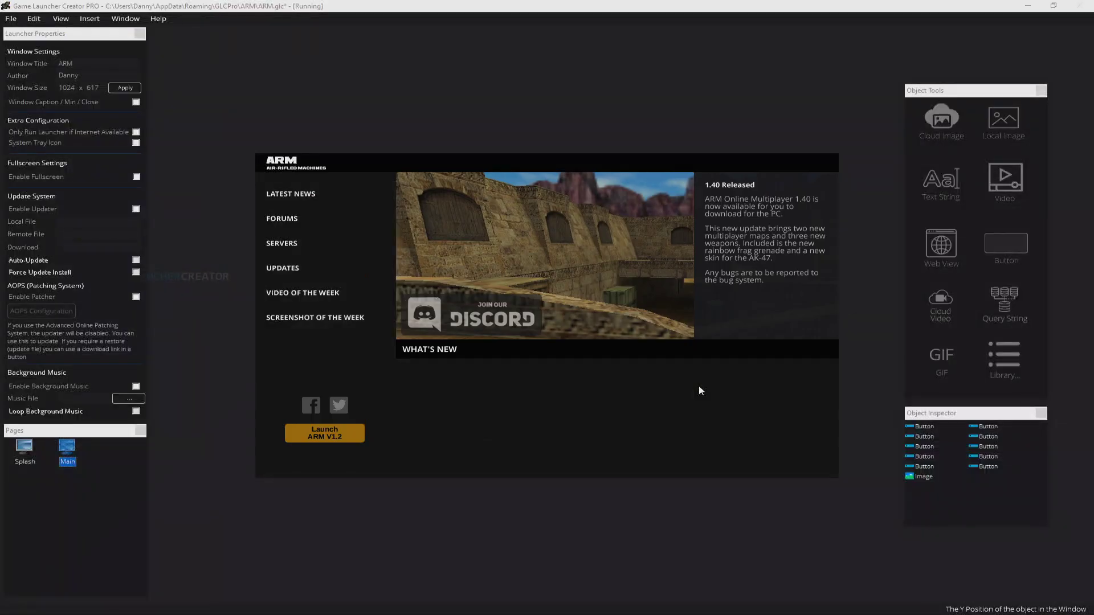
{"action": "left_click", "coordinate": [994, 123]}
{"action": "left_click_drag", "start_coordinate": [383, 216], "coordinate": [515, 364]}
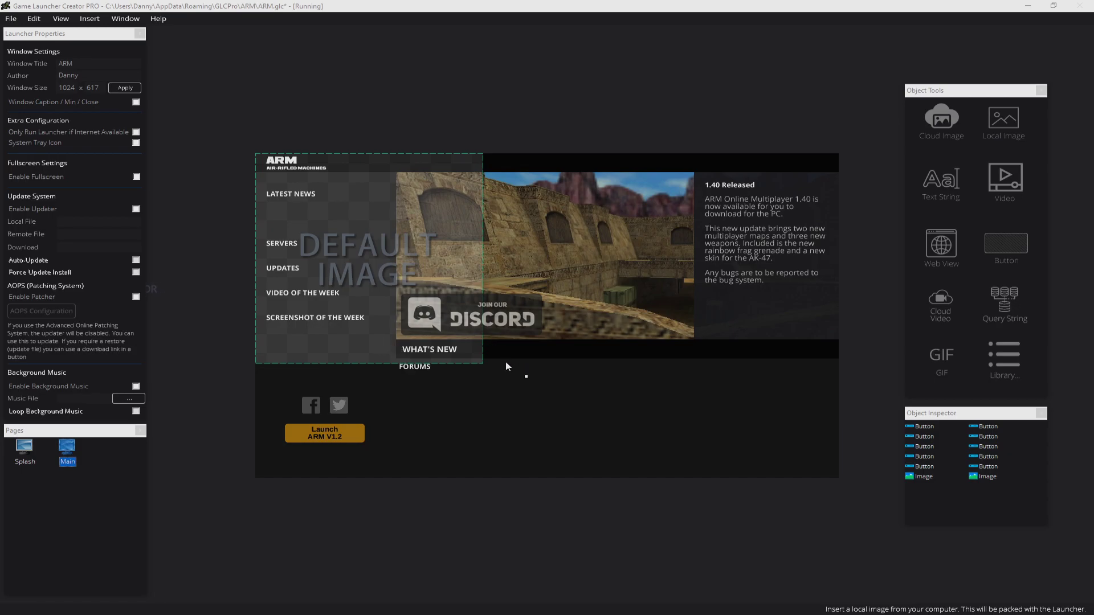
{"action": "left_click_drag", "start_coordinate": [437, 198], "coordinate": [642, 340]}
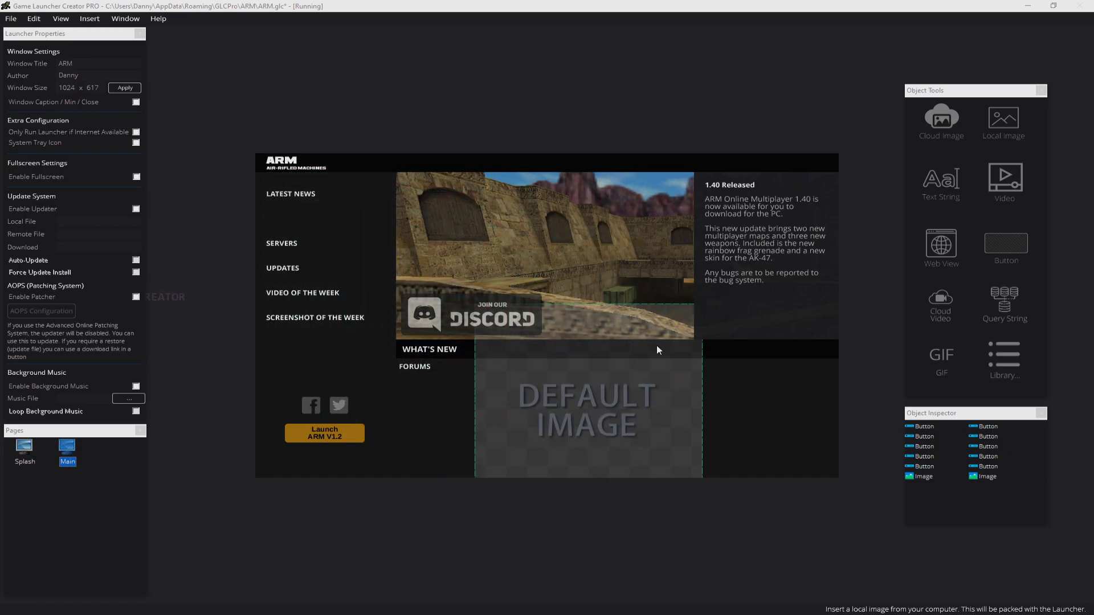
Look up the displaced Forums button's position in the Fireworks mockup and set the button to X 0, Y 101.
{"action": "key", "text": "alt+Tab"}
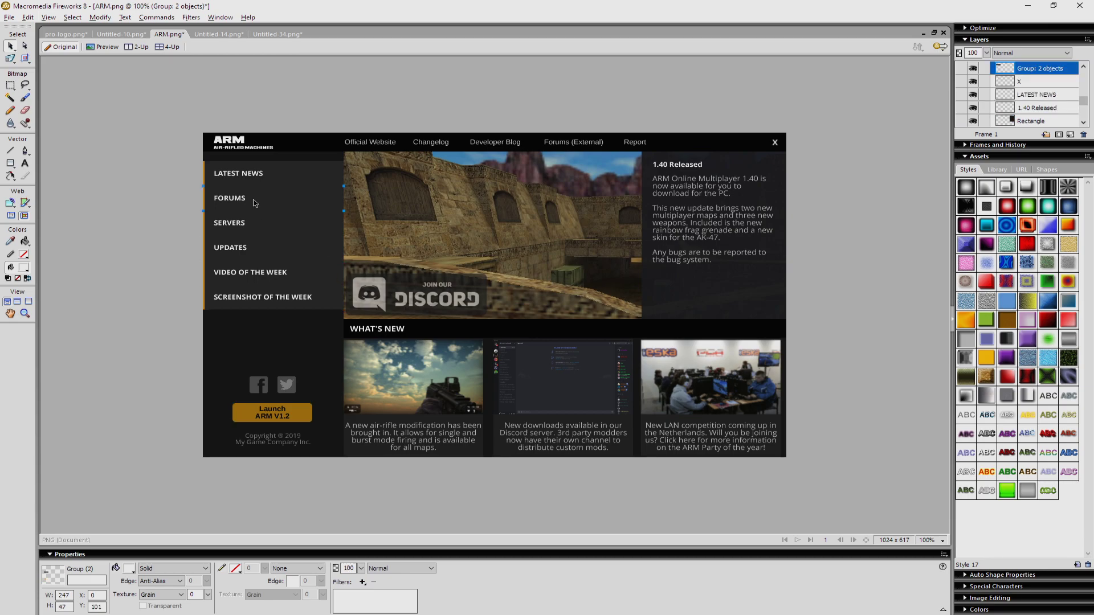
{"action": "key", "text": "alt+Tab"}
{"action": "right_click", "coordinate": [410, 370]}
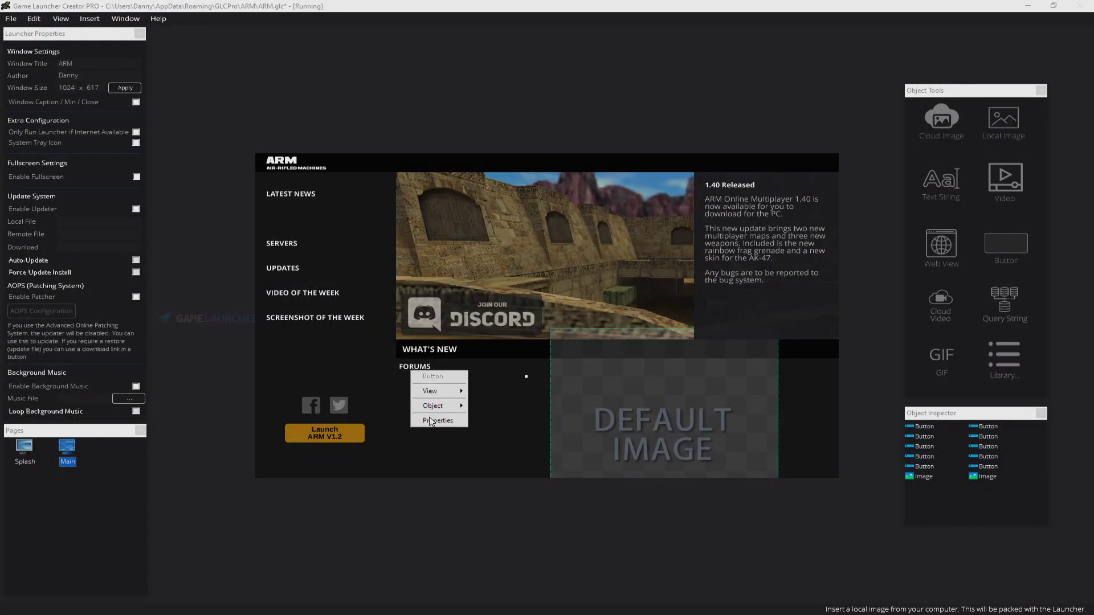
{"action": "left_click", "coordinate": [434, 422]}
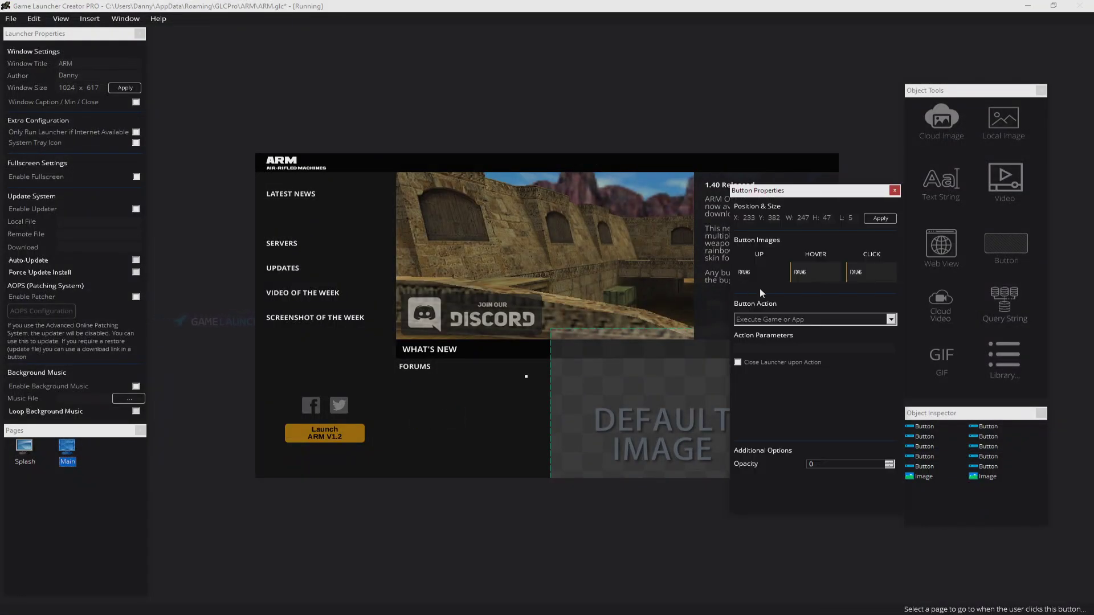
{"action": "double_click", "coordinate": [746, 217]}
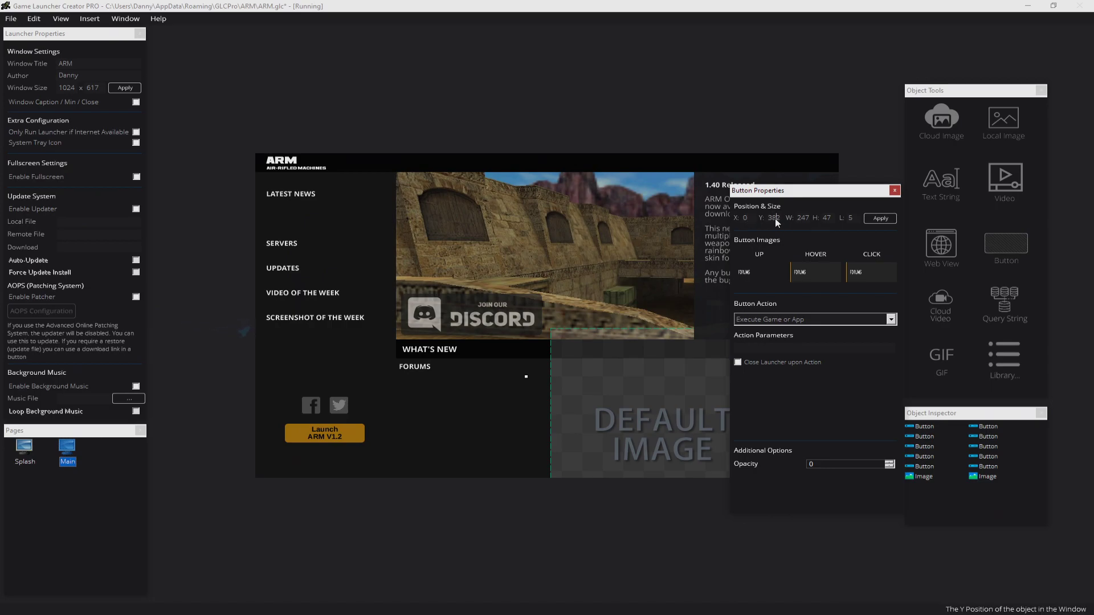
{"action": "double_click", "coordinate": [773, 218]}
{"action": "type", "text": "101"}
{"action": "key", "text": "Return"}
{"action": "left_click", "coordinate": [895, 191]}
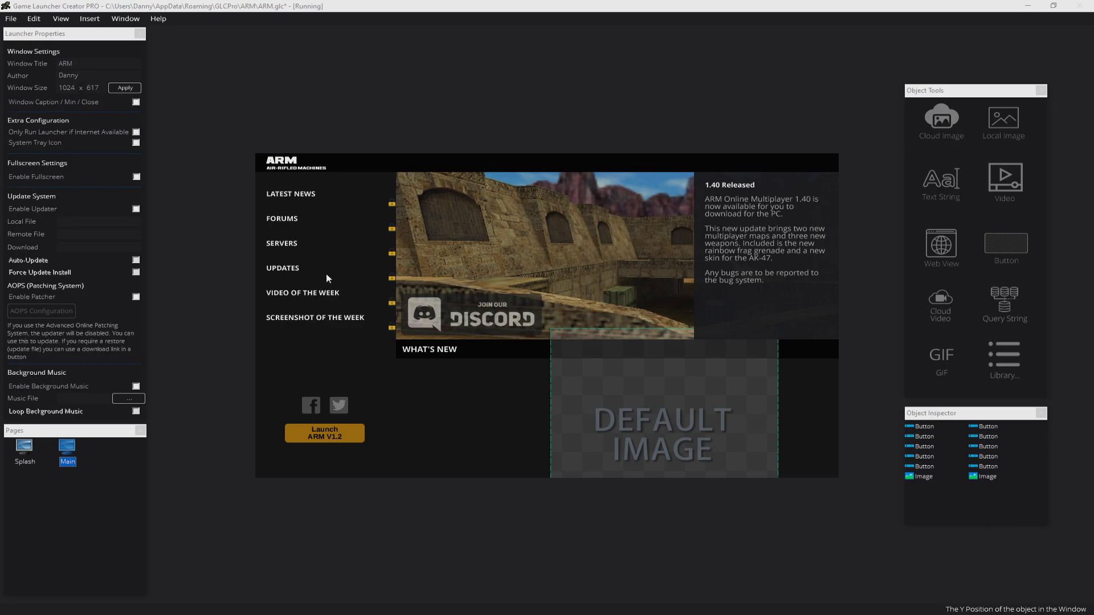
Move the placeholder image directly under the WHAT'S NEW heading and compare its placement with the Fireworks mockup.
{"action": "left_click_drag", "start_coordinate": [653, 426], "coordinate": [497, 471]}
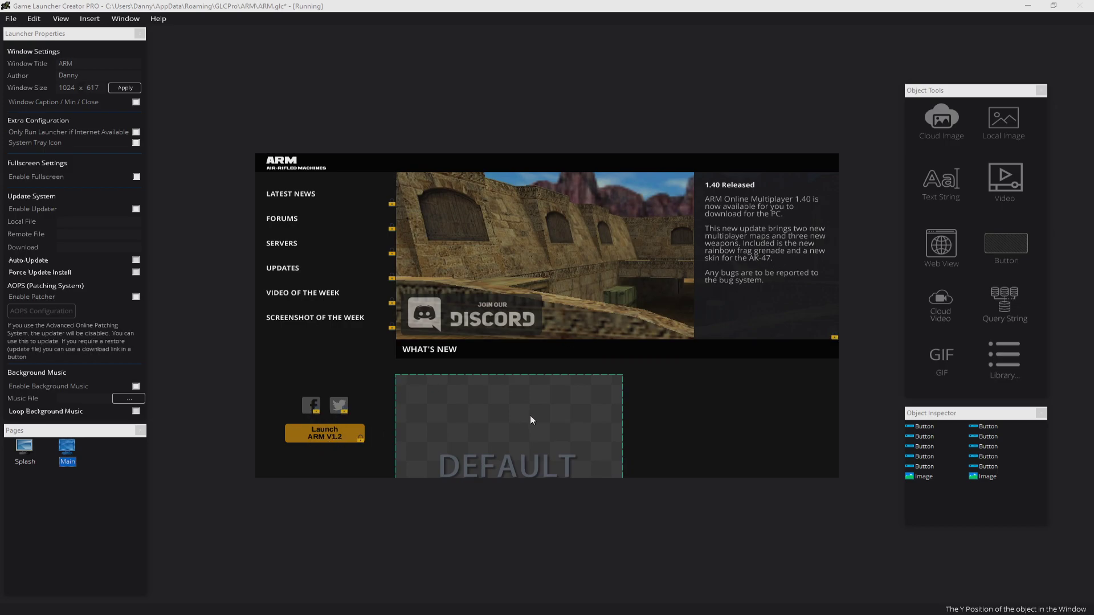
{"action": "left_click_drag", "start_coordinate": [453, 432], "coordinate": [450, 420]}
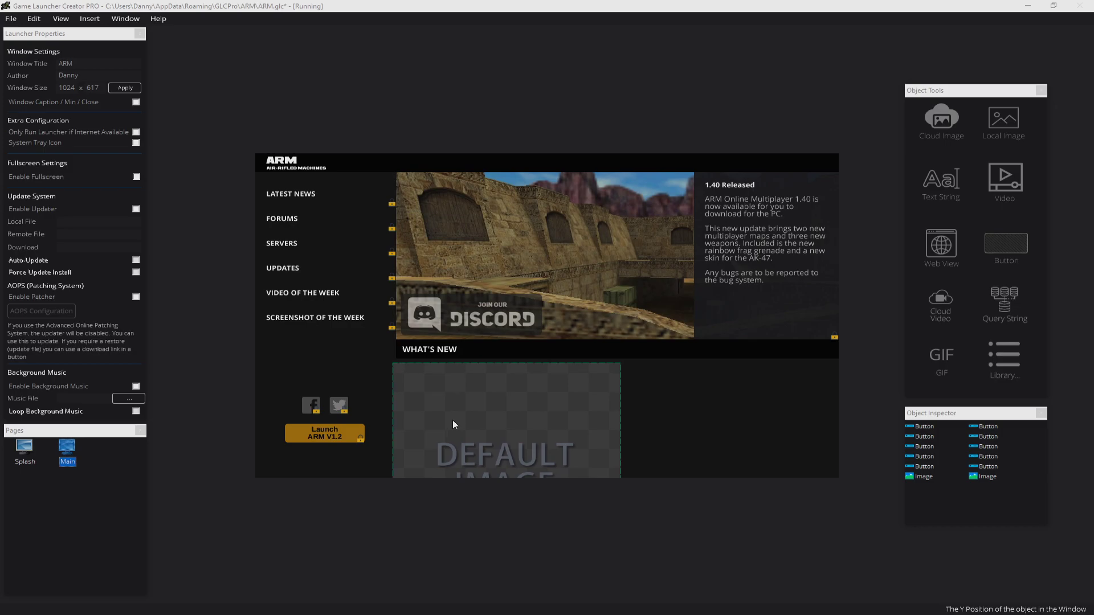
{"action": "key", "text": "alt+Tab"}
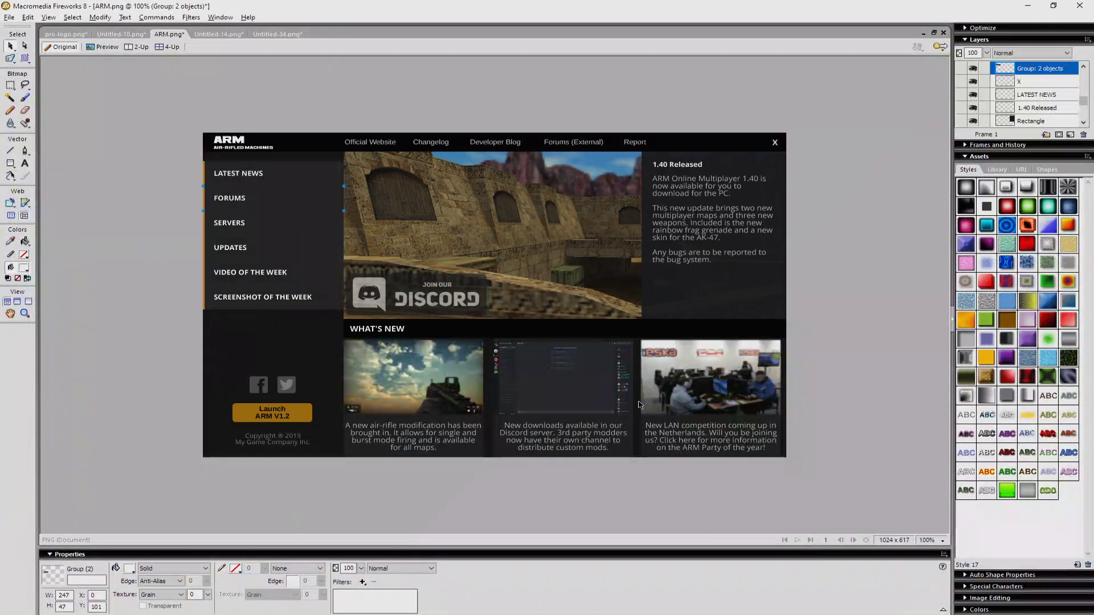
{"action": "key", "text": "alt+Tab"}
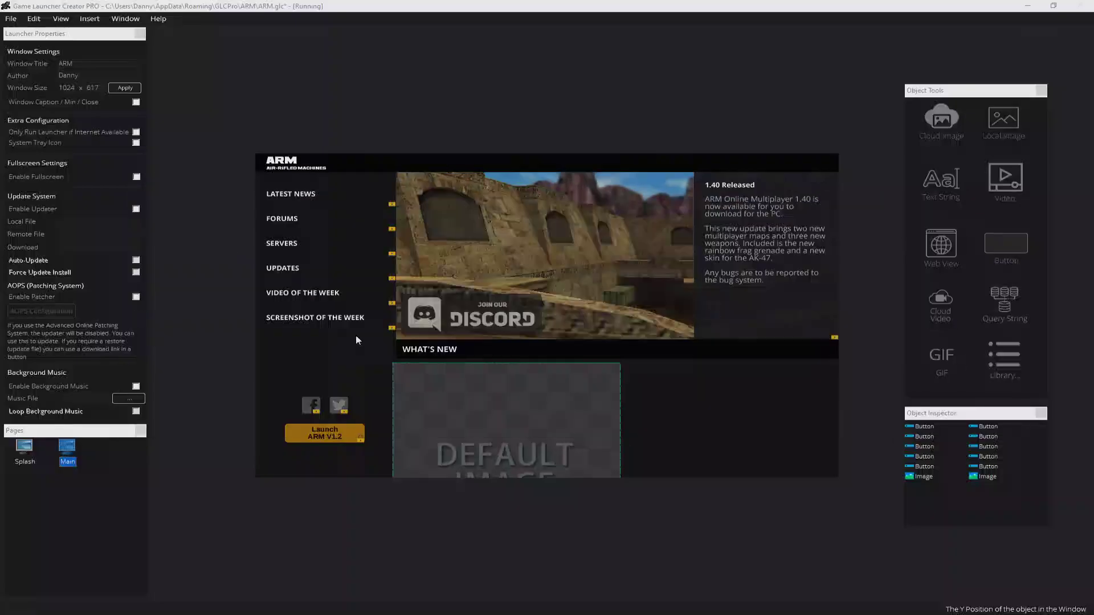
Load news0.png from the Dec folder into the placeholder image and resize it to its original image size.
{"action": "right_click", "coordinate": [528, 436]}
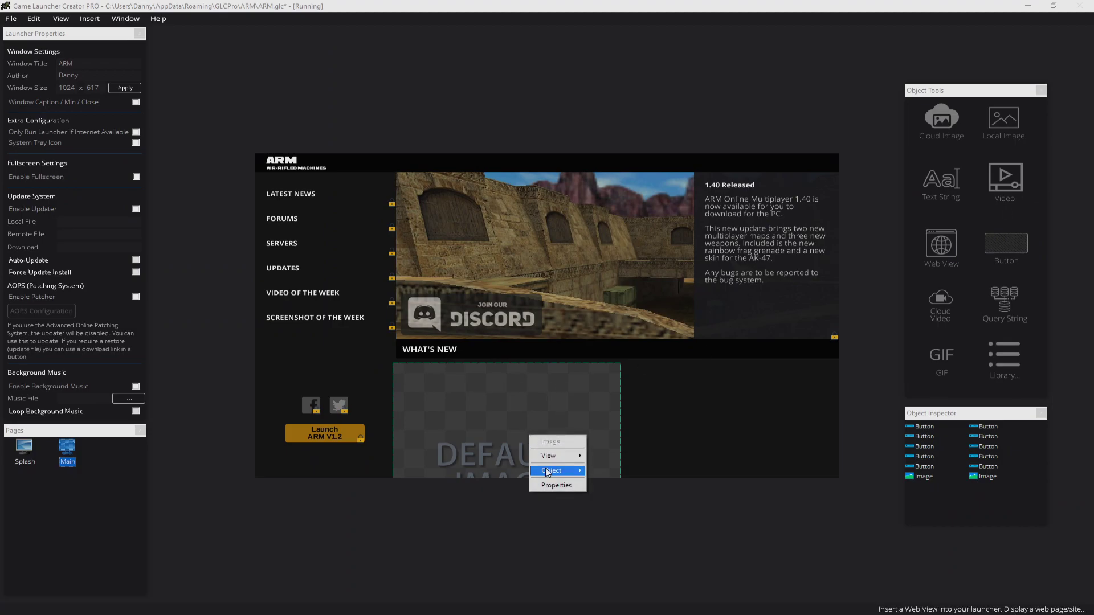
{"action": "left_click", "coordinate": [555, 488]}
{"action": "left_click", "coordinate": [881, 268]}
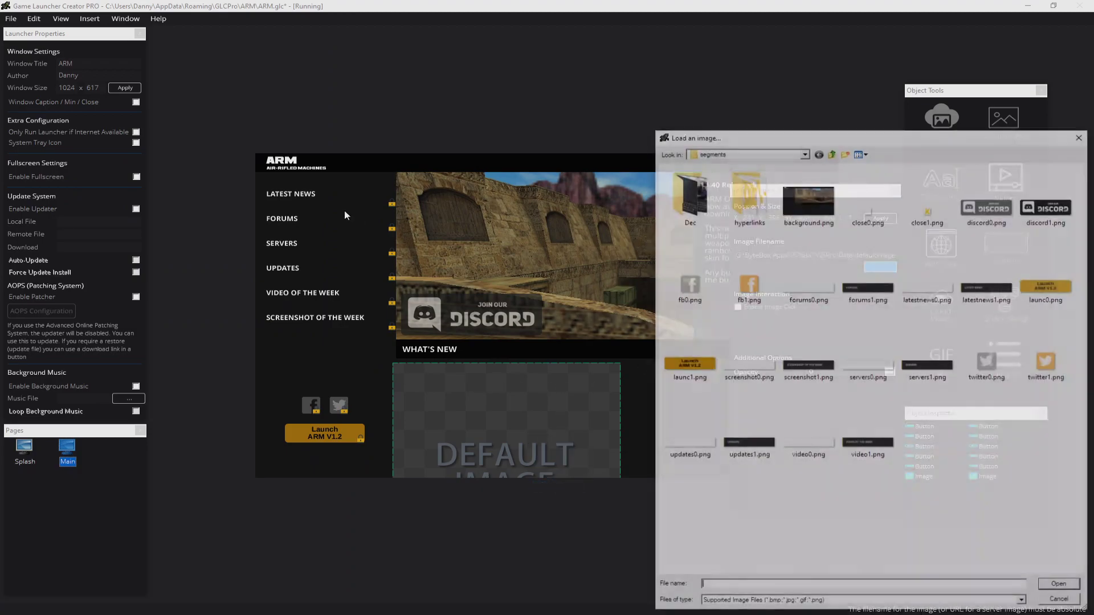
{"action": "double_click", "coordinate": [689, 193]}
{"action": "double_click", "coordinate": [689, 192]}
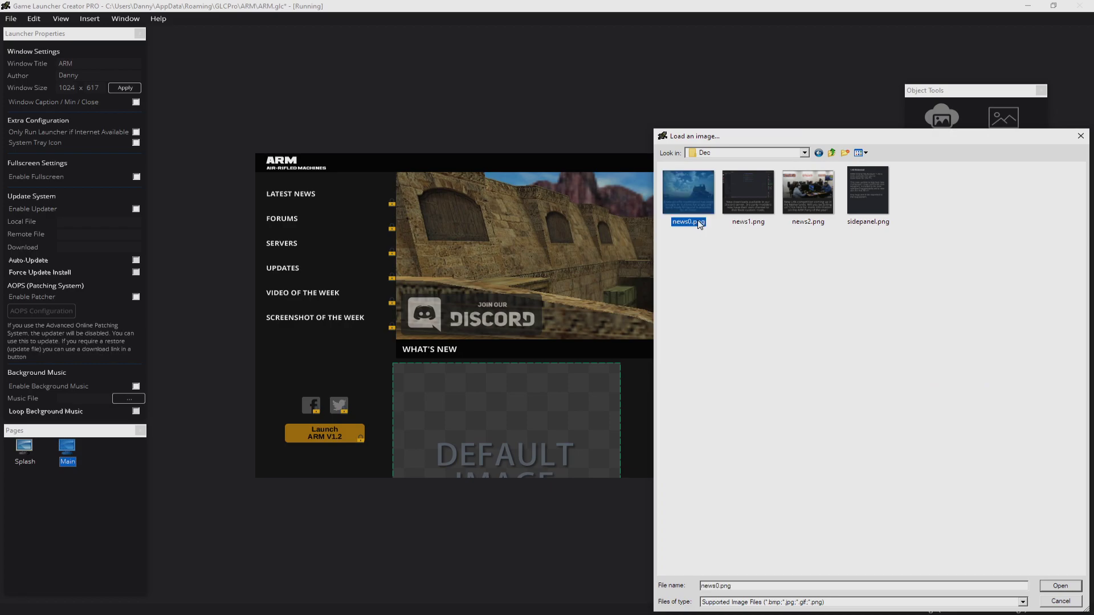
{"action": "right_click", "coordinate": [533, 429]}
{"action": "mouse_move", "coordinate": [564, 469]}
{"action": "left_click", "coordinate": [618, 479]}
Look up the first news panel's position in the Fireworks mockup and set the news image to X 247, Y 392.
{"action": "right_click", "coordinate": [504, 459]}
{"action": "left_click", "coordinate": [530, 511]}
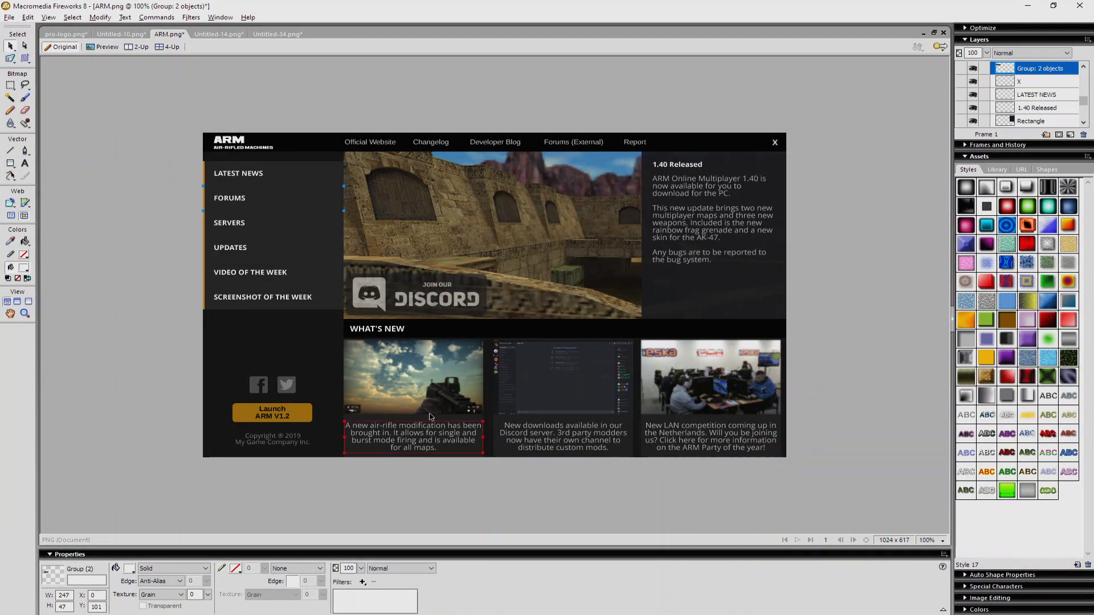
{"action": "left_click", "coordinate": [343, 458]}
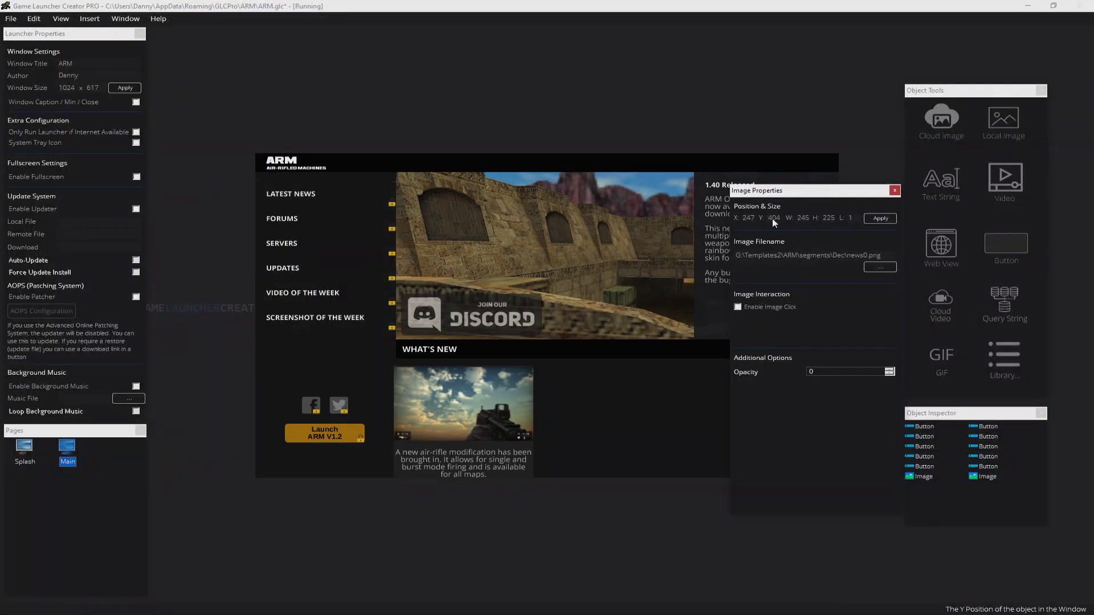
{"action": "type", "text": "392"}
{"action": "left_click", "coordinate": [881, 219]}
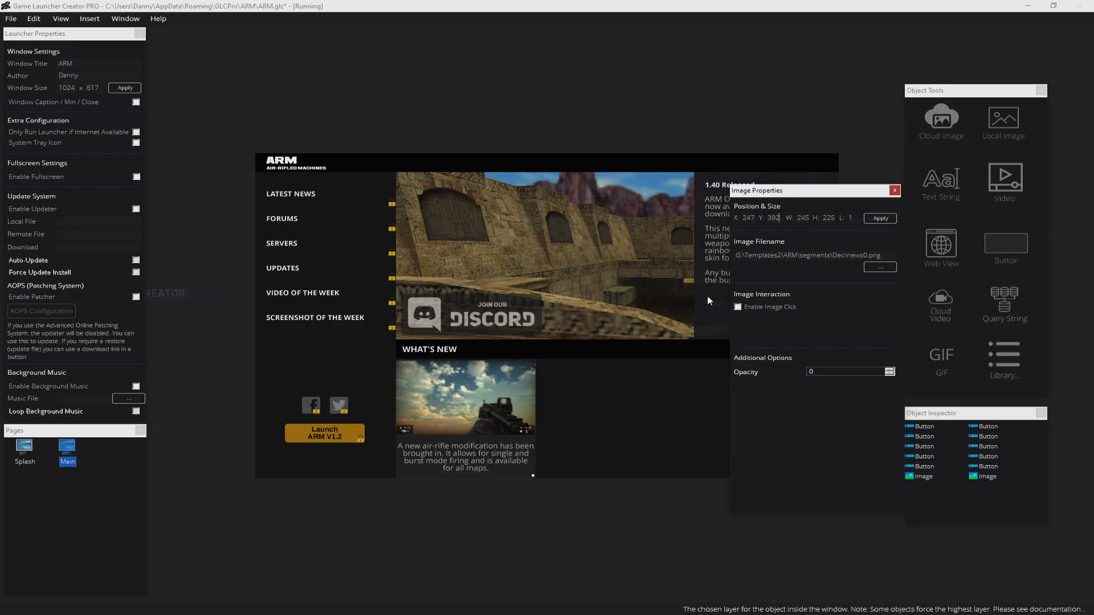
{"action": "left_click", "coordinate": [895, 191]}
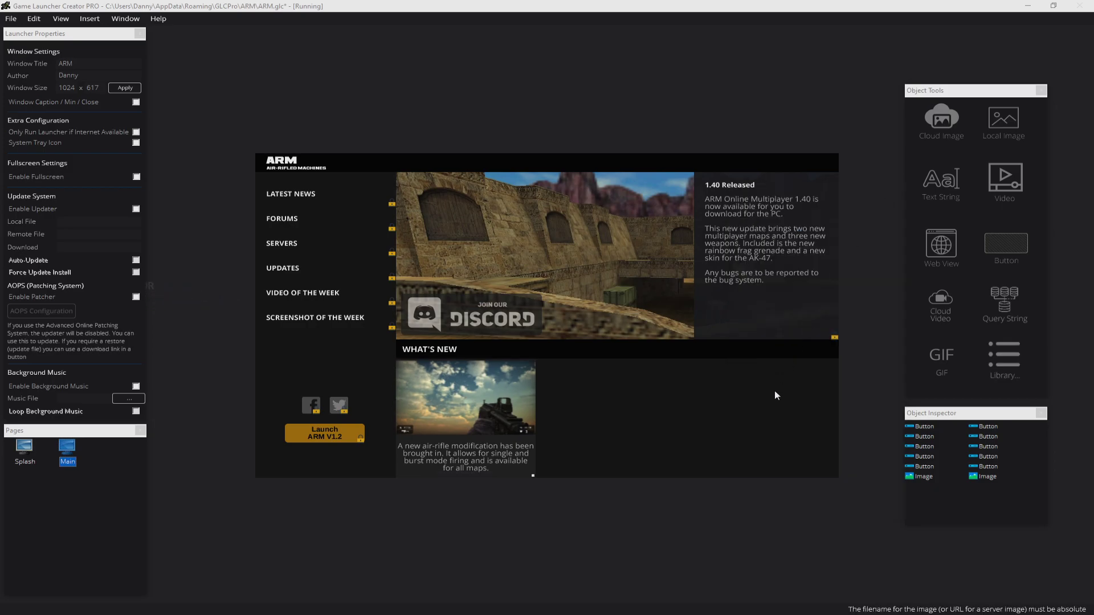
Insert another local image beside the first news image and load news1.png from the Dec folder into it.
{"action": "left_click_drag", "start_coordinate": [994, 128], "coordinate": [626, 399]}
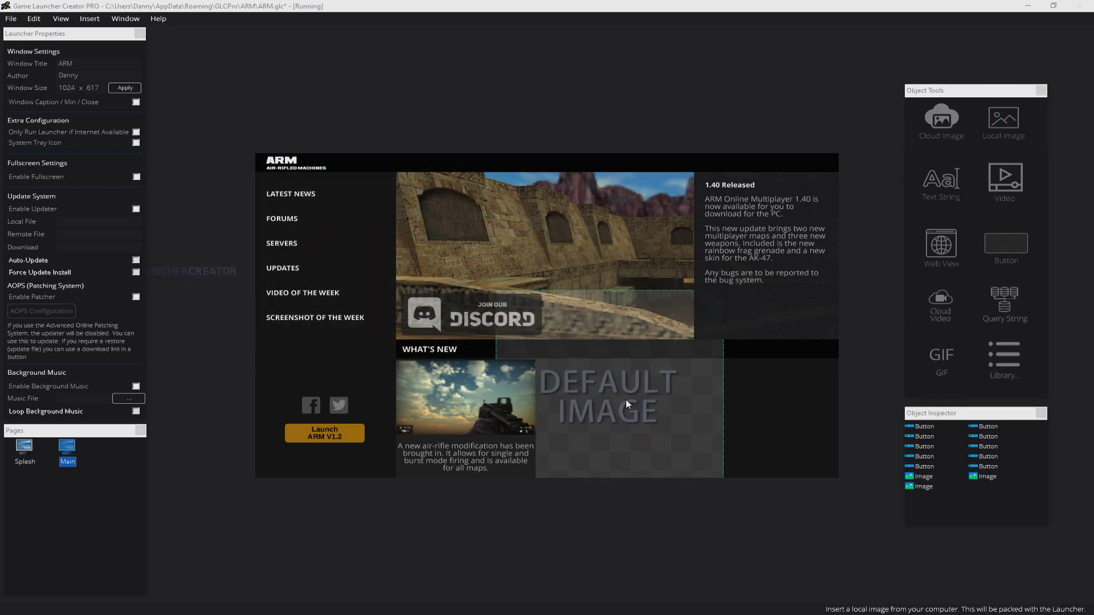
{"action": "right_click", "coordinate": [632, 442]}
{"action": "left_click", "coordinate": [648, 493]}
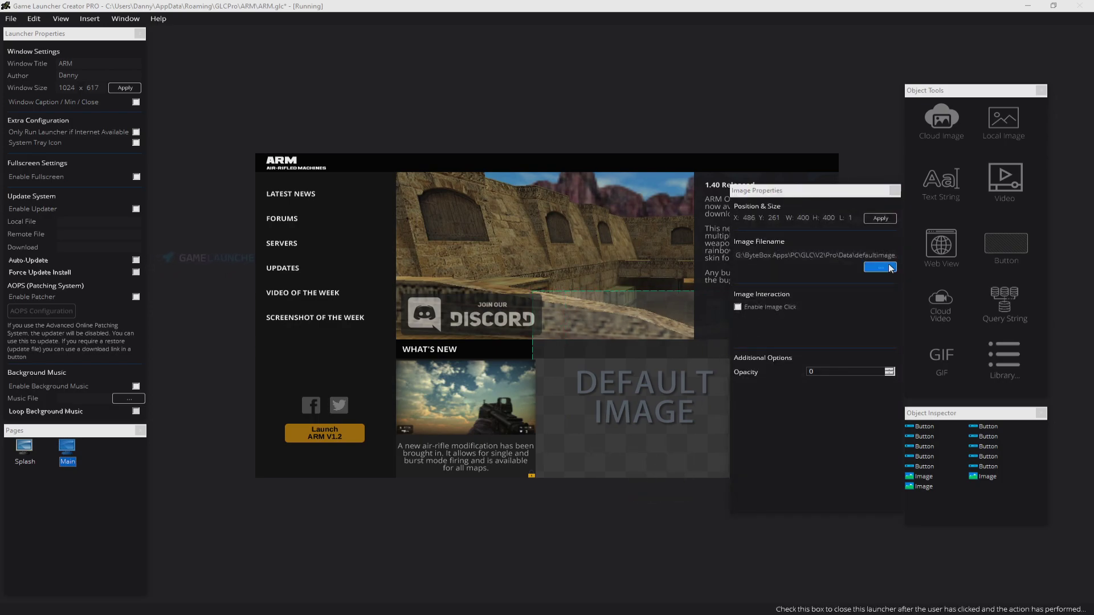
{"action": "left_click", "coordinate": [881, 267]}
{"action": "double_click", "coordinate": [749, 203]}
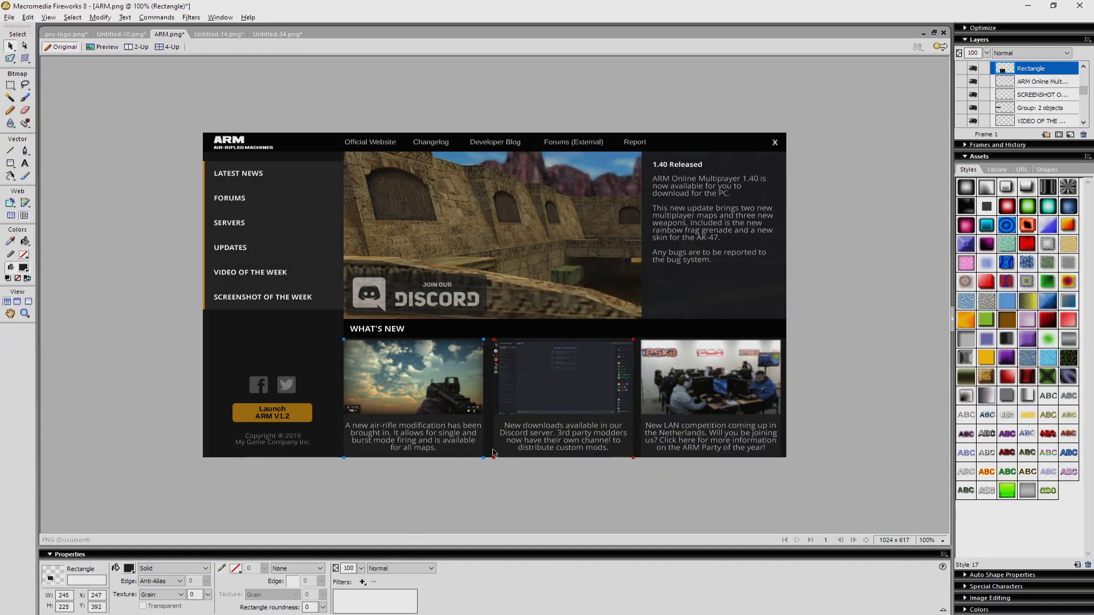
Set the second news image's position to X 510, Y 392 from the Fireworks mockup and resize it to its original image size.
{"action": "left_click", "coordinate": [494, 453]}
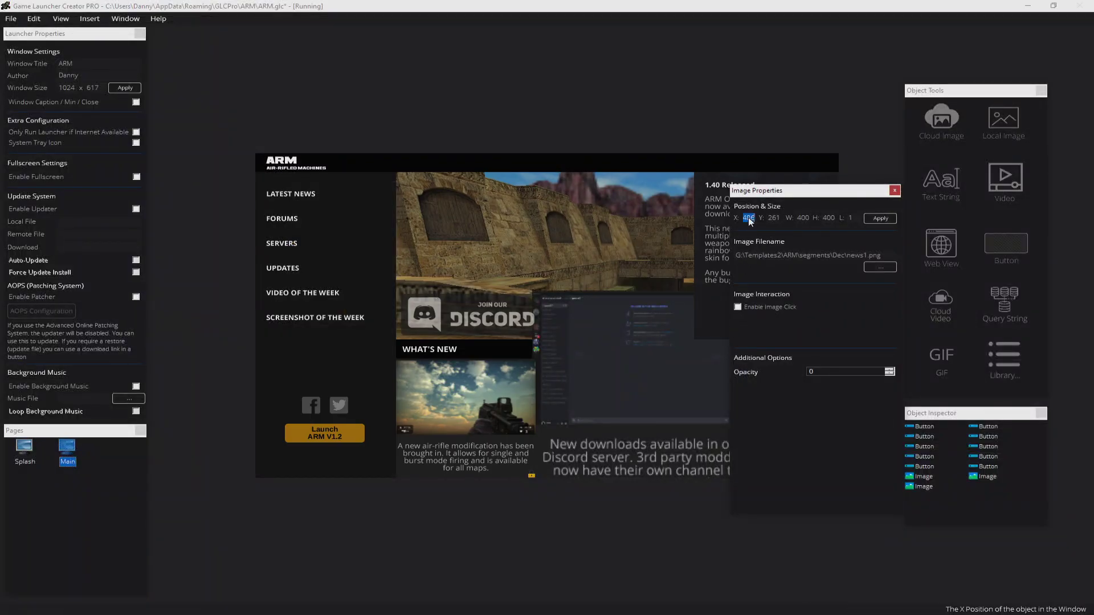
{"action": "type", "text": "510"}
{"action": "type", "text": "392"}
{"action": "left_click", "coordinate": [880, 219]}
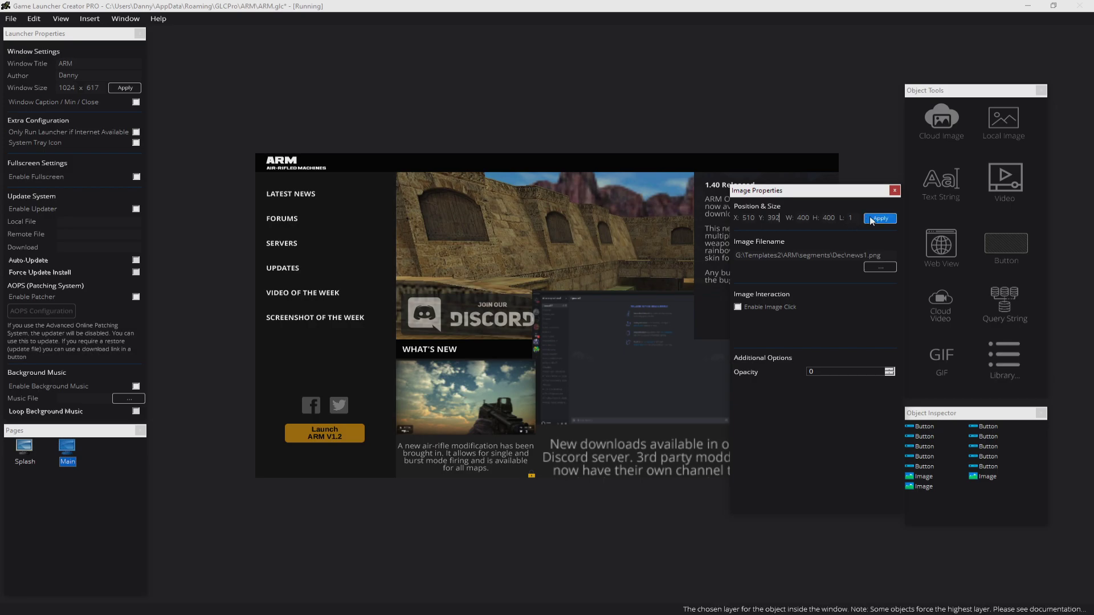
{"action": "right_click", "coordinate": [624, 378]}
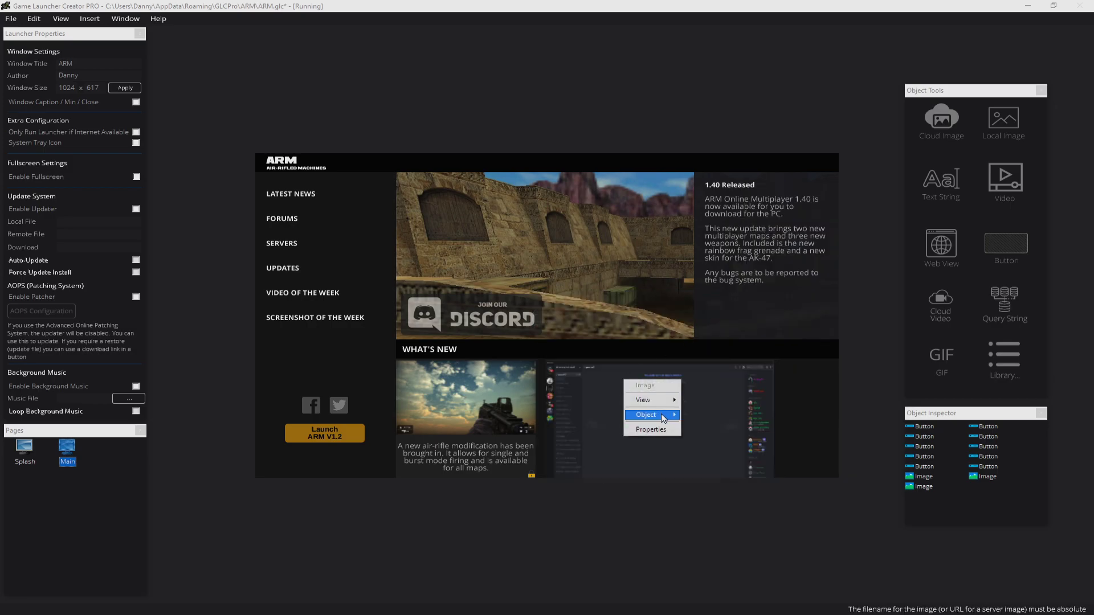
{"action": "left_click", "coordinate": [634, 420]}
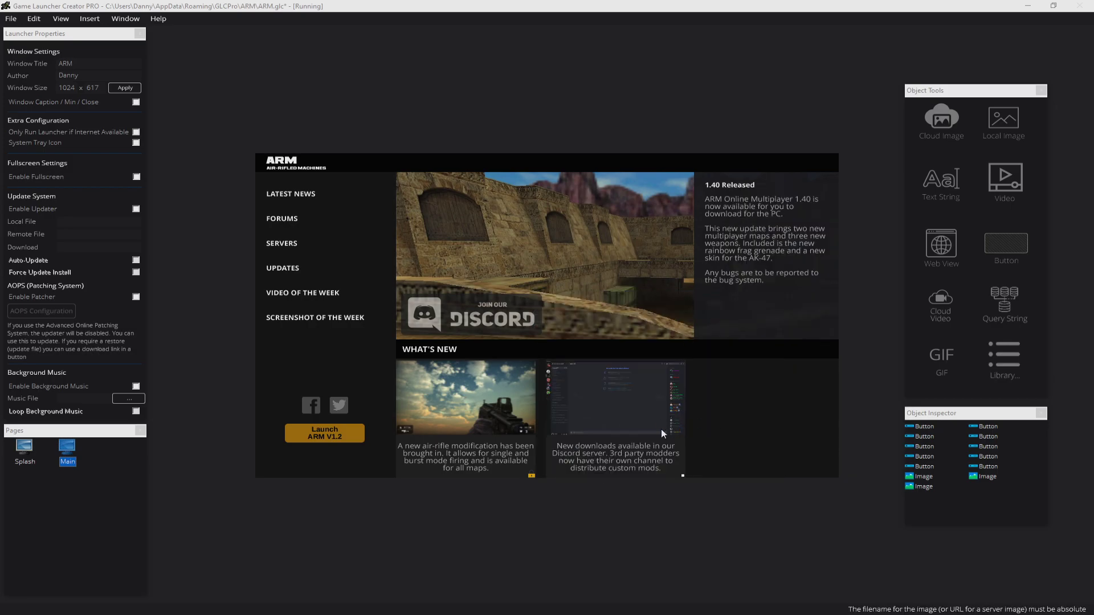
Insert a third local image beside the second news image and load news2.png from the Dec folder into it.
{"action": "left_click", "coordinate": [1004, 134]}
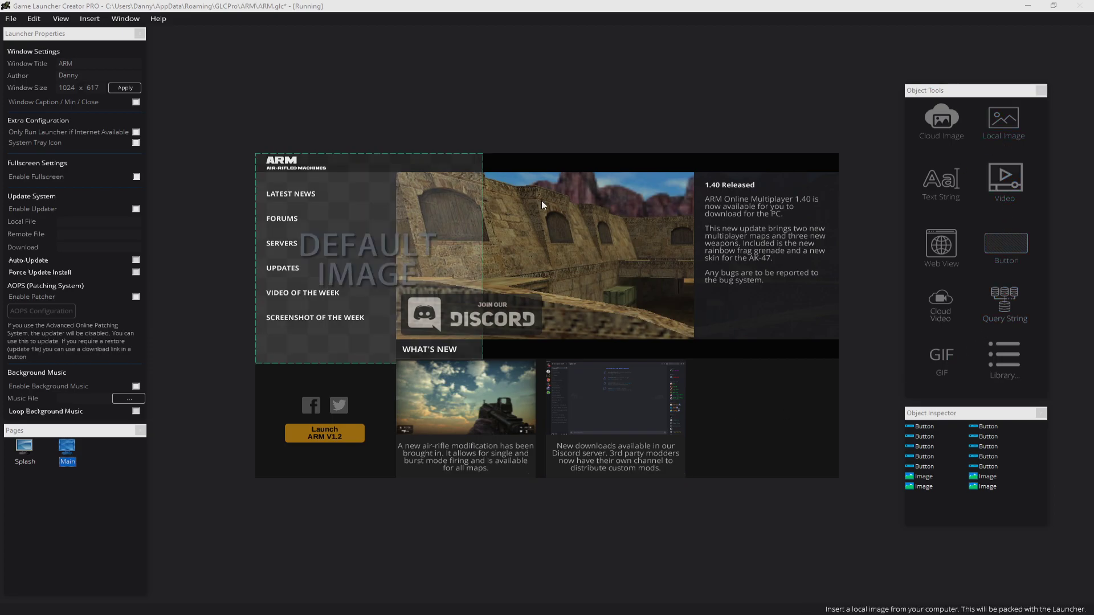
{"action": "left_click_drag", "start_coordinate": [408, 239], "coordinate": [779, 360]}
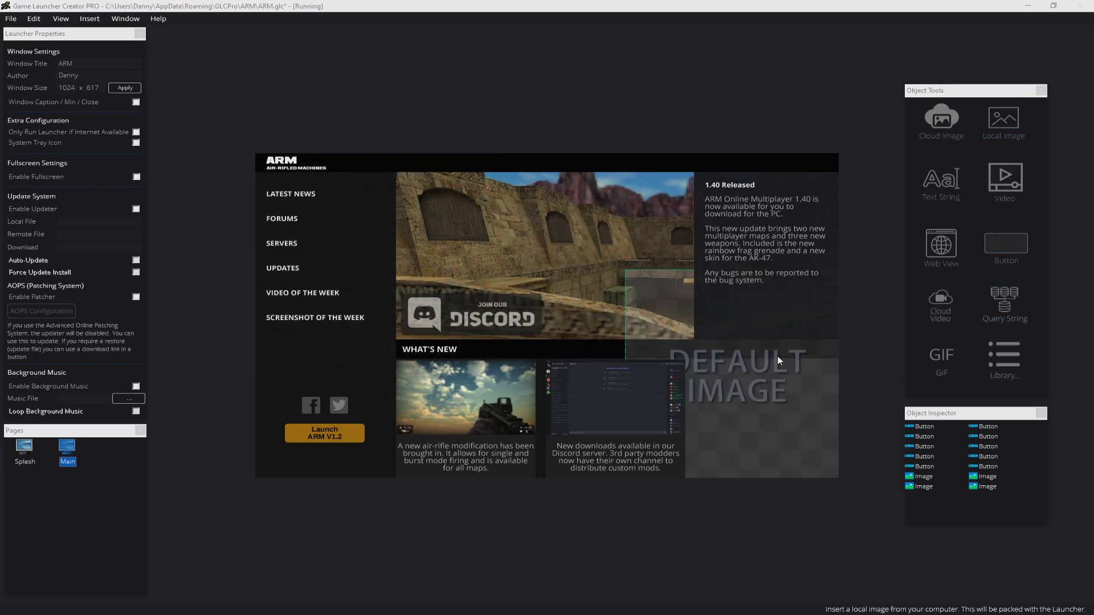
{"action": "right_click", "coordinate": [749, 437]}
{"action": "left_click", "coordinate": [770, 481]}
{"action": "key", "text": "alt+Tab"}
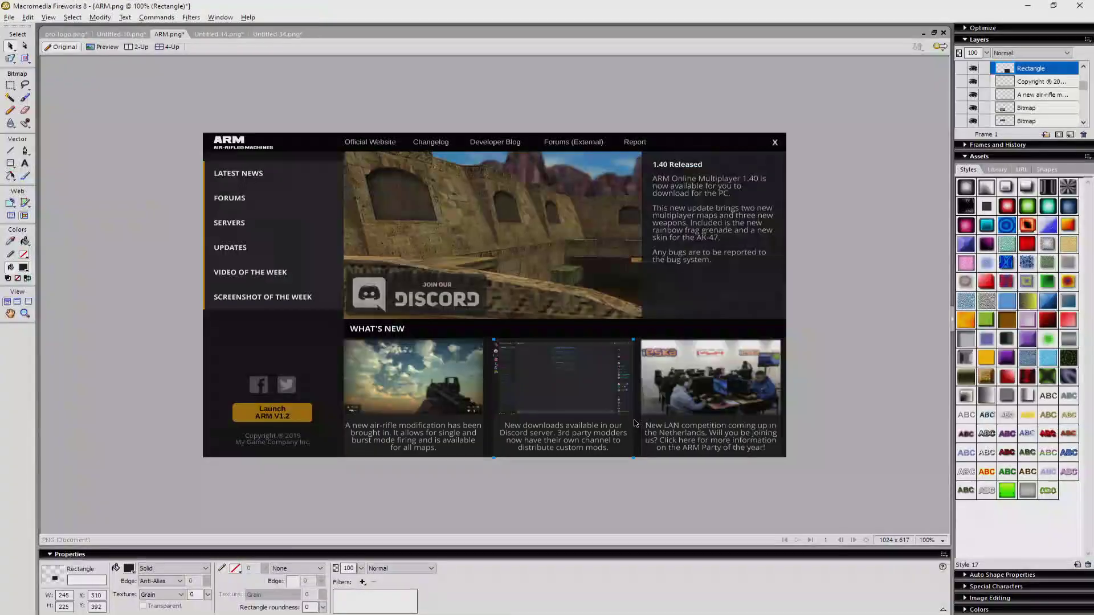
{"action": "left_click", "coordinate": [644, 461]}
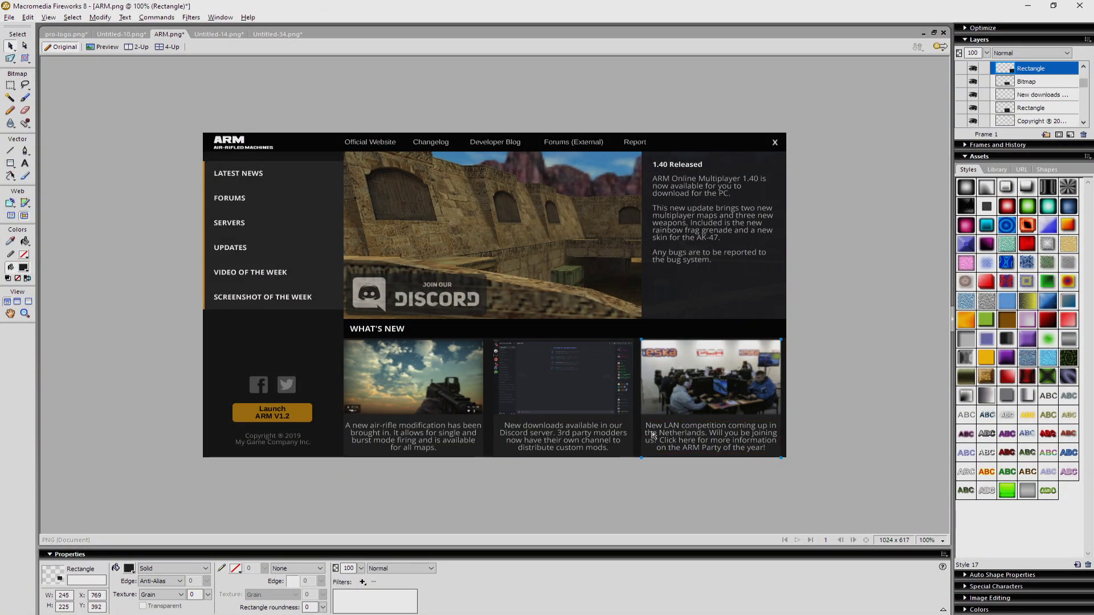
{"action": "key", "text": "alt+Tab"}
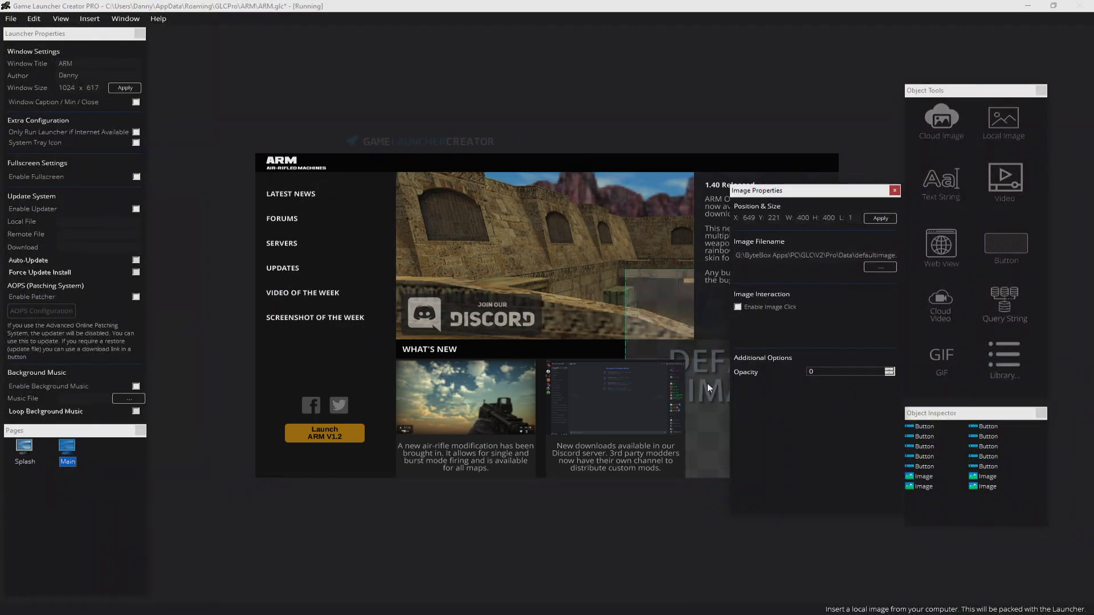
{"action": "left_click", "coordinate": [880, 267]}
{"action": "double_click", "coordinate": [807, 193]}
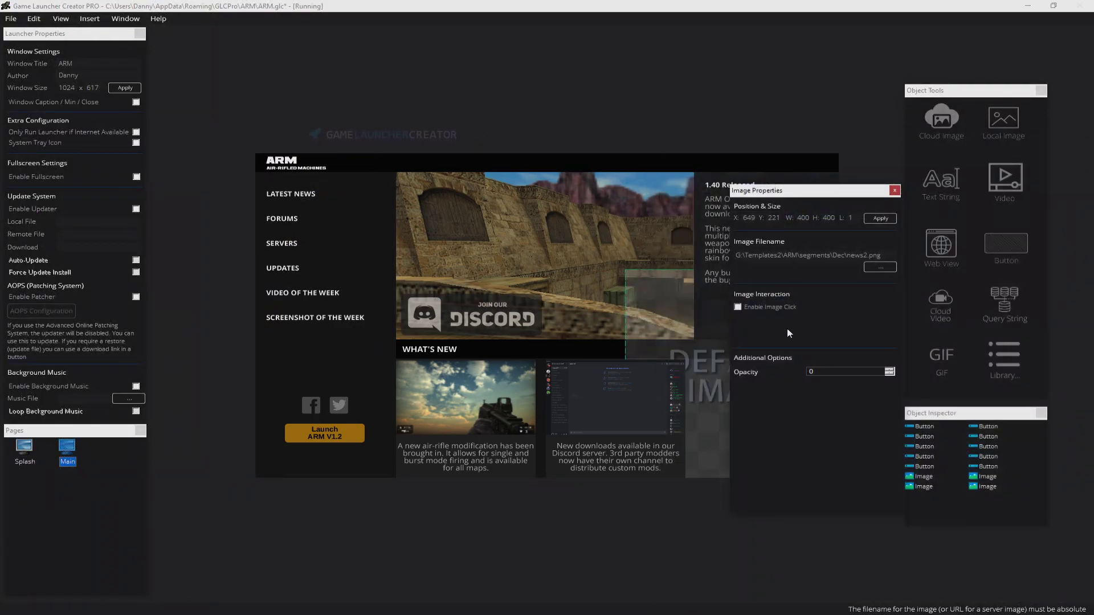
Set the third news image's position to X 769, Y 392 as in the Fireworks mockup.
{"action": "key", "text": "alt+Tab"}
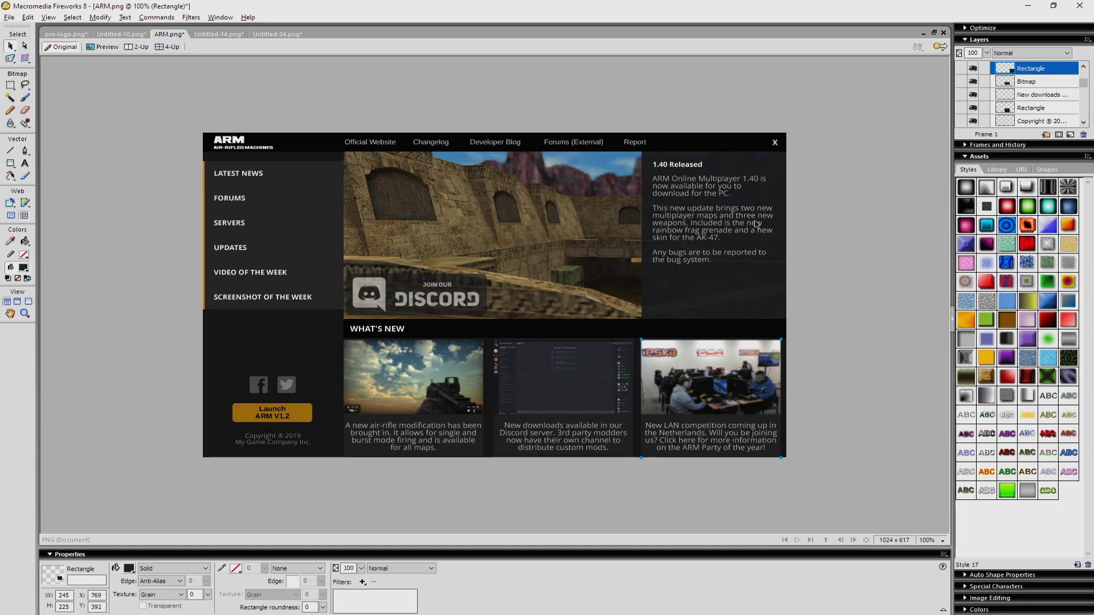
{"action": "key", "text": "alt+Tab"}
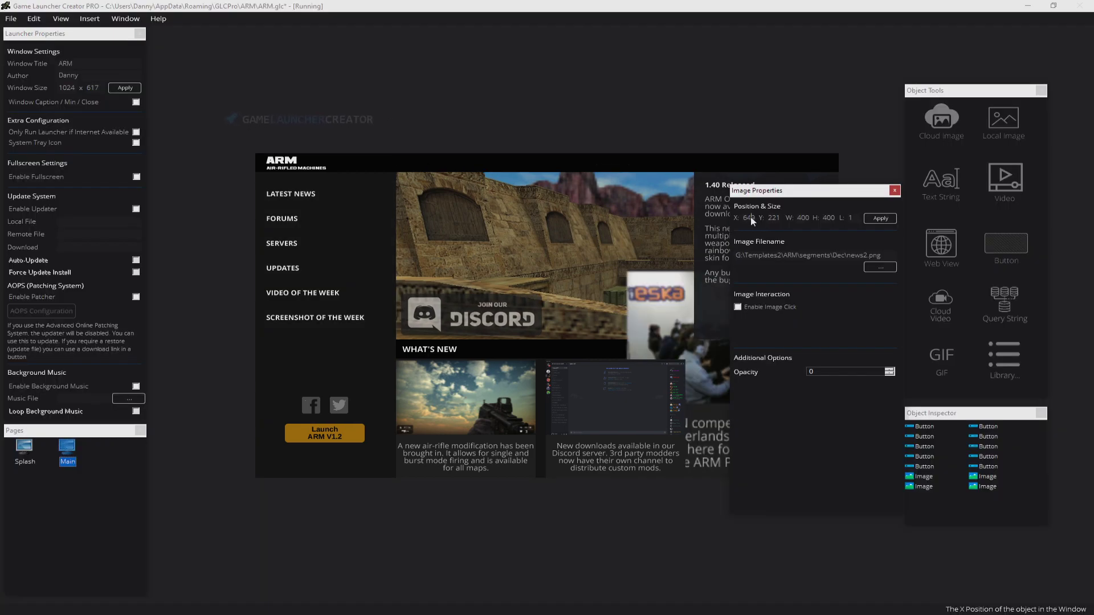
{"action": "type", "text": "769"}
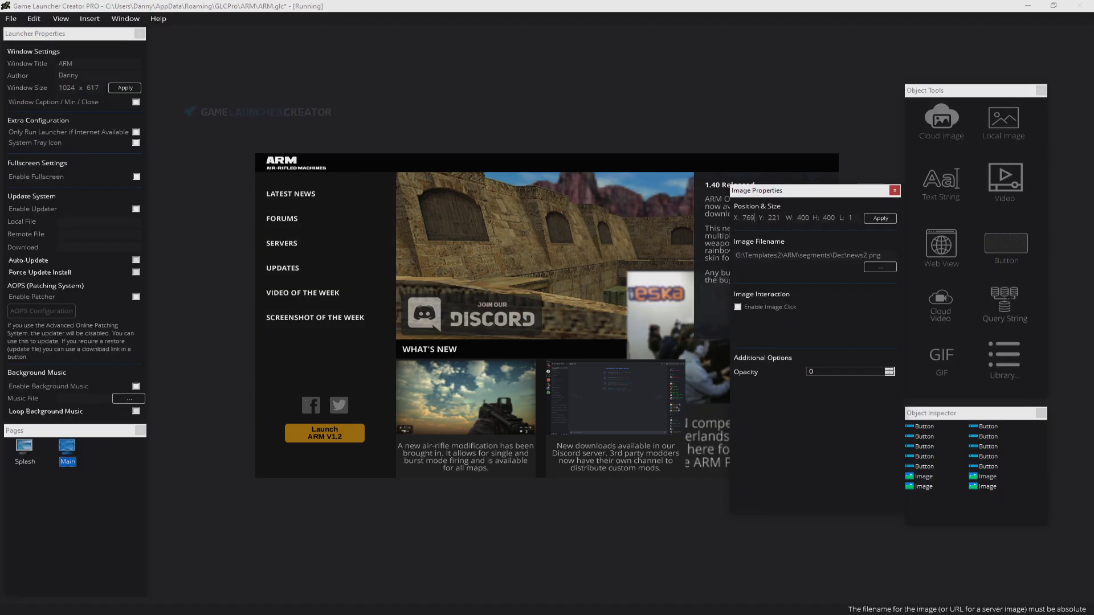
{"action": "double_click", "coordinate": [772, 220]}
{"action": "type", "text": "392"}
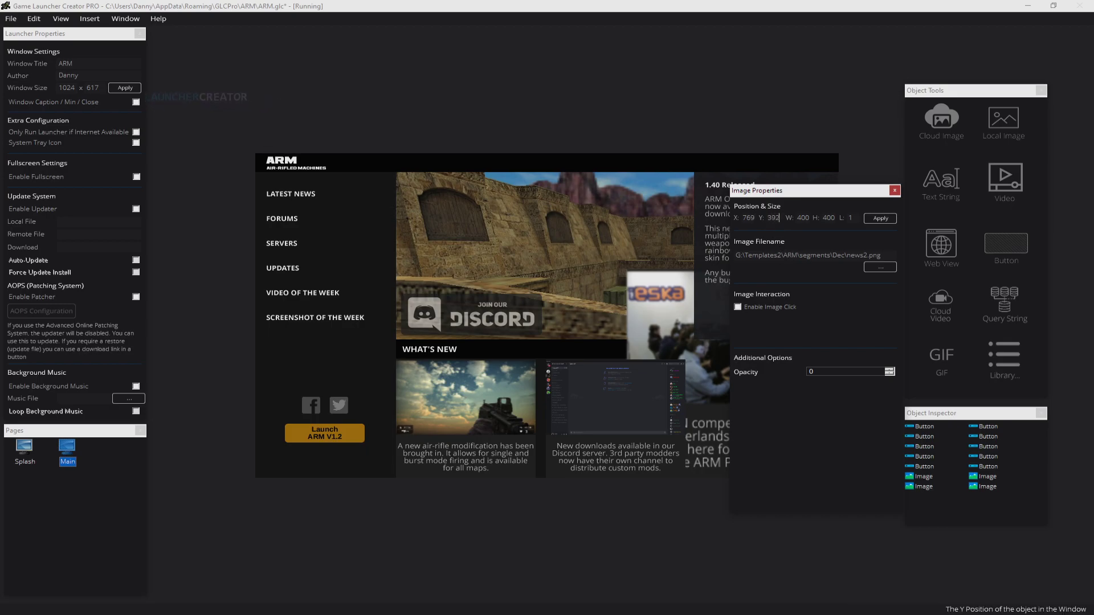
{"action": "left_click", "coordinate": [883, 219]}
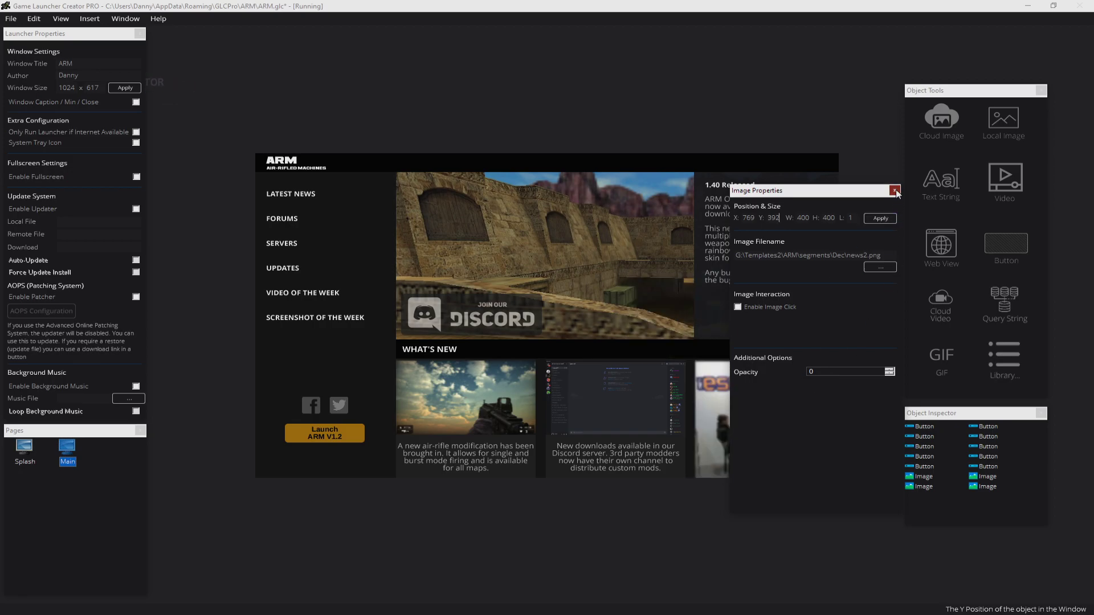
{"action": "left_click", "coordinate": [895, 192]}
Resize the third news image to its original image size and save the launcher project.
{"action": "right_click", "coordinate": [753, 430]}
{"action": "mouse_move", "coordinate": [784, 465]}
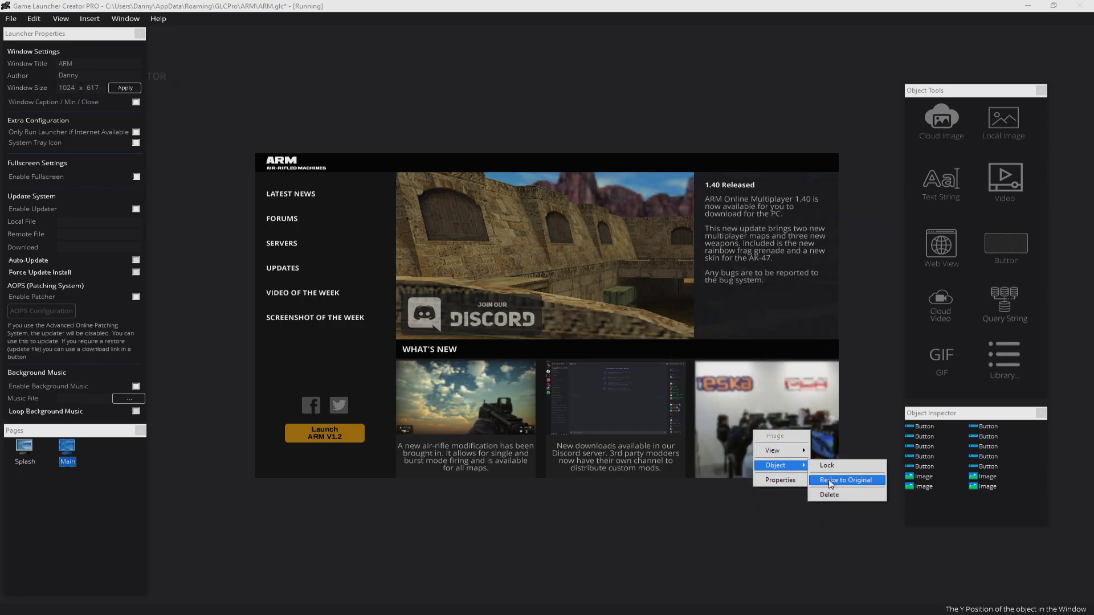
{"action": "left_click", "coordinate": [829, 482]}
{"action": "left_click", "coordinate": [11, 18]}
{"action": "left_click", "coordinate": [25, 59]}
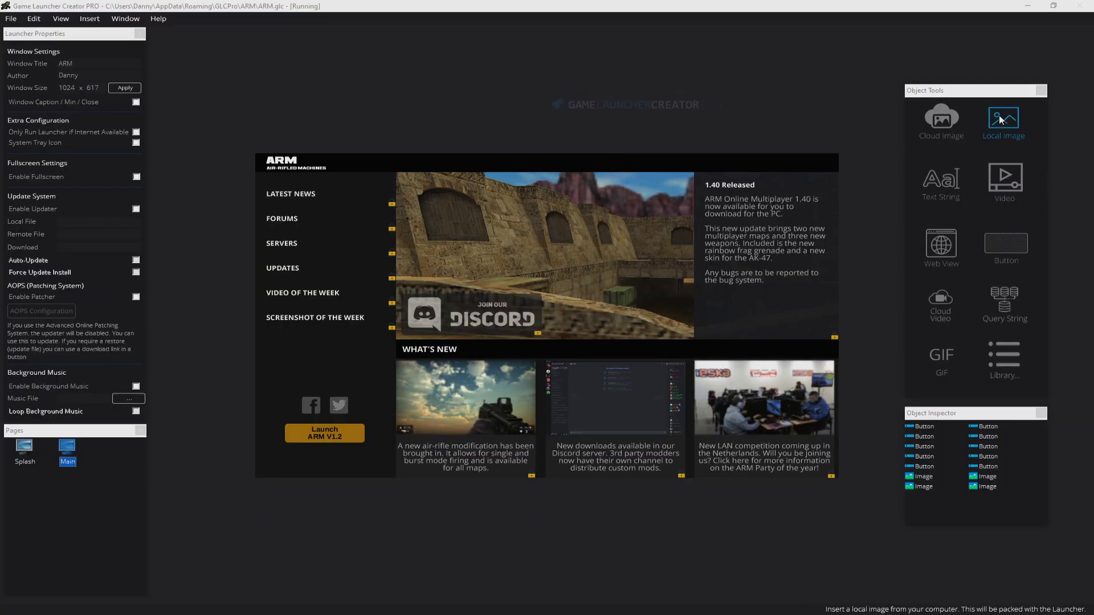
Insert a button in the header bar and set its up image to web0.png from the hyperlinks folder.
{"action": "left_click_drag", "start_coordinate": [1008, 239], "coordinate": [412, 165]}
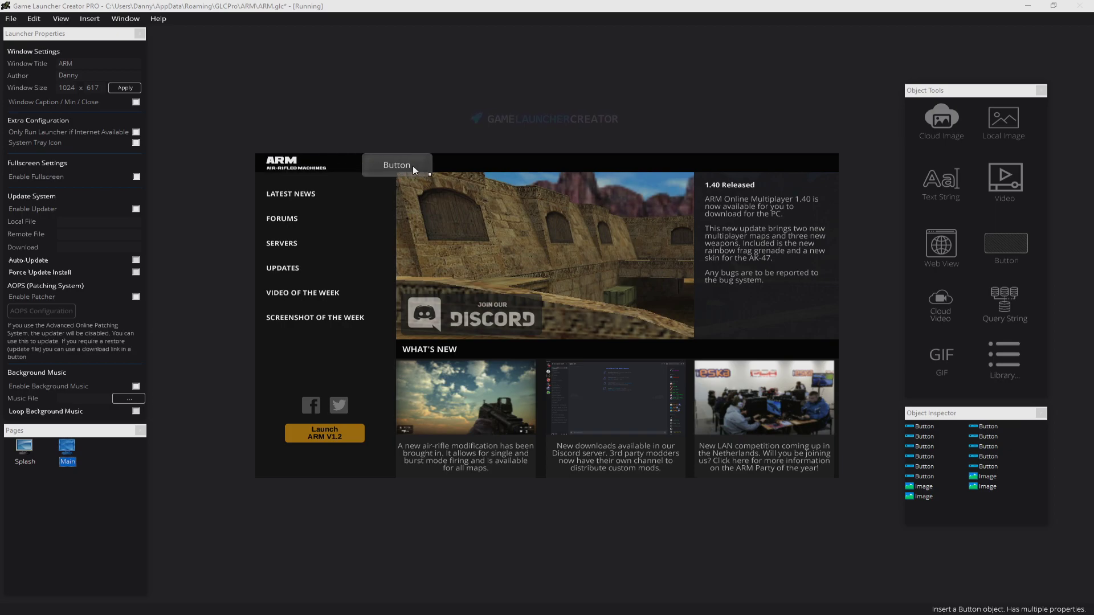
{"action": "right_click", "coordinate": [419, 171]}
{"action": "left_click", "coordinate": [433, 216]}
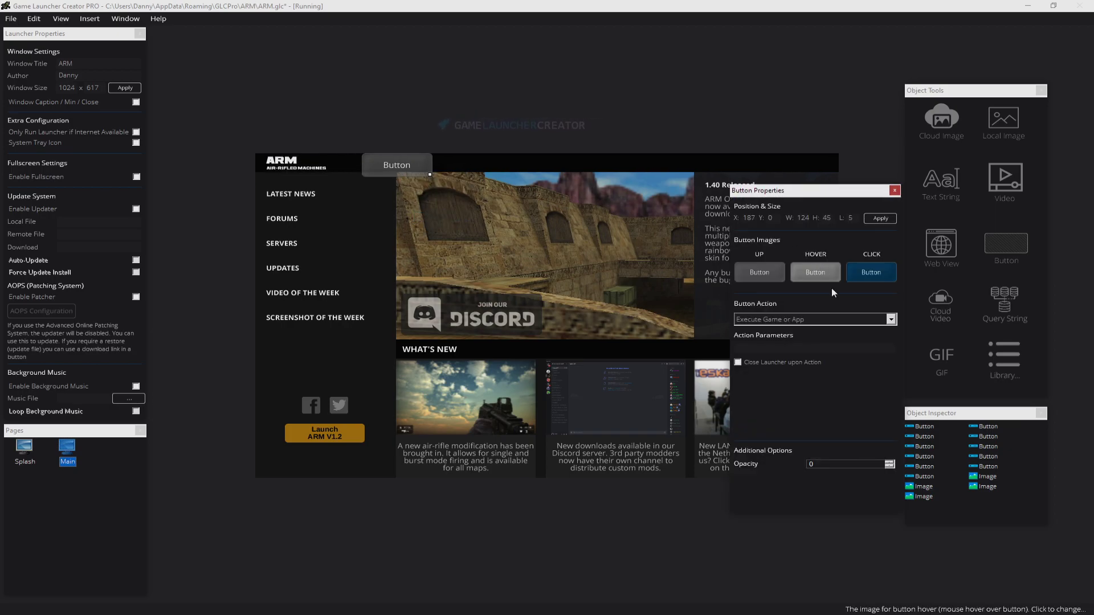
{"action": "left_click", "coordinate": [767, 273]}
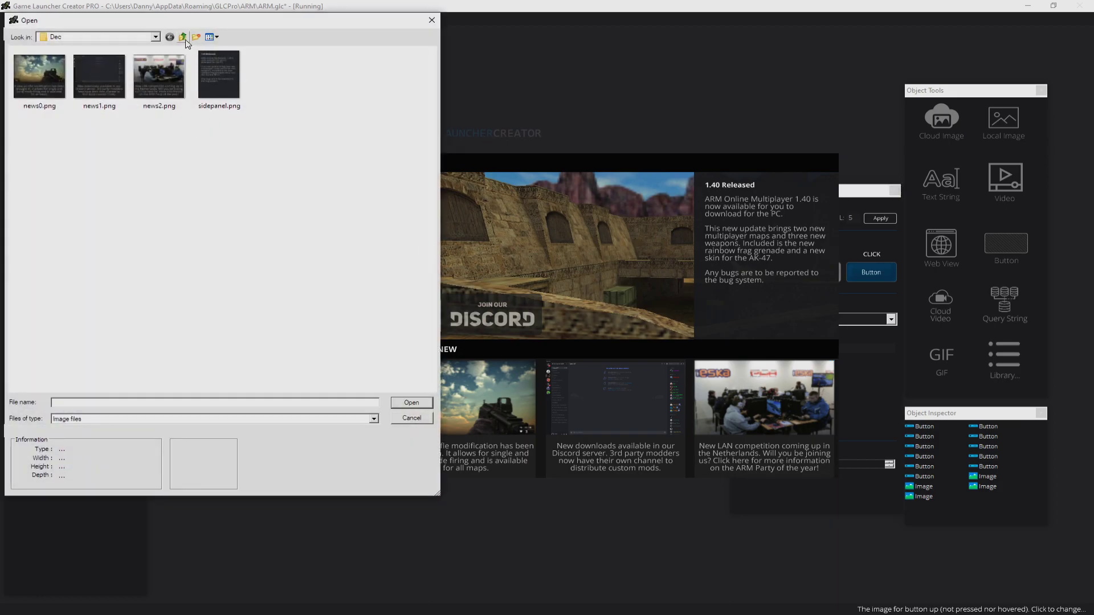
{"action": "left_click", "coordinate": [182, 37]}
{"action": "double_click", "coordinate": [107, 90]}
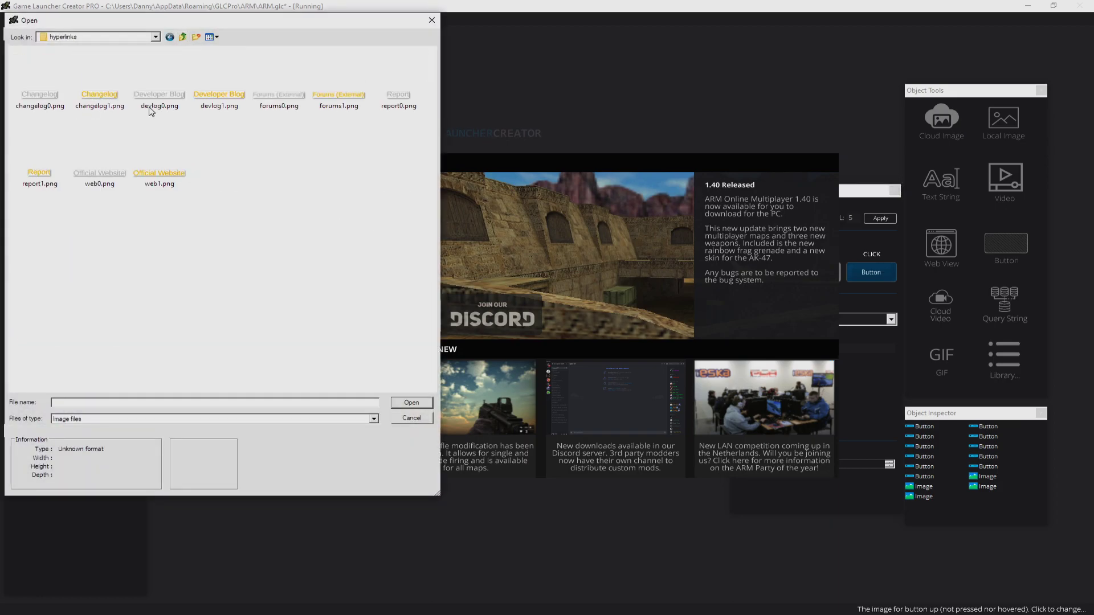
{"action": "double_click", "coordinate": [99, 185]}
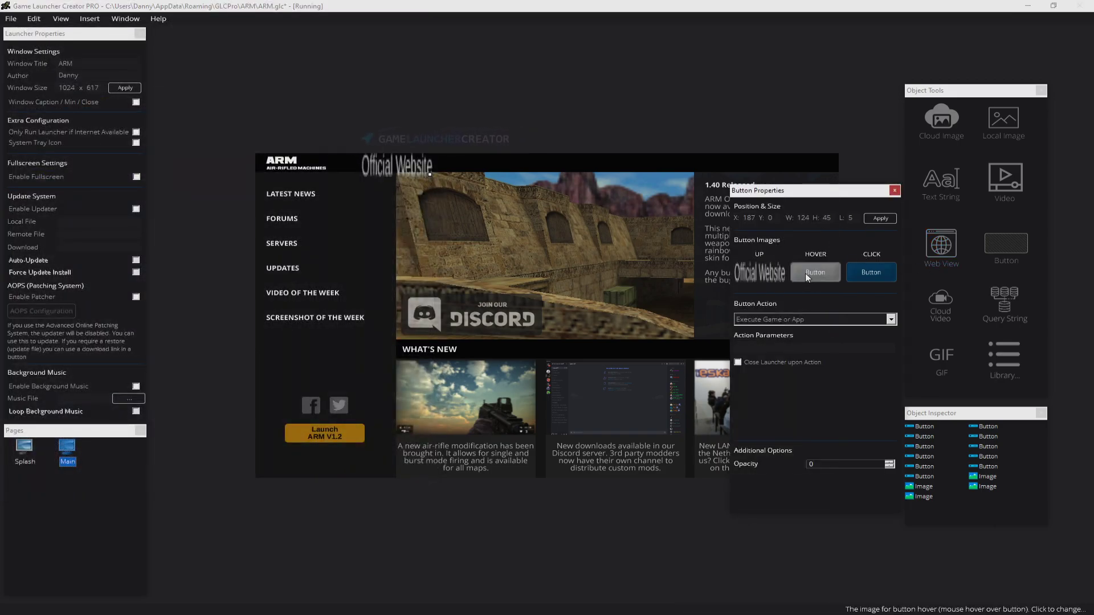
Set both the hover and click images of the Official Website button to web1.png.
{"action": "left_click", "coordinate": [806, 272]}
{"action": "double_click", "coordinate": [160, 178]}
{"action": "left_click", "coordinate": [870, 272]}
{"action": "double_click", "coordinate": [164, 179]}
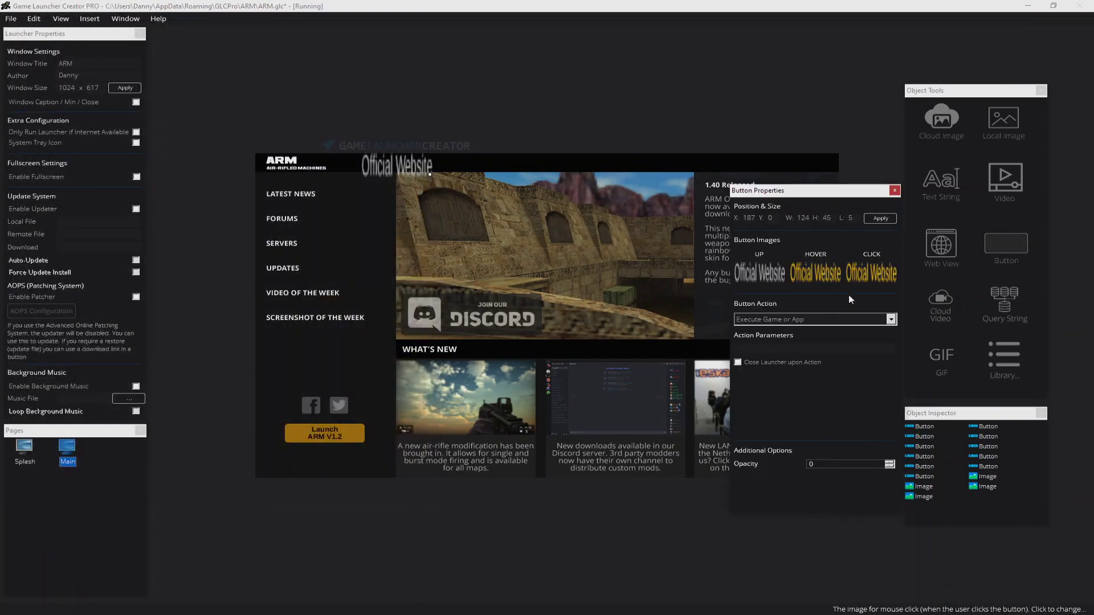
Resize the Official Website button to its original image size and position it at X 247, Y 10 as in the Fireworks mockup.
{"action": "right_click", "coordinate": [399, 171]}
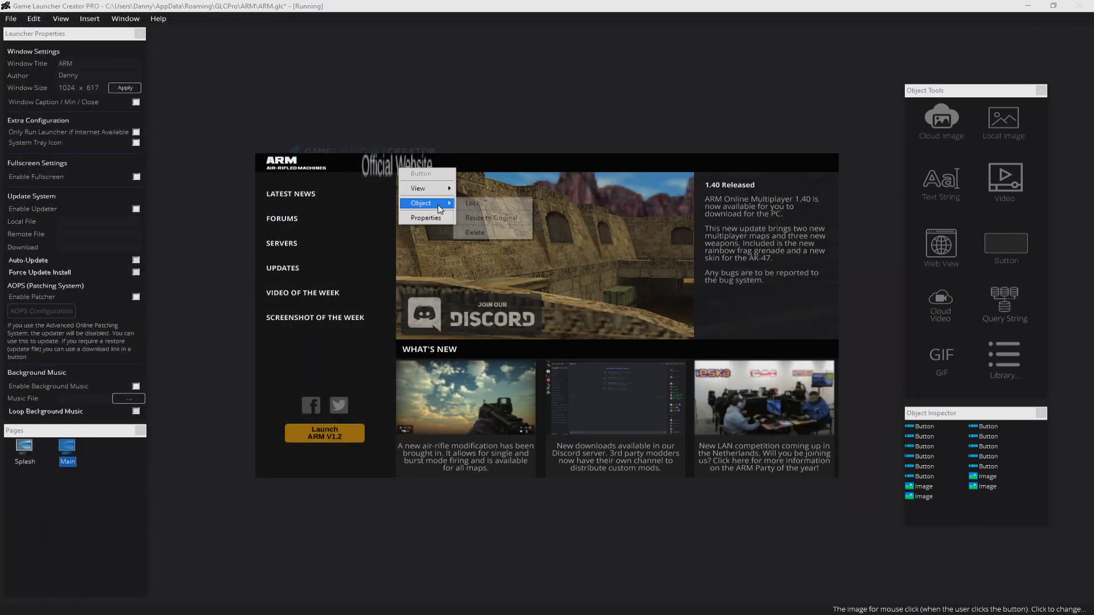
{"action": "left_click", "coordinate": [418, 183]}
{"action": "left_click_drag", "start_coordinate": [404, 161], "coordinate": [413, 165]}
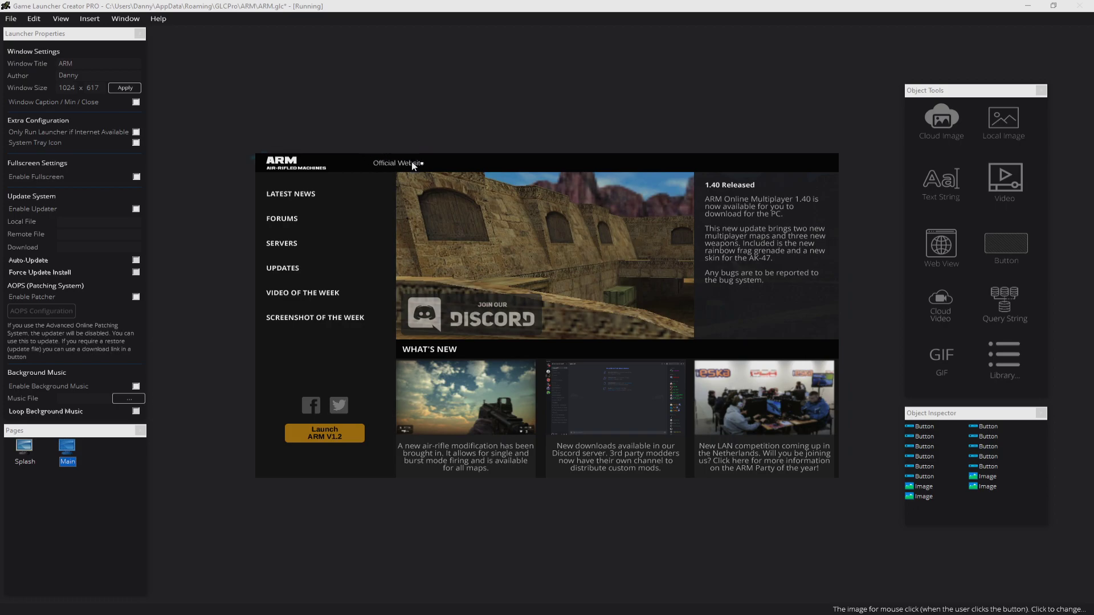
{"action": "right_click", "coordinate": [436, 162]}
{"action": "left_click", "coordinate": [459, 215]}
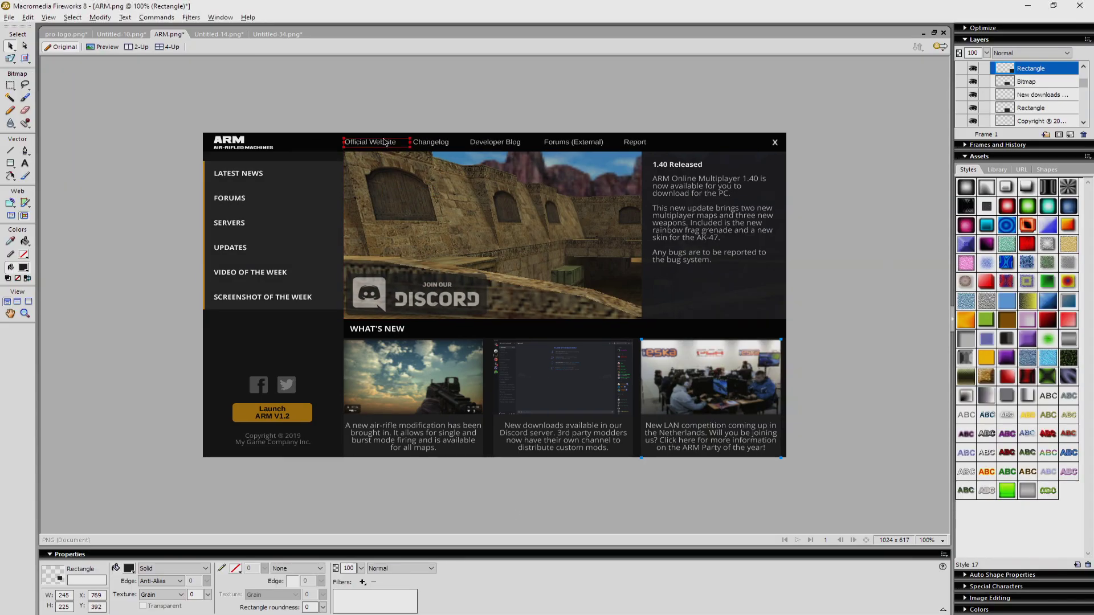
{"action": "left_click", "coordinate": [388, 146]}
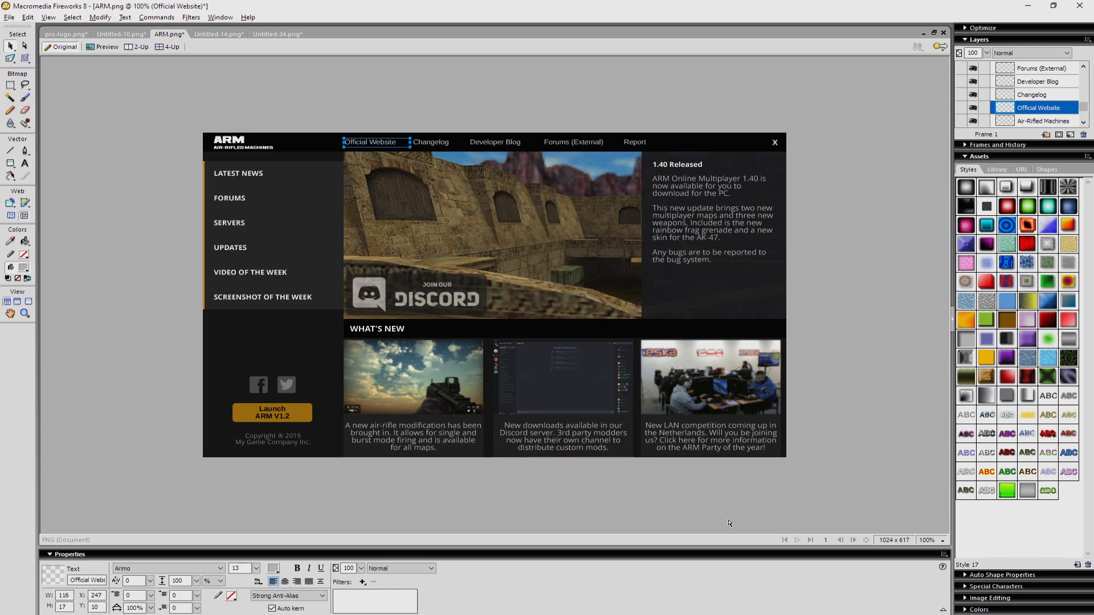
{"action": "key", "text": "alt+Tab"}
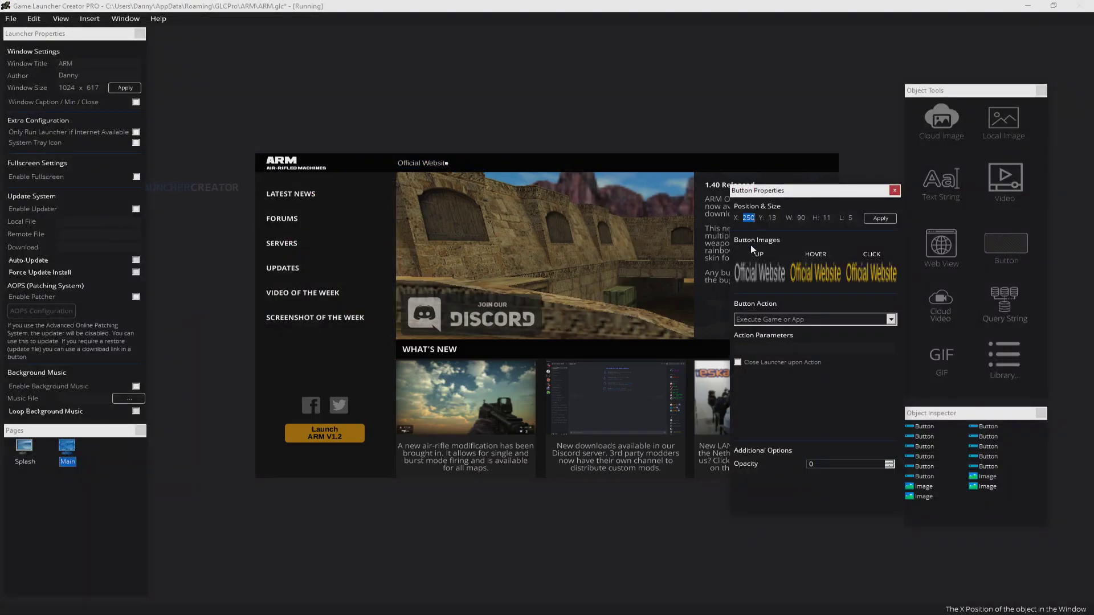
{"action": "type", "text": "247"}
{"action": "left_click", "coordinate": [772, 219]}
{"action": "left_click", "coordinate": [885, 220]}
{"action": "left_click", "coordinate": [895, 191]}
Insert another button over the main banner and look up the Changelog link's position in the Fireworks mockup.
{"action": "left_click_drag", "start_coordinate": [1009, 250], "coordinate": [487, 222]}
{"action": "right_click", "coordinate": [488, 222]}
{"action": "left_click", "coordinate": [515, 274]}
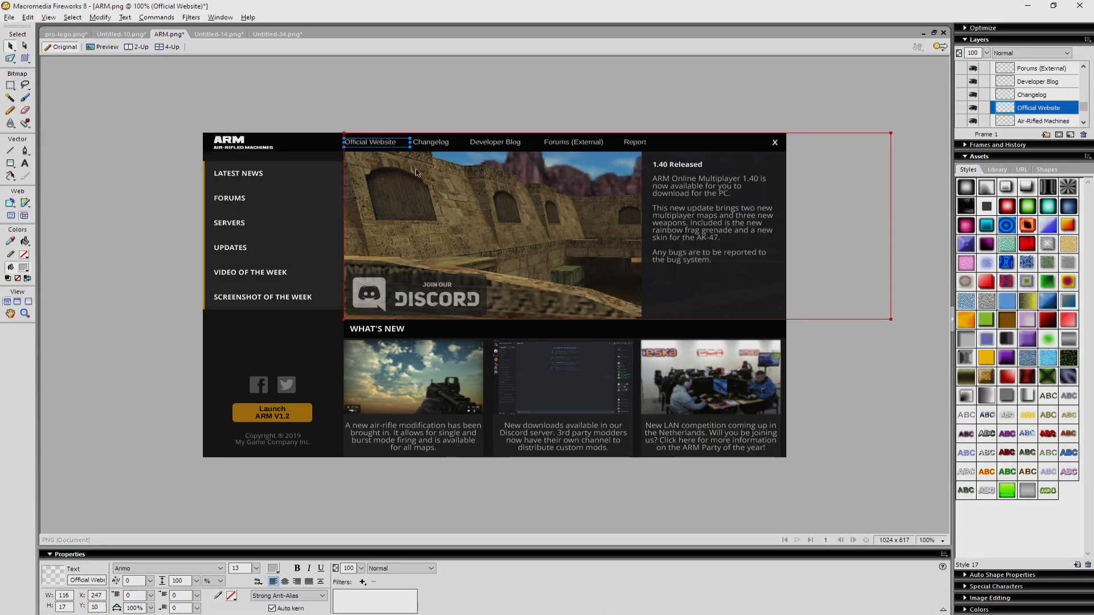
{"action": "left_click", "coordinate": [429, 142]}
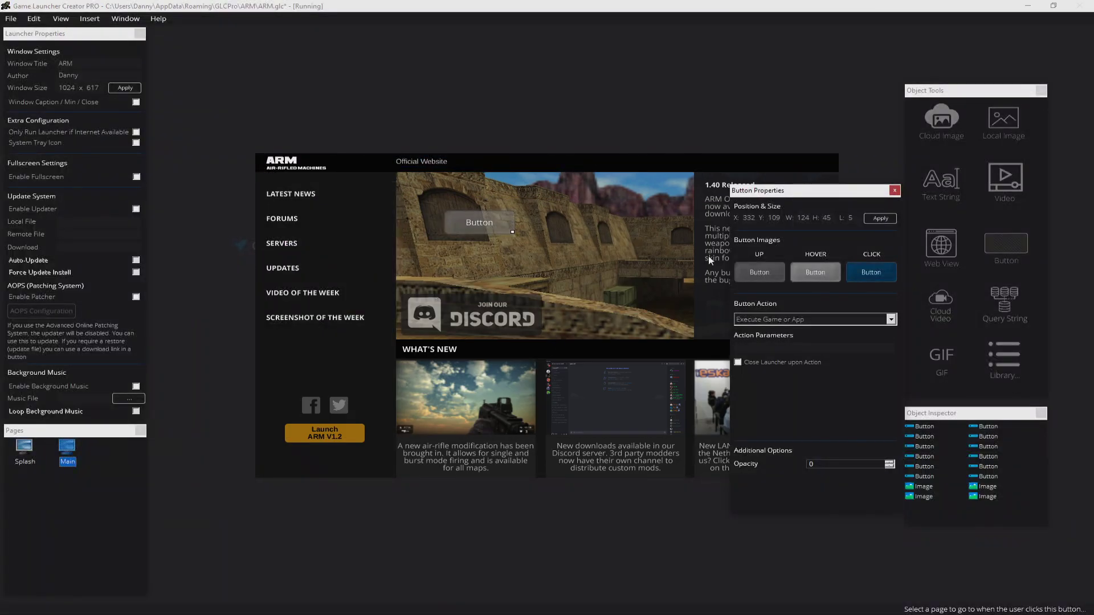
Set the new button's up image to changelog0.png and its hover and click images to changelog1.png.
{"action": "left_click", "coordinate": [743, 276]}
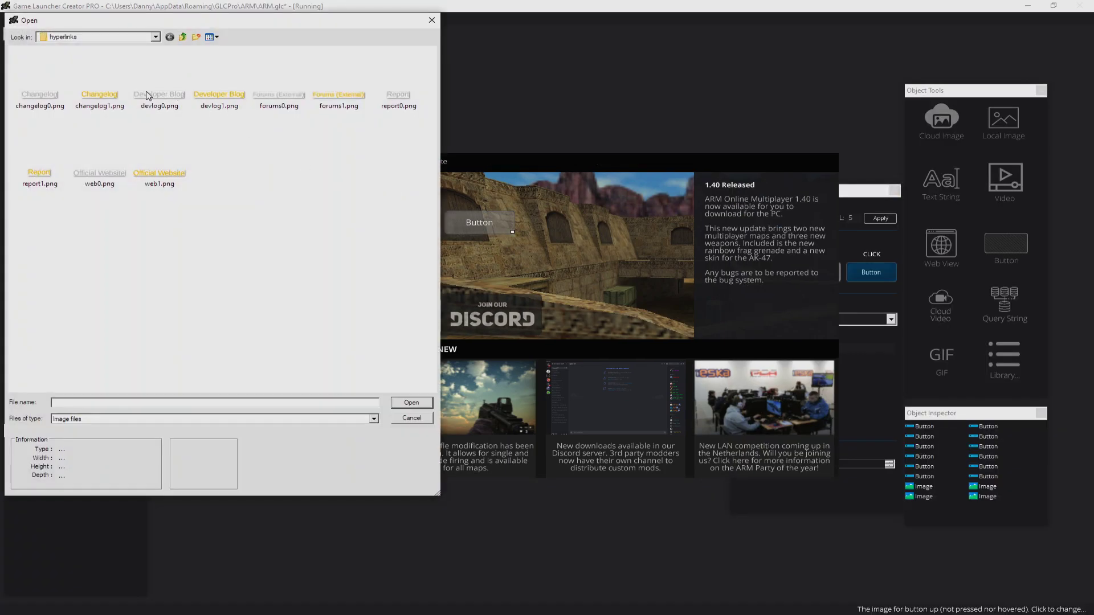
{"action": "double_click", "coordinate": [57, 106]}
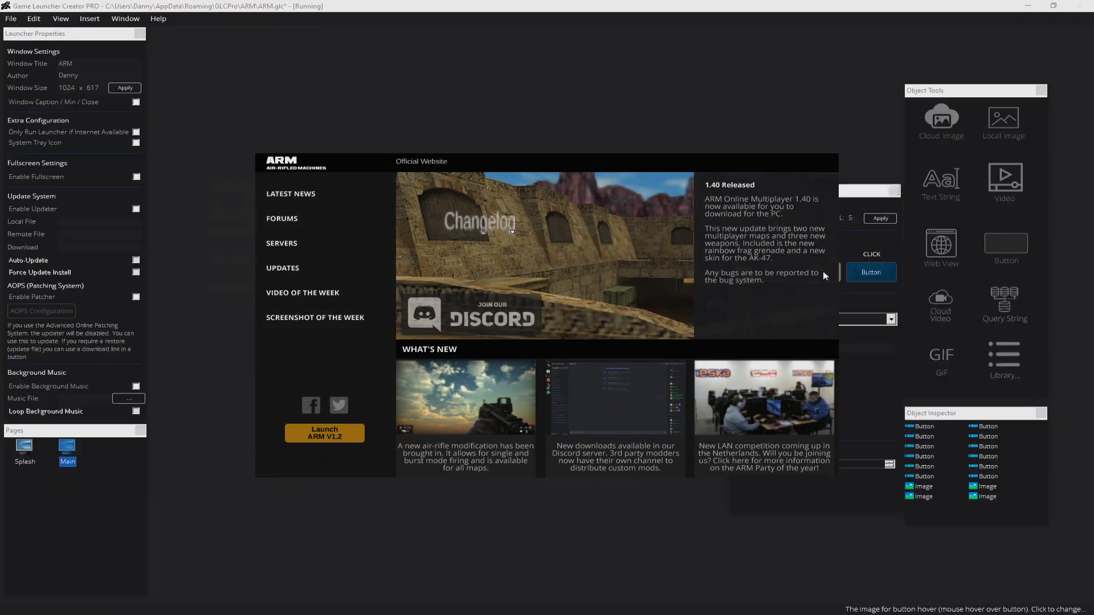
{"action": "left_click", "coordinate": [853, 280]}
{"action": "double_click", "coordinate": [90, 95]}
{"action": "left_click", "coordinate": [875, 279]}
{"action": "double_click", "coordinate": [100, 102]}
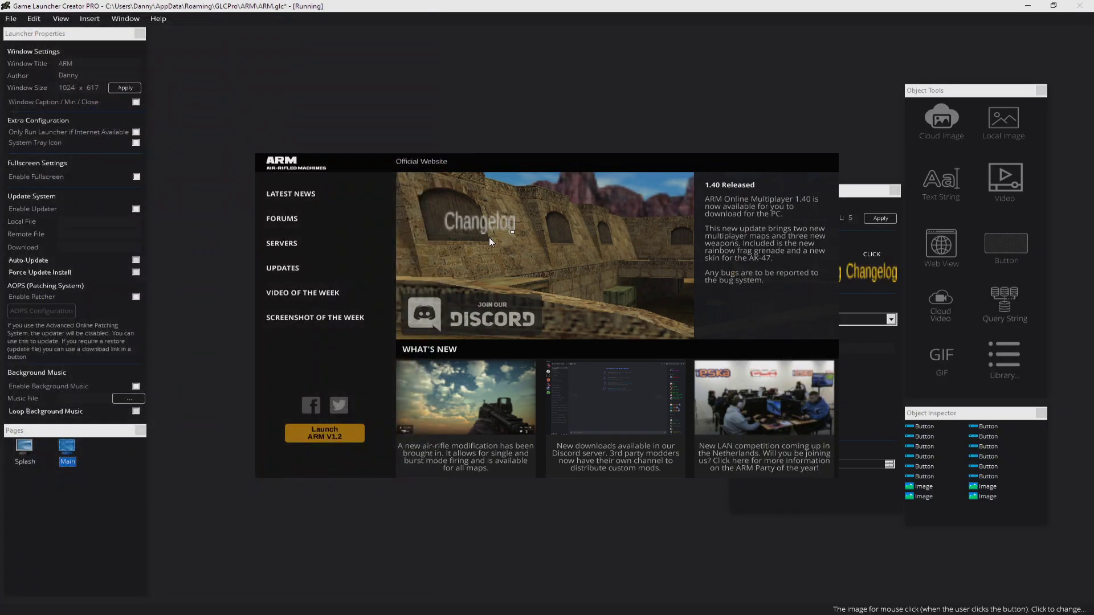
Resize the Changelog button to its original image size and set its position to X 367, Y 10.
{"action": "right_click", "coordinate": [501, 223]}
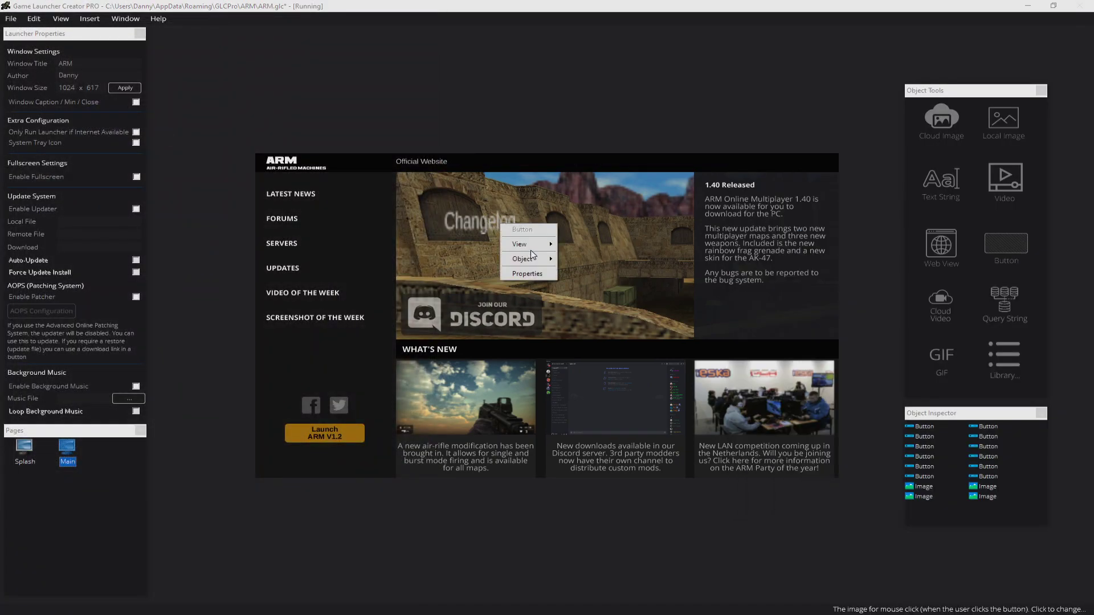
{"action": "mouse_move", "coordinate": [538, 262]}
{"action": "left_click", "coordinate": [592, 275]}
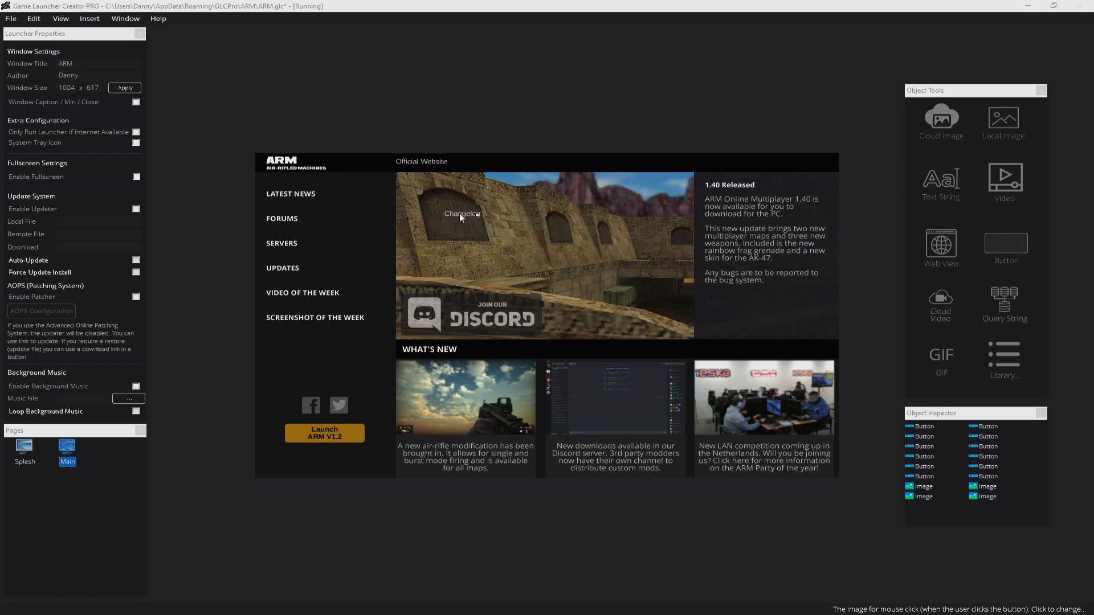
{"action": "right_click", "coordinate": [460, 213]}
{"action": "left_click", "coordinate": [480, 268]}
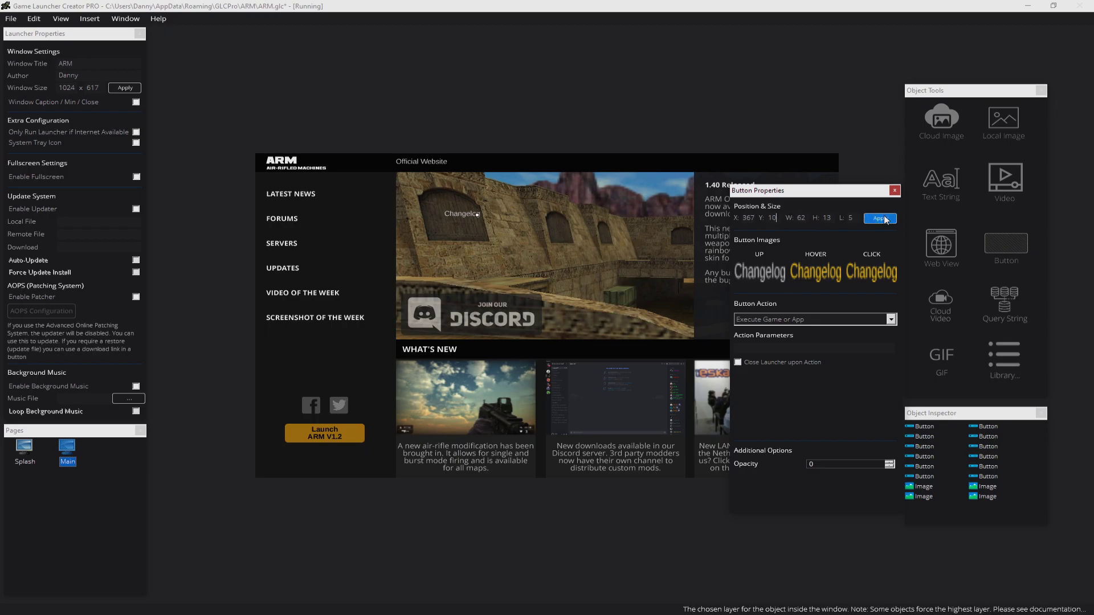
{"action": "left_click", "coordinate": [895, 191]}
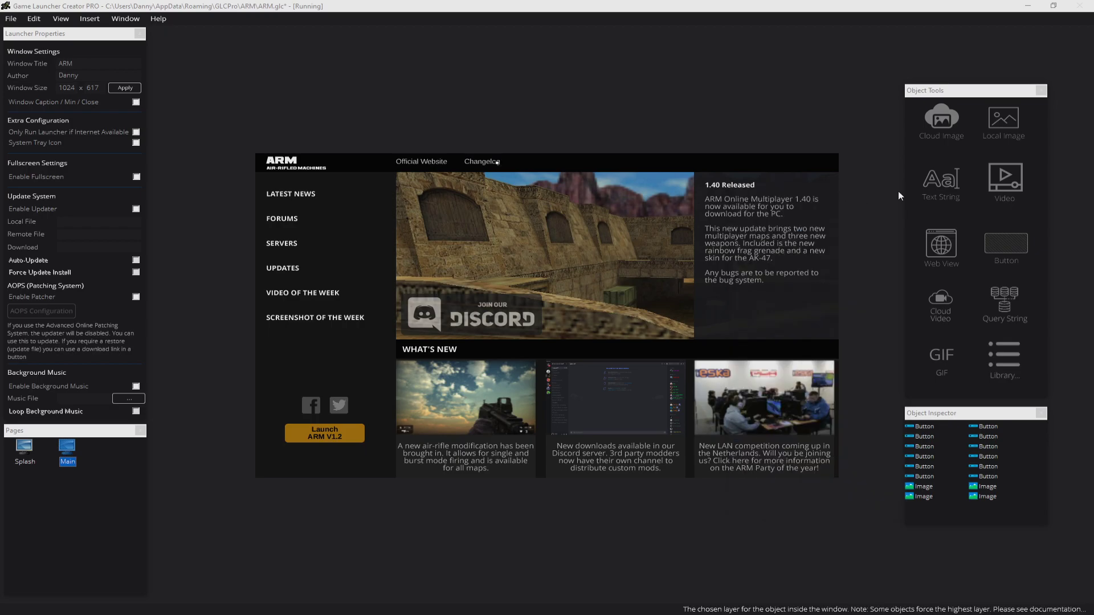
Insert another button and set its up image to devlog0.png and its hover and click images to devlog1.png.
{"action": "left_click", "coordinate": [1021, 239]}
{"action": "right_click", "coordinate": [309, 169]}
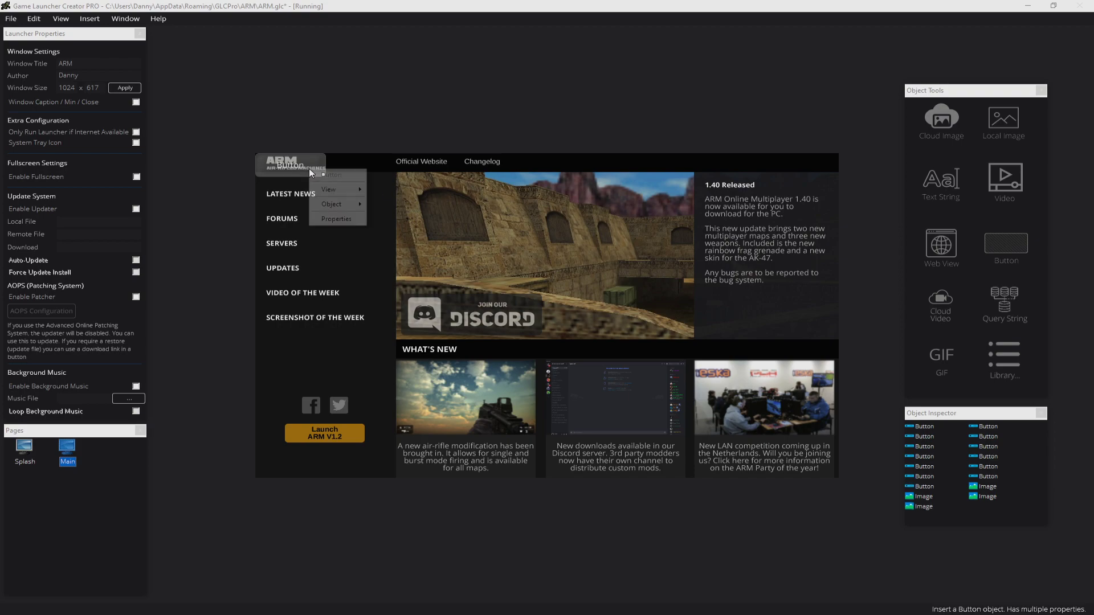
{"action": "left_click", "coordinate": [345, 216]}
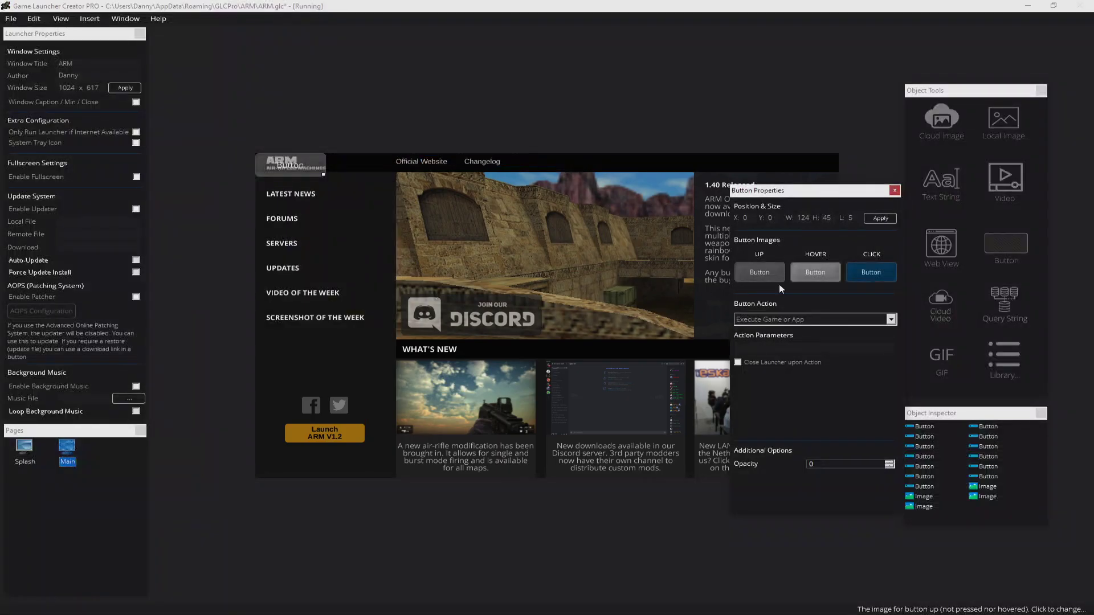
{"action": "left_click", "coordinate": [760, 273]}
{"action": "double_click", "coordinate": [161, 100]}
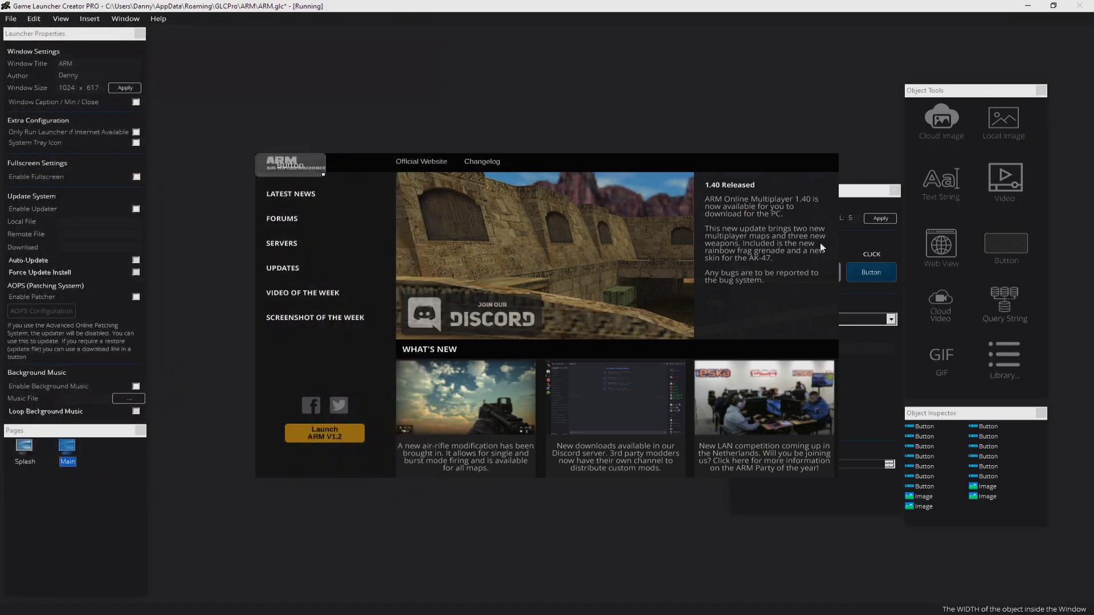
{"action": "left_click", "coordinate": [835, 272]}
{"action": "double_click", "coordinate": [222, 96]}
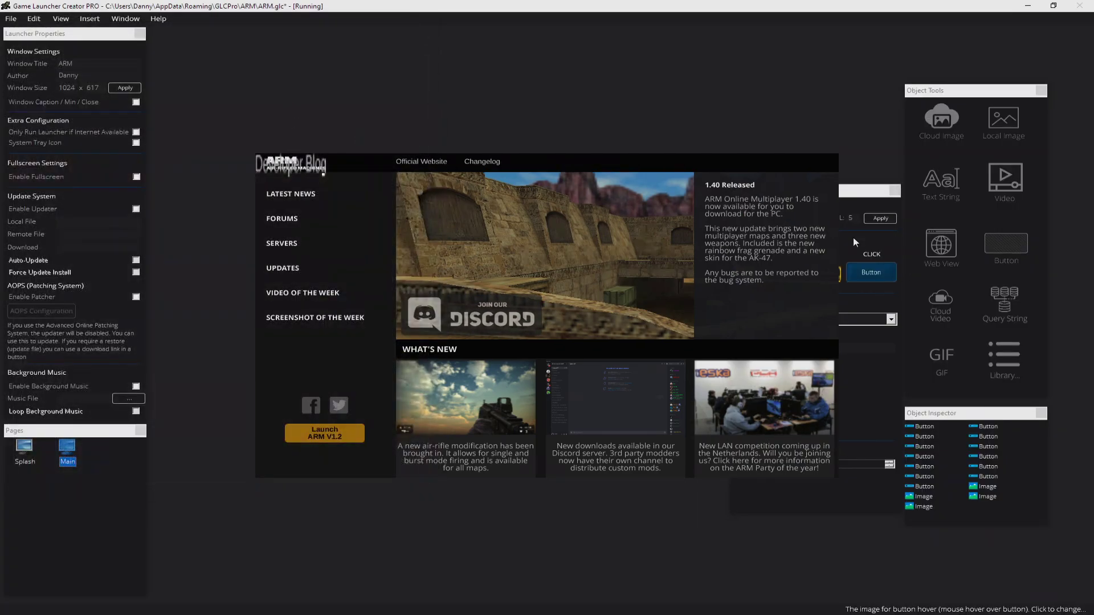
{"action": "left_click", "coordinate": [870, 273]}
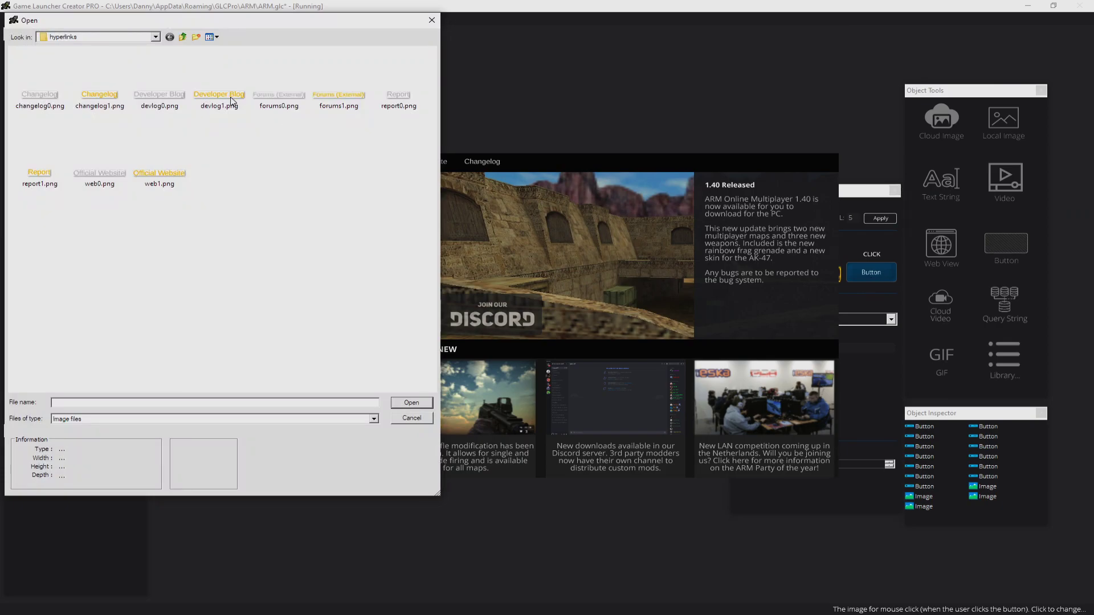
{"action": "double_click", "coordinate": [232, 100]}
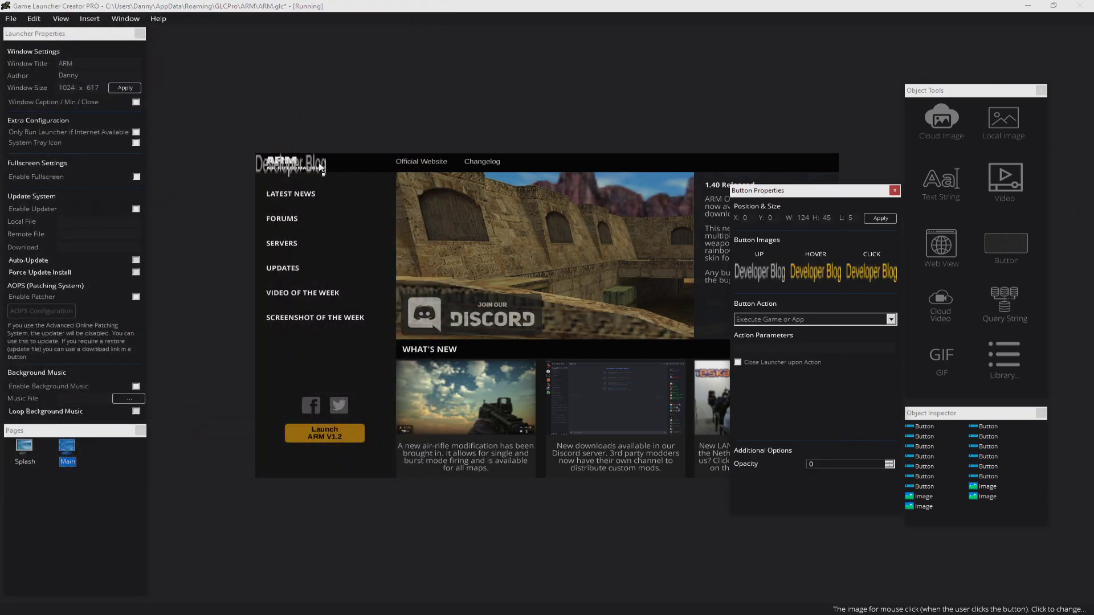
Resize the Developer Blog button to its original image size and position it at X 467, Y 10 as in the Fireworks mockup.
{"action": "right_click", "coordinate": [324, 165]}
{"action": "mouse_move", "coordinate": [365, 198]}
{"action": "left_click", "coordinate": [434, 212]}
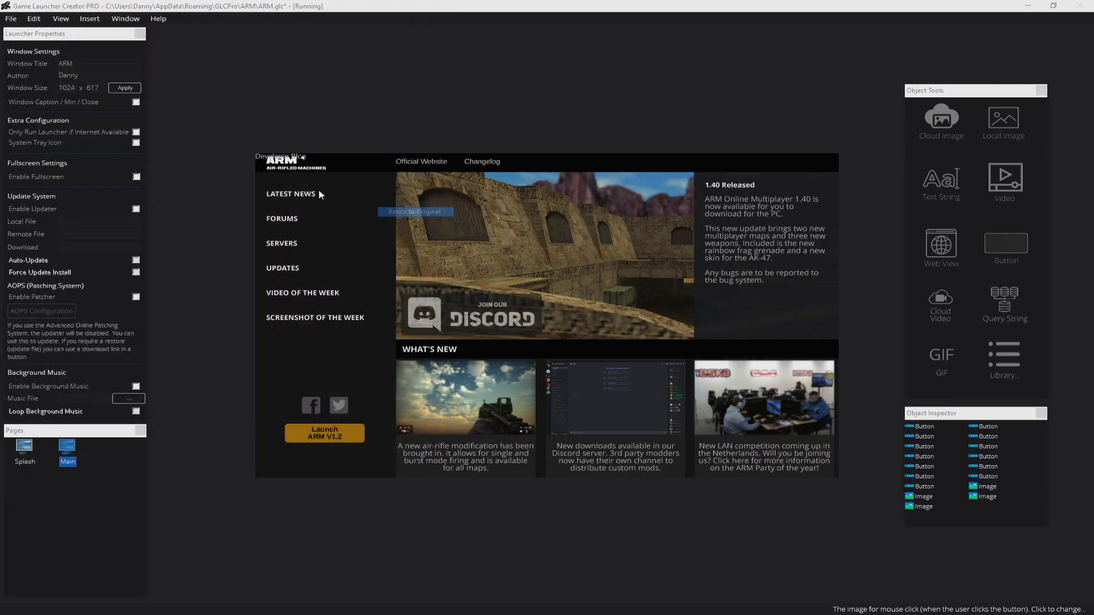
{"action": "left_click_drag", "start_coordinate": [275, 161], "coordinate": [360, 163]}
{"action": "right_click", "coordinate": [361, 163]}
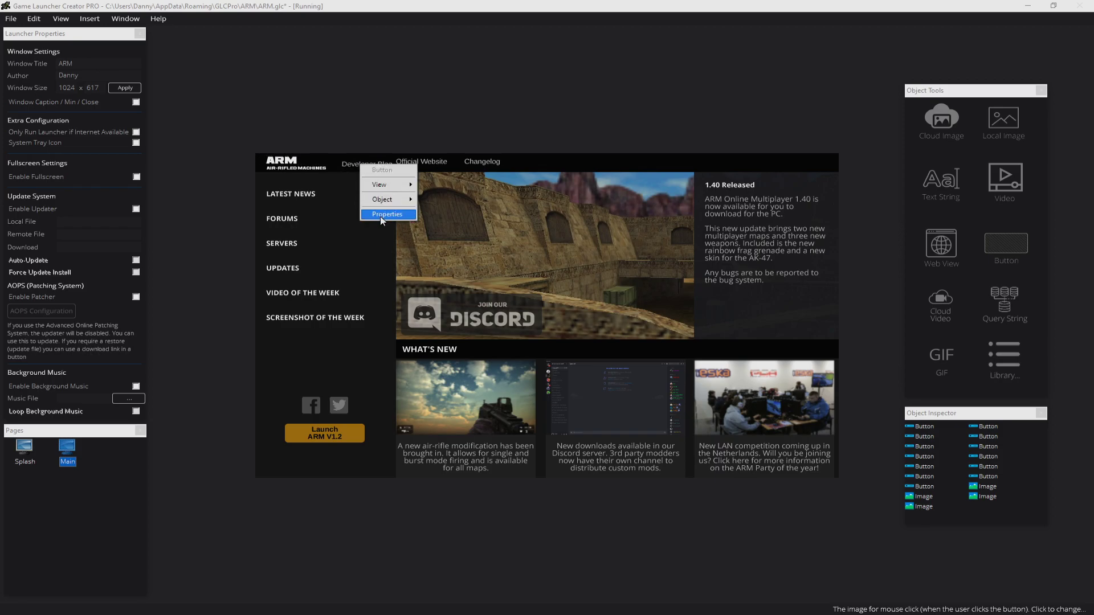
{"action": "left_click", "coordinate": [391, 221]}
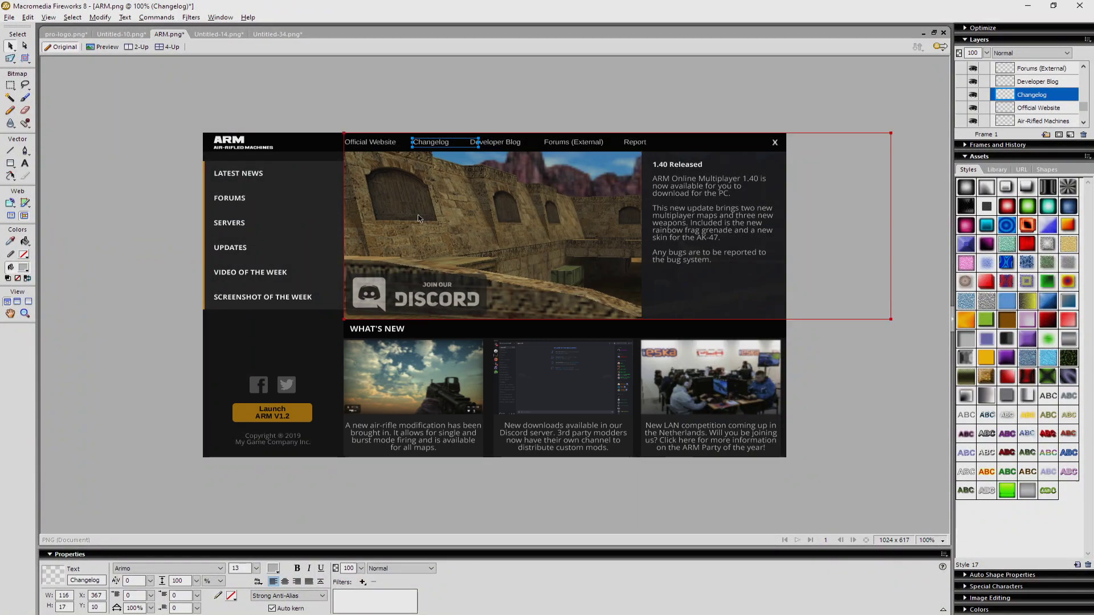
{"action": "left_click", "coordinate": [516, 142]}
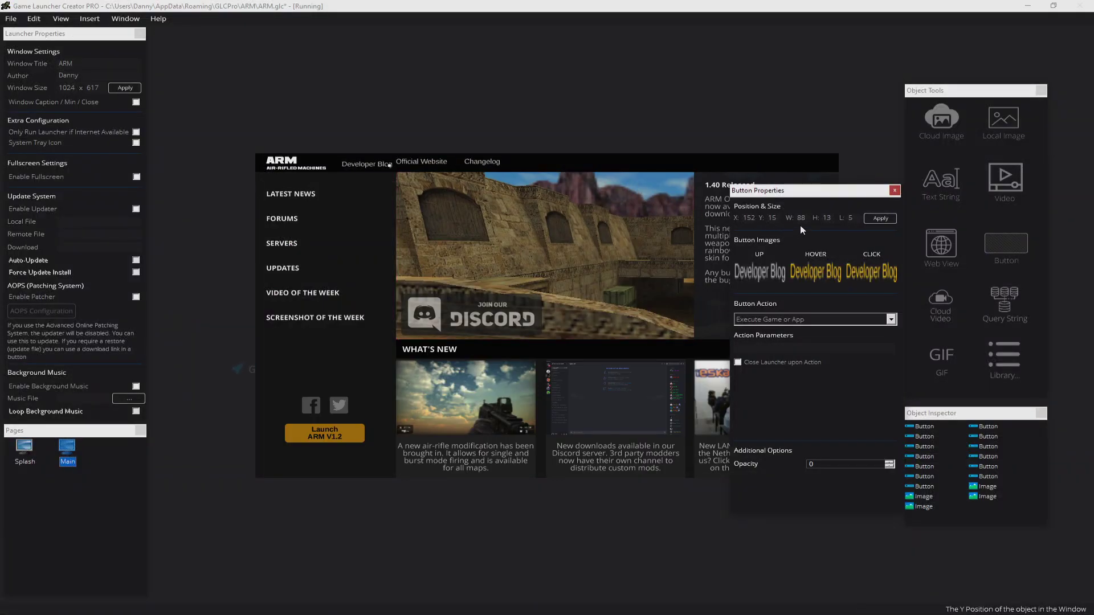
{"action": "type", "text": "467"}
{"action": "left_click", "coordinate": [877, 220]}
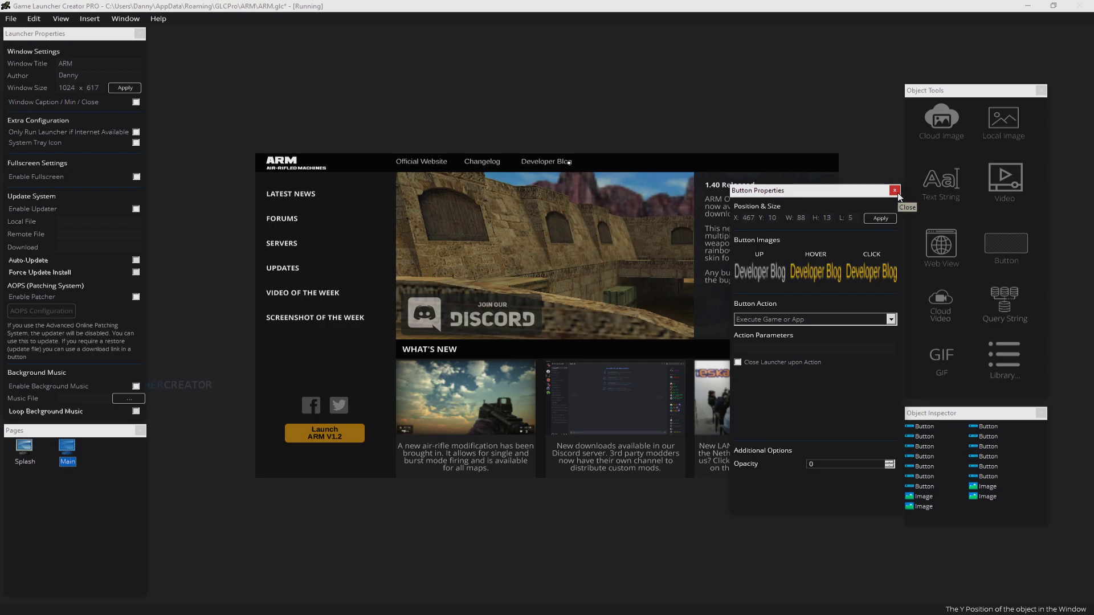
{"action": "left_click", "coordinate": [894, 190]}
Insert a button near the header's Developer Blog link, with forums0.png as its up image and forums1.png as its hover and click images.
{"action": "left_click", "coordinate": [1006, 243]}
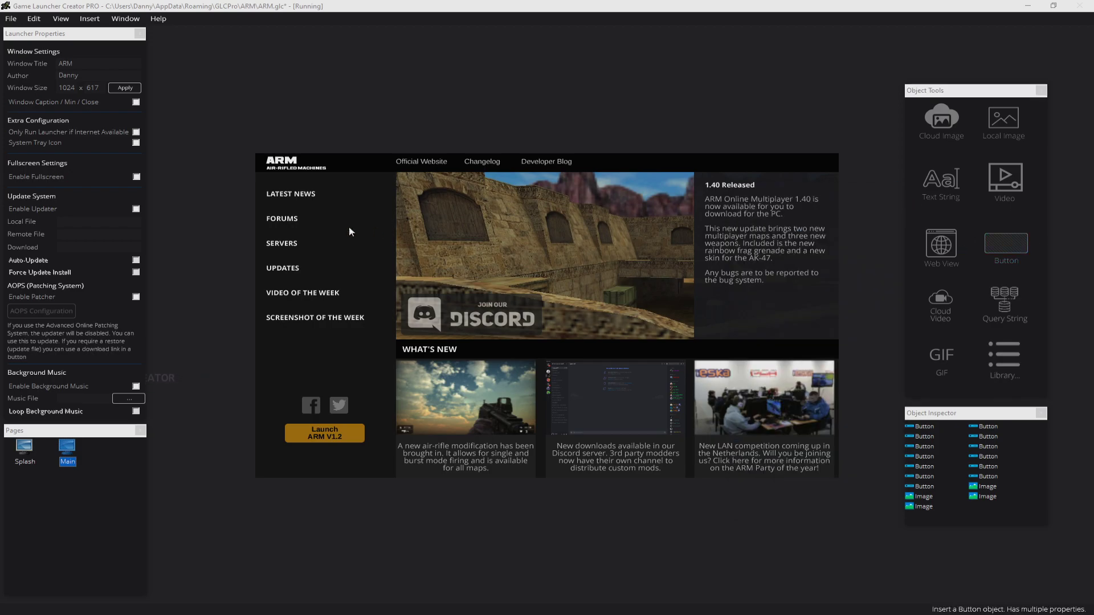
{"action": "left_click_drag", "start_coordinate": [313, 176], "coordinate": [643, 180]}
{"action": "right_click", "coordinate": [643, 180]}
{"action": "left_click", "coordinate": [667, 230]}
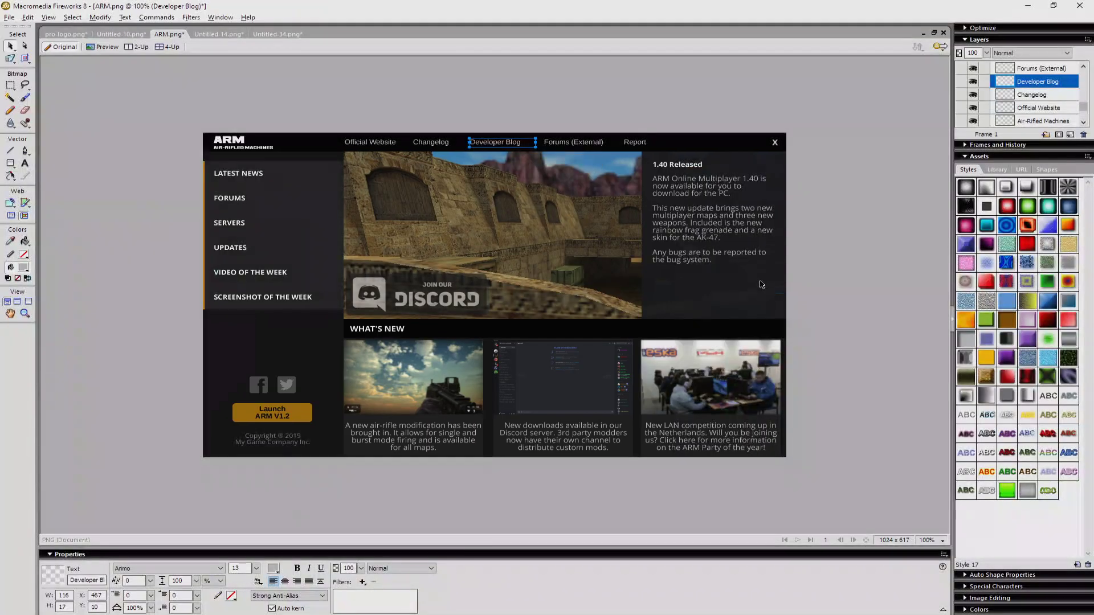
{"action": "key", "text": "alt+Tab"}
{"action": "left_click", "coordinate": [767, 275]}
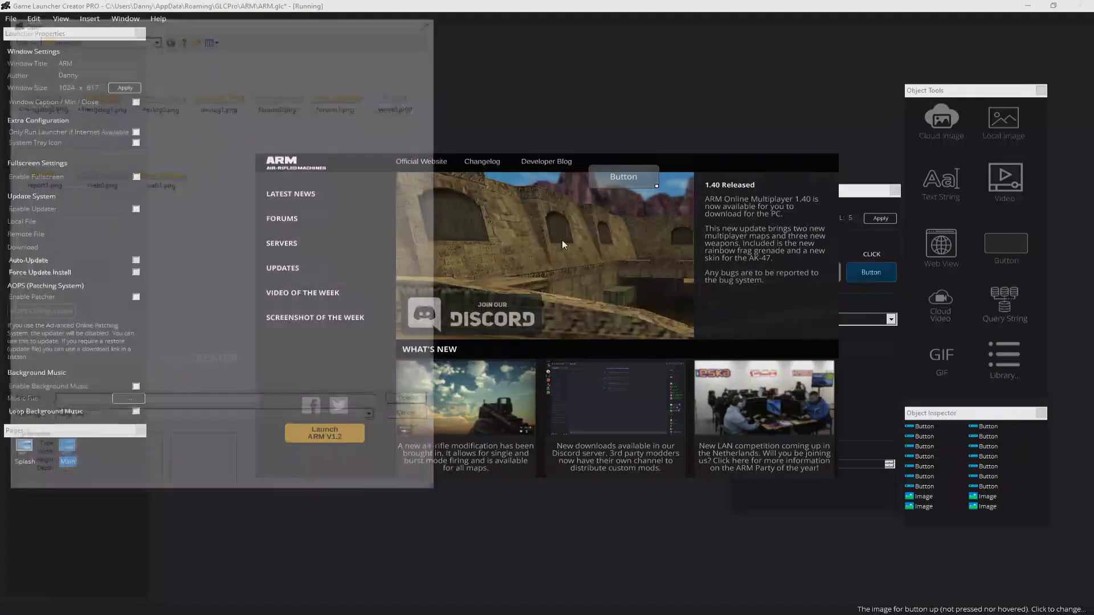
{"action": "double_click", "coordinate": [283, 107]}
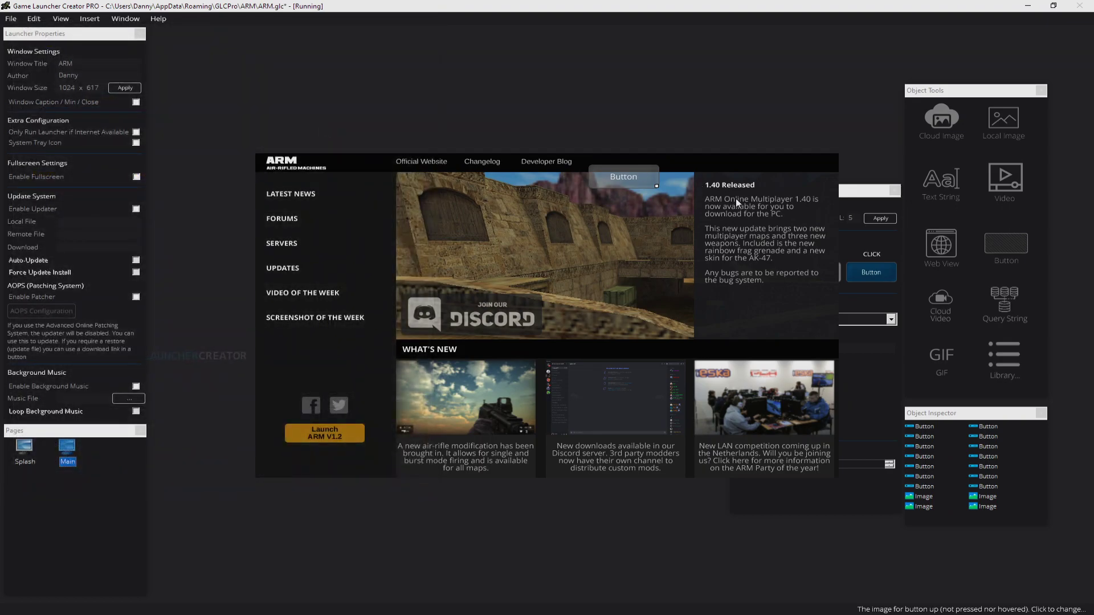
{"action": "left_click", "coordinate": [833, 274]}
{"action": "double_click", "coordinate": [349, 111]}
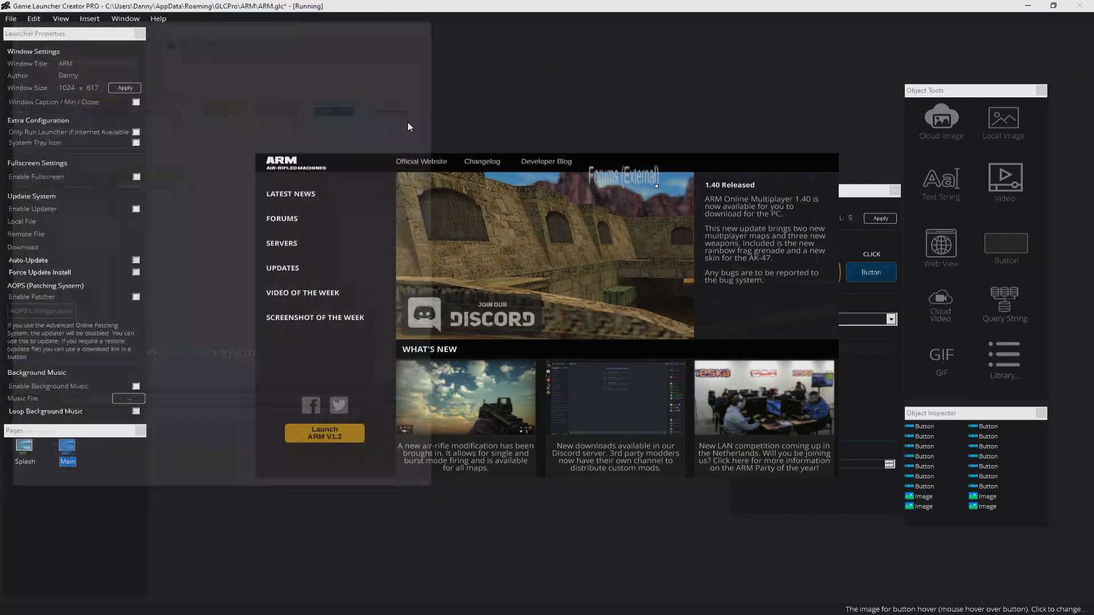
{"action": "left_click", "coordinate": [864, 275]}
{"action": "double_click", "coordinate": [336, 106]}
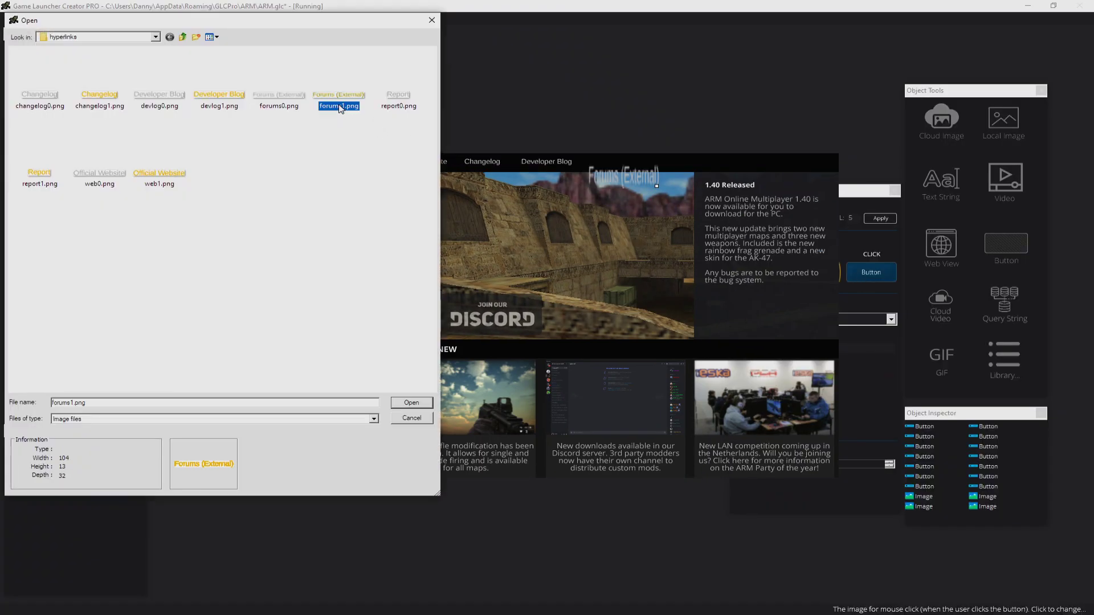
Resize the Forums (External) button to its original image size and position it at X 597, Y 10 as in the Fireworks mockup.
{"action": "right_click", "coordinate": [634, 181]}
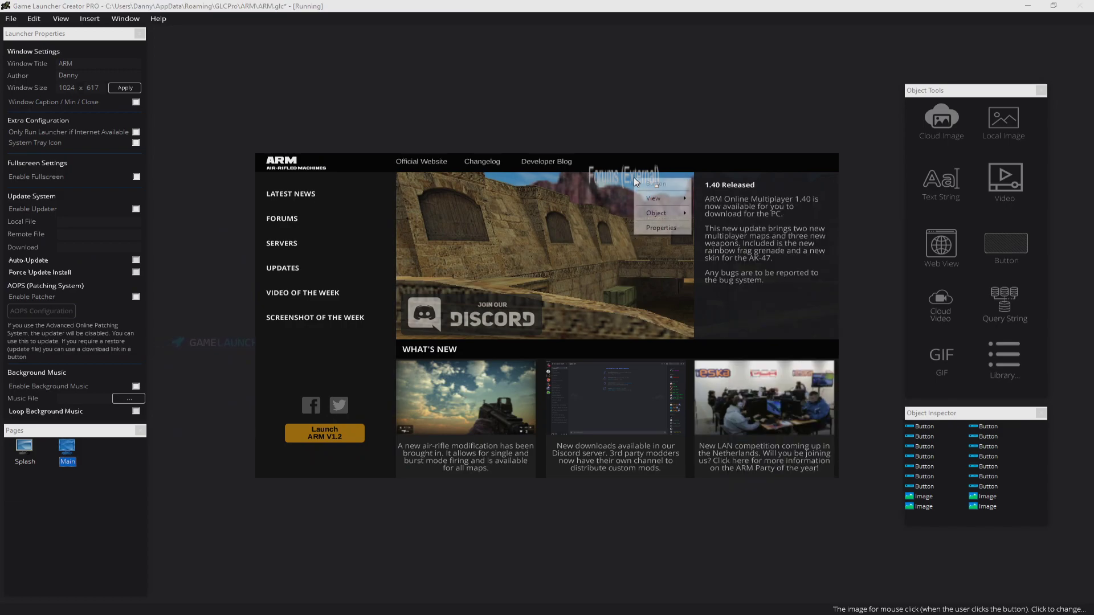
{"action": "mouse_move", "coordinate": [661, 213]}
{"action": "left_click", "coordinate": [745, 229]}
{"action": "right_click", "coordinate": [623, 167]}
{"action": "left_click", "coordinate": [647, 220]}
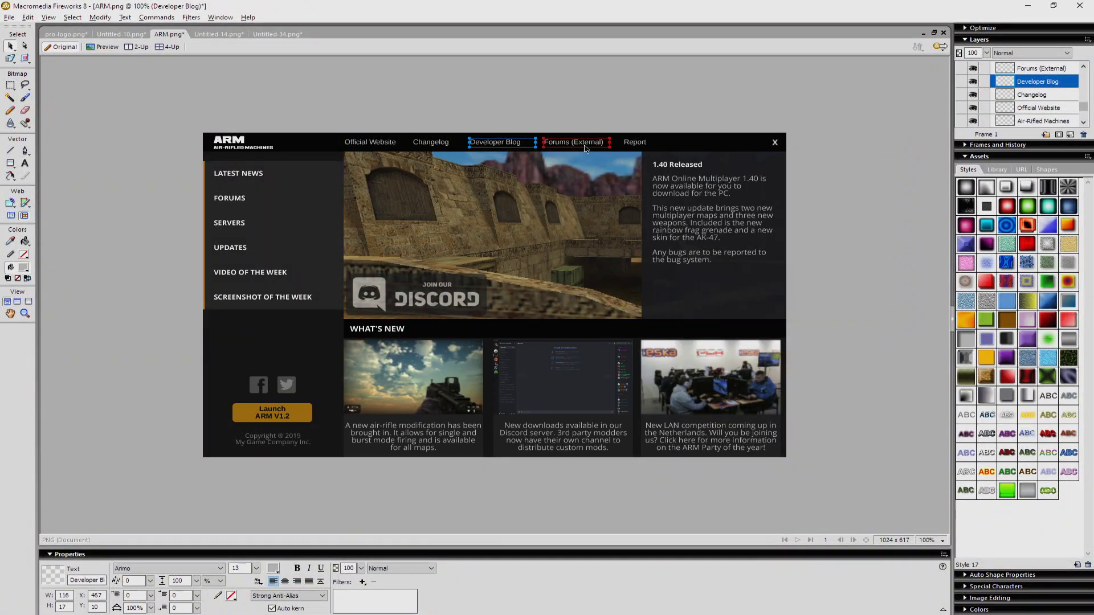
{"action": "left_click", "coordinate": [586, 146]}
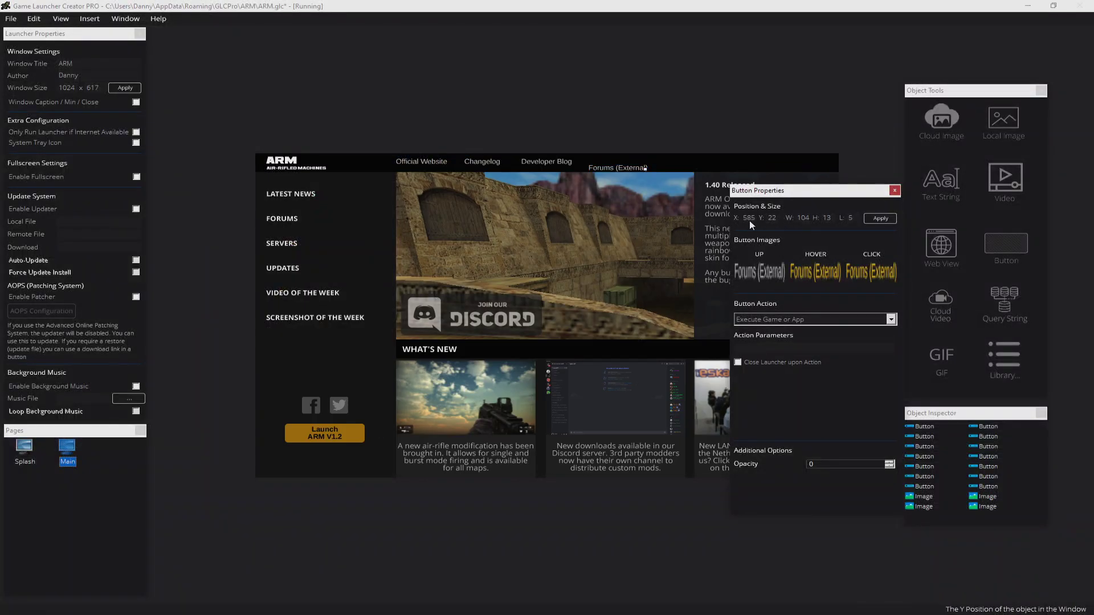
{"action": "type", "text": "597"}
{"action": "left_click", "coordinate": [880, 219]}
{"action": "left_click", "coordinate": [895, 191]}
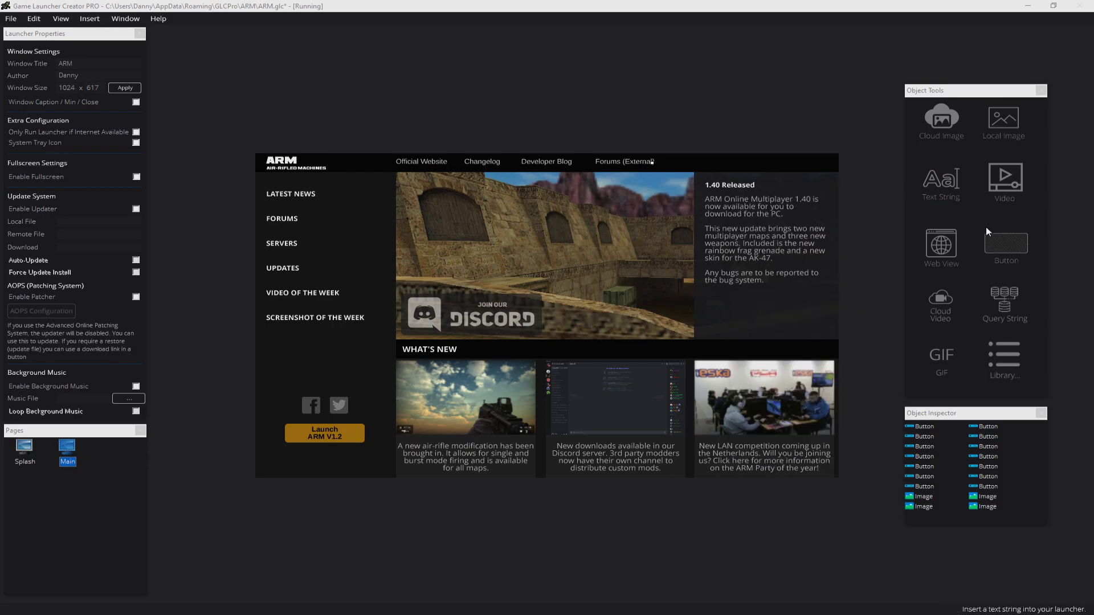
Insert another button and set its up image to report0.png and its hover and click images to report1.png.
{"action": "right_click", "coordinate": [309, 169]}
{"action": "left_click", "coordinate": [329, 219]}
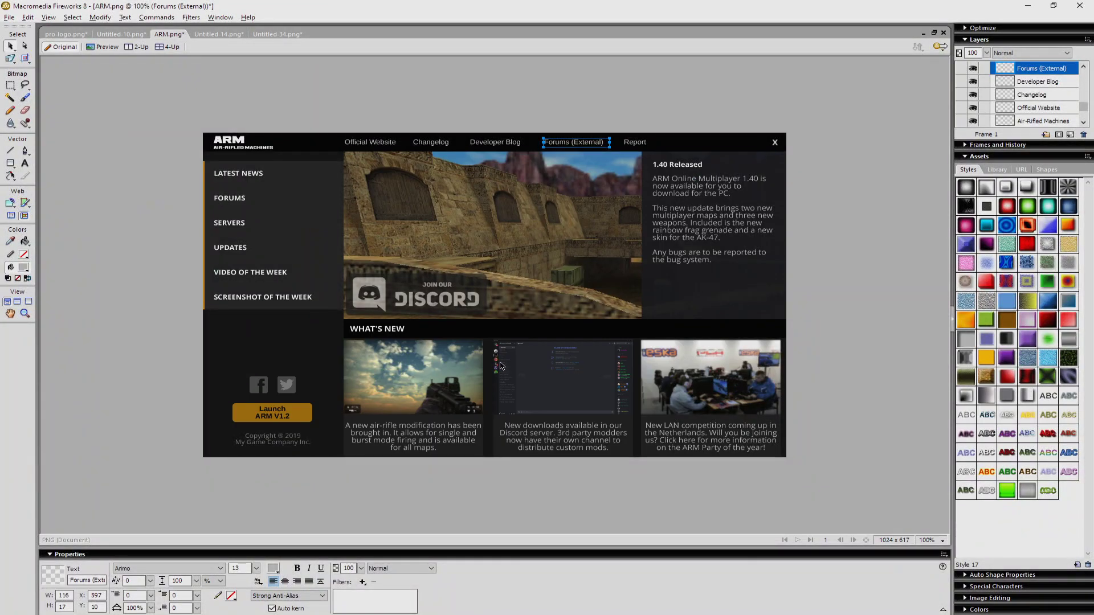
{"action": "key", "text": "alt+Tab"}
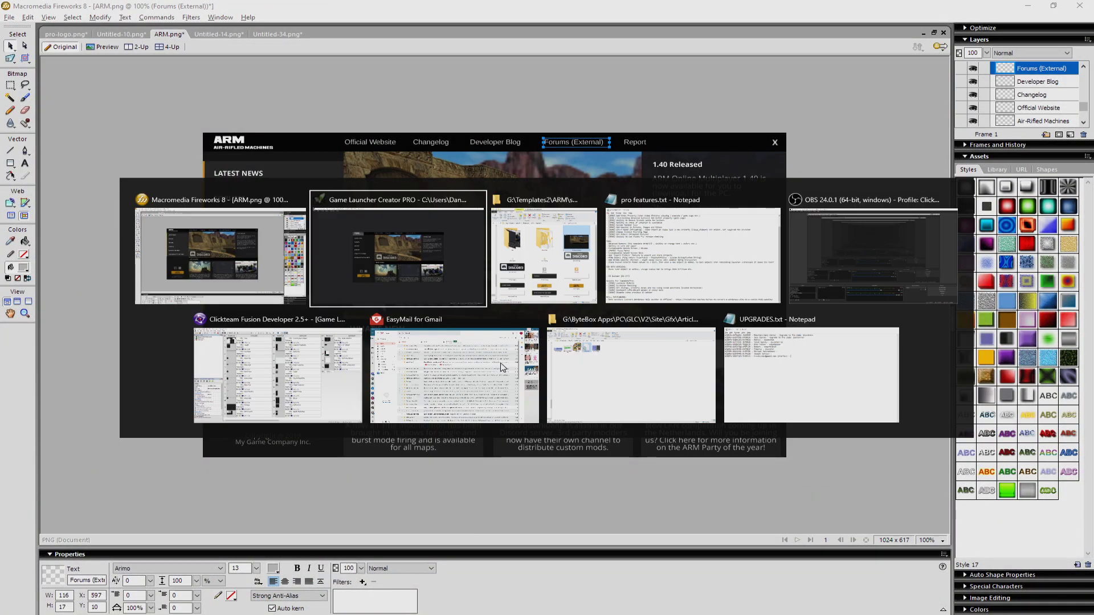
{"action": "left_click", "coordinate": [766, 270]}
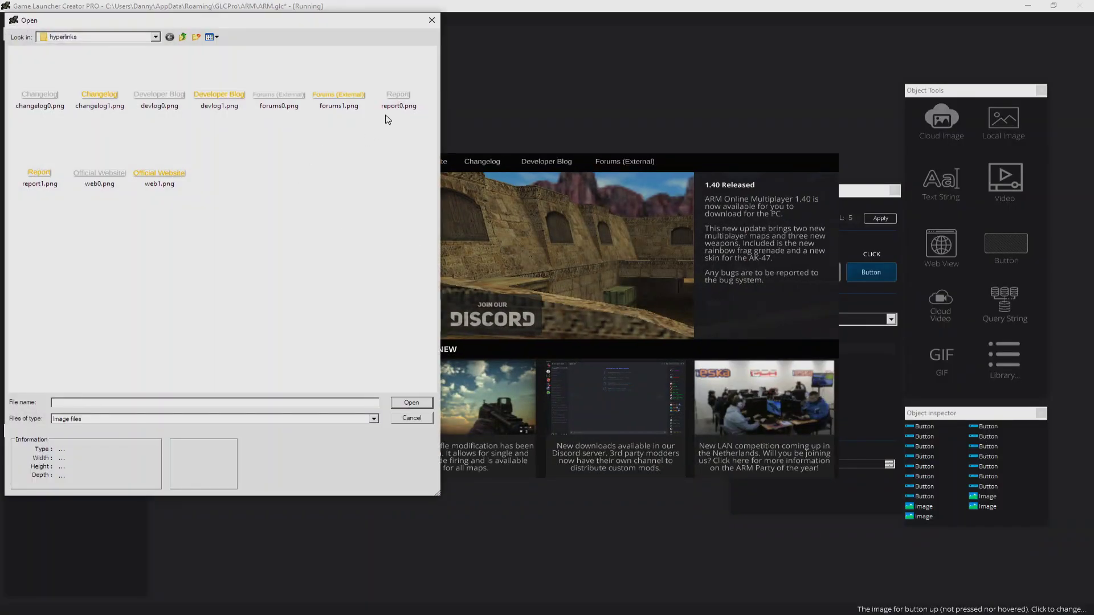
{"action": "double_click", "coordinate": [400, 97]}
{"action": "left_click", "coordinate": [827, 273]}
{"action": "double_click", "coordinate": [401, 104]}
{"action": "left_click", "coordinate": [873, 273]}
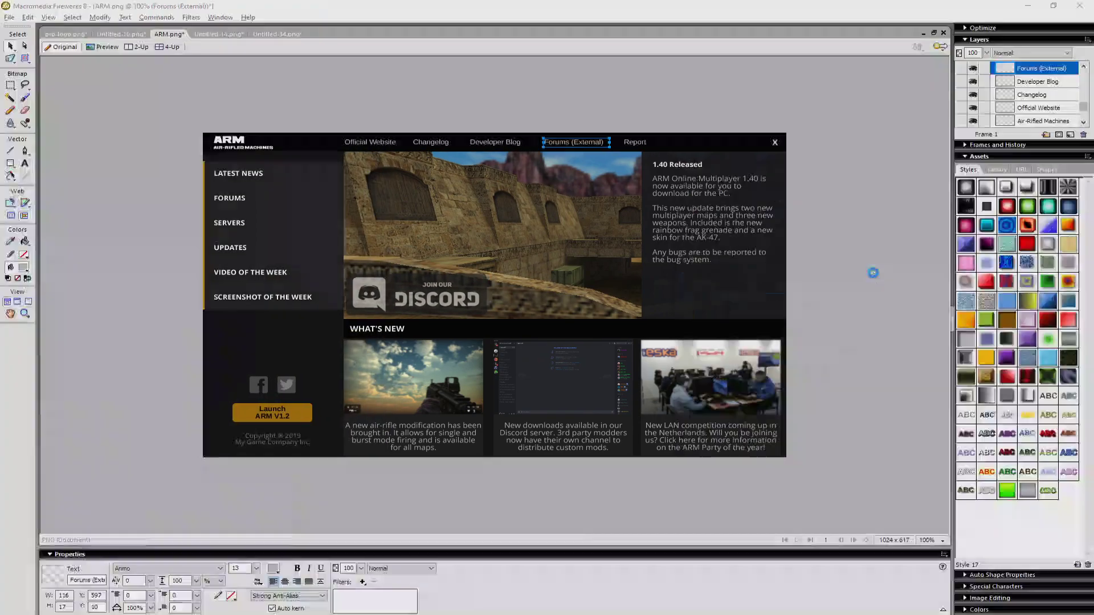
{"action": "double_click", "coordinate": [46, 181]}
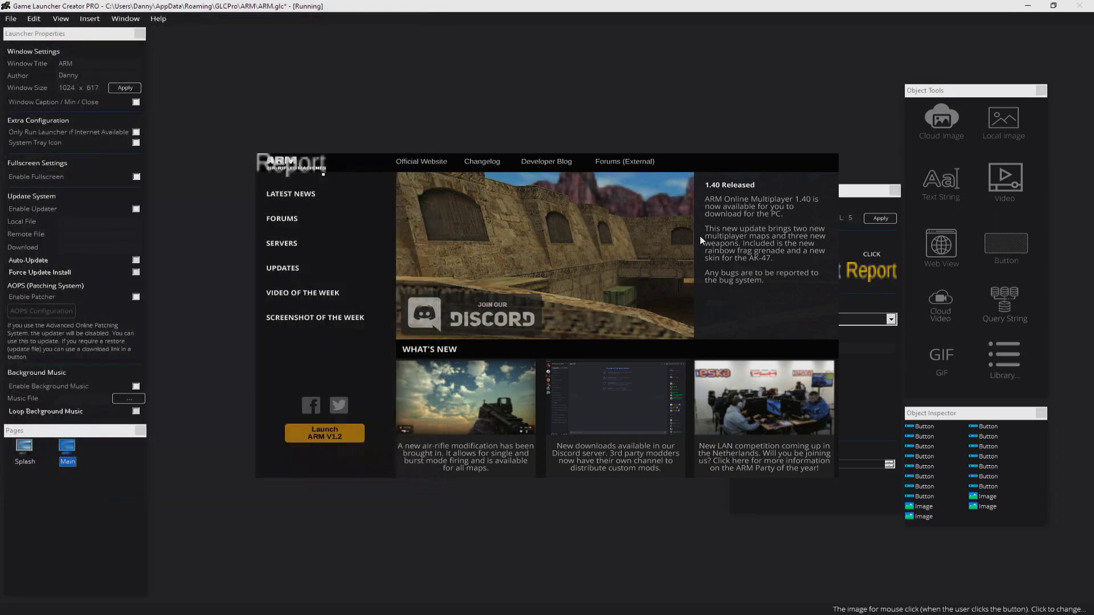
{"action": "left_click", "coordinate": [823, 276]}
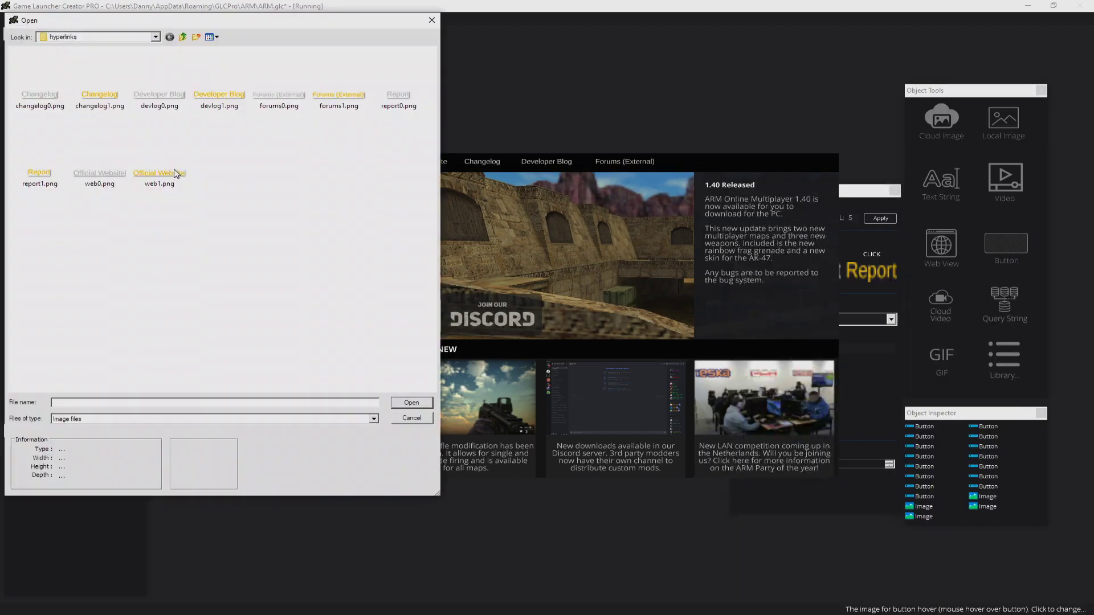
{"action": "double_click", "coordinate": [45, 181]}
Move the Report button to the Report link's position from the Fireworks mockup and resize it to its original image size.
{"action": "left_click", "coordinate": [847, 255]}
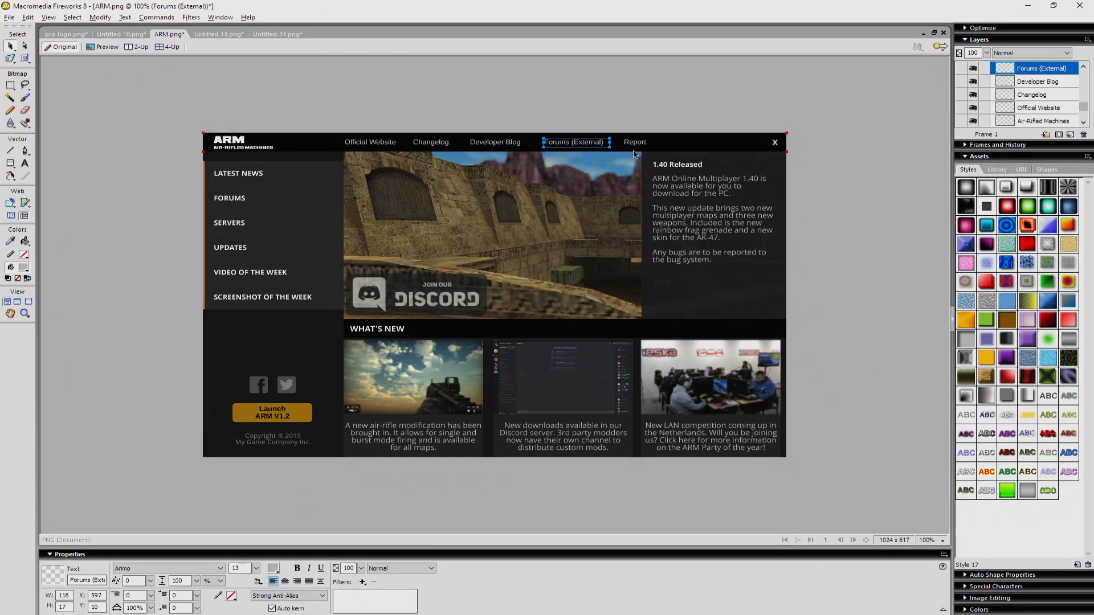
{"action": "left_click", "coordinate": [634, 143]}
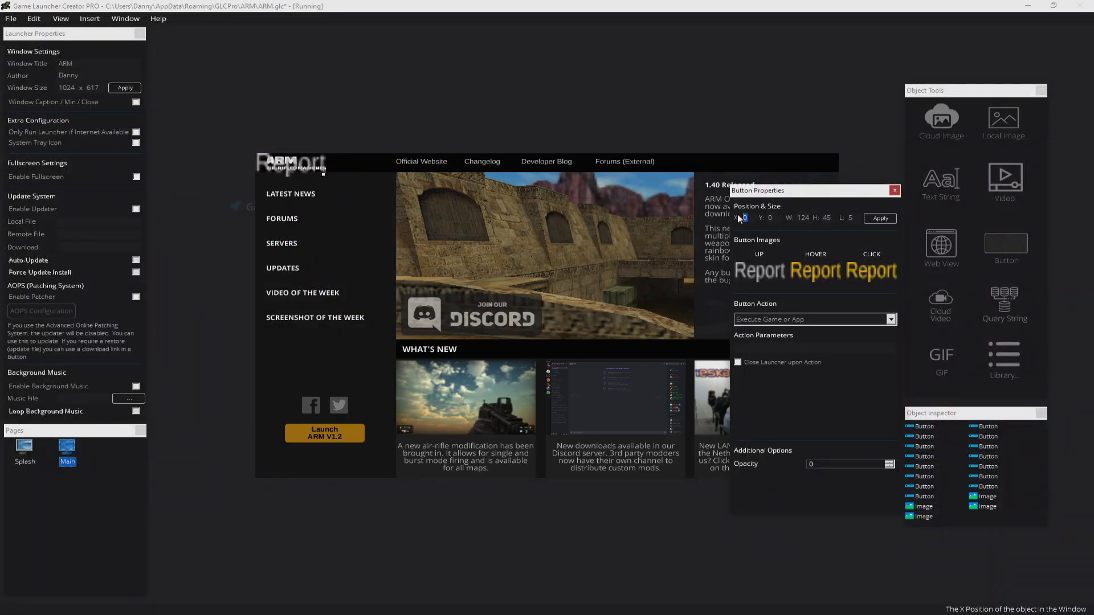
{"action": "type", "text": "7310"}
{"action": "left_click", "coordinate": [880, 218]}
{"action": "right_click", "coordinate": [709, 166]}
{"action": "mouse_move", "coordinate": [741, 197]}
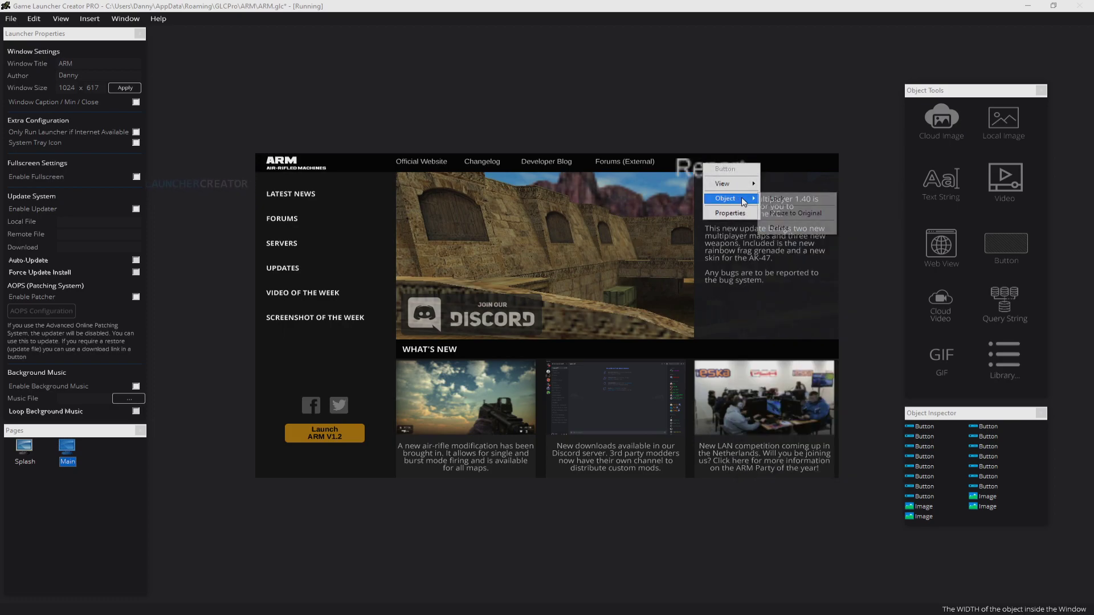
{"action": "left_click", "coordinate": [787, 213]}
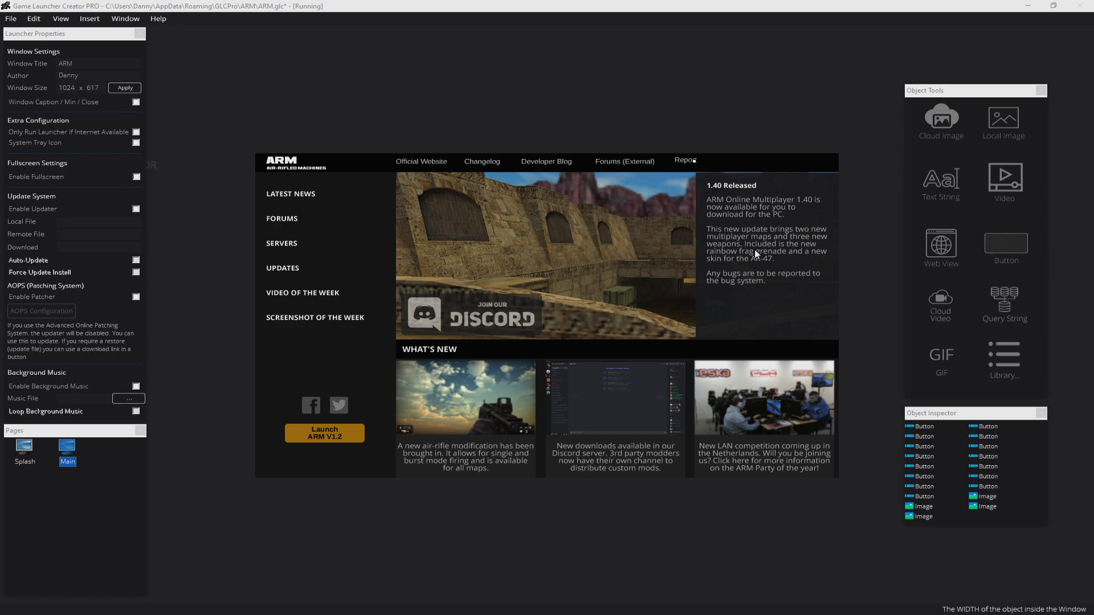
Set the Report button's position to X 737, Y 10 and reopen its properties to check it.
{"action": "right_click", "coordinate": [688, 163]}
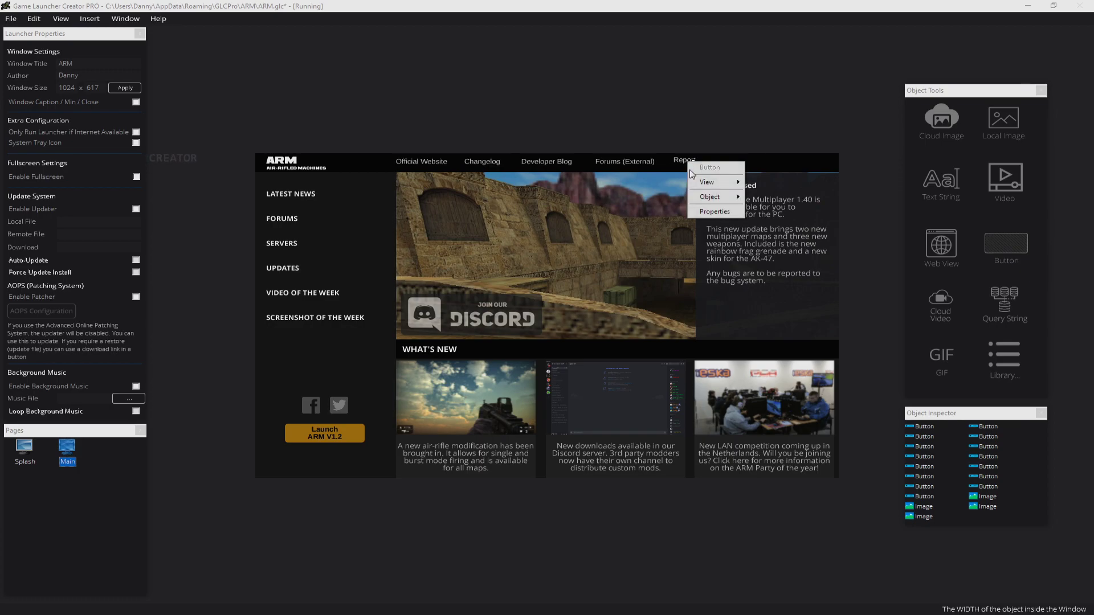
{"action": "left_click", "coordinate": [735, 212]}
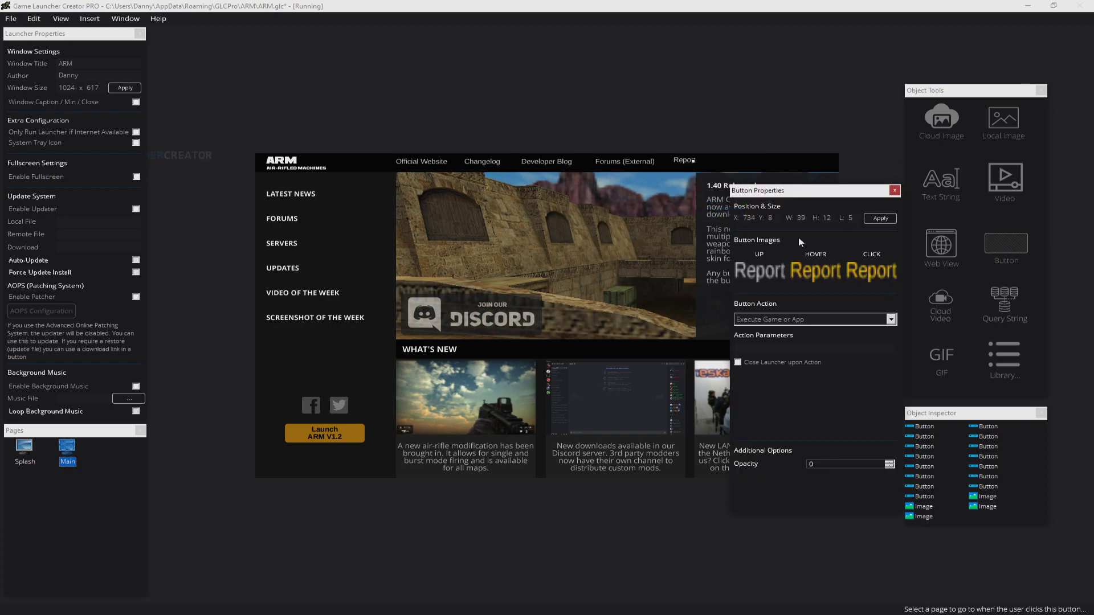
{"action": "left_click", "coordinate": [753, 218]}
{"action": "key", "text": "BackSpace"}
{"action": "type", "text": "7"}
{"action": "left_click", "coordinate": [774, 218]}
{"action": "key", "text": "BackSpace"}
{"action": "type", "text": "10"}
{"action": "left_click", "coordinate": [886, 221]}
{"action": "left_click", "coordinate": [894, 190]}
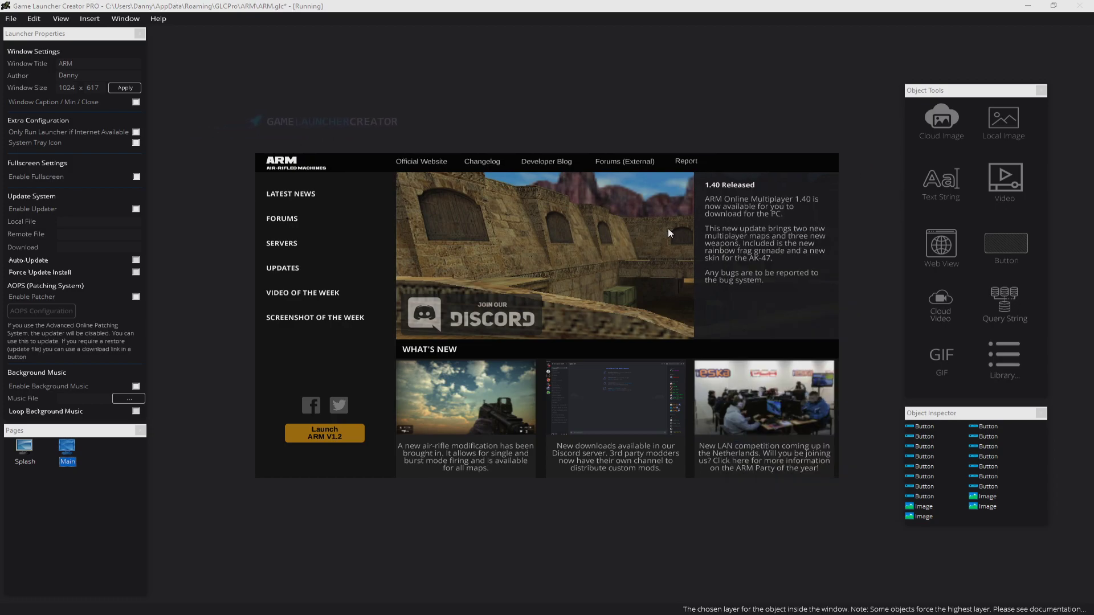
{"action": "right_click", "coordinate": [689, 162]}
{"action": "left_click", "coordinate": [706, 212]}
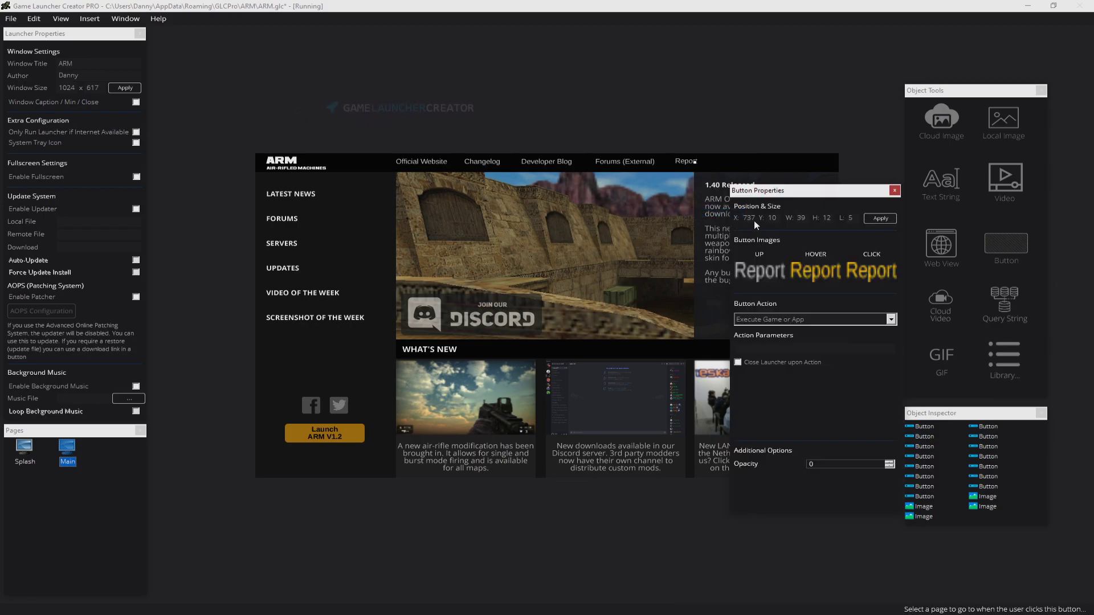
Close the Report button's properties and save the ARM launcher project.
{"action": "left_click", "coordinate": [894, 192]}
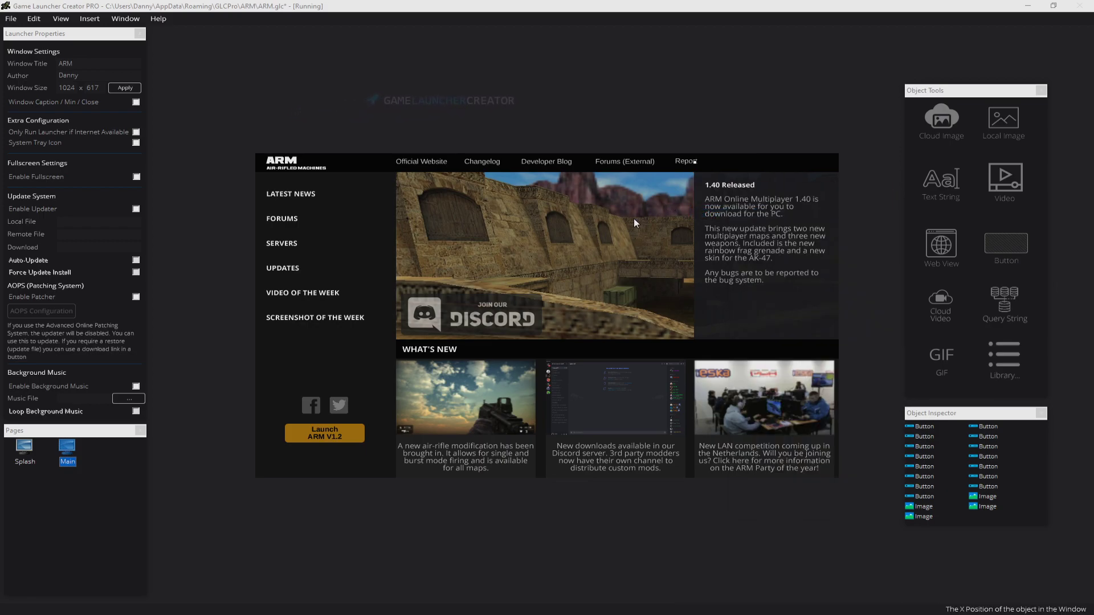
{"action": "left_click", "coordinate": [20, 20]}
{"action": "left_click", "coordinate": [25, 59]}
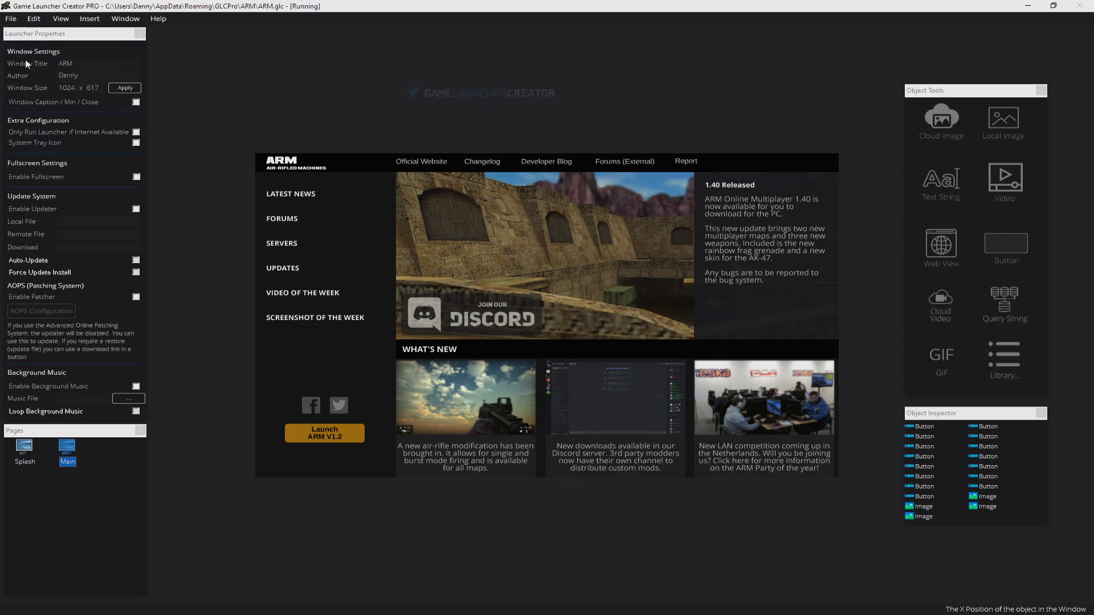
Compare the launcher's Main page with the ARM.png mockup in Fireworks, then return to Game Launcher Creator.
{"action": "key", "text": "alt+Tab"}
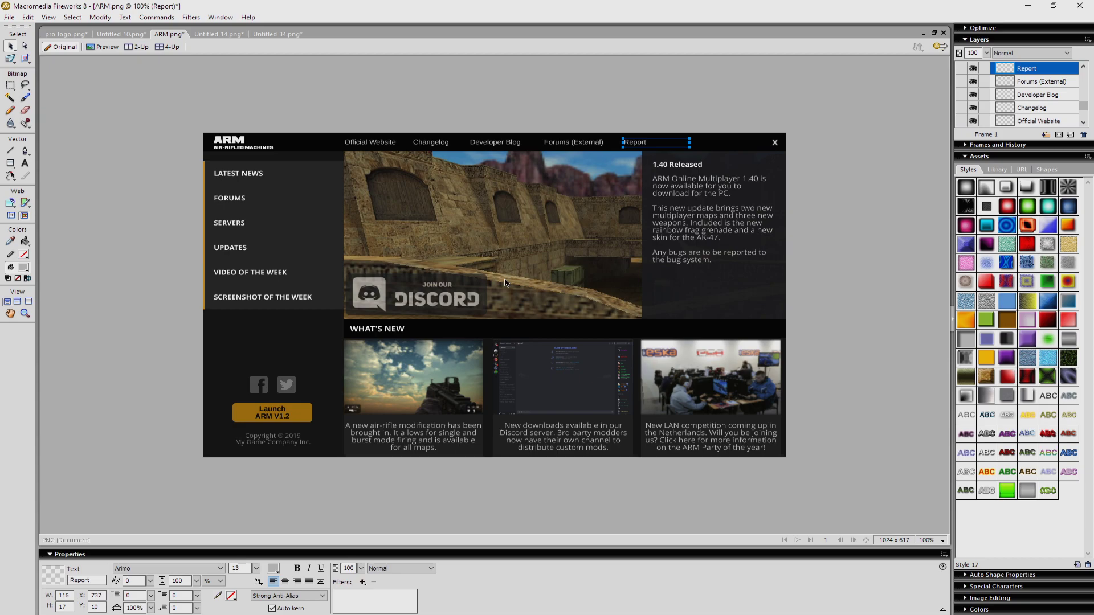
{"action": "key", "text": "alt+Tab"}
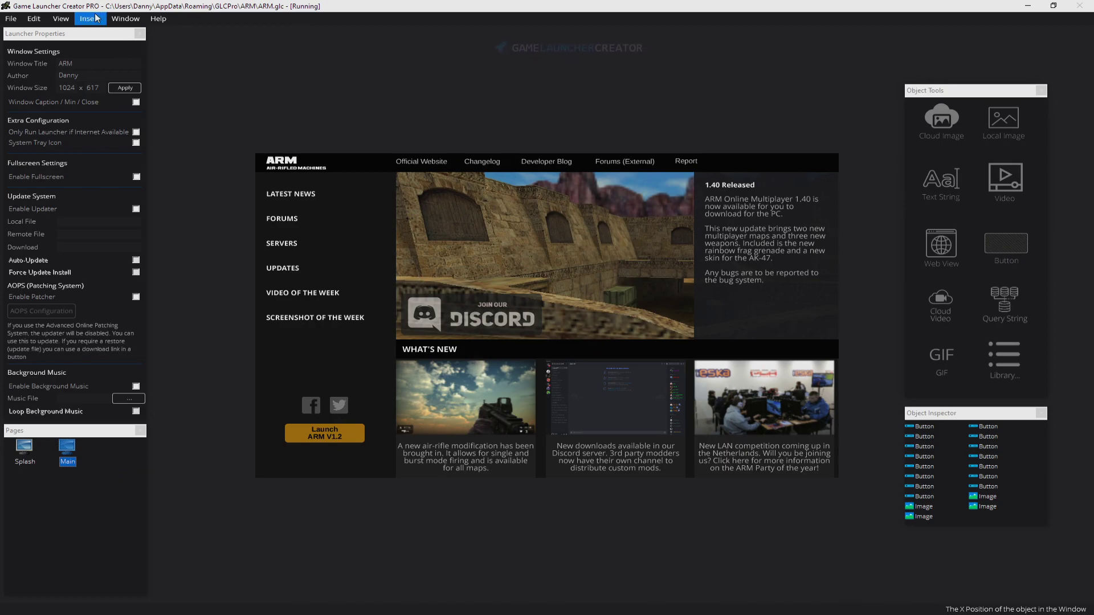
{"action": "left_click", "coordinate": [11, 19]}
{"action": "left_click", "coordinate": [439, 300]}
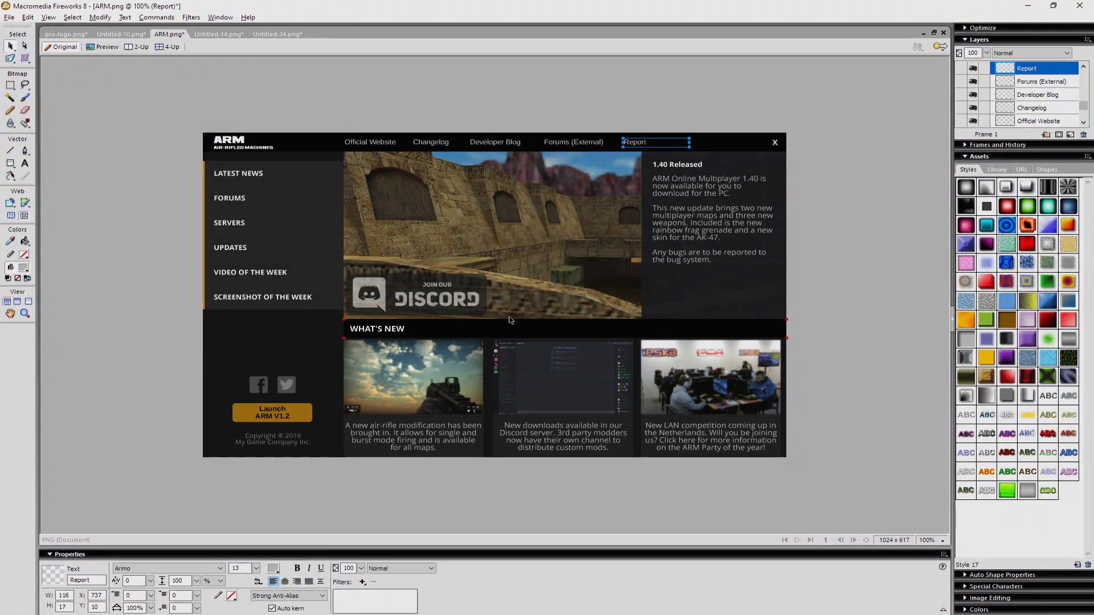
{"action": "key", "text": "alt+Tab"}
{"action": "key", "text": "alt+Tab"}
{"action": "key", "text": "alt+Tab"}
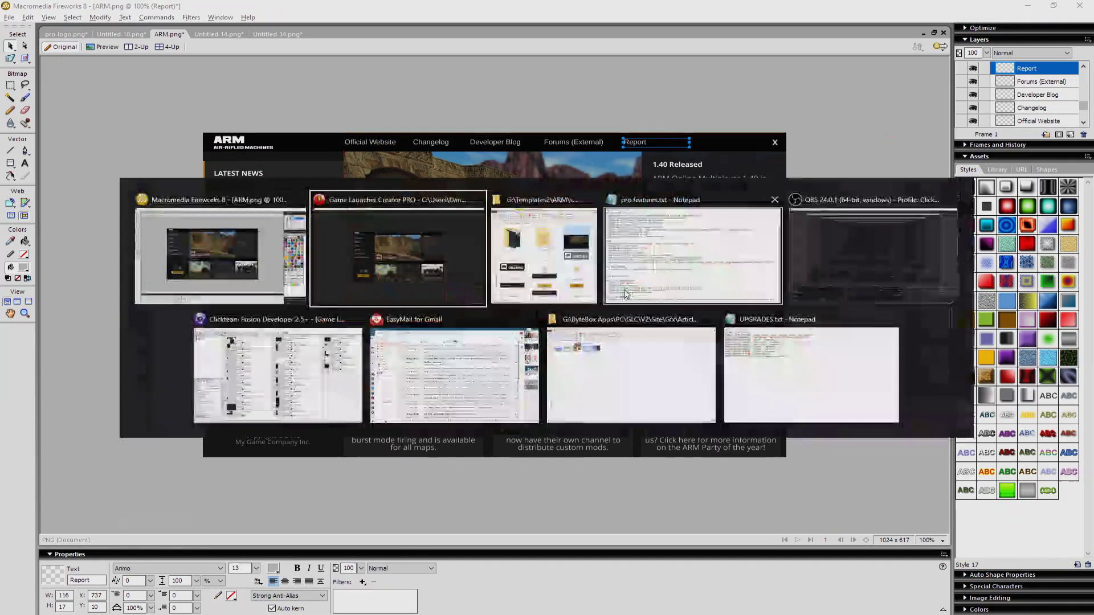
{"action": "key", "text": "alt+Tab"}
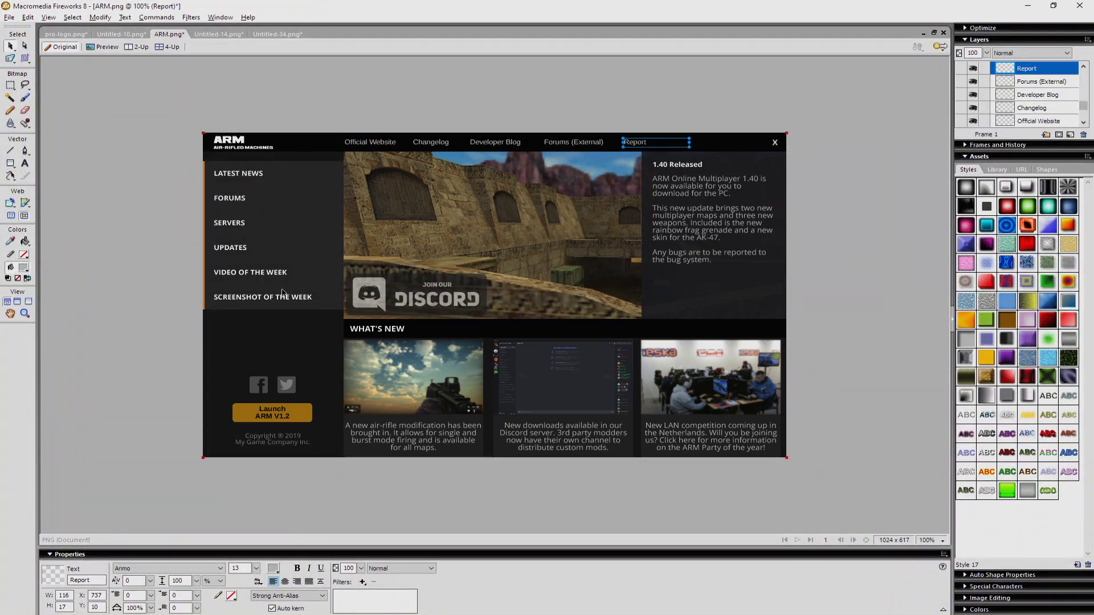
{"action": "key", "text": "alt+Tab"}
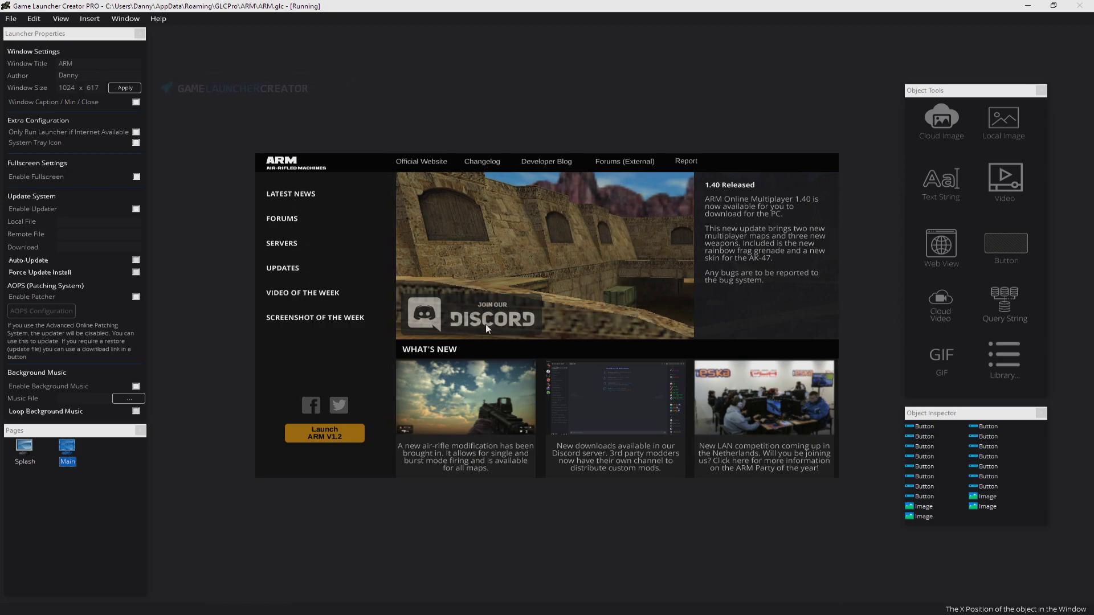
{"action": "right_click", "coordinate": [429, 161]}
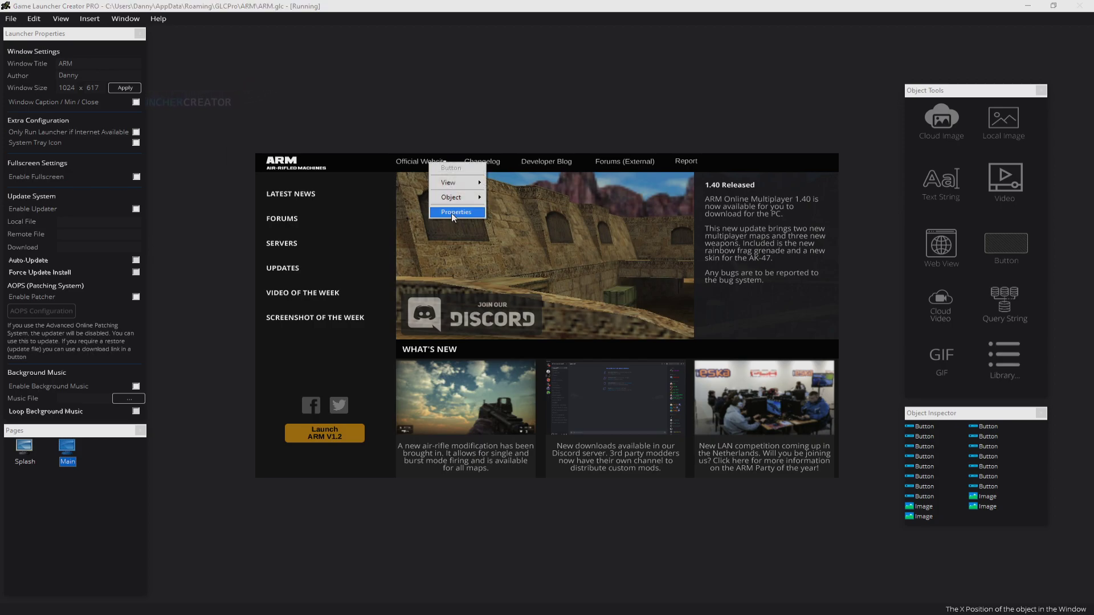
{"action": "left_click", "coordinate": [453, 213]}
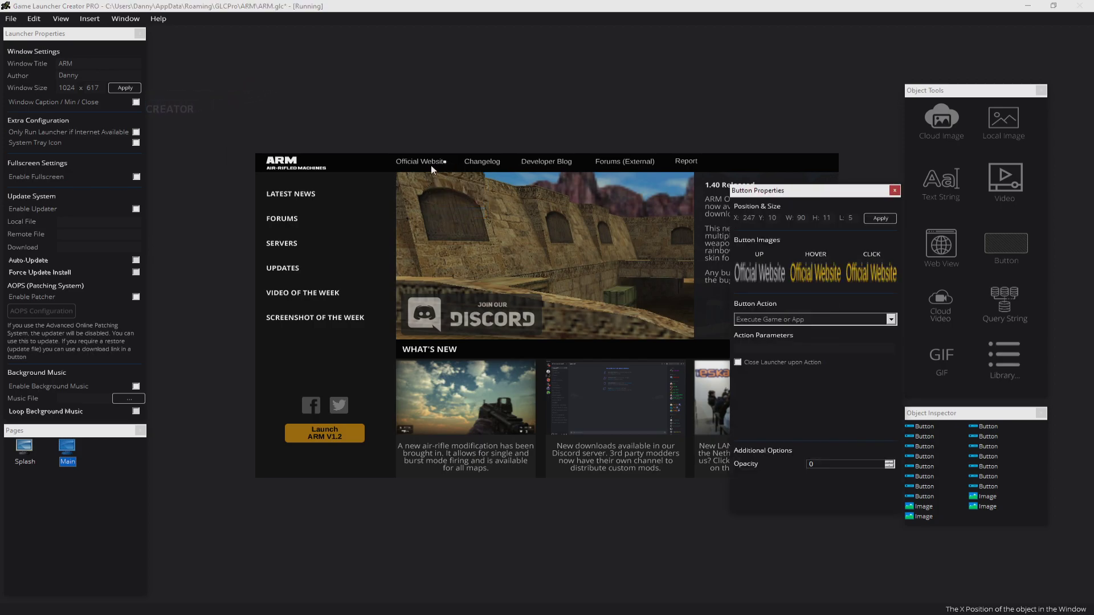
{"action": "left_click", "coordinate": [815, 319]}
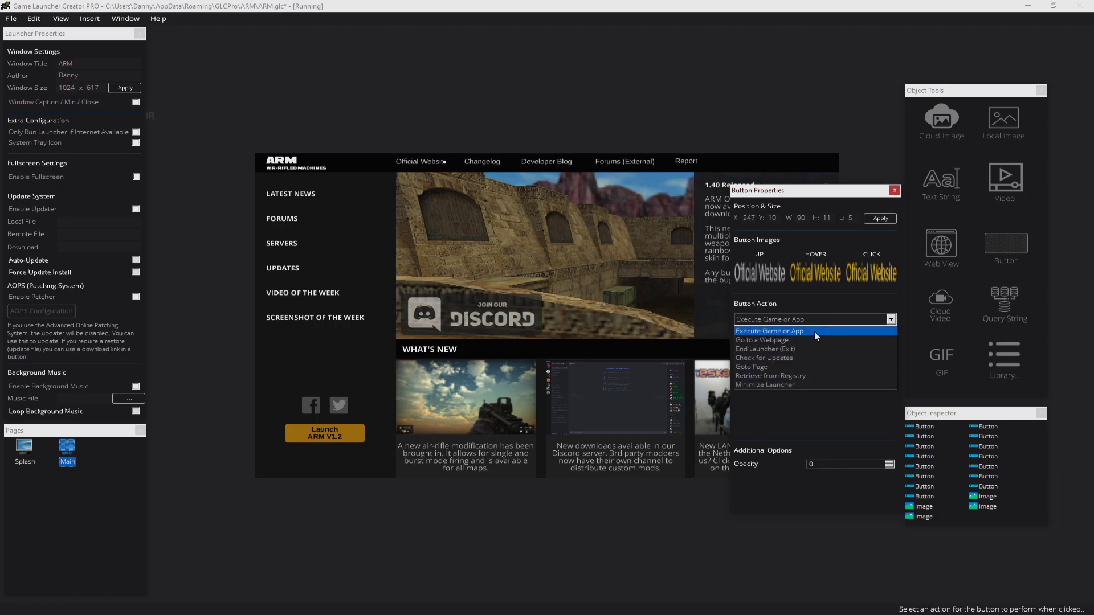
{"action": "left_click", "coordinate": [815, 338]}
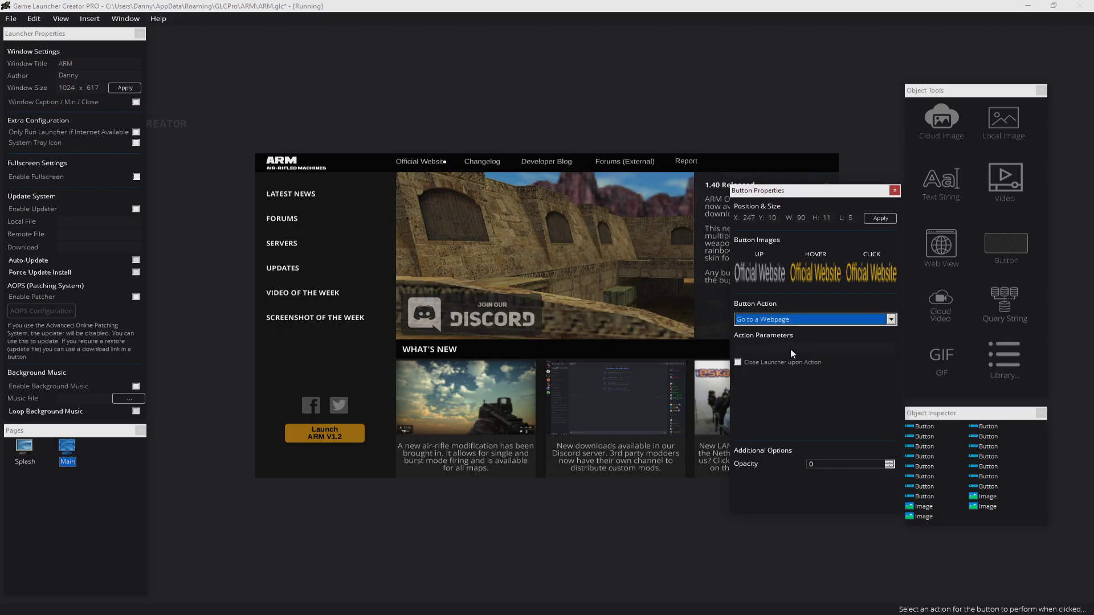
{"action": "left_click", "coordinate": [791, 349]}
{"action": "type", "text": "https:/"}
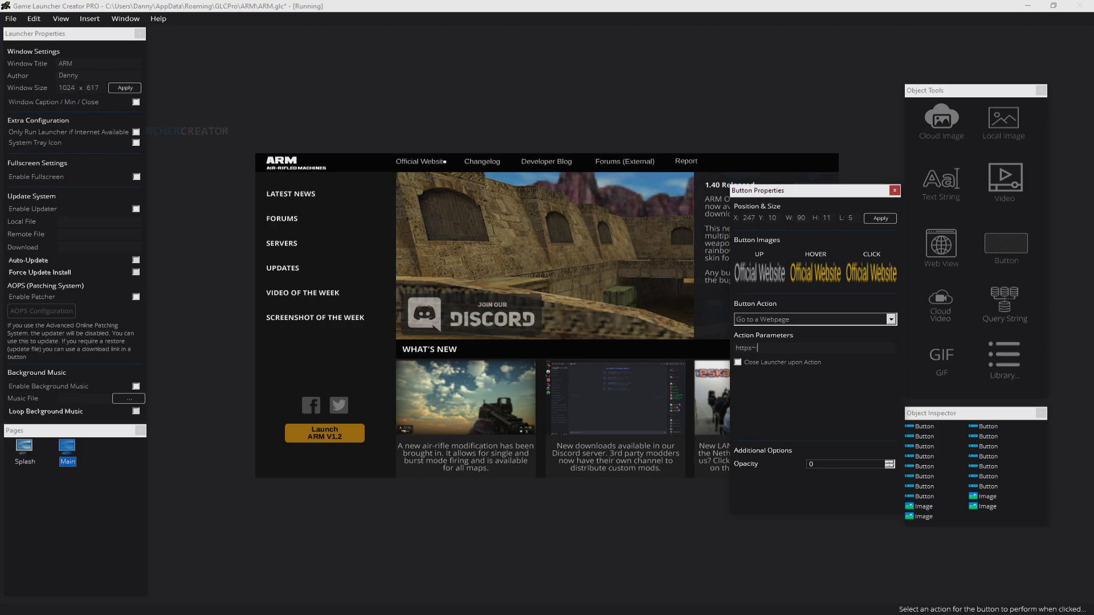
{"action": "type", "text": "/gamelaunchercreator.com"}
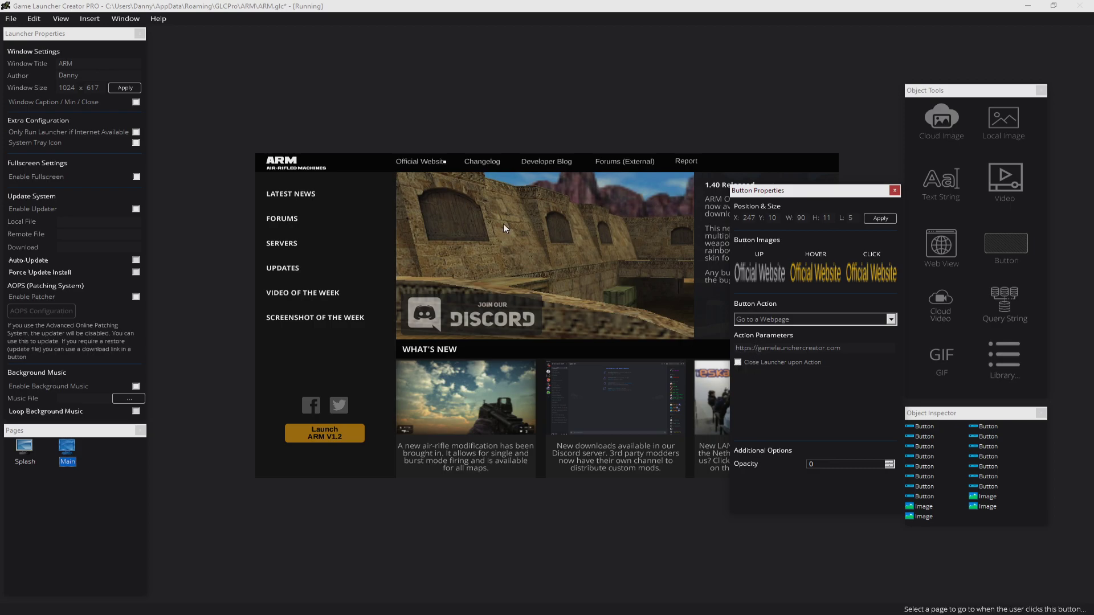
{"action": "left_click", "coordinate": [895, 191]}
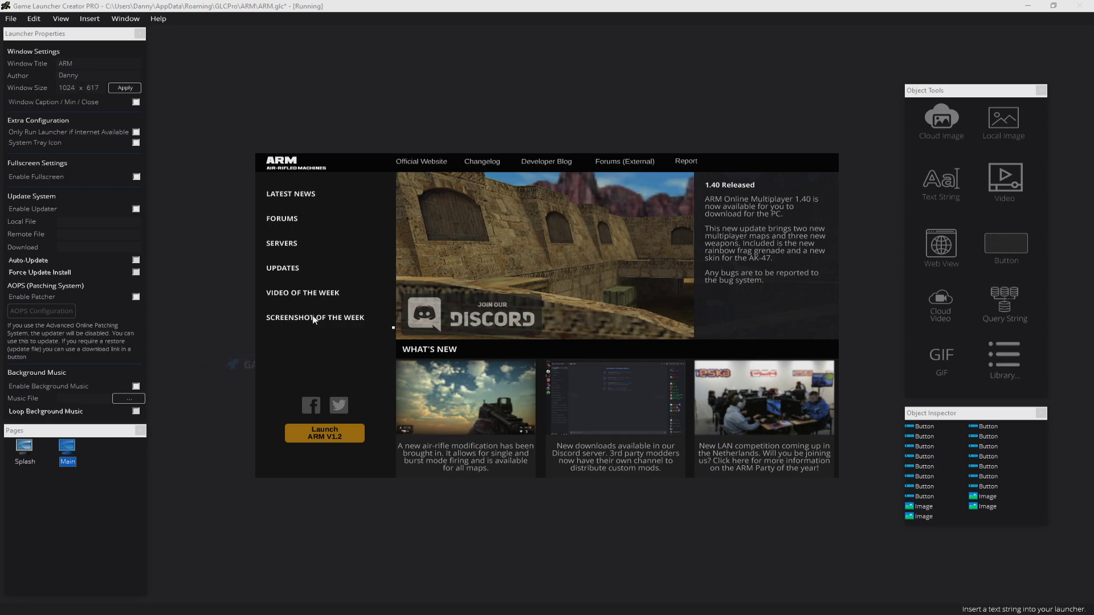
{"action": "right_click", "coordinate": [120, 464]}
{"action": "mouse_move", "coordinate": [149, 472]}
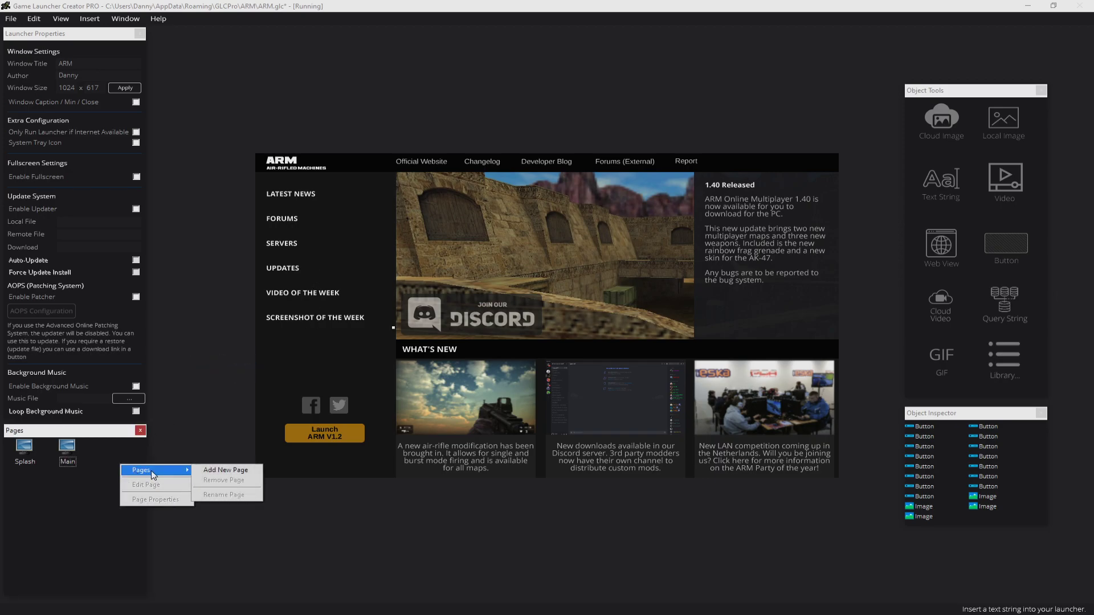
{"action": "left_click", "coordinate": [215, 472]}
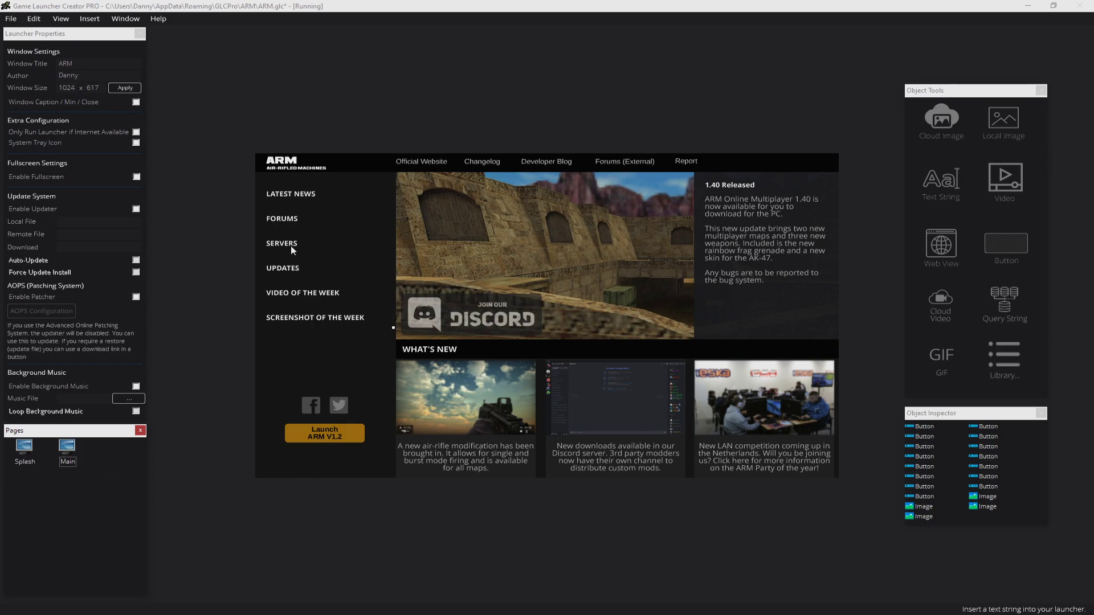
{"action": "right_click", "coordinate": [291, 246]}
Add a new page named Servers to the launcher and open it for editing.
{"action": "right_click", "coordinate": [108, 484]}
{"action": "mouse_move", "coordinate": [128, 491]}
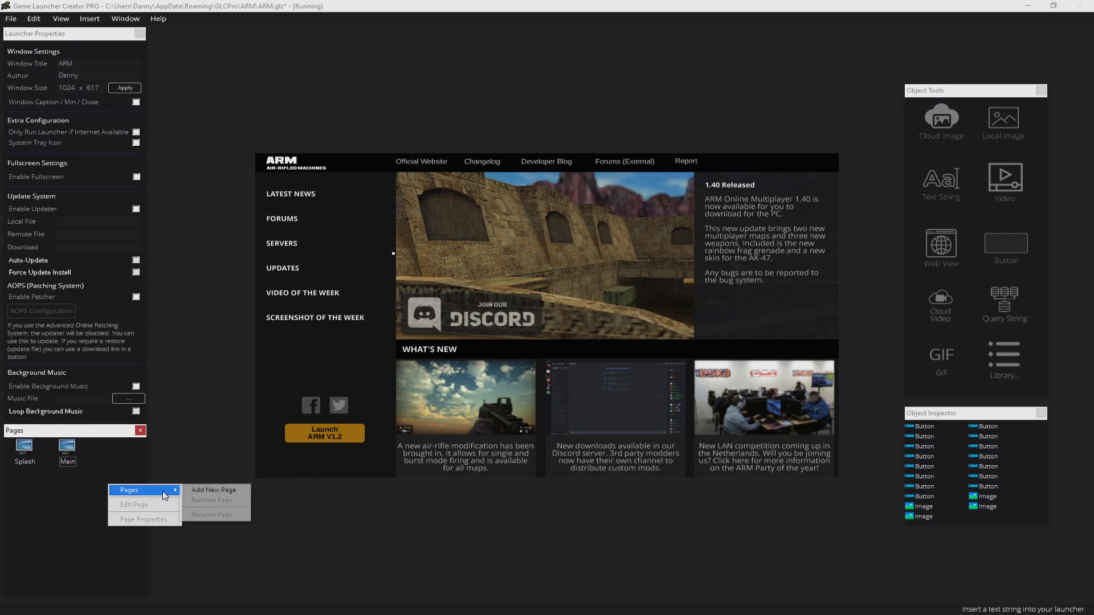
{"action": "left_click", "coordinate": [204, 491]}
{"action": "type", "text": "Servers"}
{"action": "key", "text": "Return"}
{"action": "right_click", "coordinate": [116, 463]}
{"action": "left_click", "coordinate": [137, 482]}
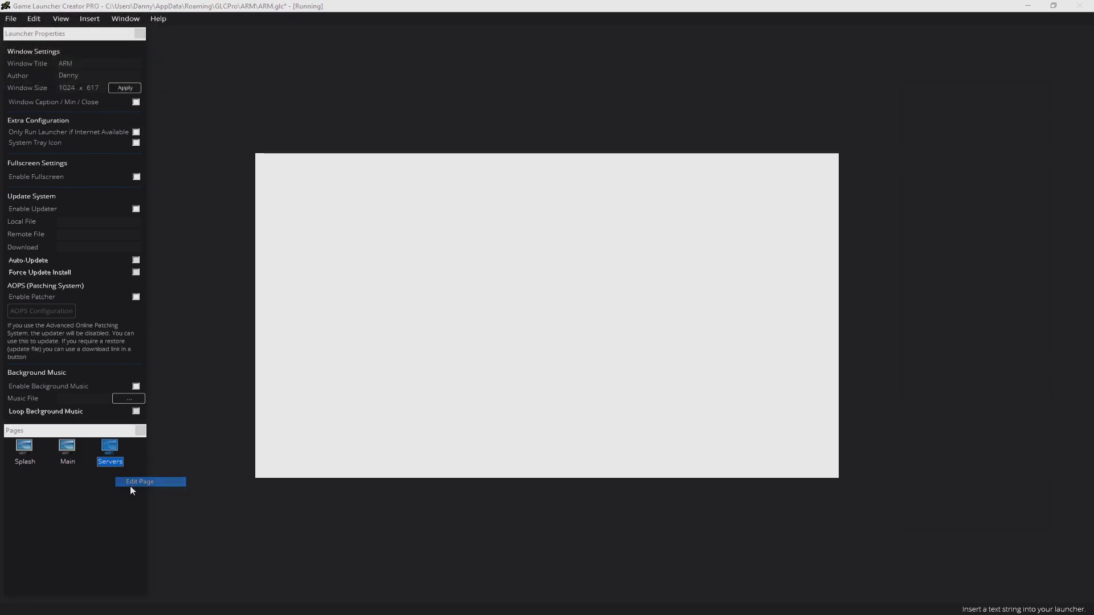
Return to editing the Main page and set the Servers button's action to Goto Page with 2 - Servers as the target.
{"action": "right_click", "coordinate": [66, 458]}
{"action": "left_click", "coordinate": [100, 478]}
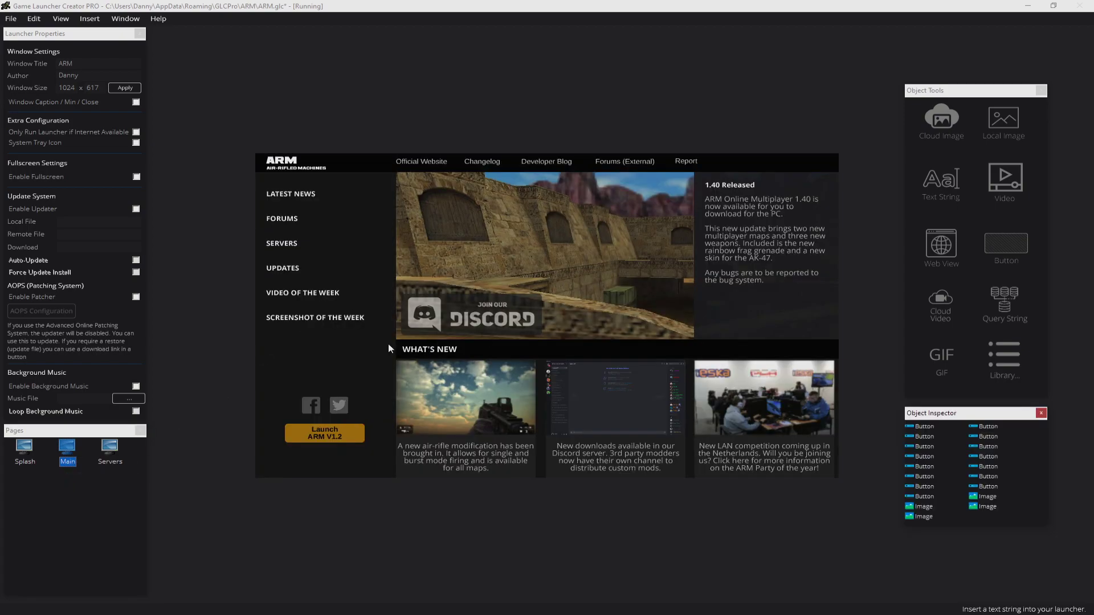
{"action": "right_click", "coordinate": [291, 244]}
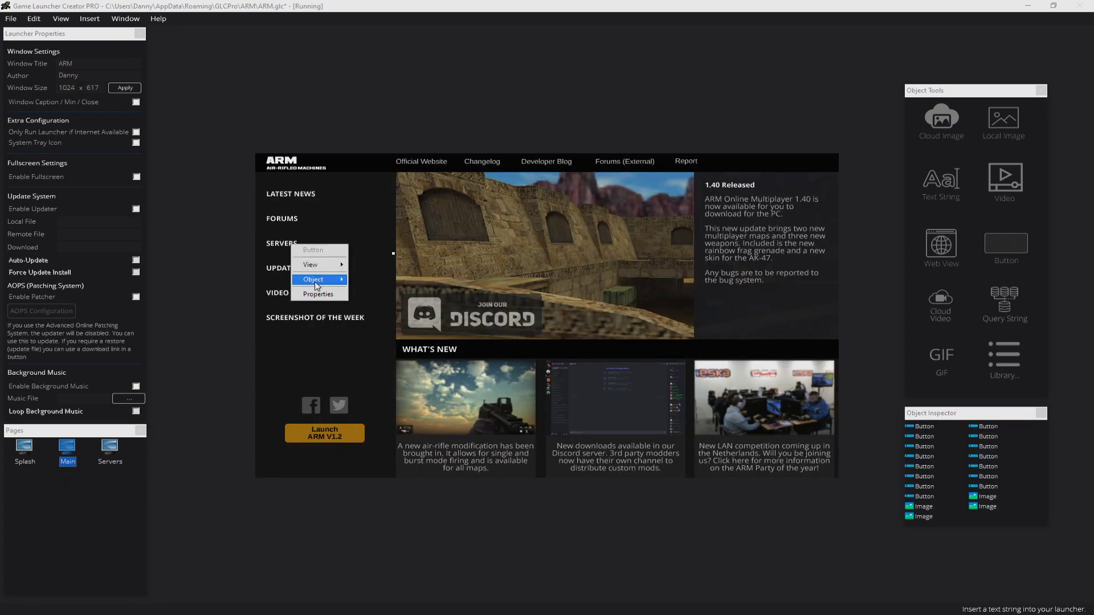
{"action": "left_click", "coordinate": [323, 297]}
{"action": "right_click", "coordinate": [289, 242]}
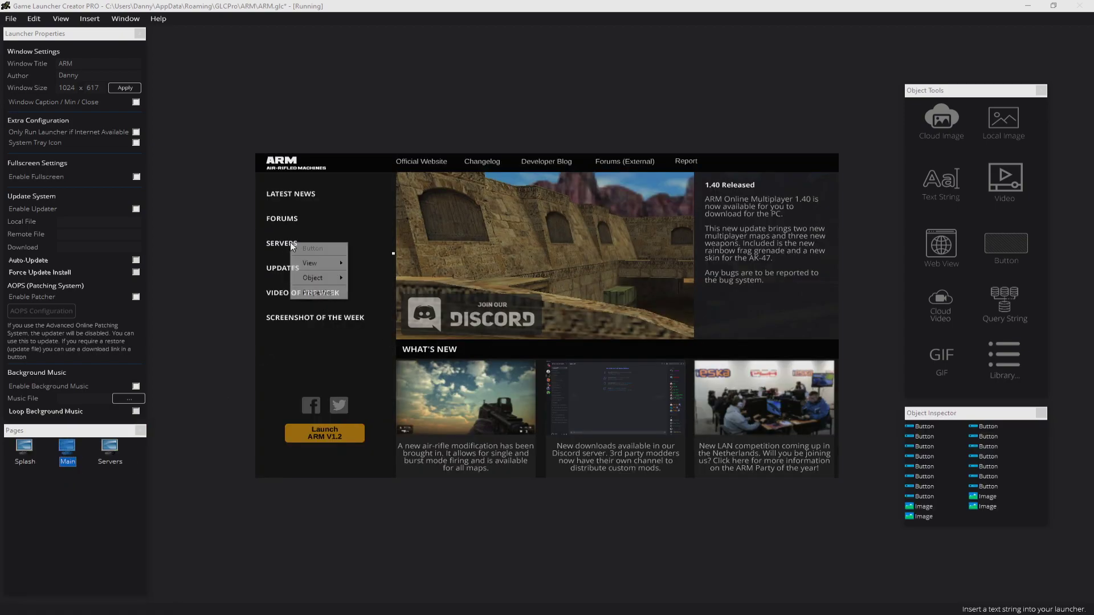
{"action": "left_click", "coordinate": [318, 293]}
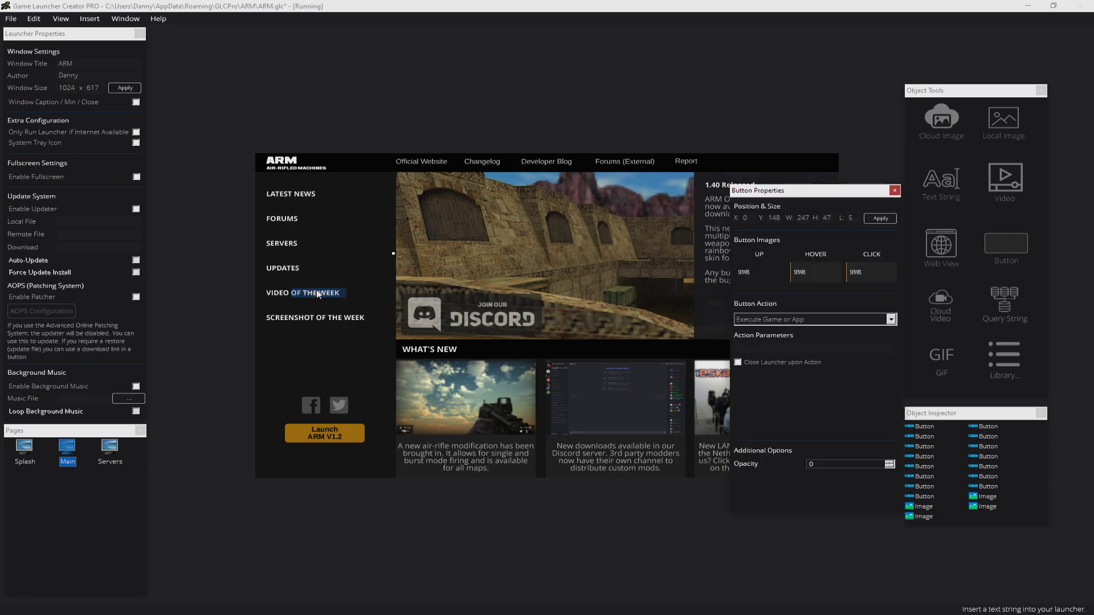
{"action": "left_click", "coordinate": [824, 320]}
{"action": "left_click", "coordinate": [812, 365]}
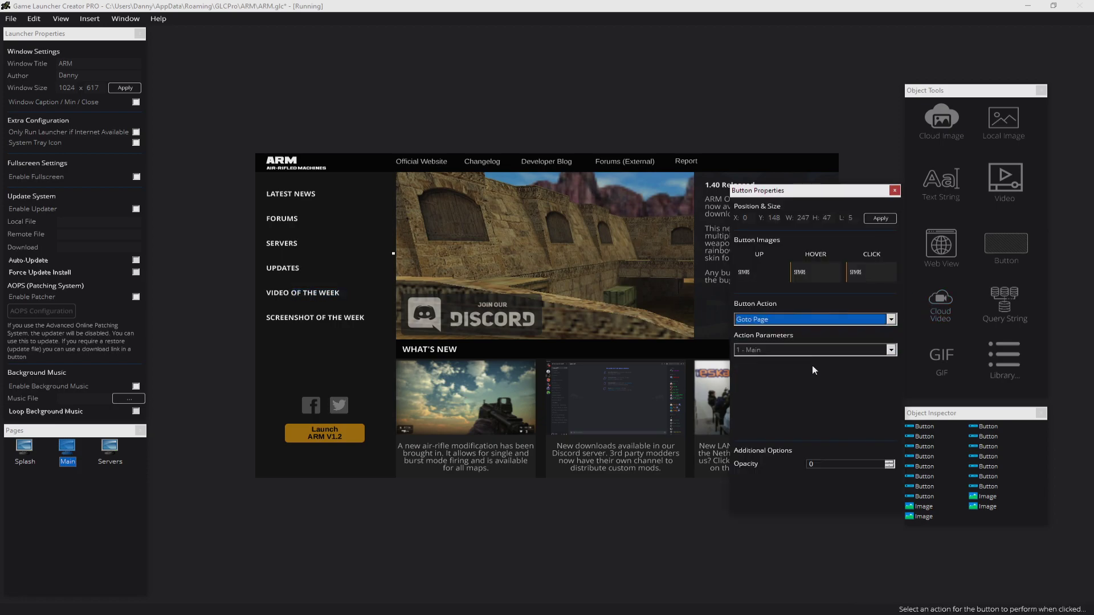
{"action": "left_click", "coordinate": [780, 354]}
{"action": "left_click", "coordinate": [781, 367]}
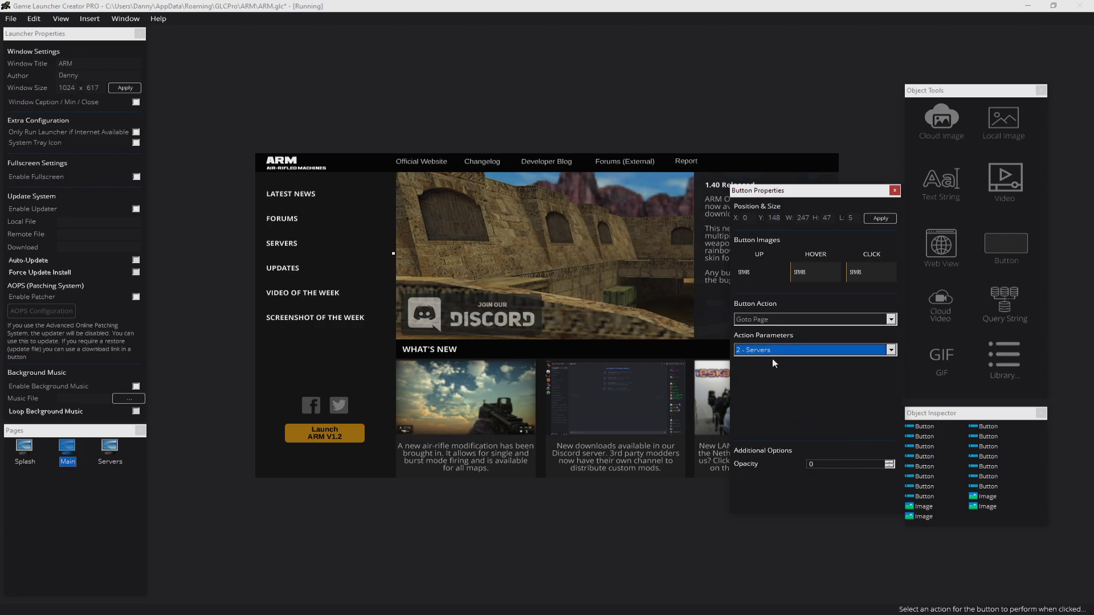
{"action": "left_click", "coordinate": [895, 190]}
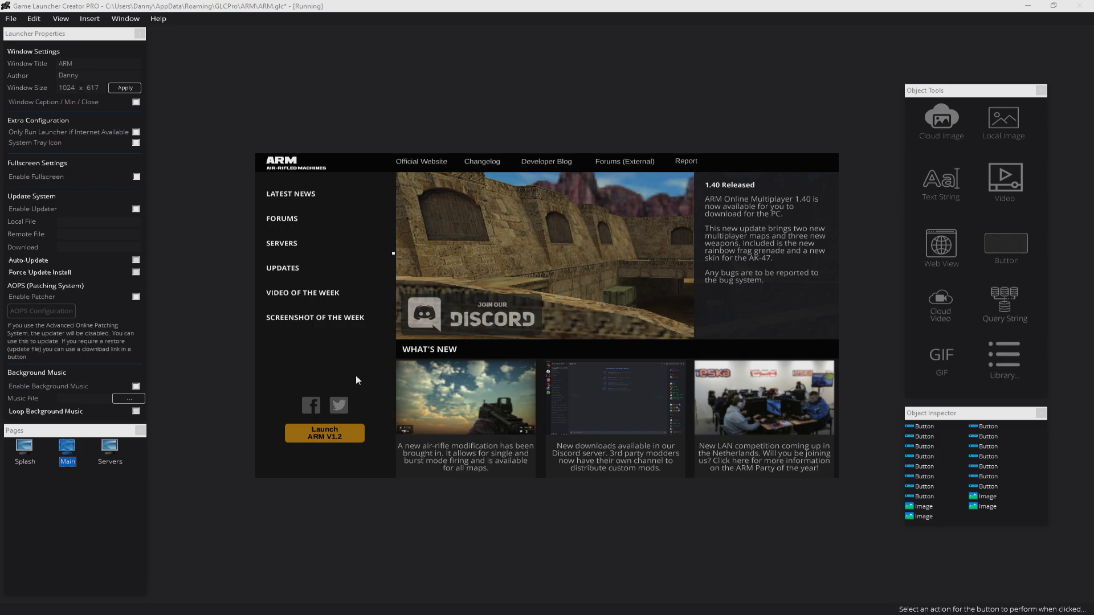
Set the Launch ARM V1.2 button's action to Execute Game or App with game.exe as the parameter.
{"action": "right_click", "coordinate": [353, 438]}
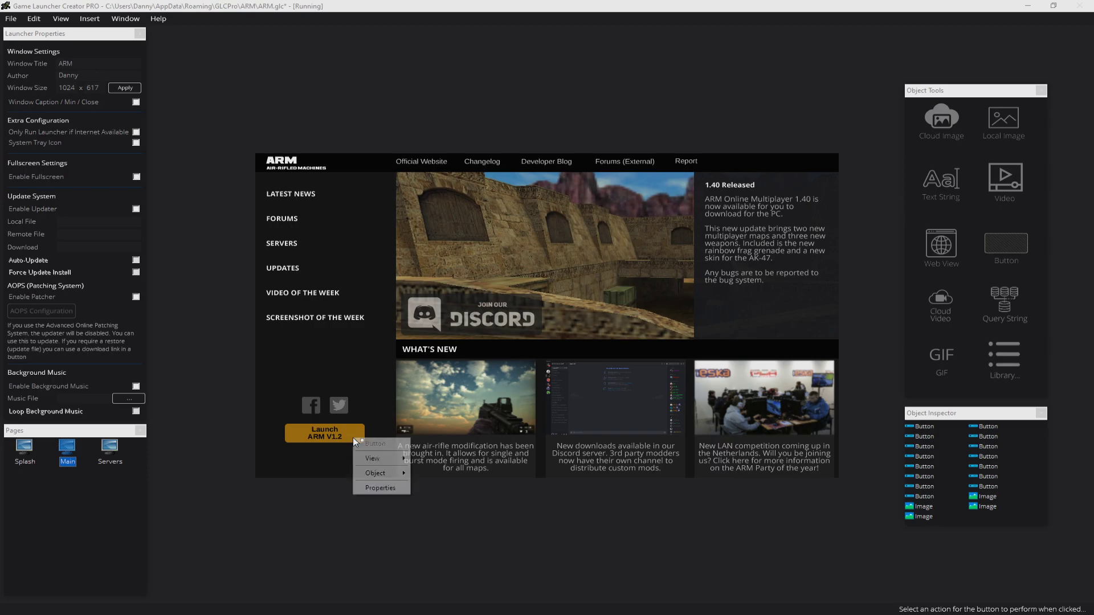
{"action": "left_click", "coordinate": [376, 487]}
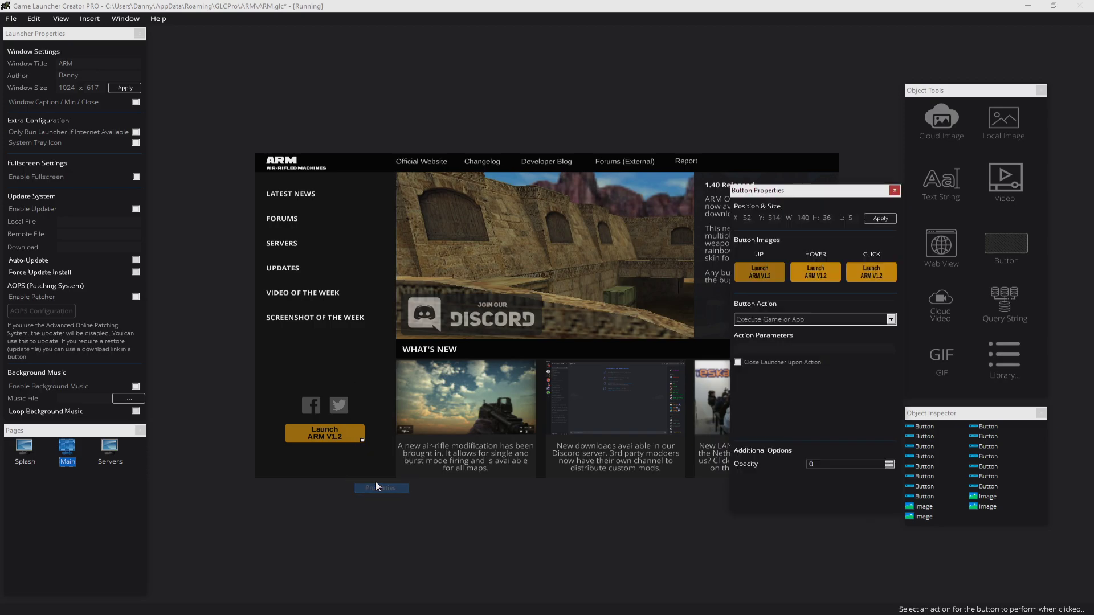
{"action": "left_click", "coordinate": [805, 320]}
{"action": "left_click", "coordinate": [777, 329]}
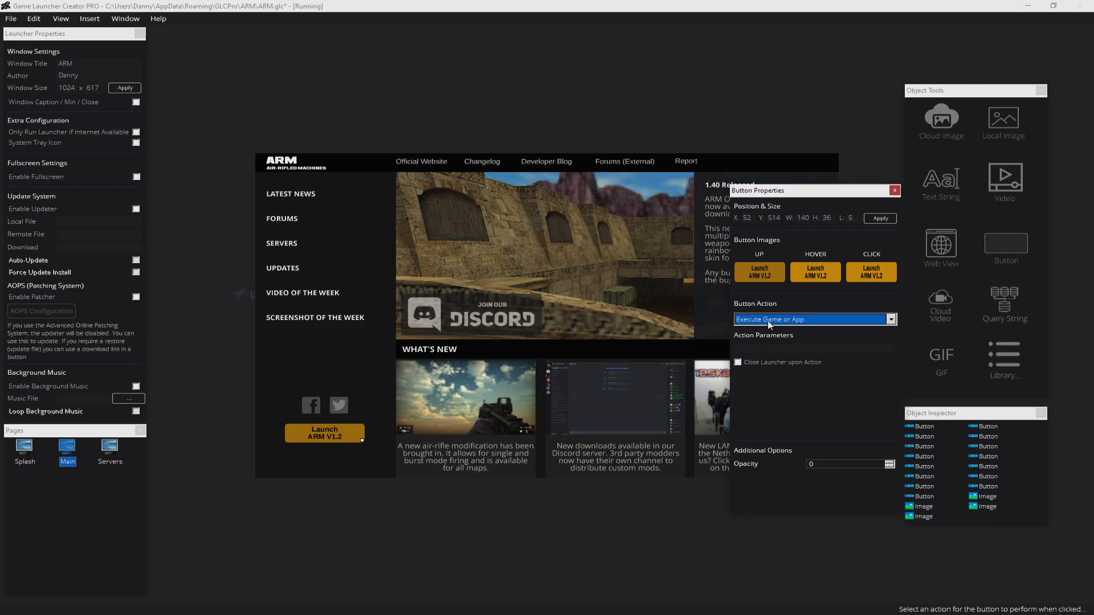
{"action": "left_click", "coordinate": [771, 321]}
{"action": "left_click", "coordinate": [789, 334]}
{"action": "type", "text": "game.exe"}
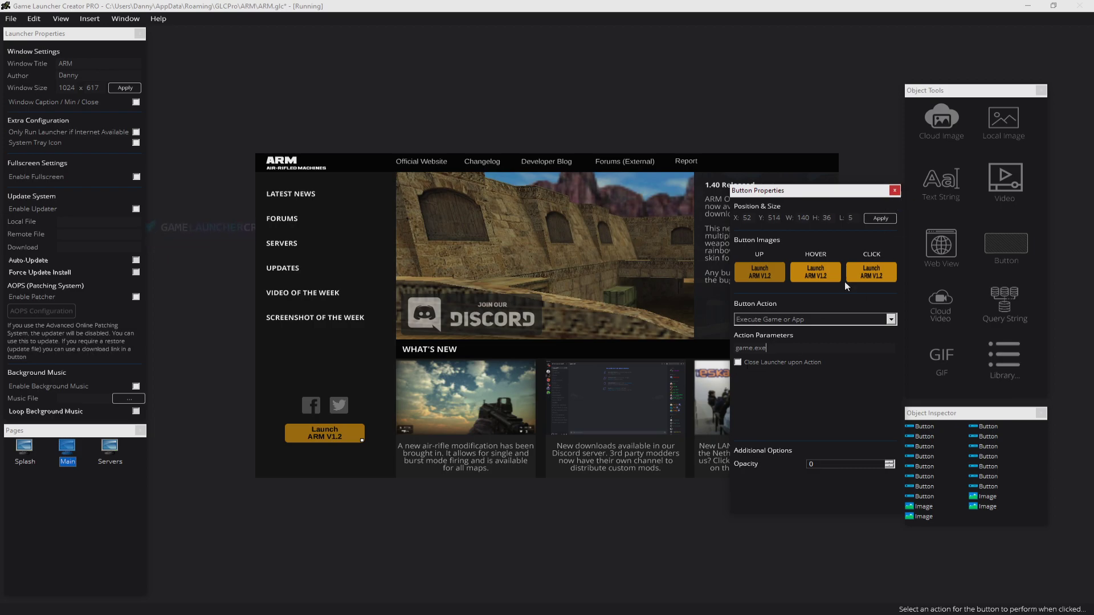
Try an opacity of 70 on the Launch ARM V1.2 button, reset it to 0 and close its properties.
{"action": "double_click", "coordinate": [811, 464]}
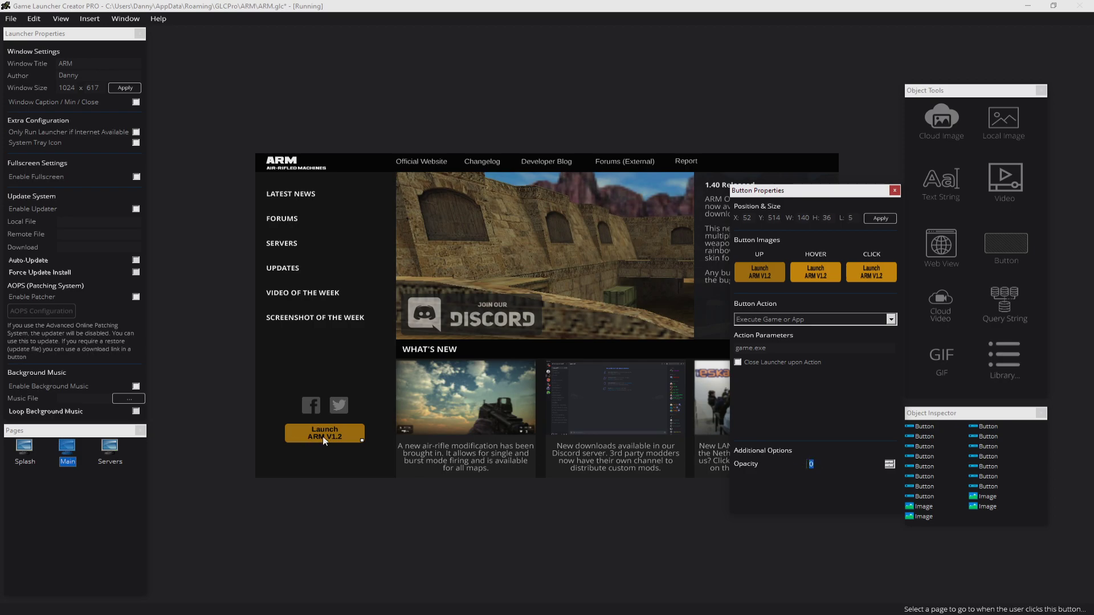
{"action": "type", "text": "70"}
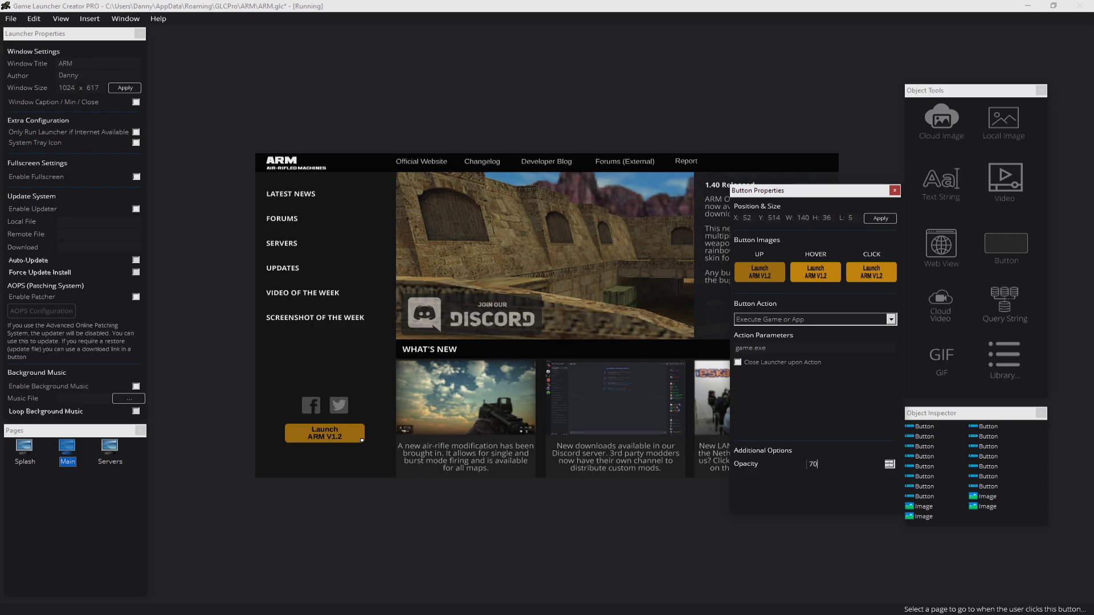
{"action": "left_click", "coordinate": [891, 219]}
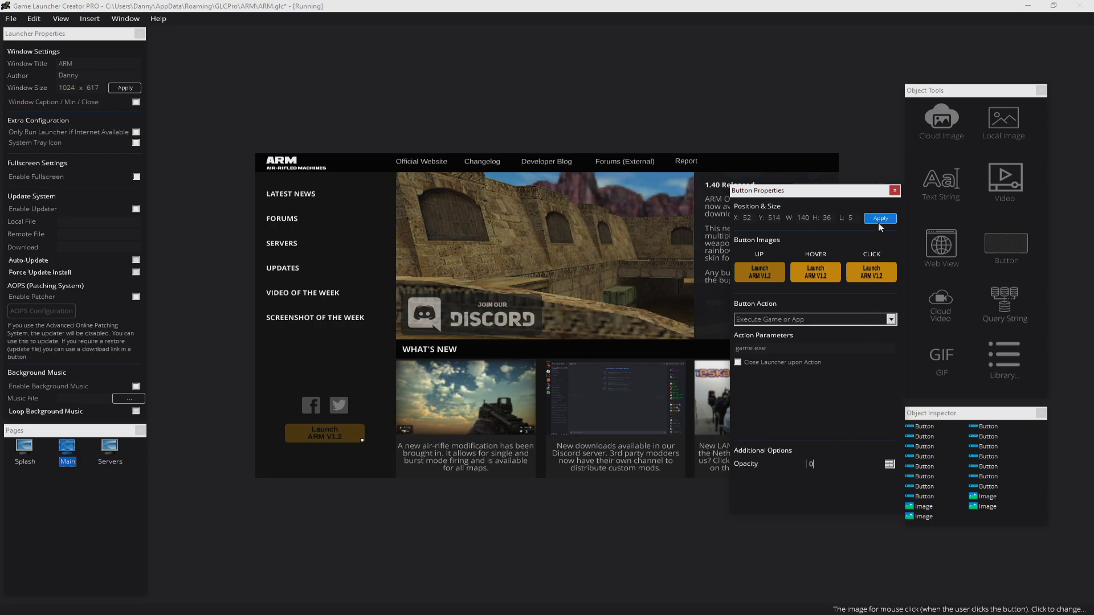
{"action": "left_click", "coordinate": [894, 191]}
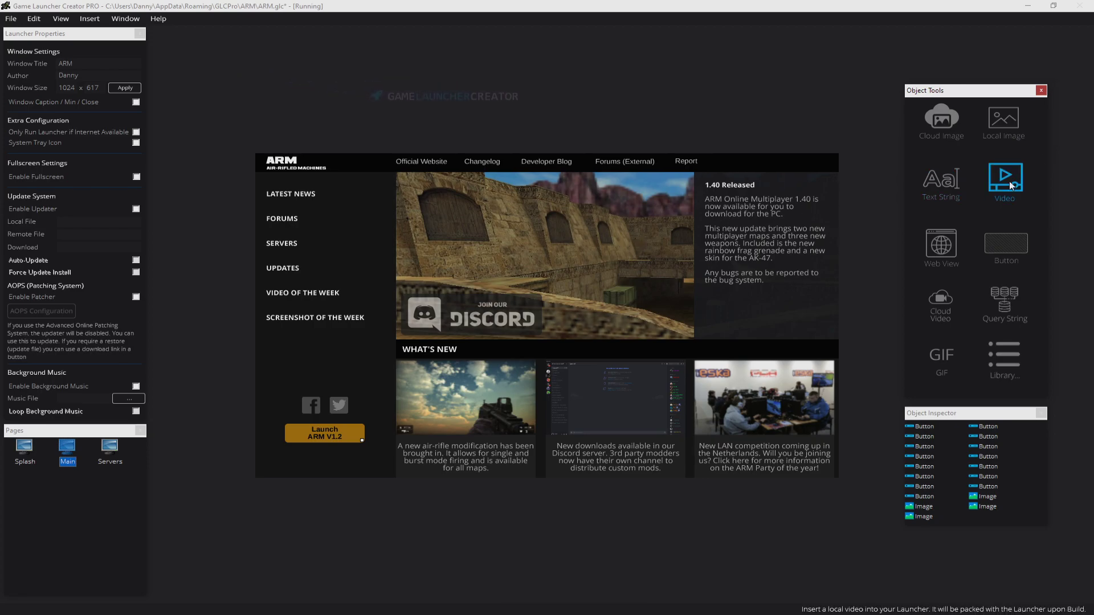
Try a local video object over the upper-left part of the banner image, at about X 248, Y 36.
{"action": "left_click", "coordinate": [452, 261]}
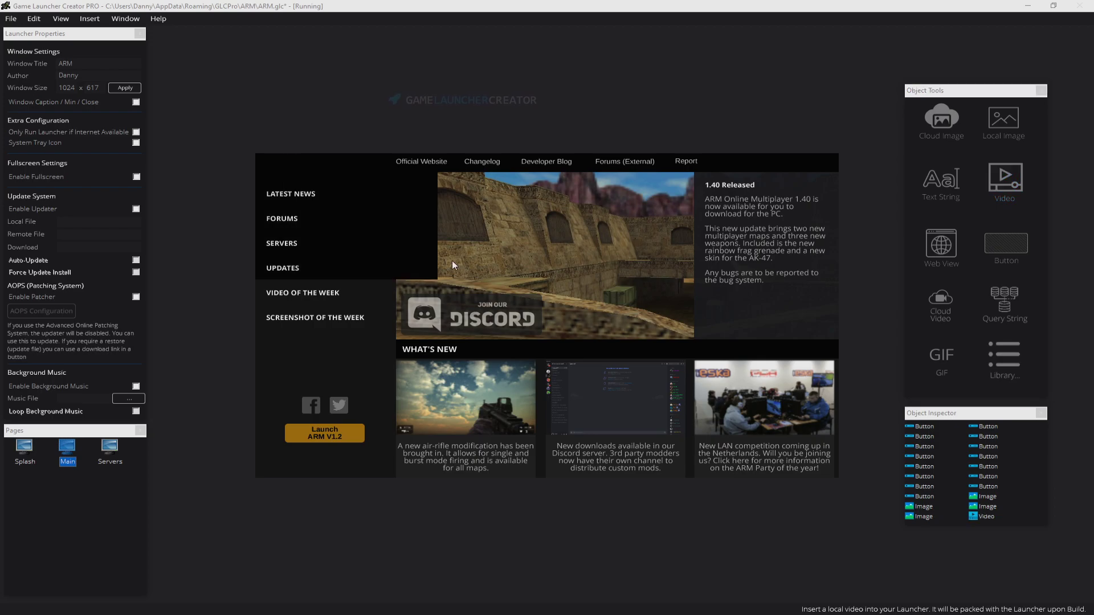
{"action": "left_click_drag", "start_coordinate": [409, 252], "coordinate": [590, 274]}
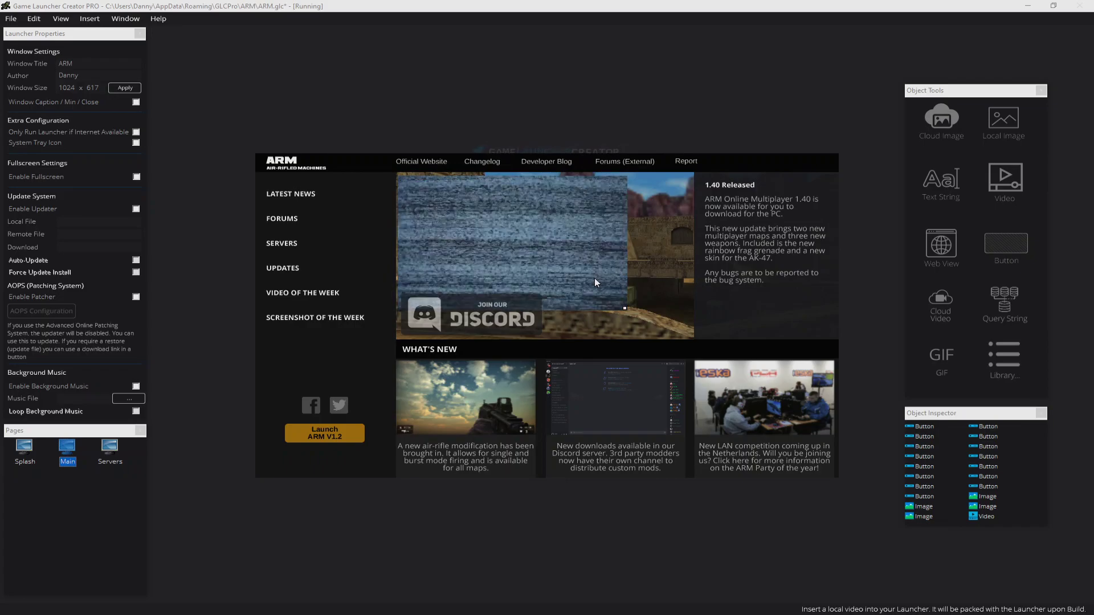
{"action": "left_click_drag", "start_coordinate": [595, 282], "coordinate": [594, 279]}
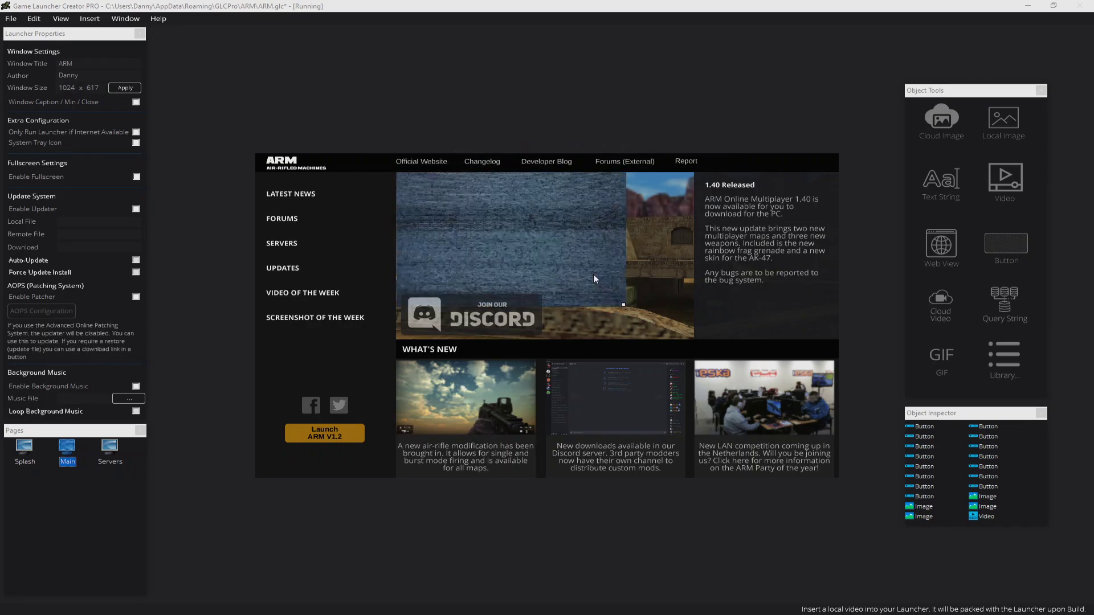
Open the video object's properties, examine its file, playback and post-video options, and close them.
{"action": "right_click", "coordinate": [593, 275]}
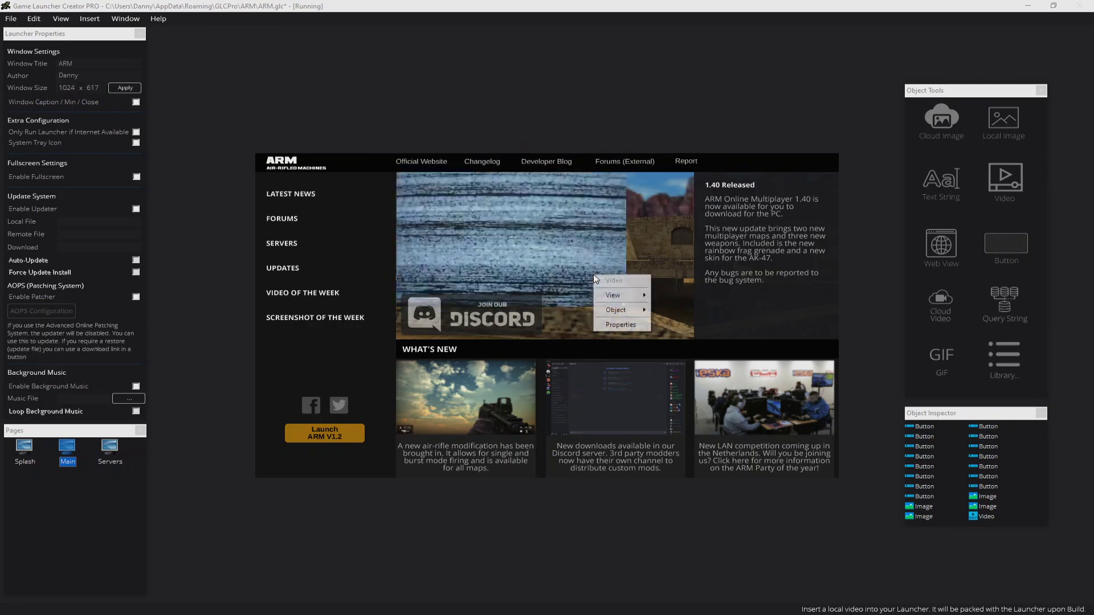
{"action": "left_click", "coordinate": [619, 324]}
{"action": "left_click_drag", "start_coordinate": [826, 253], "coordinate": [727, 251]}
{"action": "left_click", "coordinate": [848, 256]}
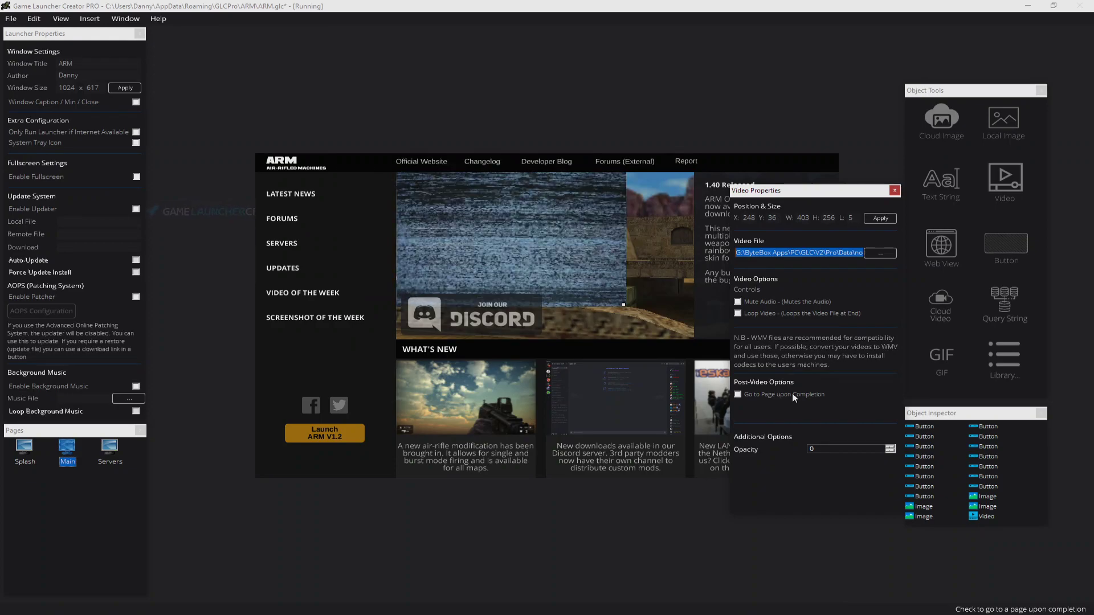
{"action": "left_click", "coordinate": [894, 190]}
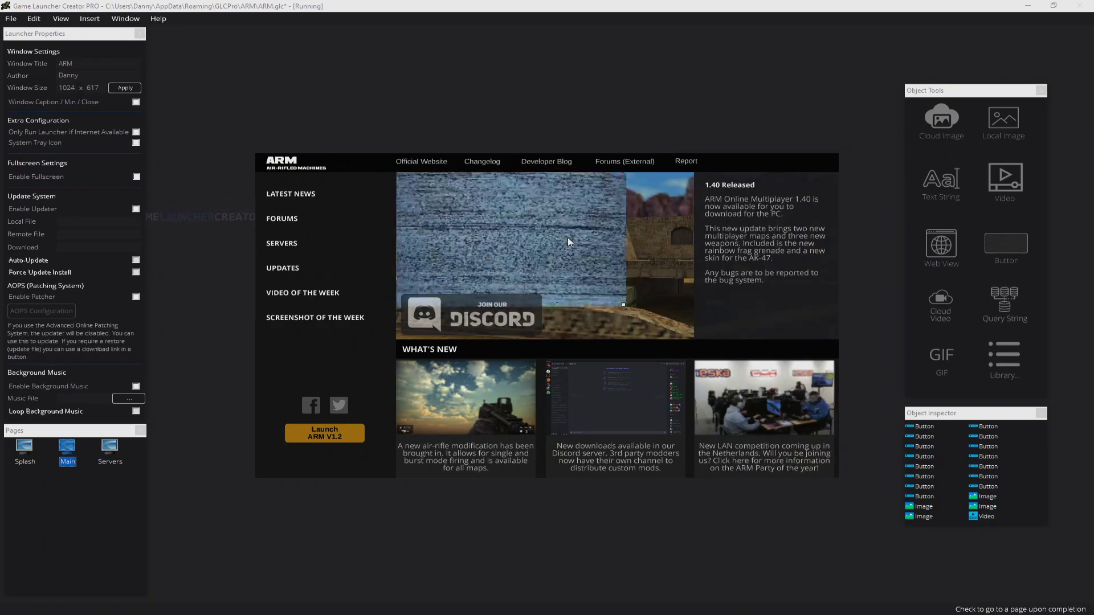
Delete the video object from the Main page.
{"action": "right_click", "coordinate": [568, 237]}
{"action": "mouse_move", "coordinate": [593, 273]}
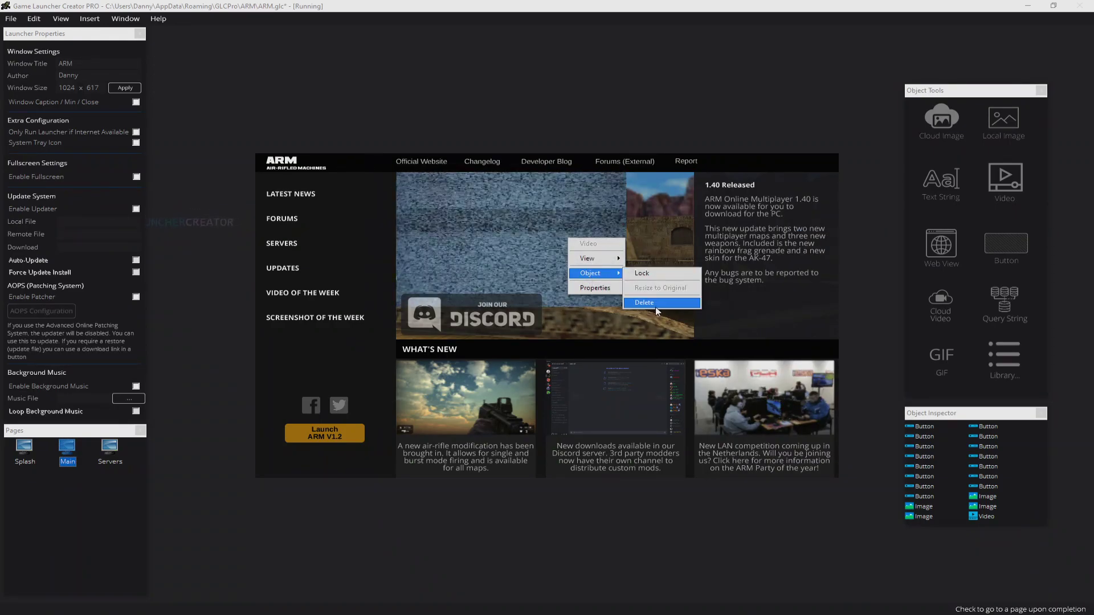
{"action": "left_click", "coordinate": [655, 305]}
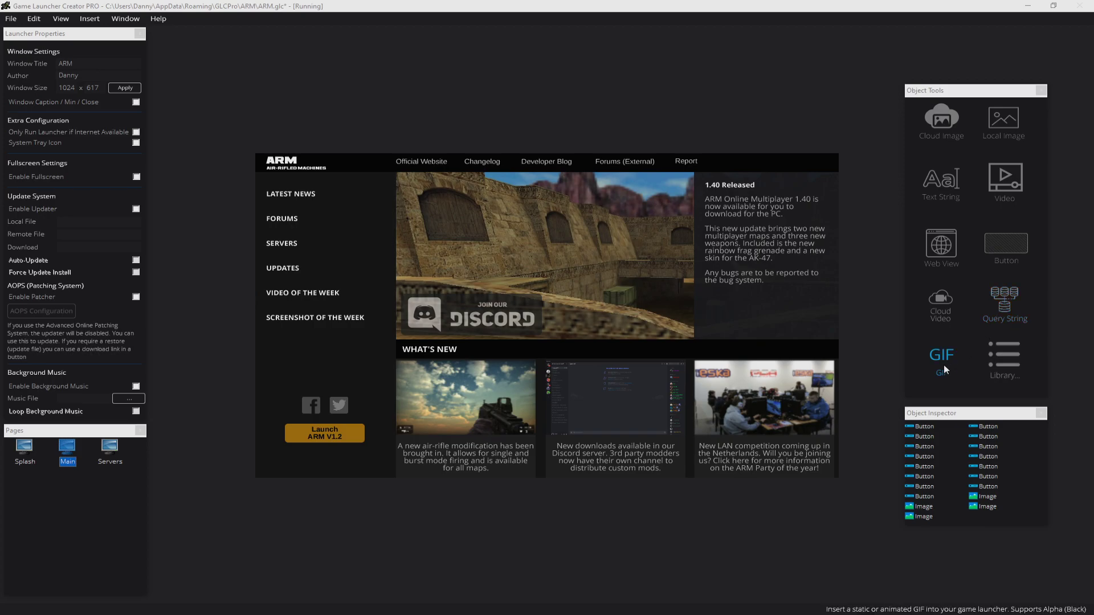
Open the media library and preview the buttons launch0.png, pl0_0.png and The Big Escape - play0.png.
{"action": "left_click", "coordinate": [1011, 366]}
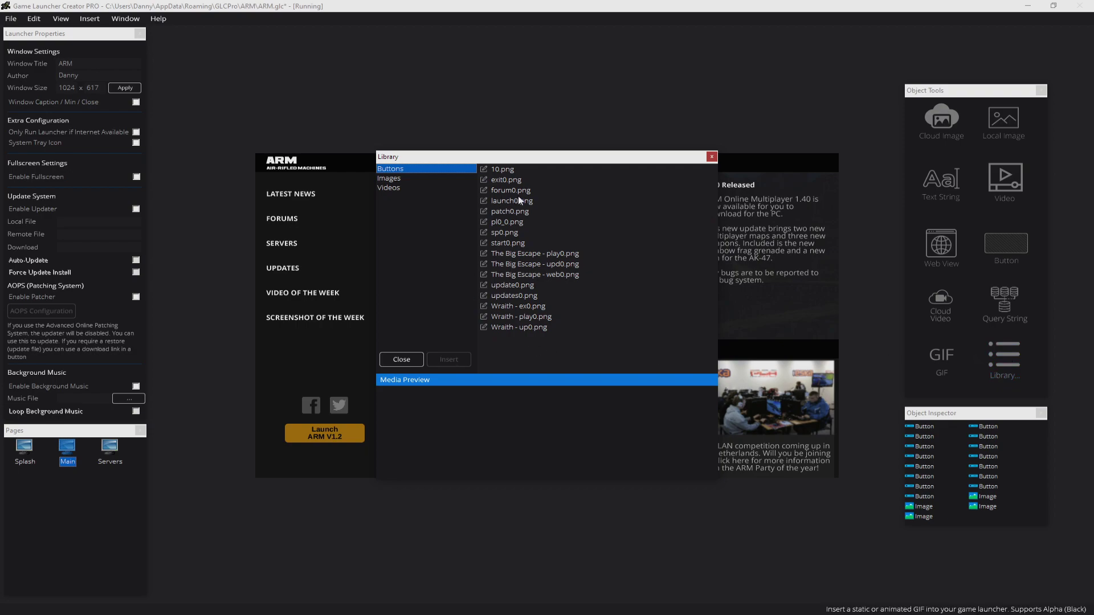
{"action": "left_click", "coordinate": [516, 201]}
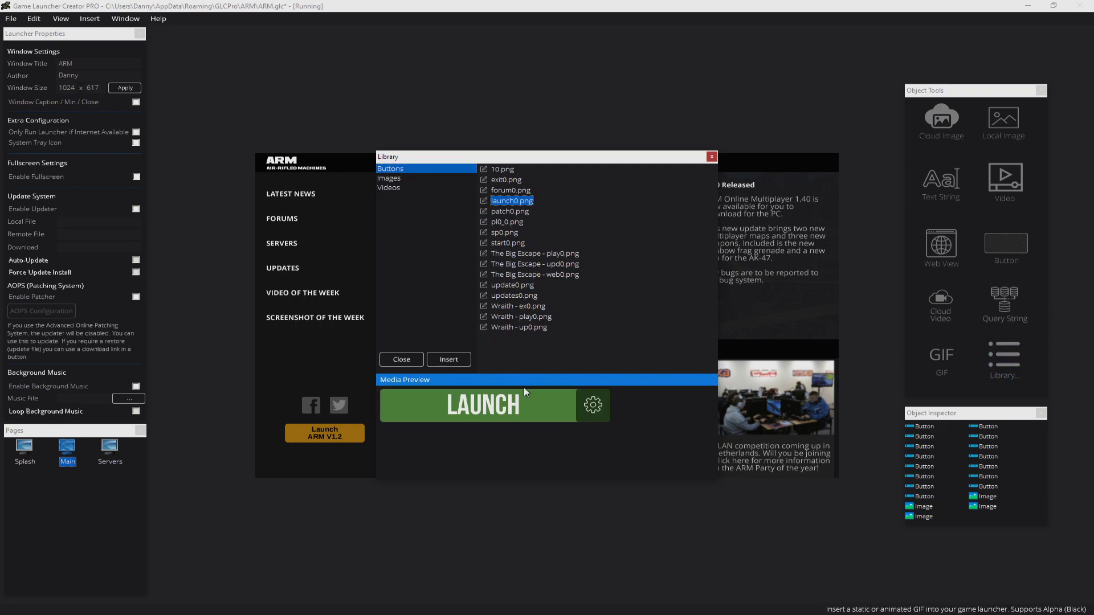
{"action": "left_click", "coordinate": [513, 223]}
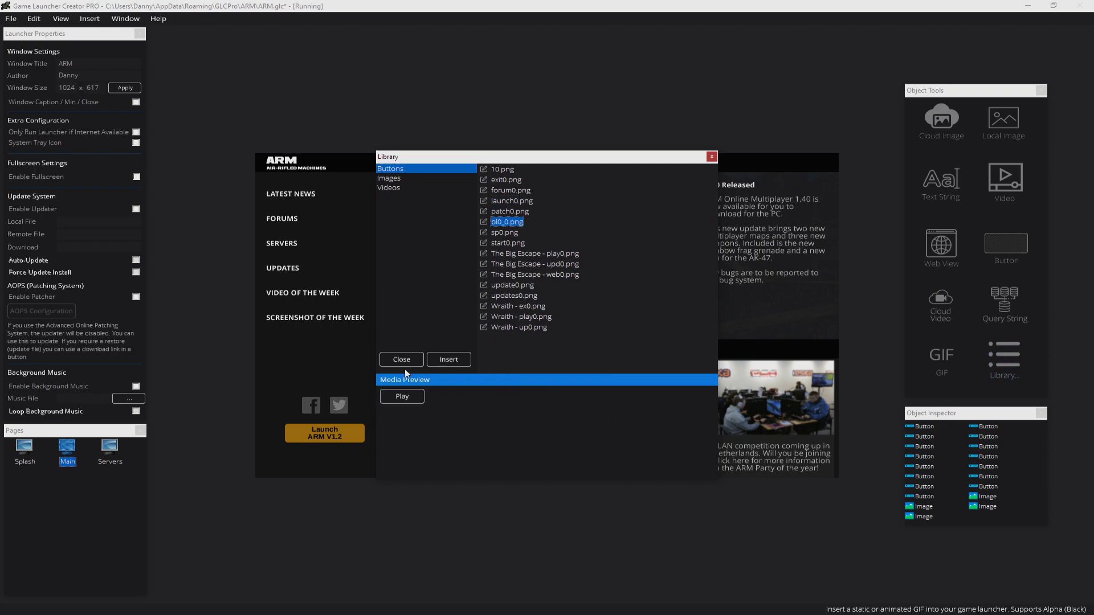
{"action": "left_click", "coordinate": [516, 253]}
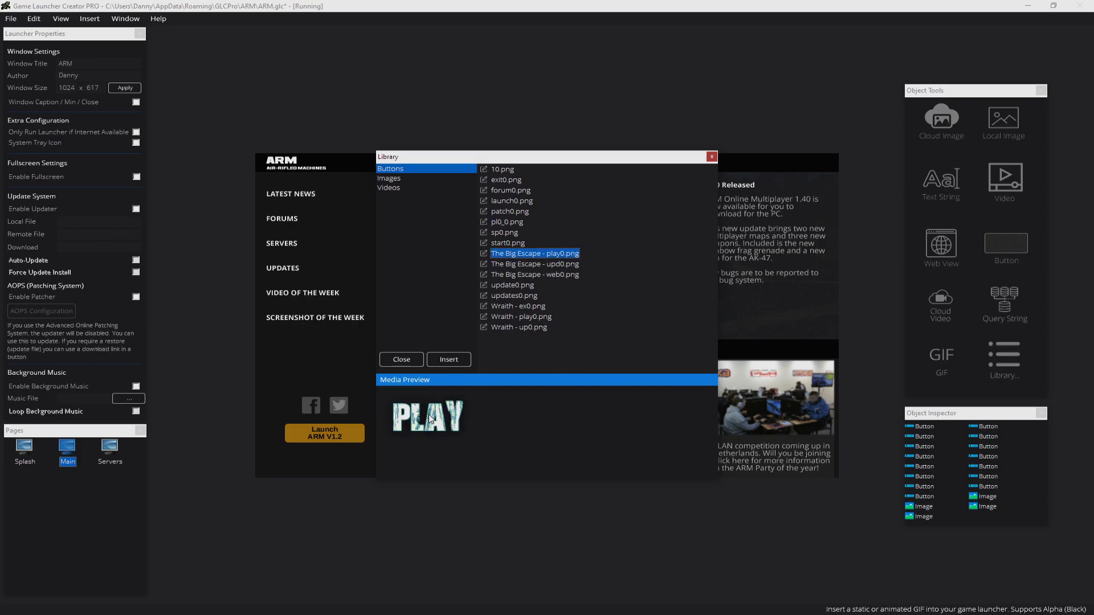
Preview library background images such as Classroom.jpg, city.png and city night.png, and close the library without inserting anything.
{"action": "left_click", "coordinate": [422, 180]}
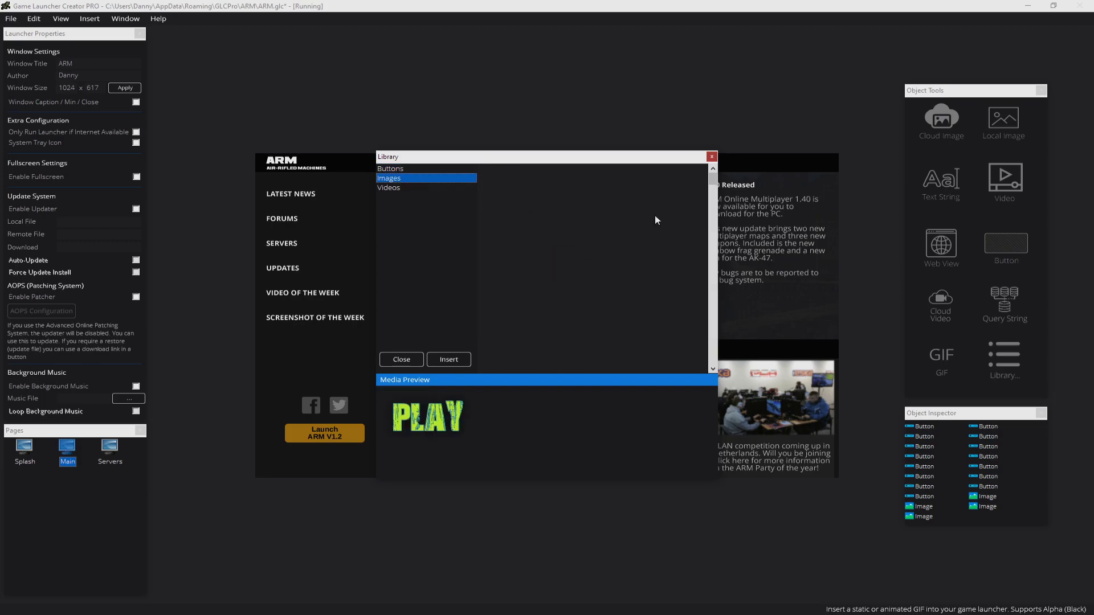
{"action": "left_click_drag", "start_coordinate": [715, 177], "coordinate": [716, 239]}
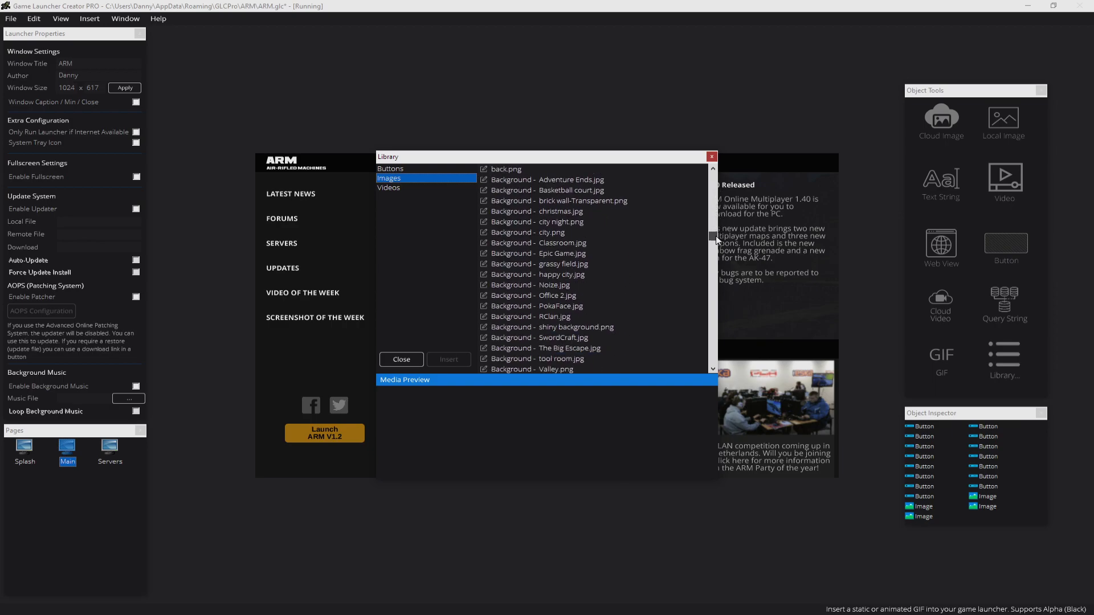
{"action": "left_click", "coordinate": [580, 255]}
{"action": "left_click", "coordinate": [558, 245]}
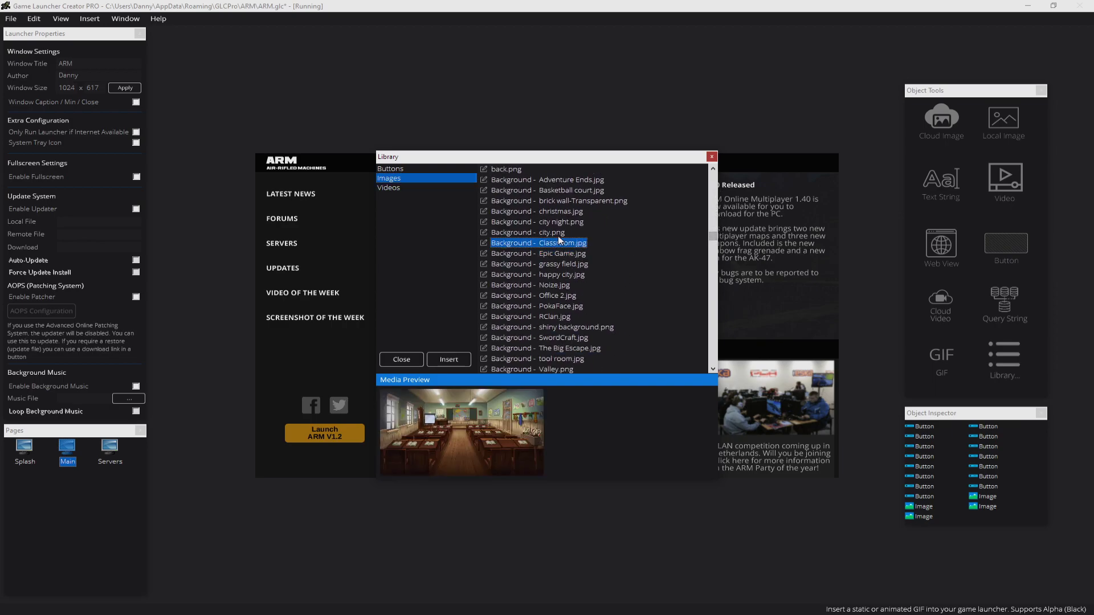
{"action": "left_click", "coordinate": [559, 236]}
{"action": "left_click", "coordinate": [559, 224]}
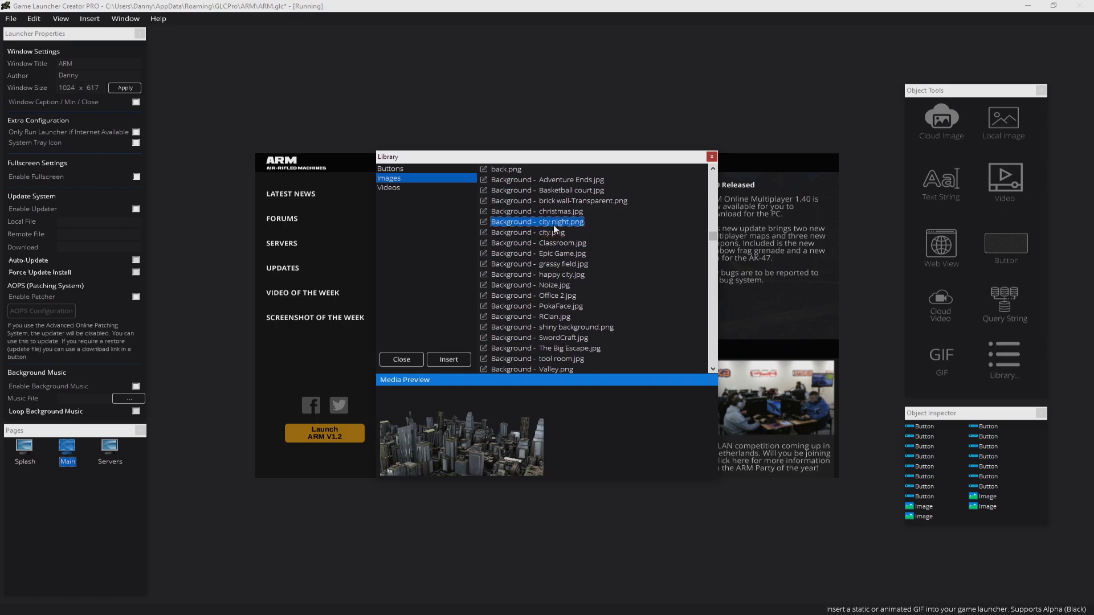
{"action": "left_click", "coordinate": [711, 157]}
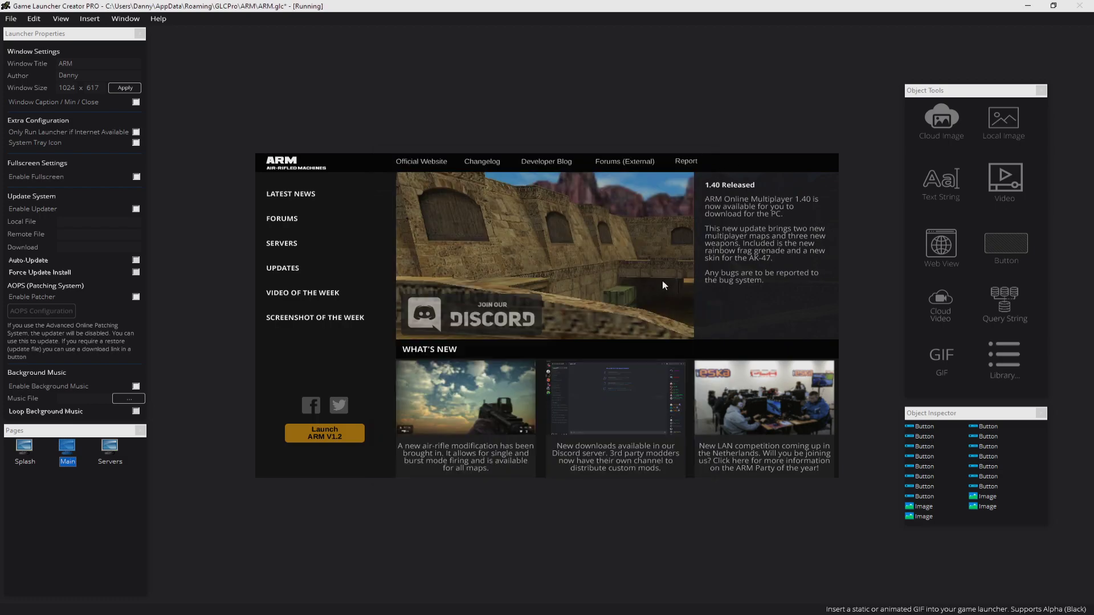
Save the launcher project and check its window title and author settings.
{"action": "left_click", "coordinate": [11, 18]}
{"action": "left_click", "coordinate": [26, 55]}
{"action": "left_click", "coordinate": [87, 48]}
{"action": "left_click", "coordinate": [88, 63]}
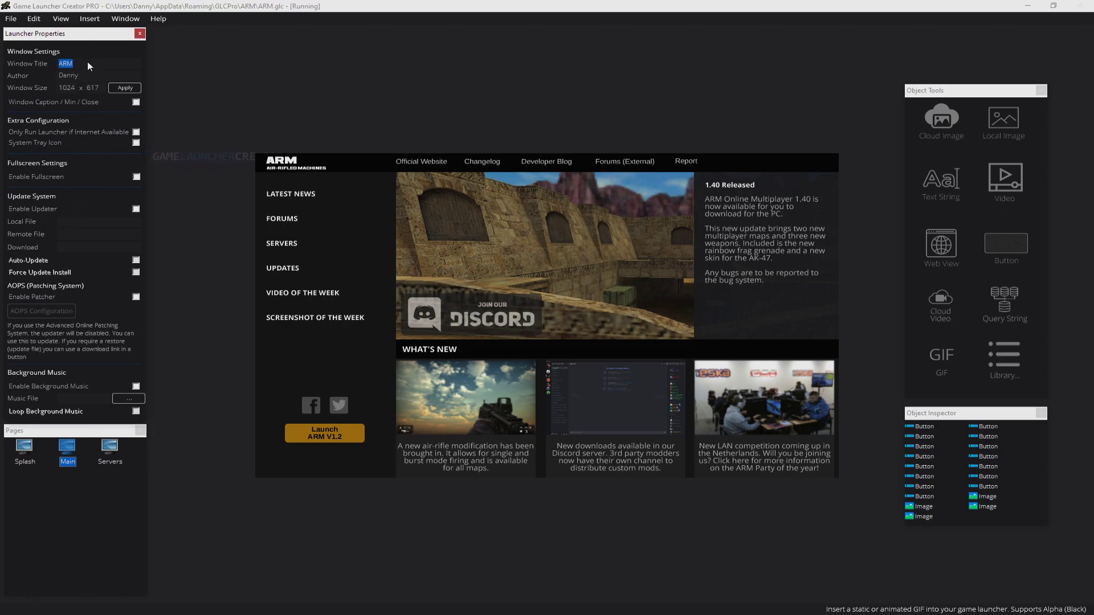
{"action": "left_click", "coordinate": [282, 163]}
{"action": "left_click", "coordinate": [84, 76]}
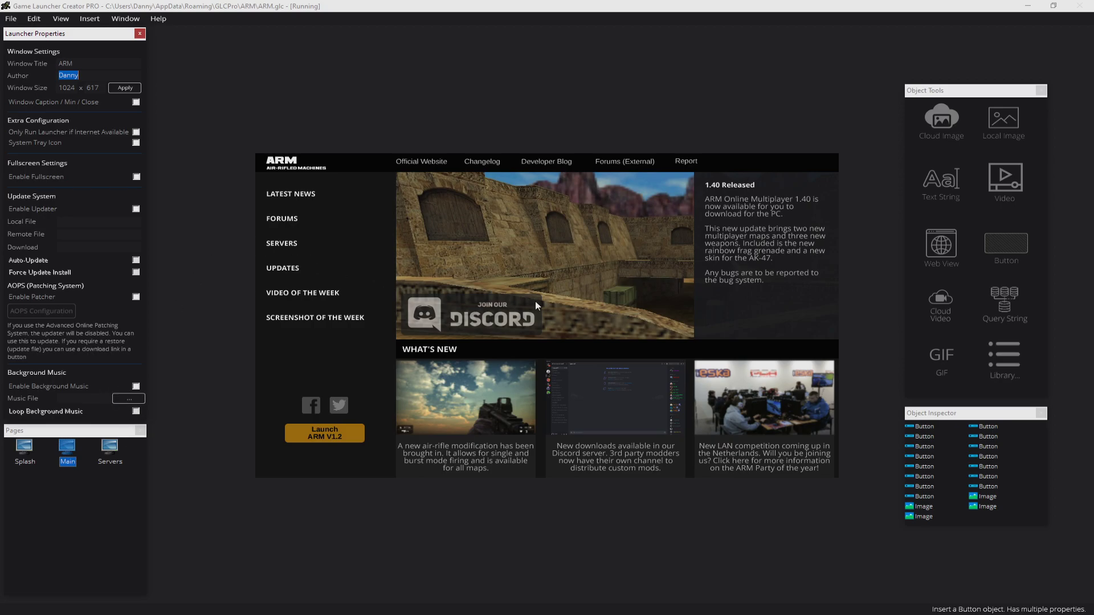
Save the project, build it with the filename launcher and close the build report.
{"action": "left_click", "coordinate": [13, 18]}
{"action": "left_click", "coordinate": [22, 58]}
{"action": "left_click", "coordinate": [13, 19]}
{"action": "left_click", "coordinate": [32, 85]}
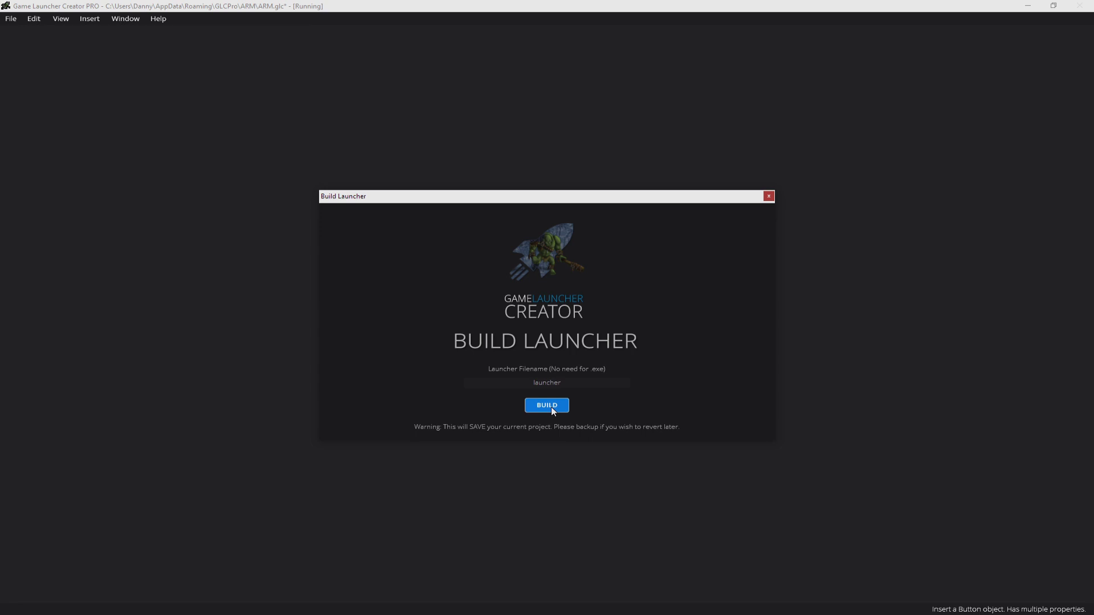
{"action": "left_click", "coordinate": [552, 407]}
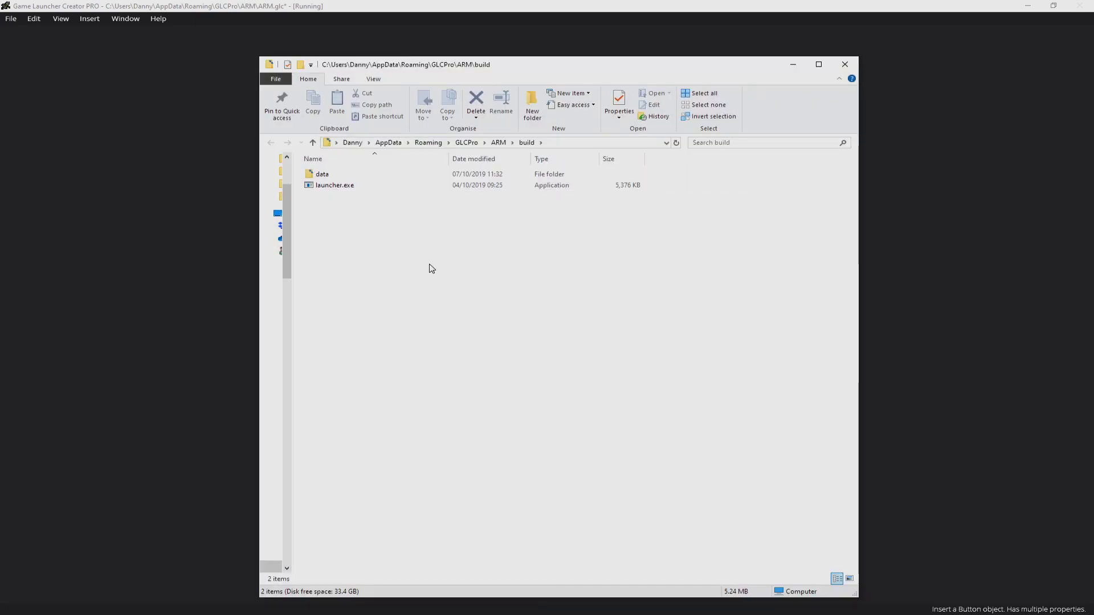
{"action": "left_click", "coordinate": [787, 71]}
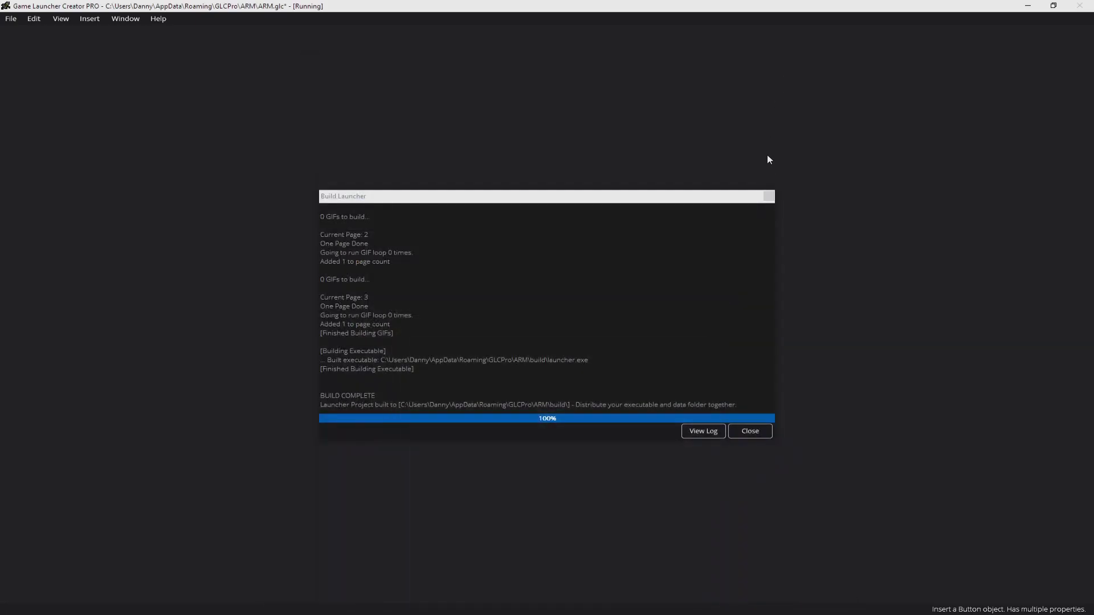
{"action": "left_click", "coordinate": [750, 431]}
Switch to File Explorer, run launcher.exe from the build folder and maximize the folder window.
{"action": "left_click", "coordinate": [1028, 6]}
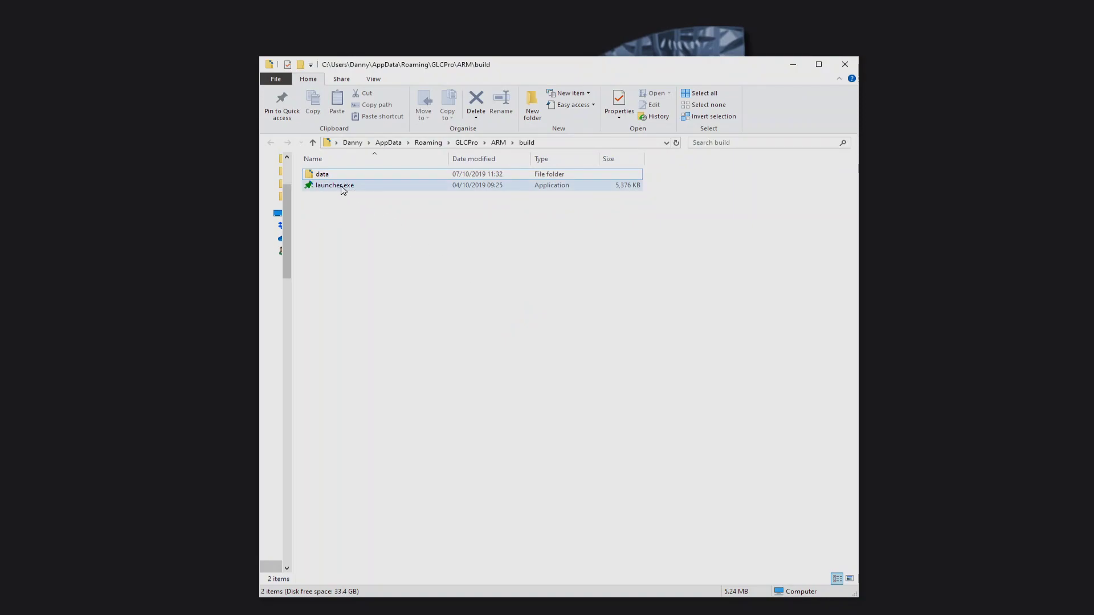
{"action": "left_click", "coordinate": [342, 188]}
{"action": "double_click", "coordinate": [342, 188]}
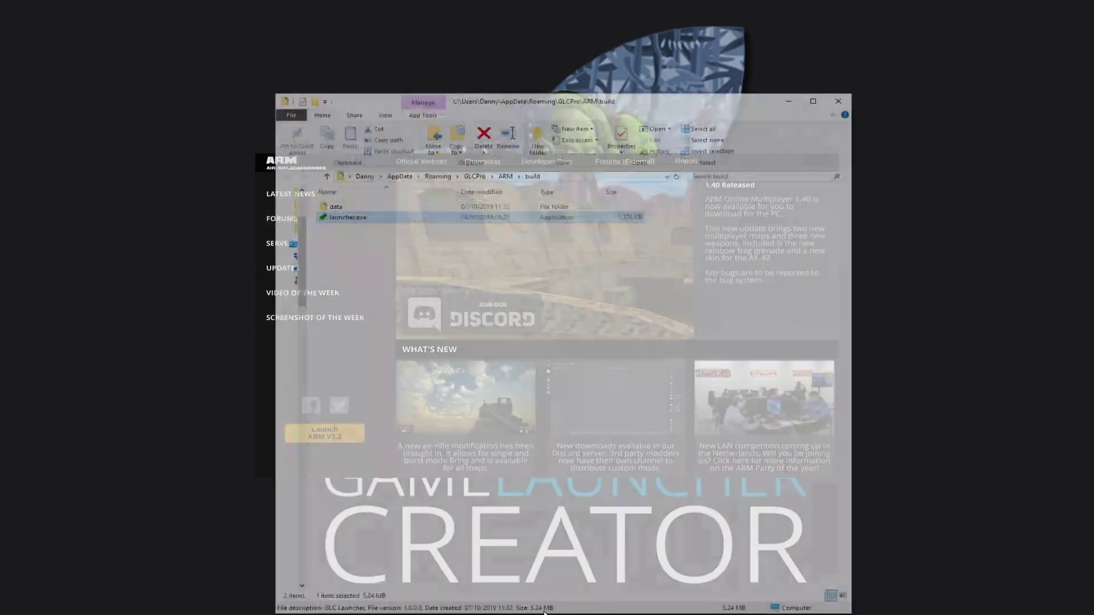
{"action": "key", "text": "super+Up"}
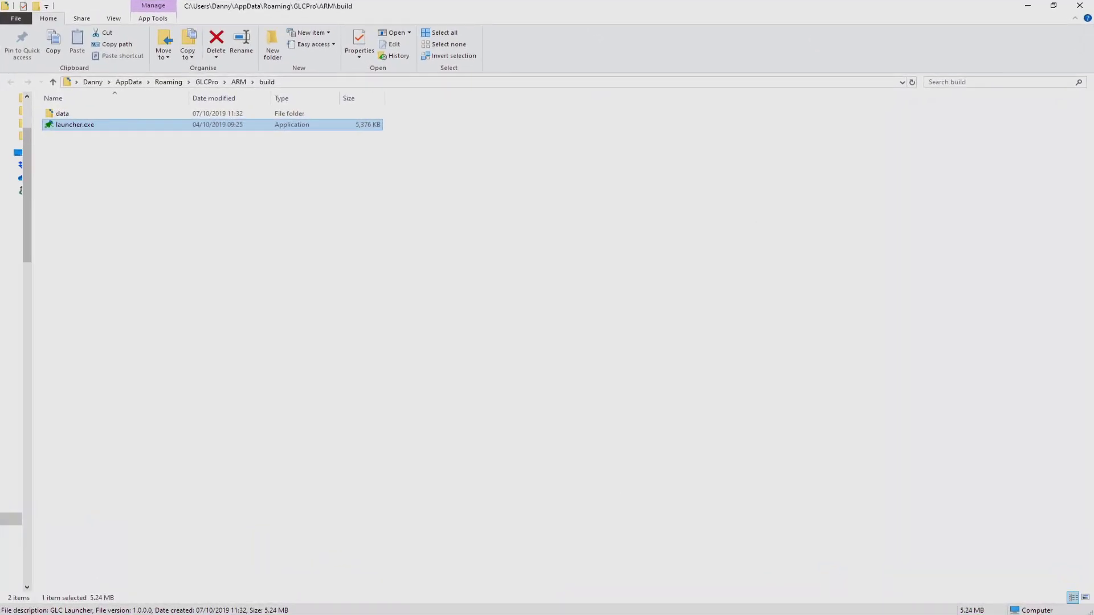